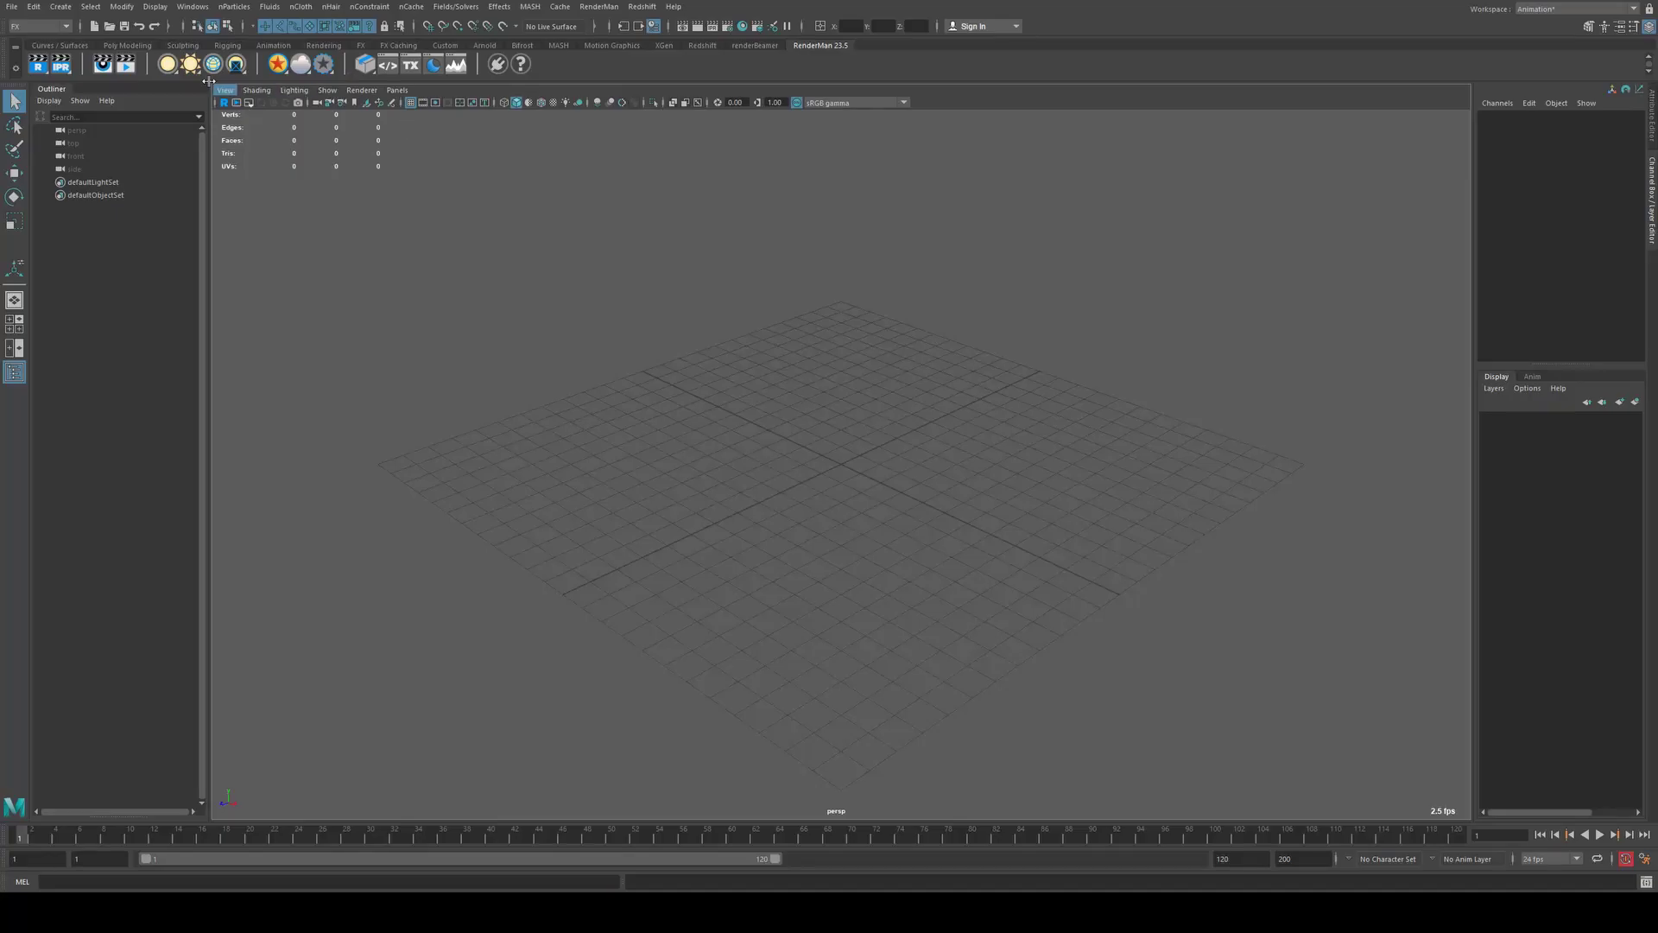
- Create a polygon cube at the centre of the grid and frame it in the perspective view
{"action": "left_click", "coordinate": [132, 45]}
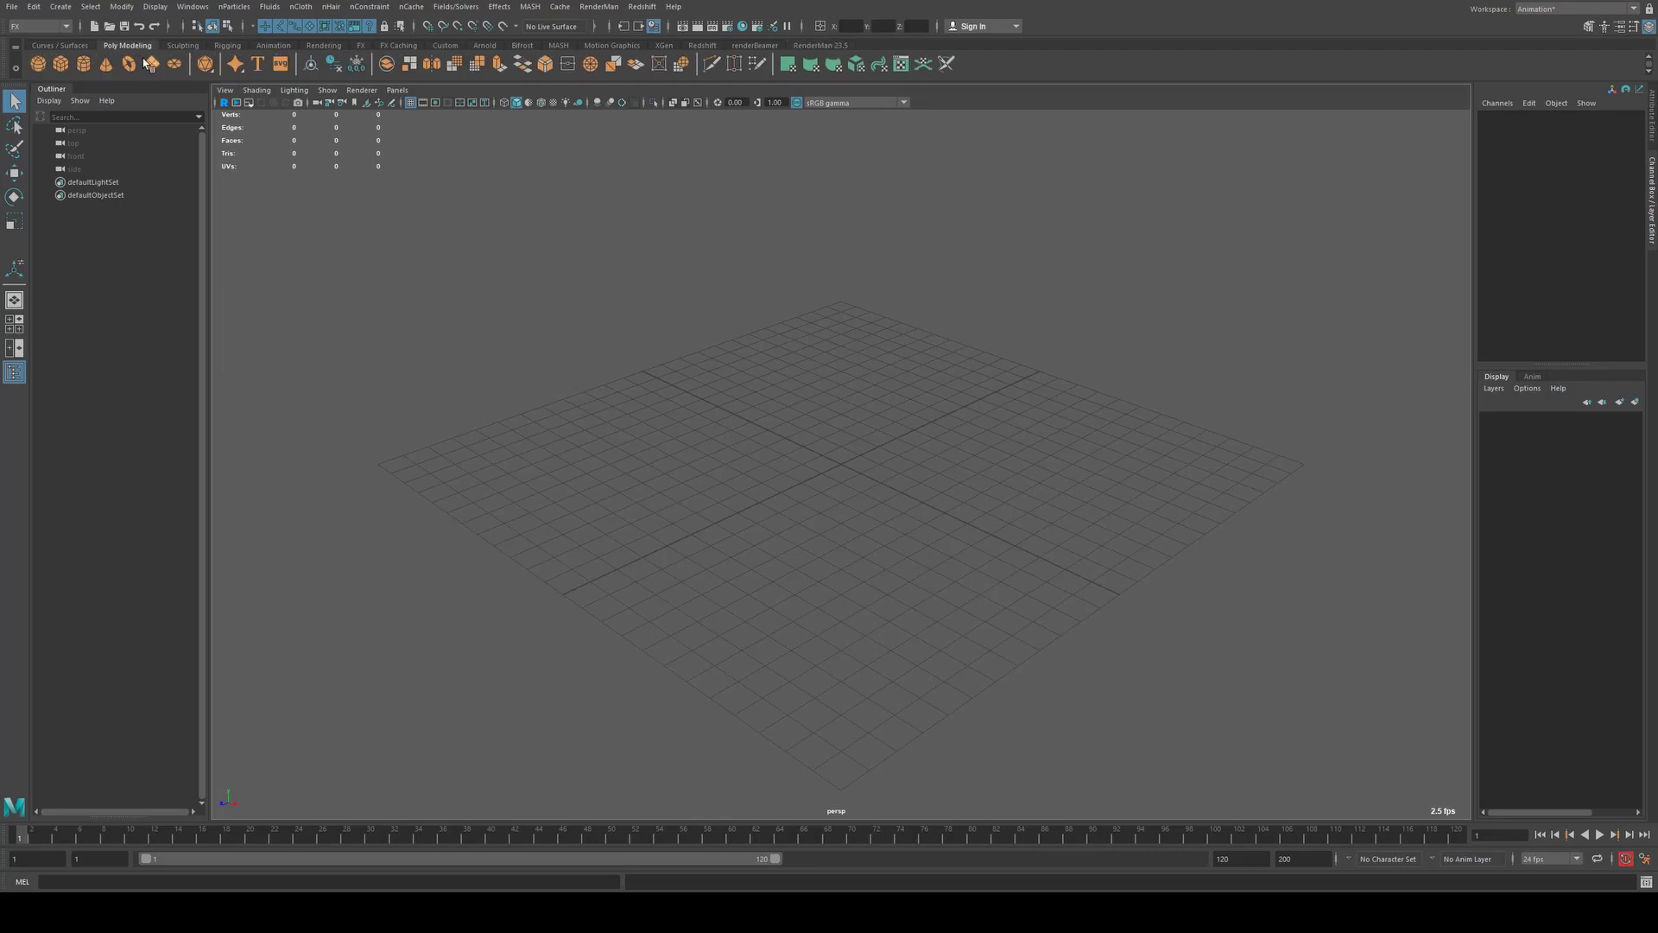
{"action": "left_click", "coordinate": [60, 64]}
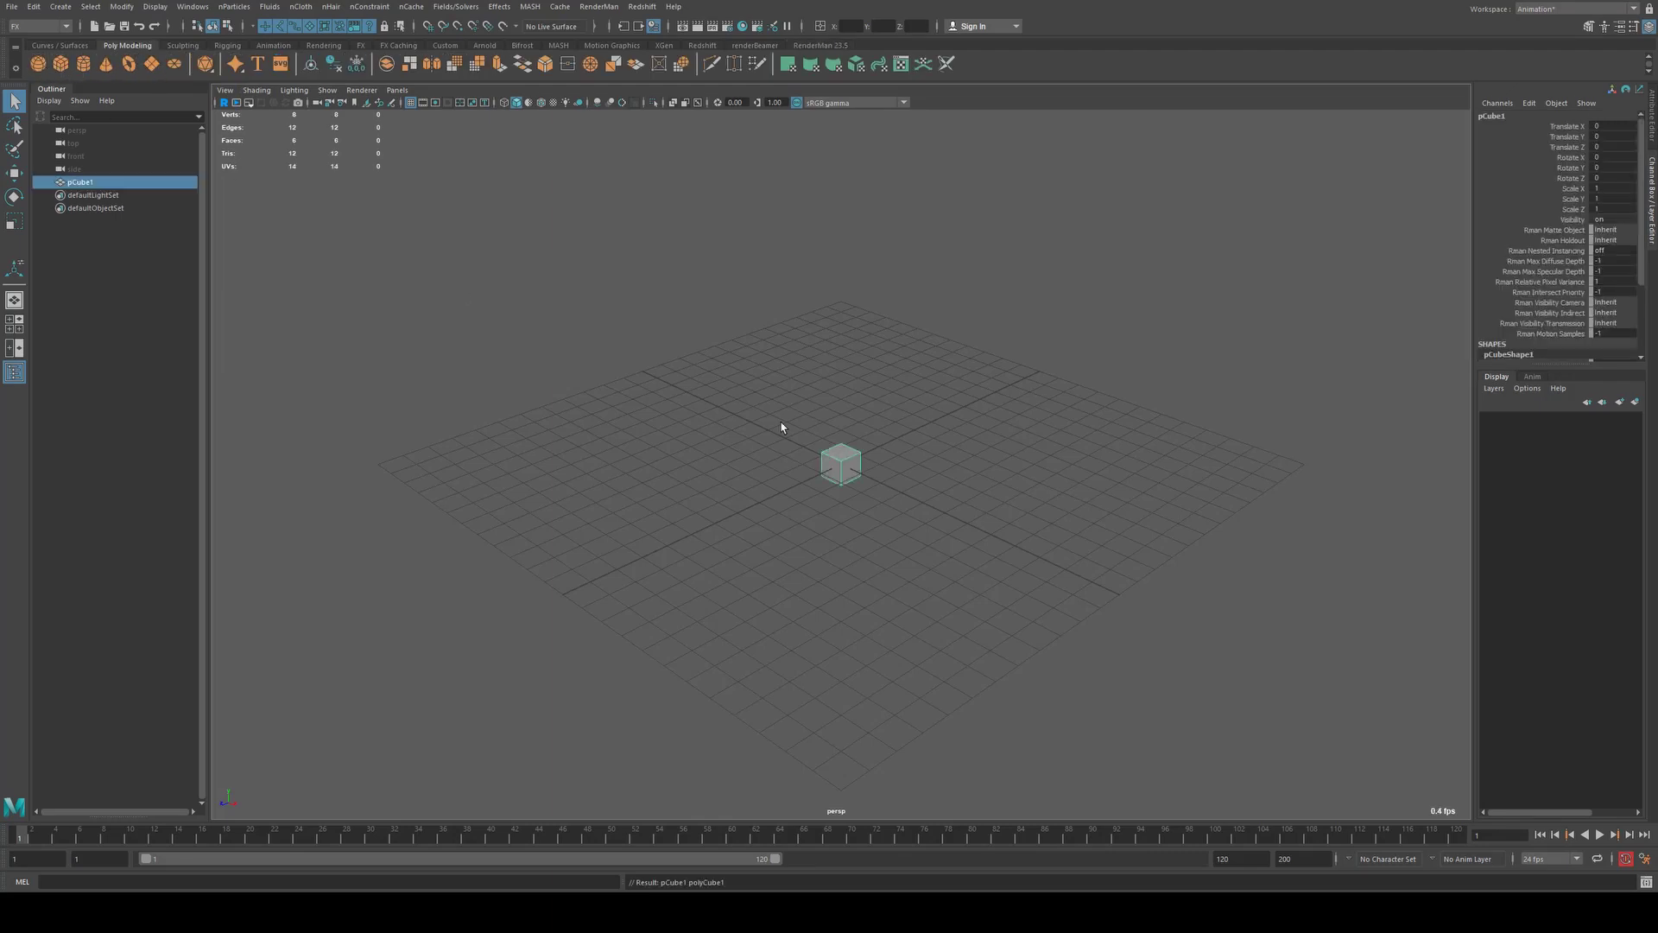
{"action": "key", "text": "f"}
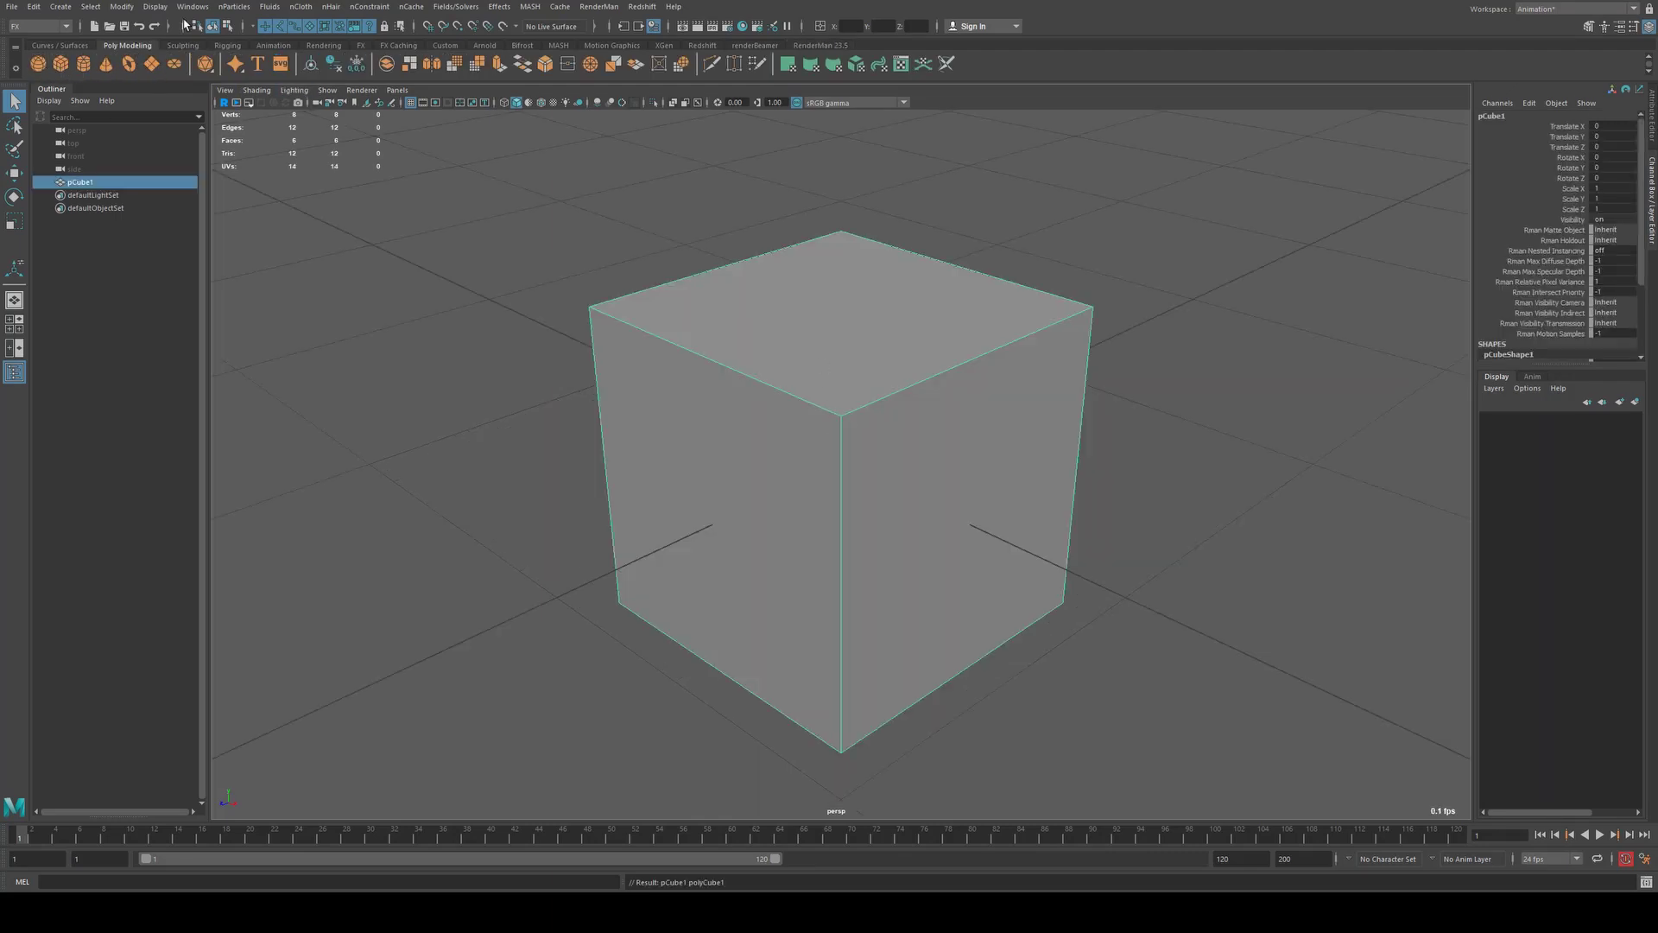
- Switch to the Modeling menu set and Smooth the cube into a sphere with 3 divisions
{"action": "left_click", "coordinate": [39, 26]}
{"action": "left_click", "coordinate": [43, 41]}
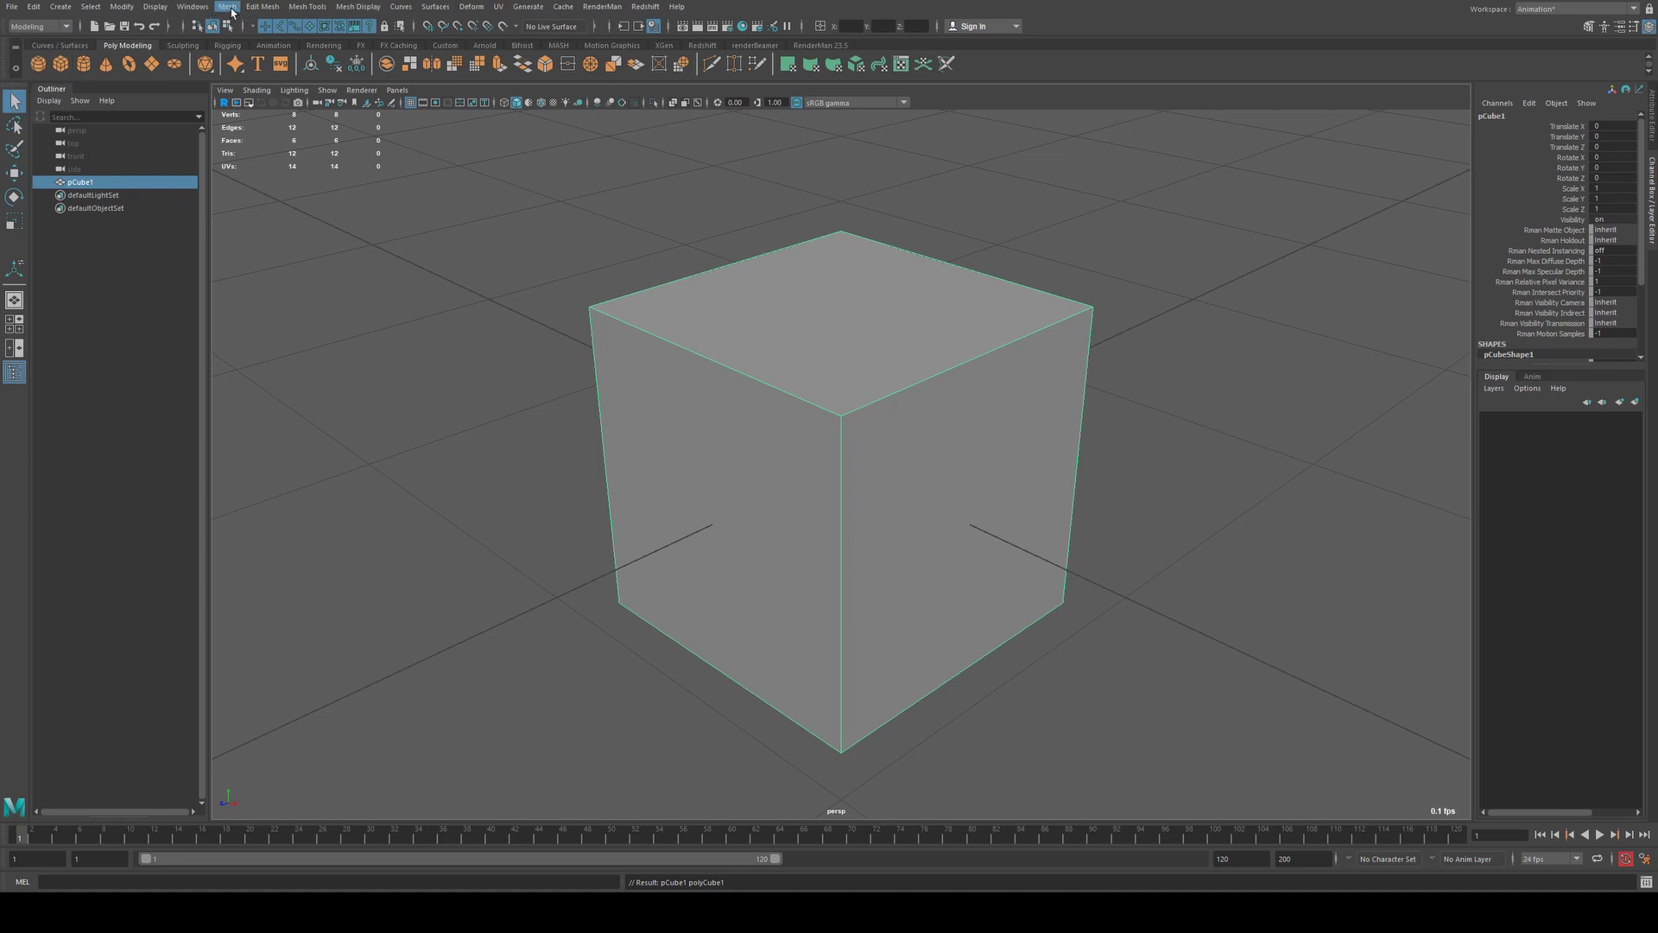
{"action": "left_click", "coordinate": [231, 8]}
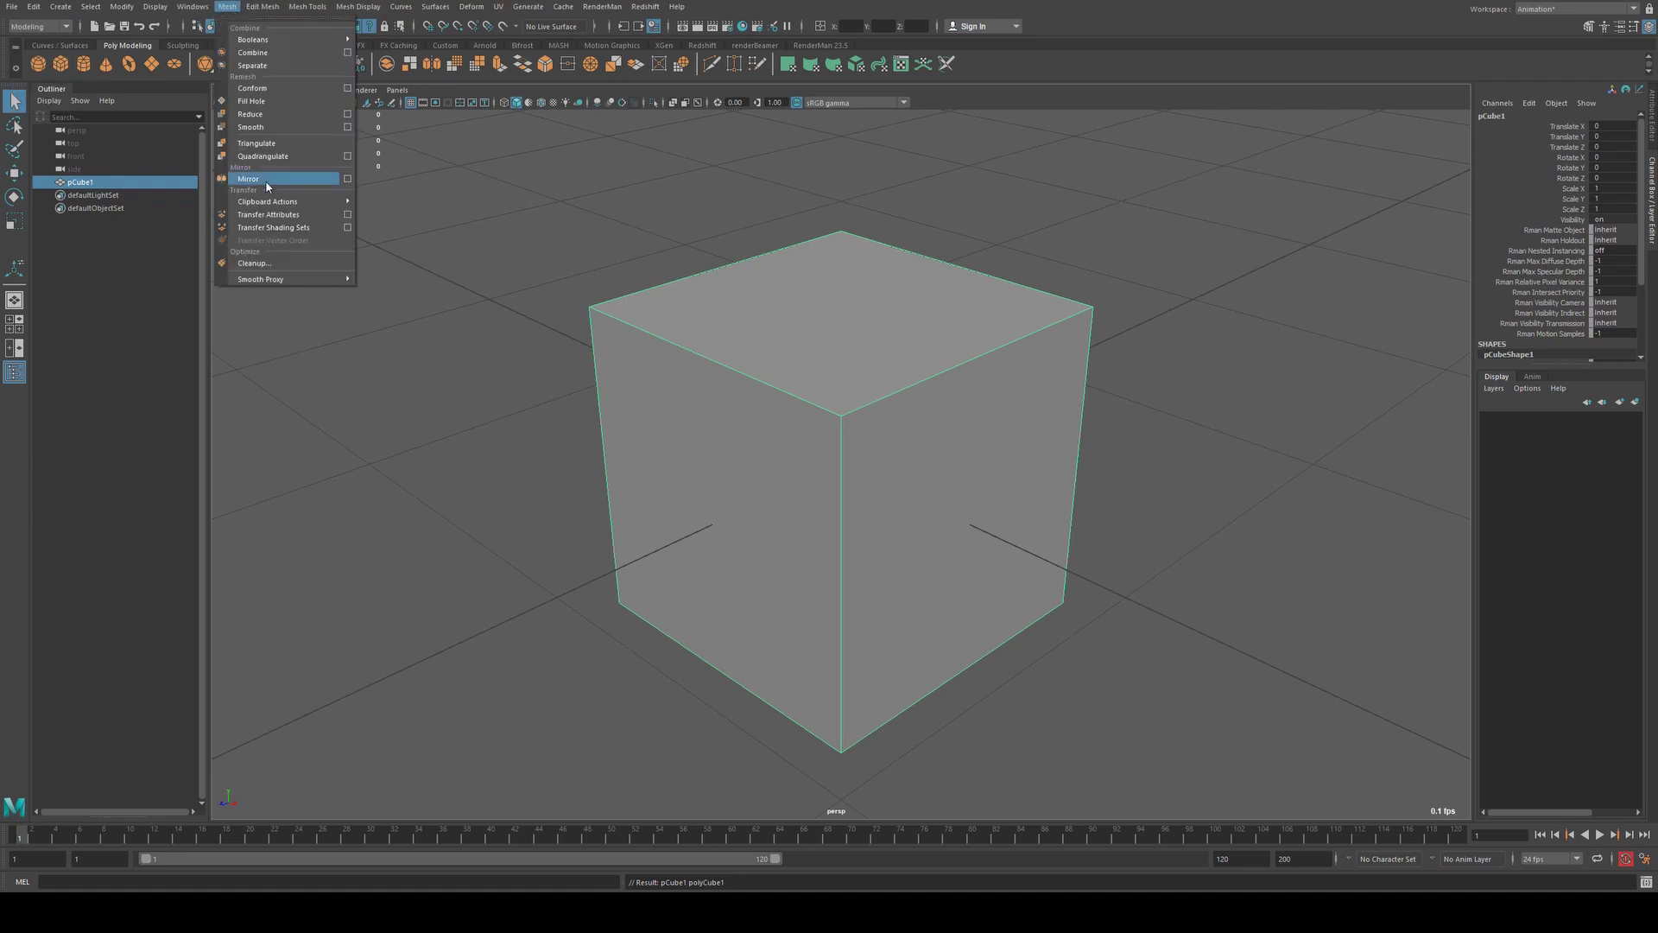
{"action": "left_click", "coordinate": [316, 126]}
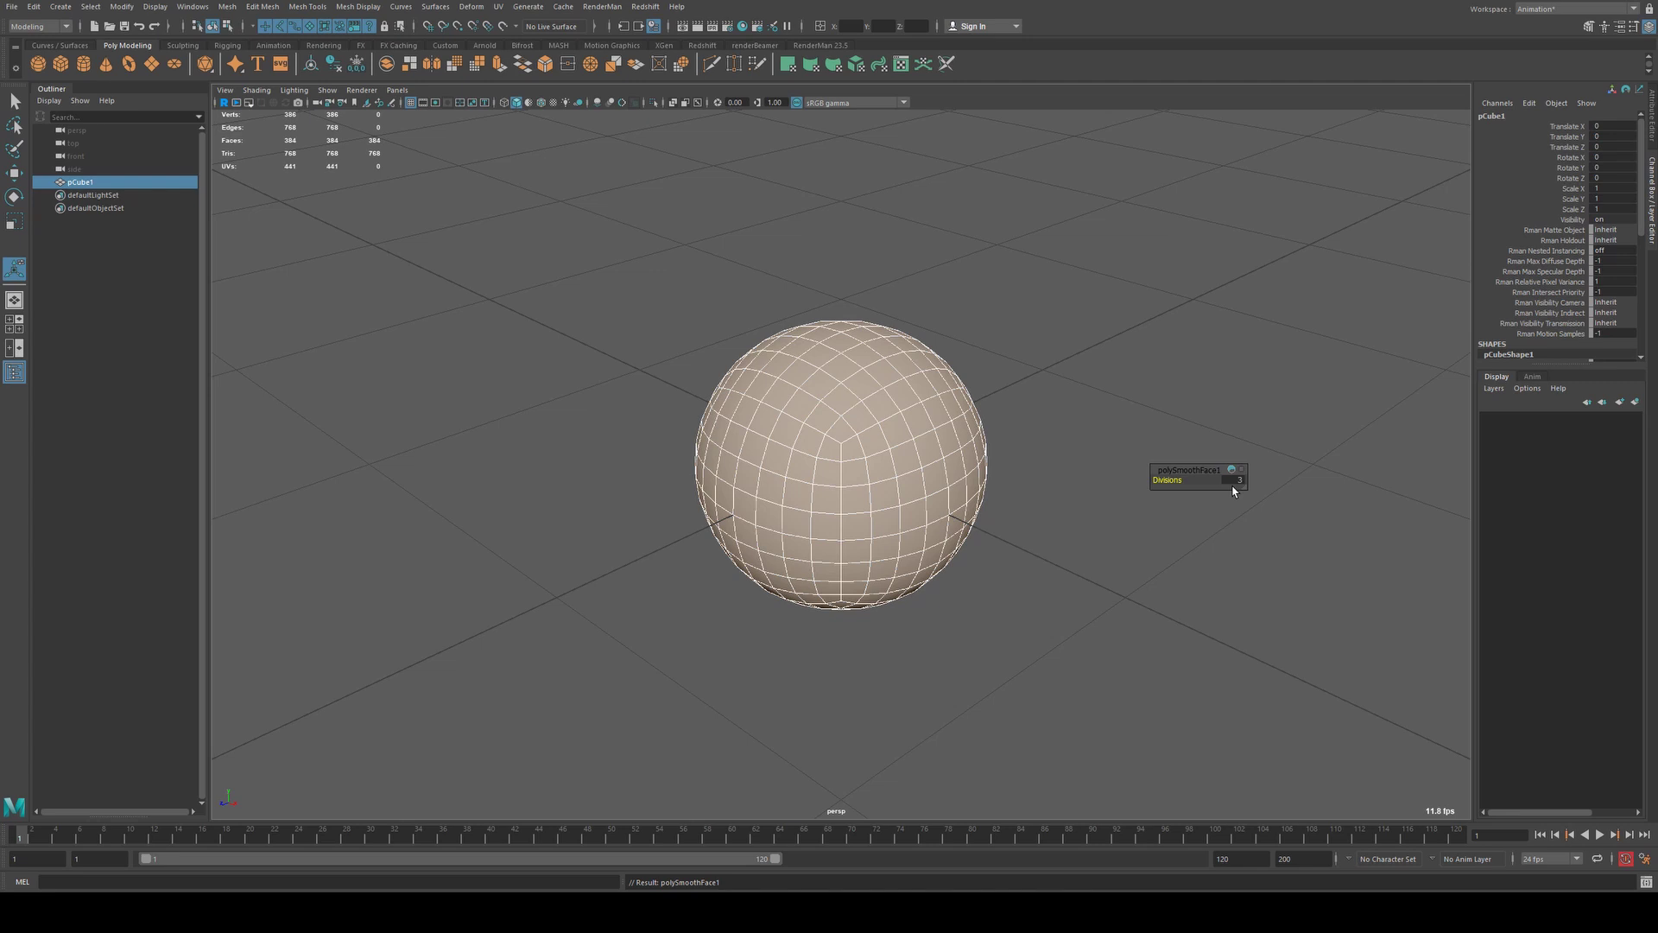
{"action": "key", "text": "q"}
- Set the mesh's RenderMan subdivision scheme to Catmull-Clark and enable Prevent polygon cracking
{"action": "left_click", "coordinate": [1651, 97]}
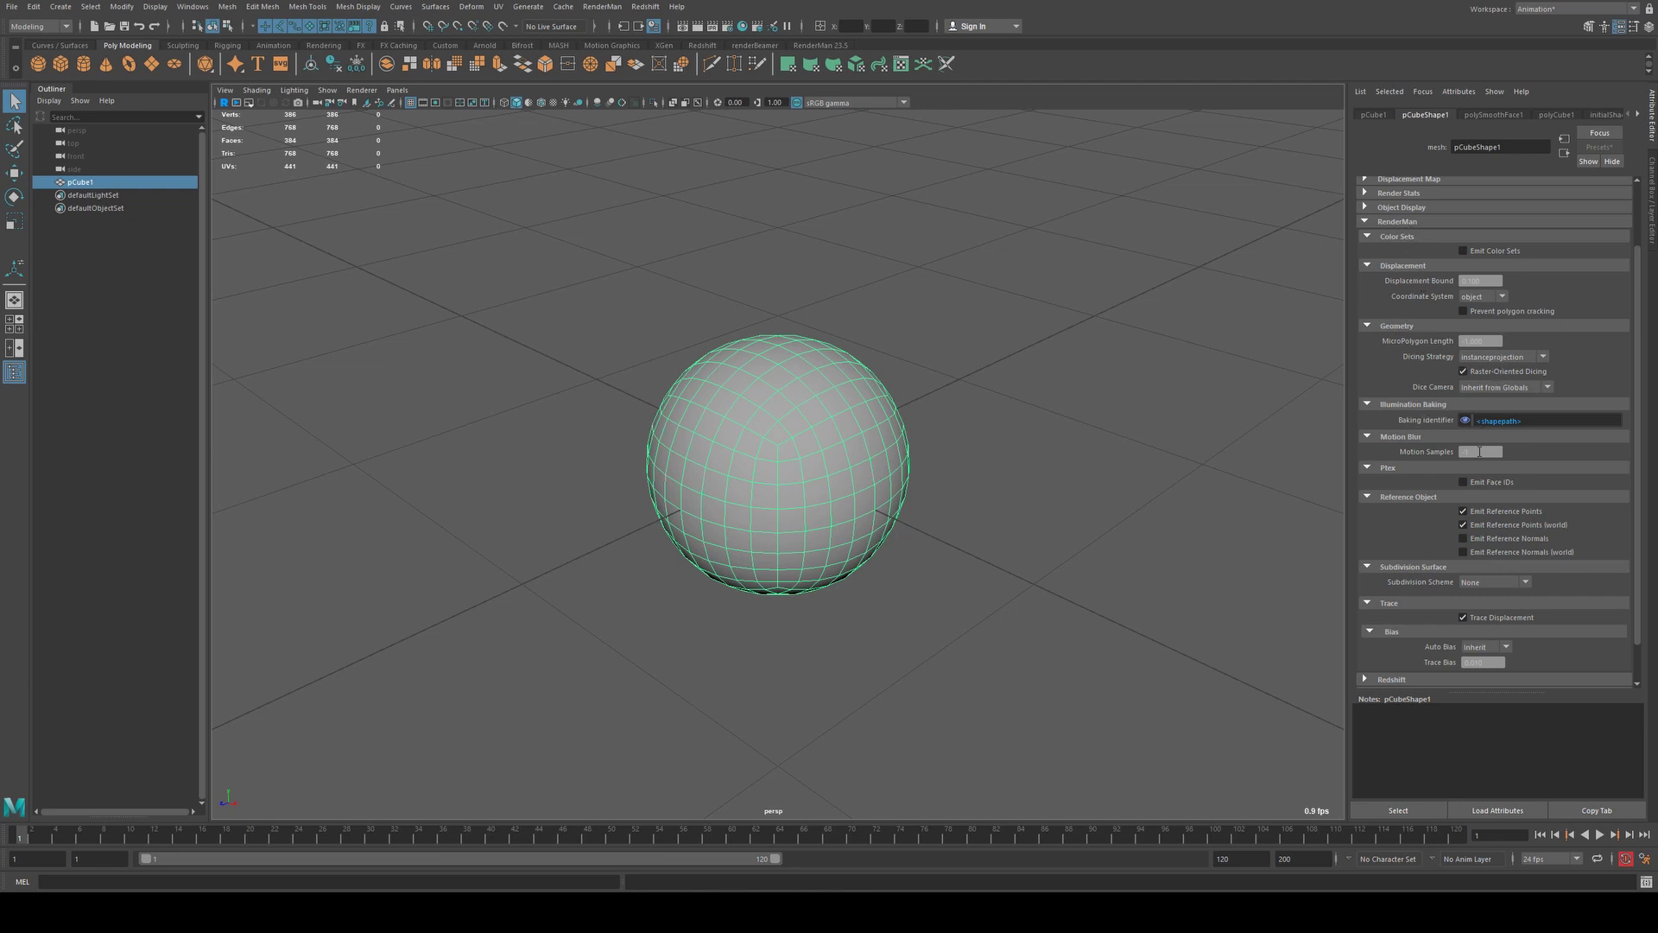
{"action": "left_click", "coordinate": [1472, 585]}
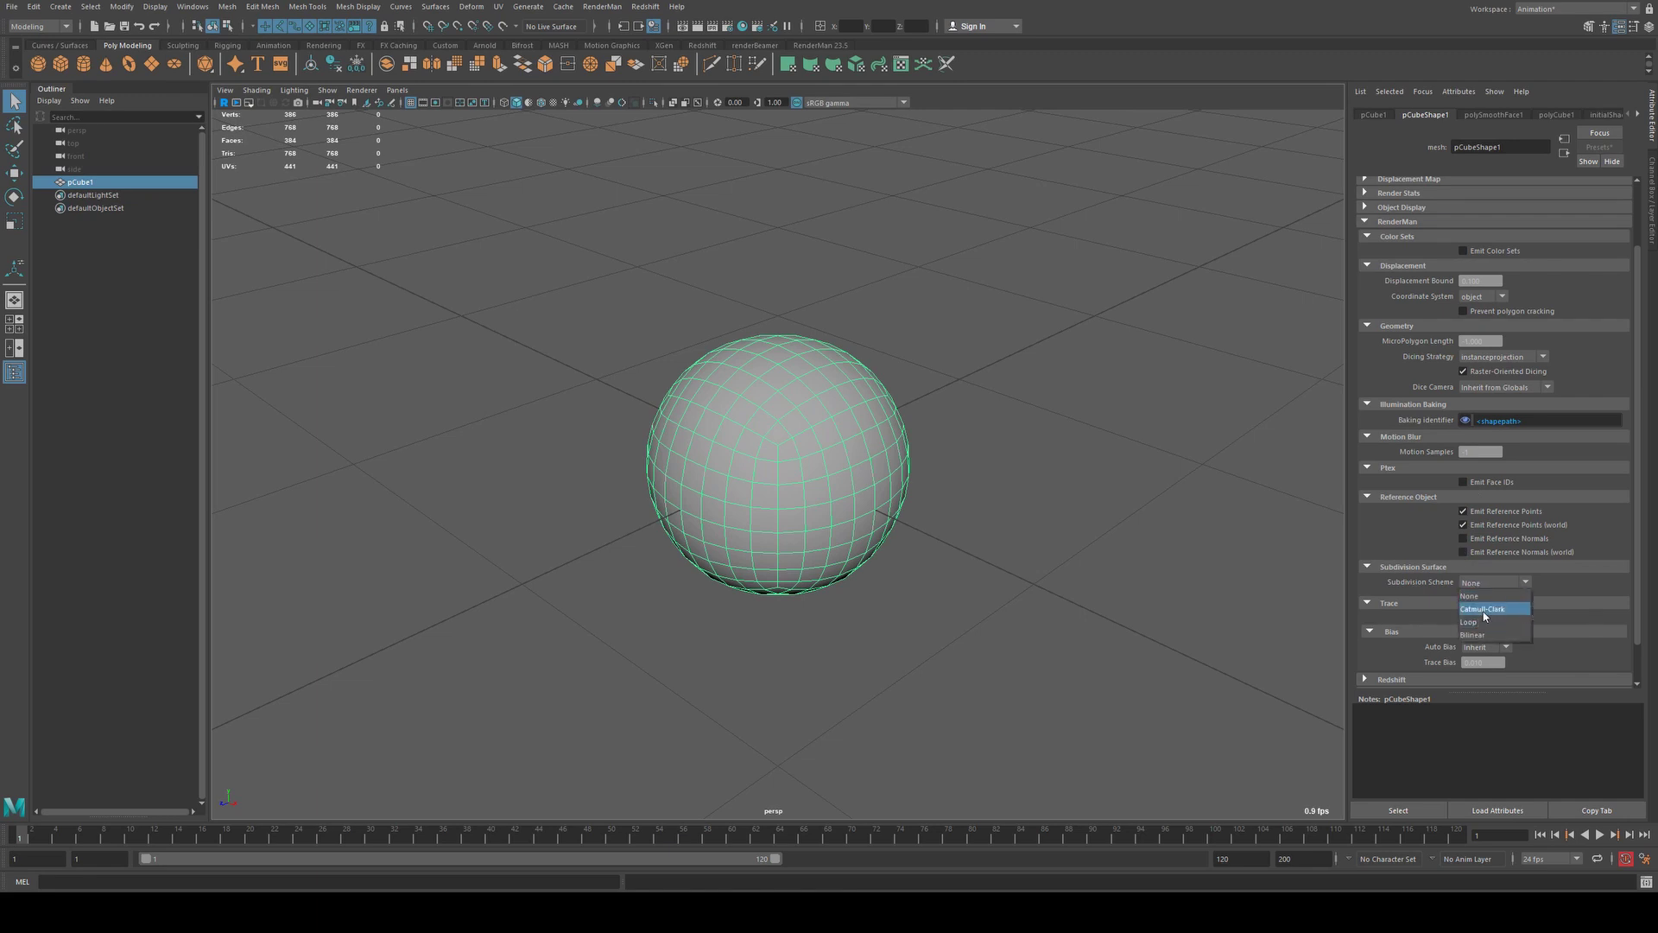
{"action": "left_click", "coordinate": [1484, 615]}
{"action": "left_click", "coordinate": [1462, 311]}
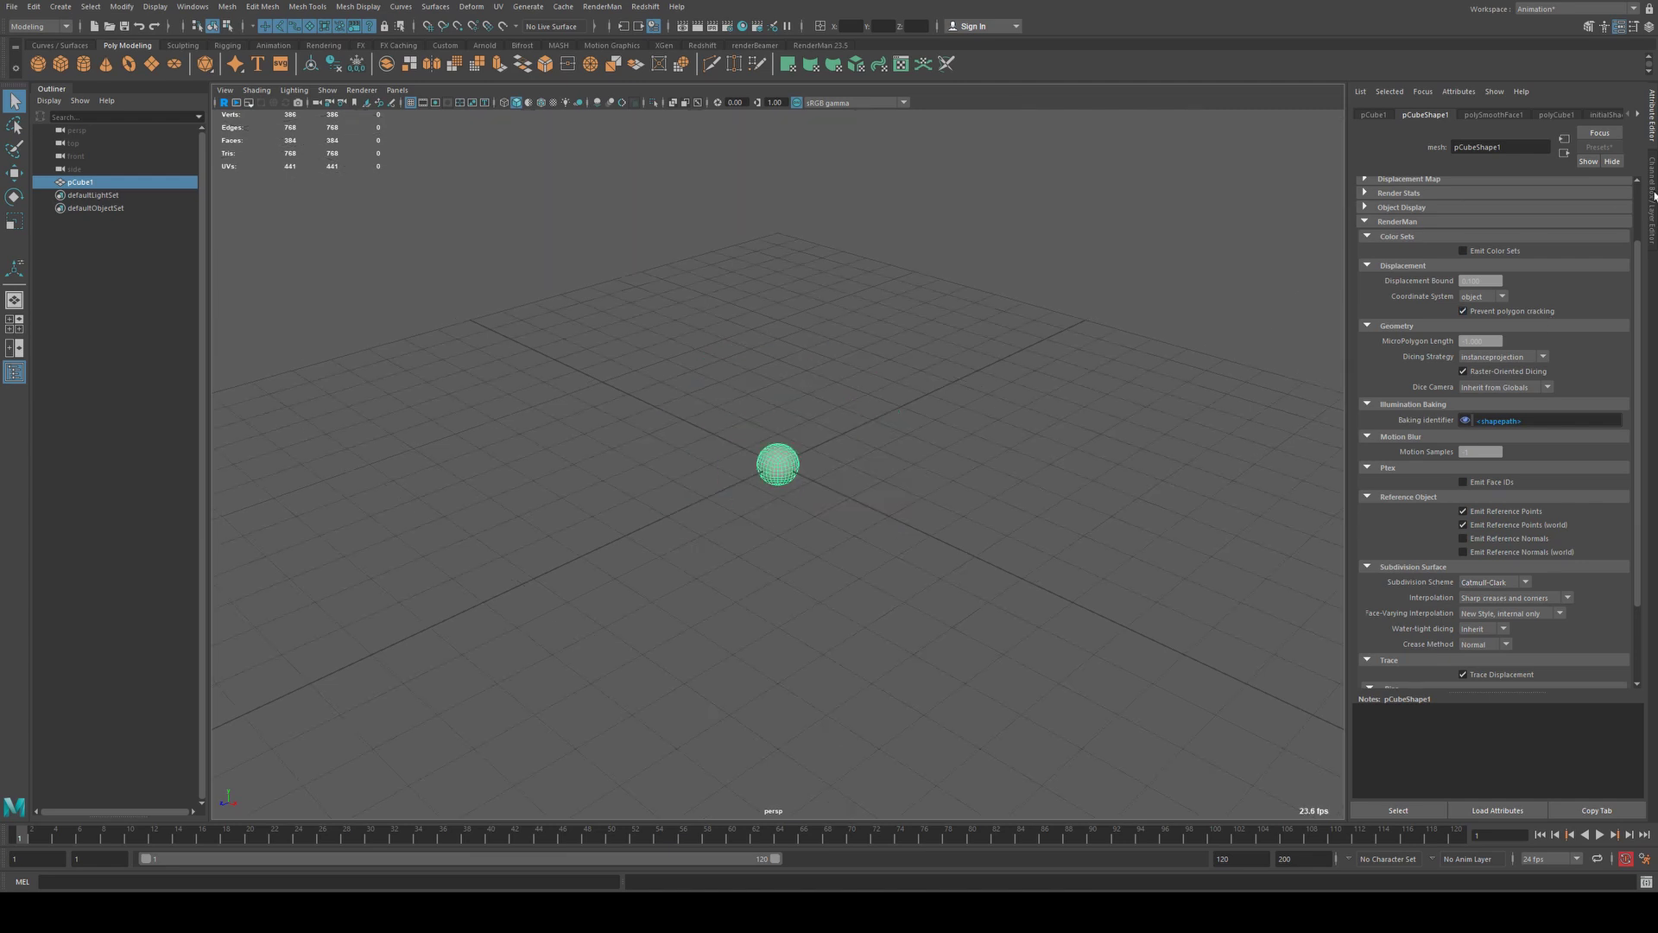
- Scale the smoothed cube to 10 in X, Y and Z
{"action": "left_click", "coordinate": [1653, 197]}
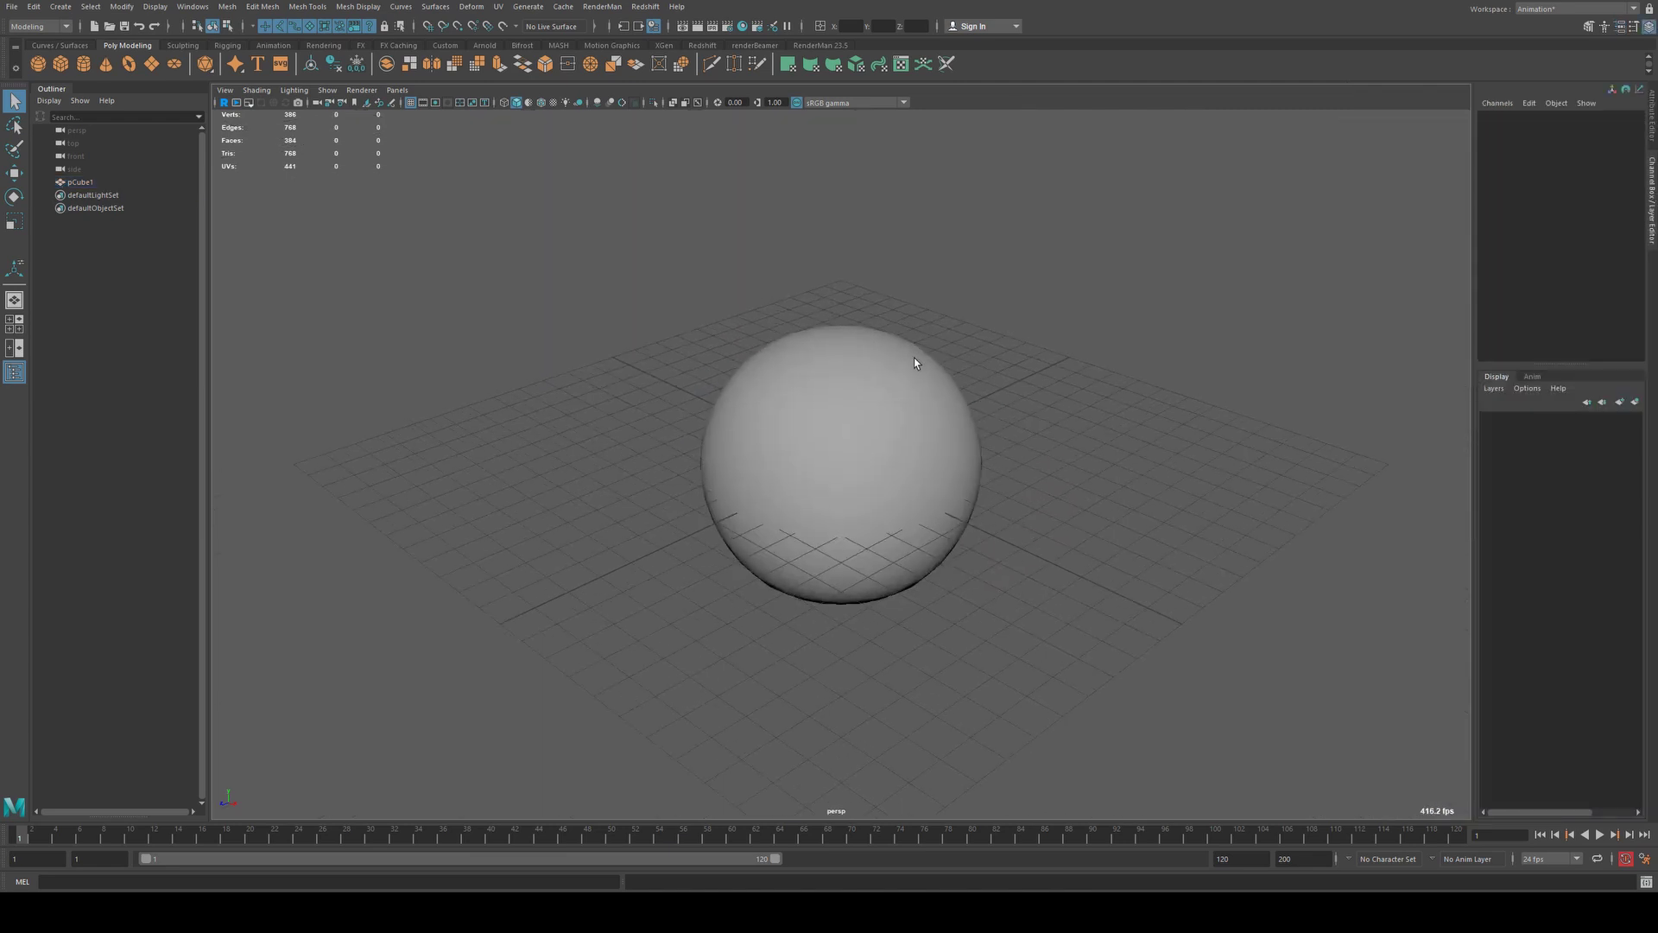
{"action": "left_click", "coordinate": [916, 357]}
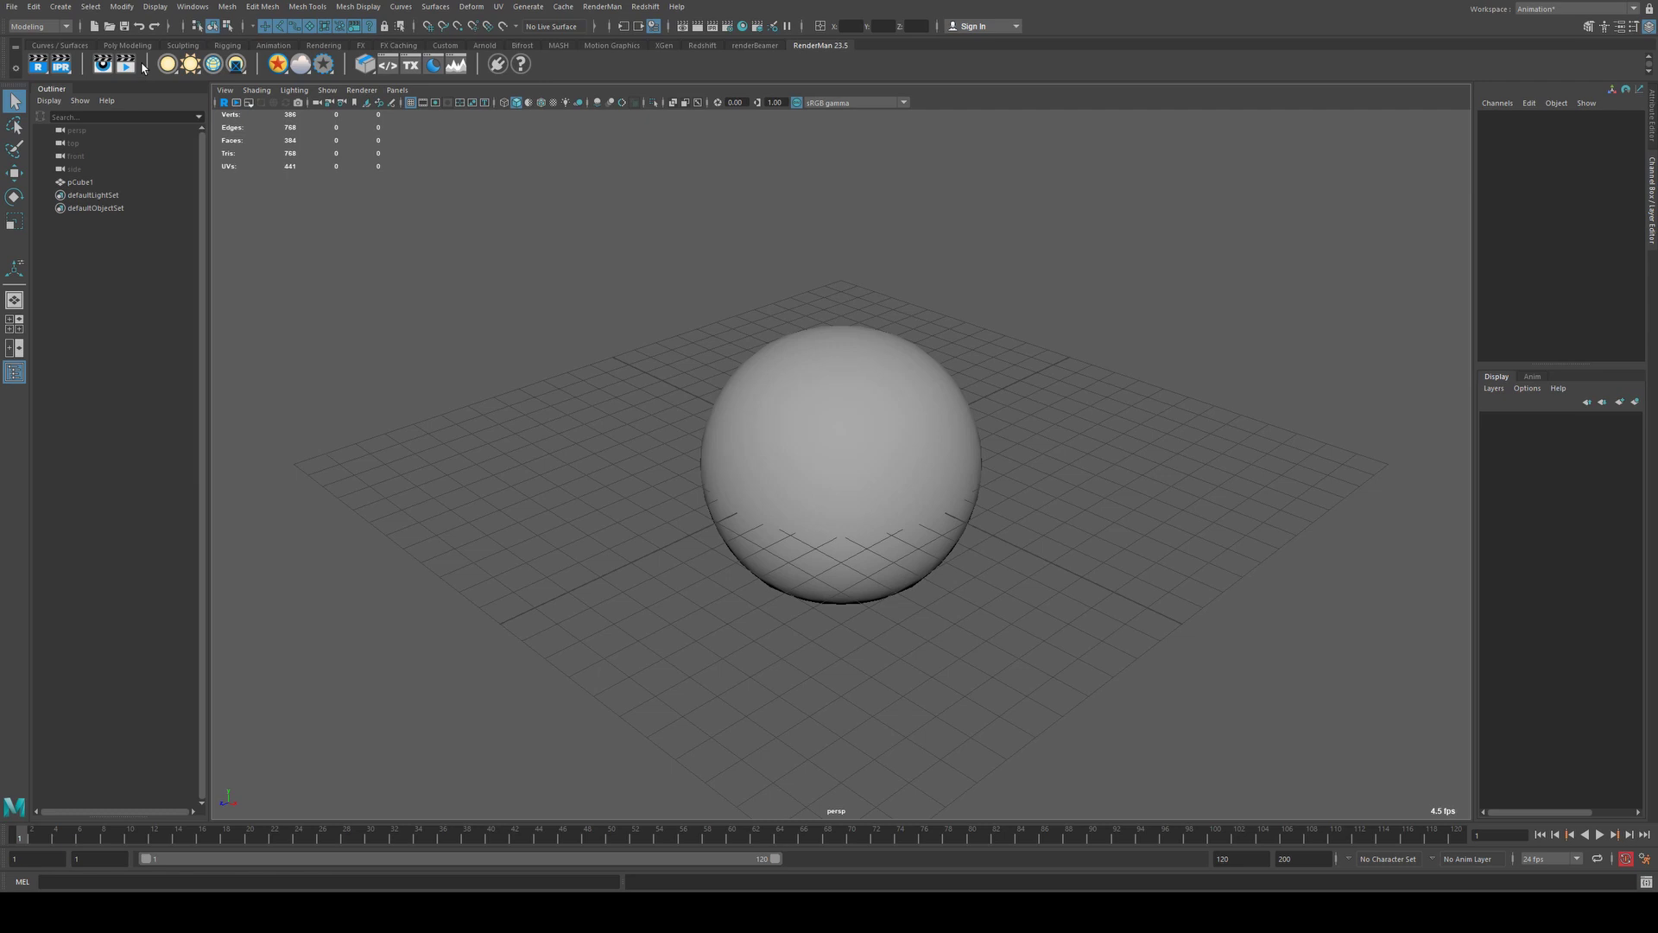
- Add a PxrRectLight and place it beside and above the sphere, tilted down towards it
{"action": "left_click", "coordinate": [170, 65]}
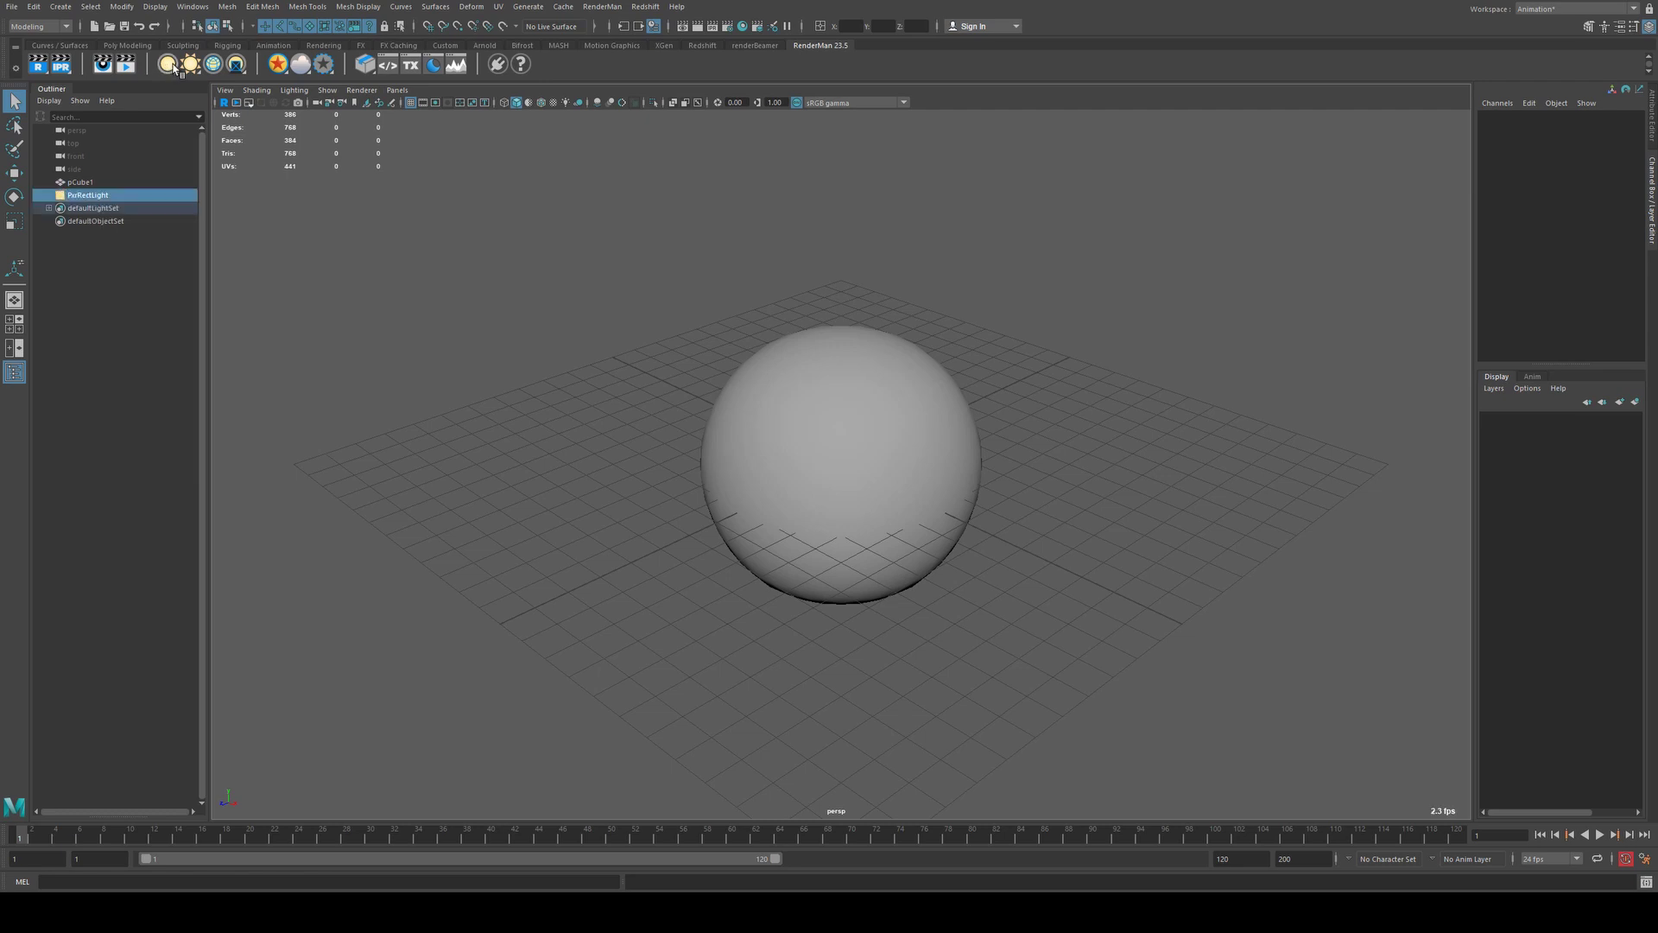
{"action": "key", "text": "w"}
{"action": "left_click_drag", "start_coordinate": [822, 336], "coordinate": [974, 381], "text": "alt"}
{"action": "left_click_drag", "start_coordinate": [805, 422], "coordinate": [790, 405]}
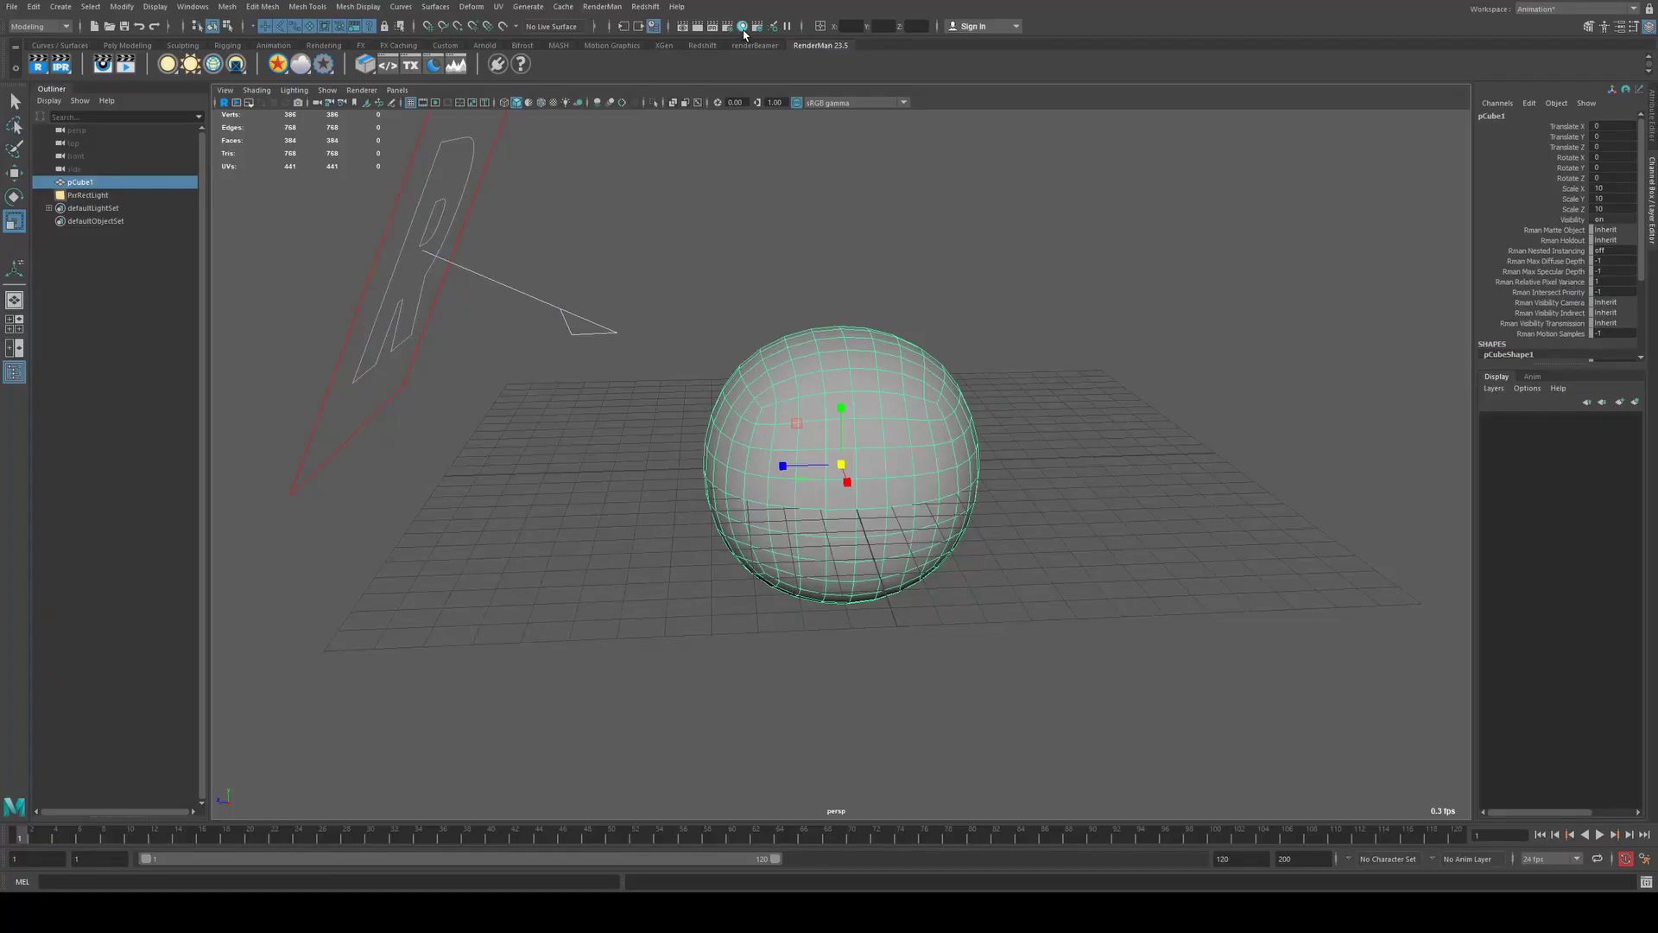
- Open the Hypershade beside the viewport and widen it to give the node graph more room
{"action": "left_click", "coordinate": [743, 26]}
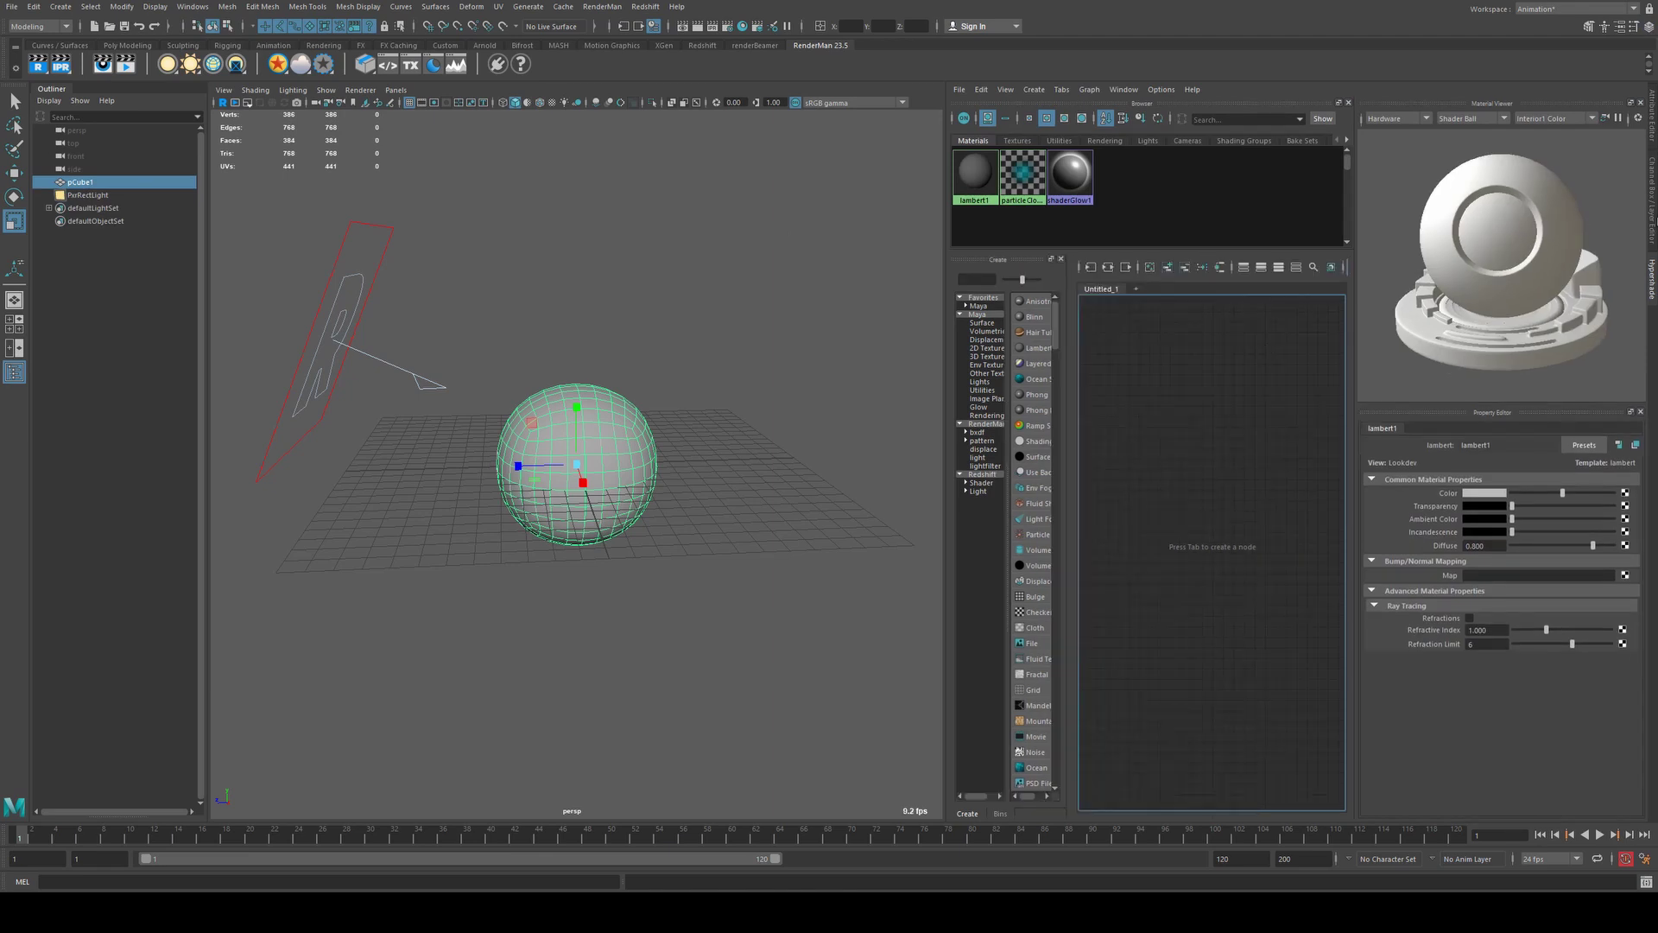
{"action": "left_click_drag", "start_coordinate": [947, 229], "coordinate": [913, 229]}
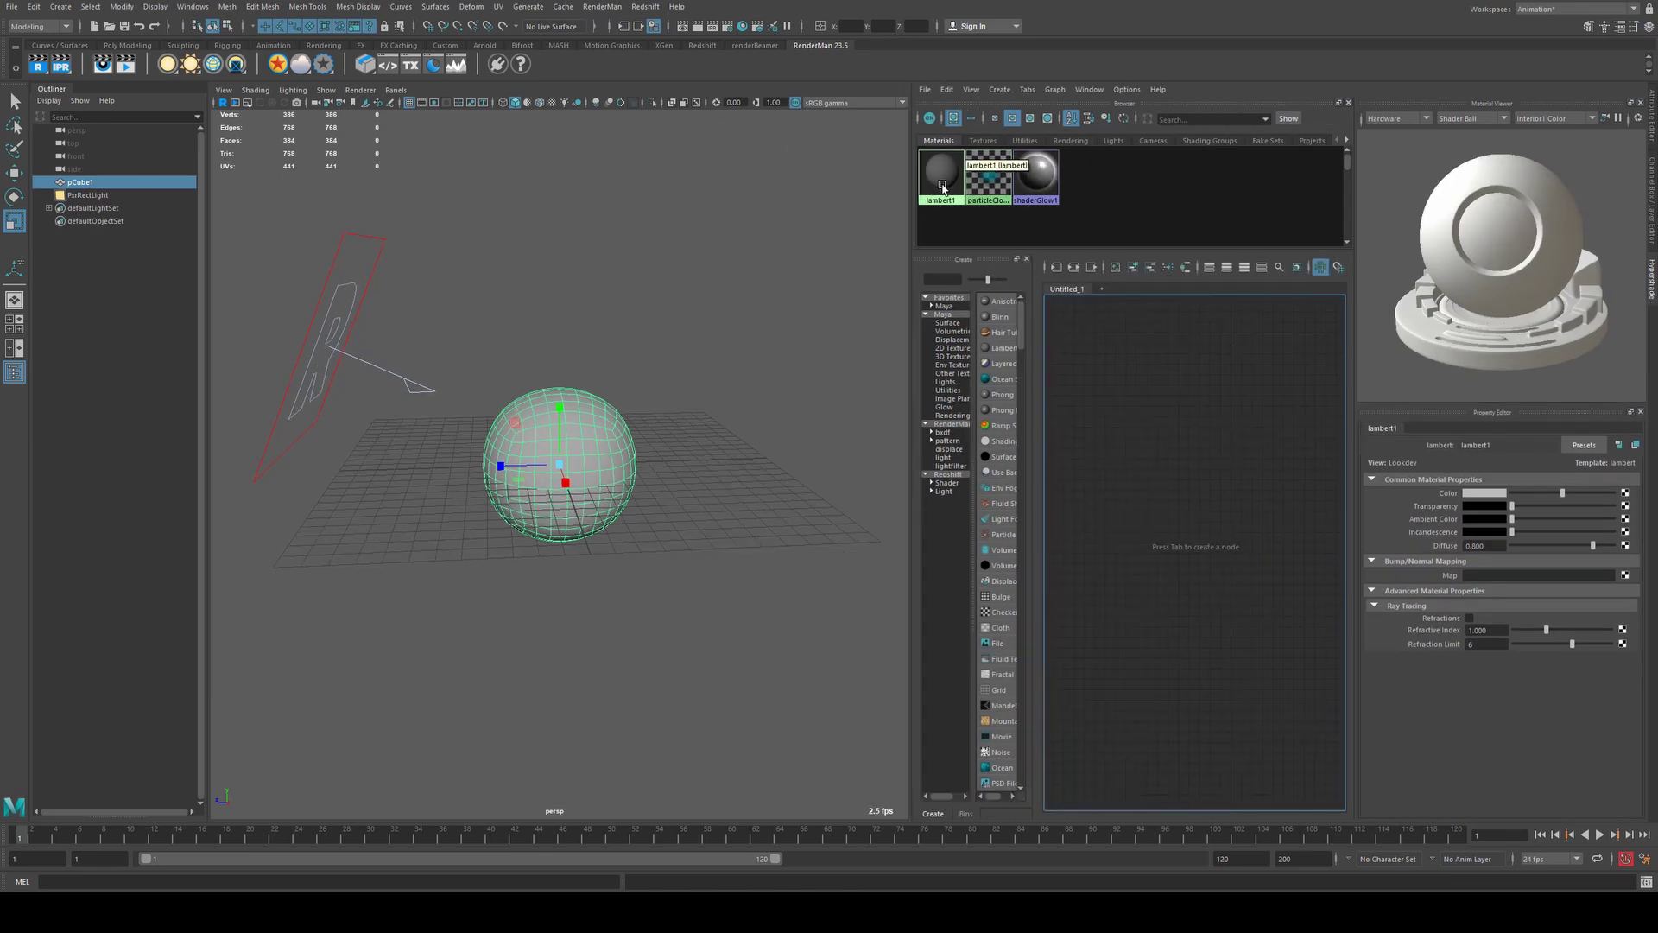
{"action": "left_click_drag", "start_coordinate": [911, 253], "coordinate": [649, 254]}
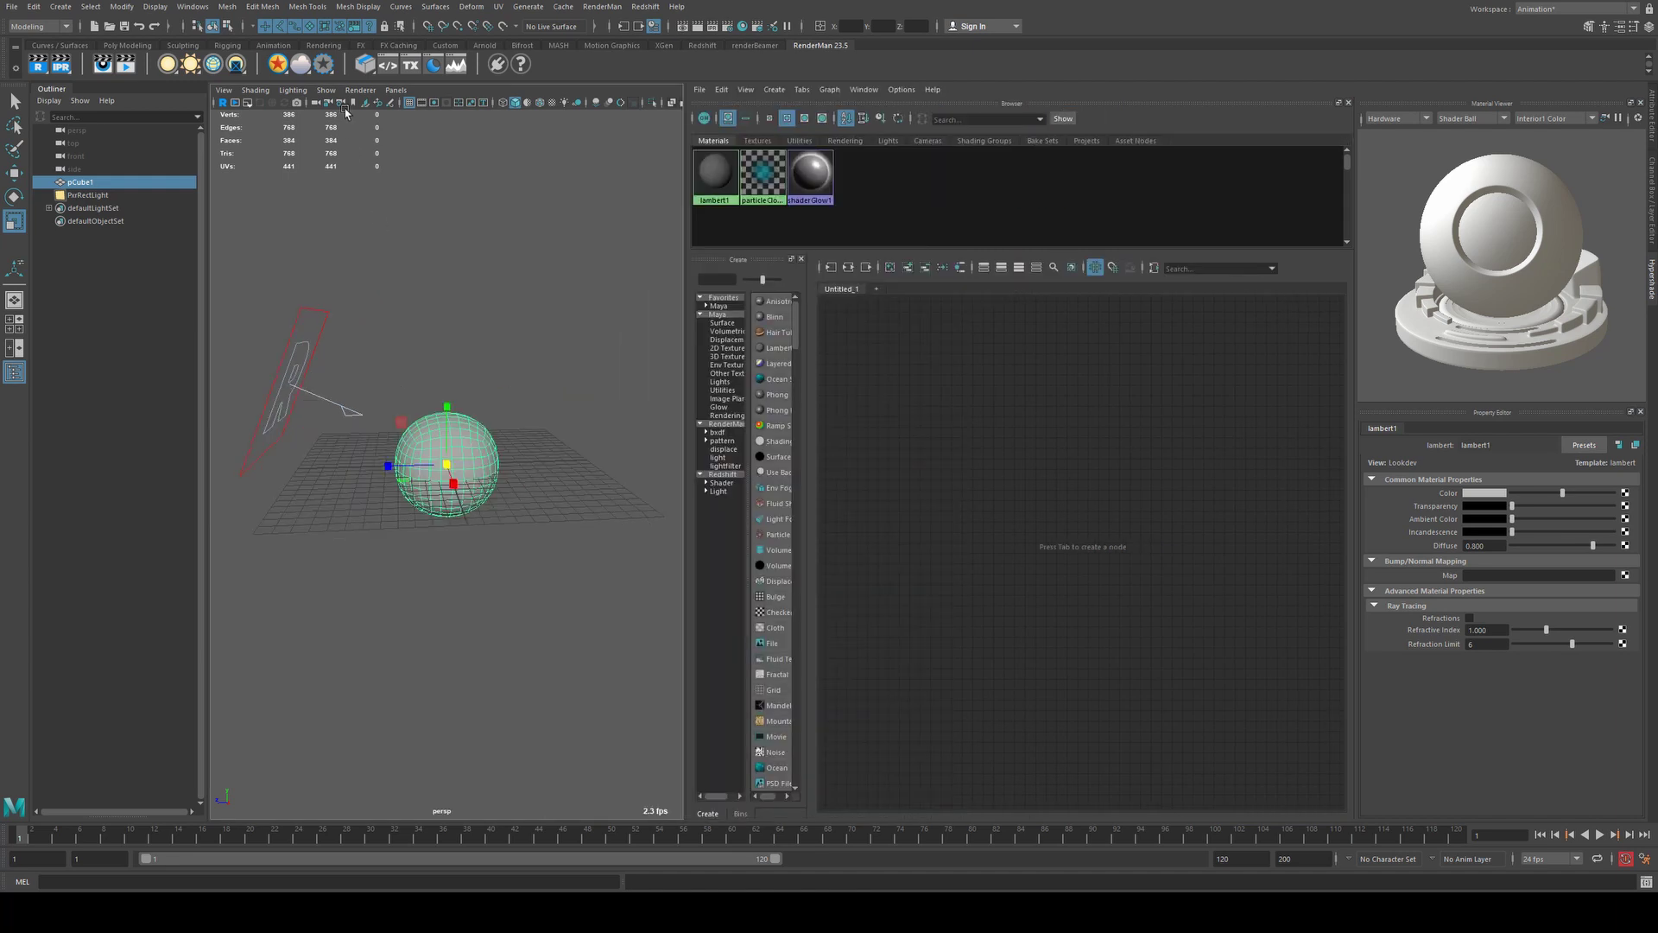
- Create a PxrSurface material and rename it rock
{"action": "left_click", "coordinate": [282, 65]}
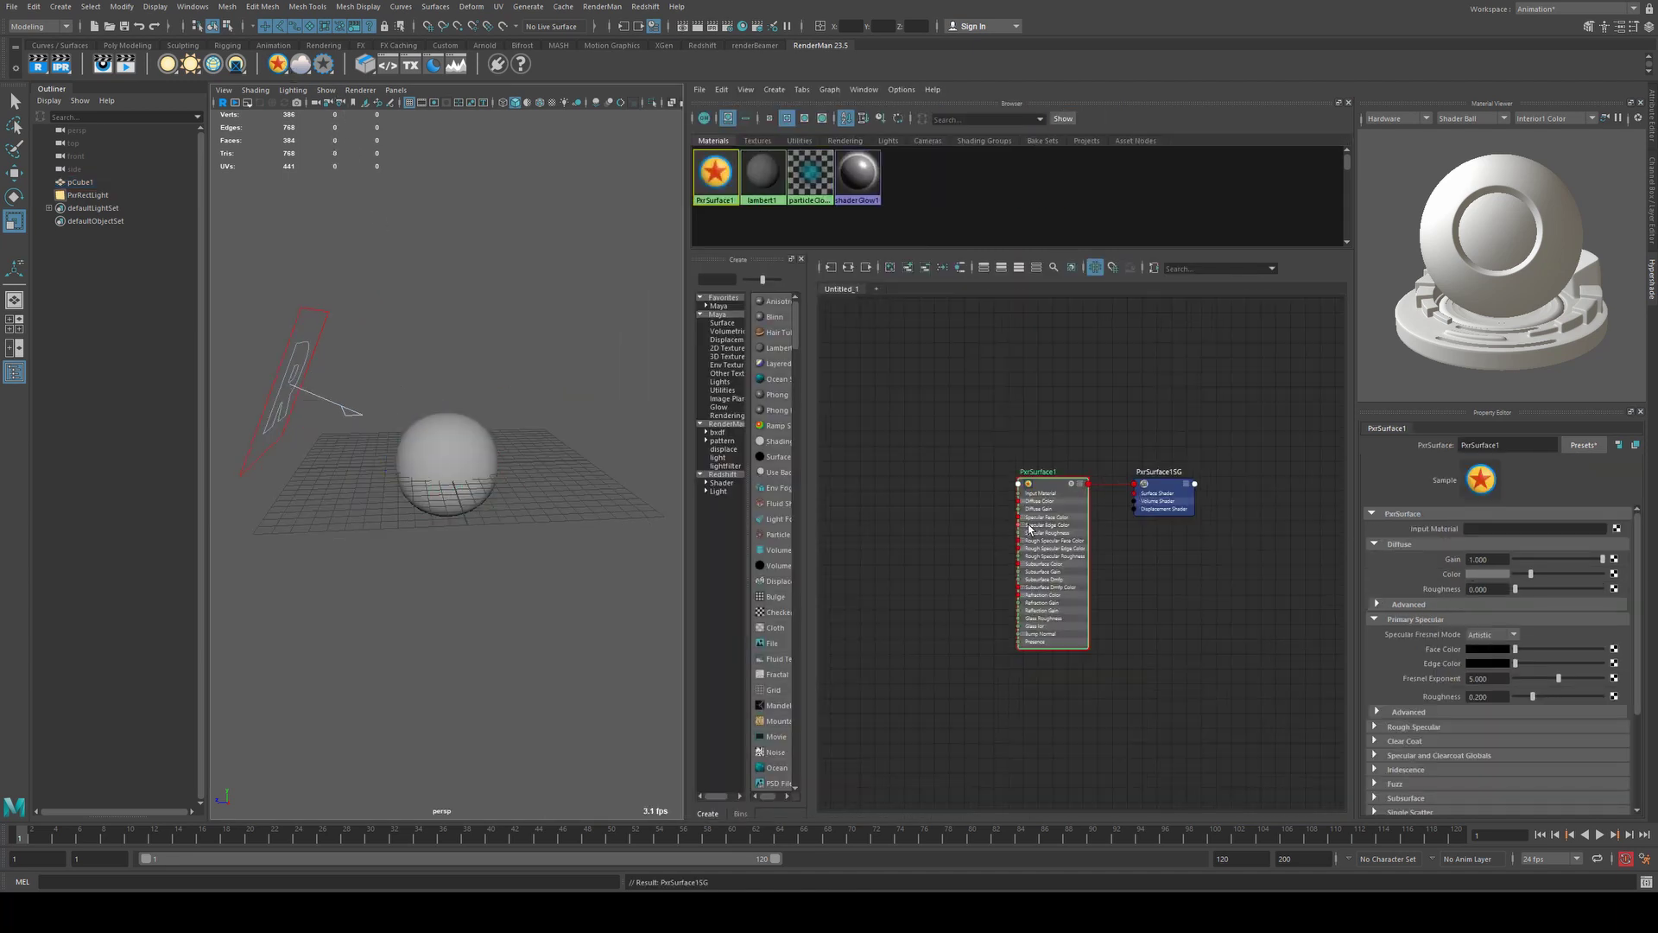
{"action": "key", "text": "f"}
{"action": "double_click", "coordinate": [1482, 445]}
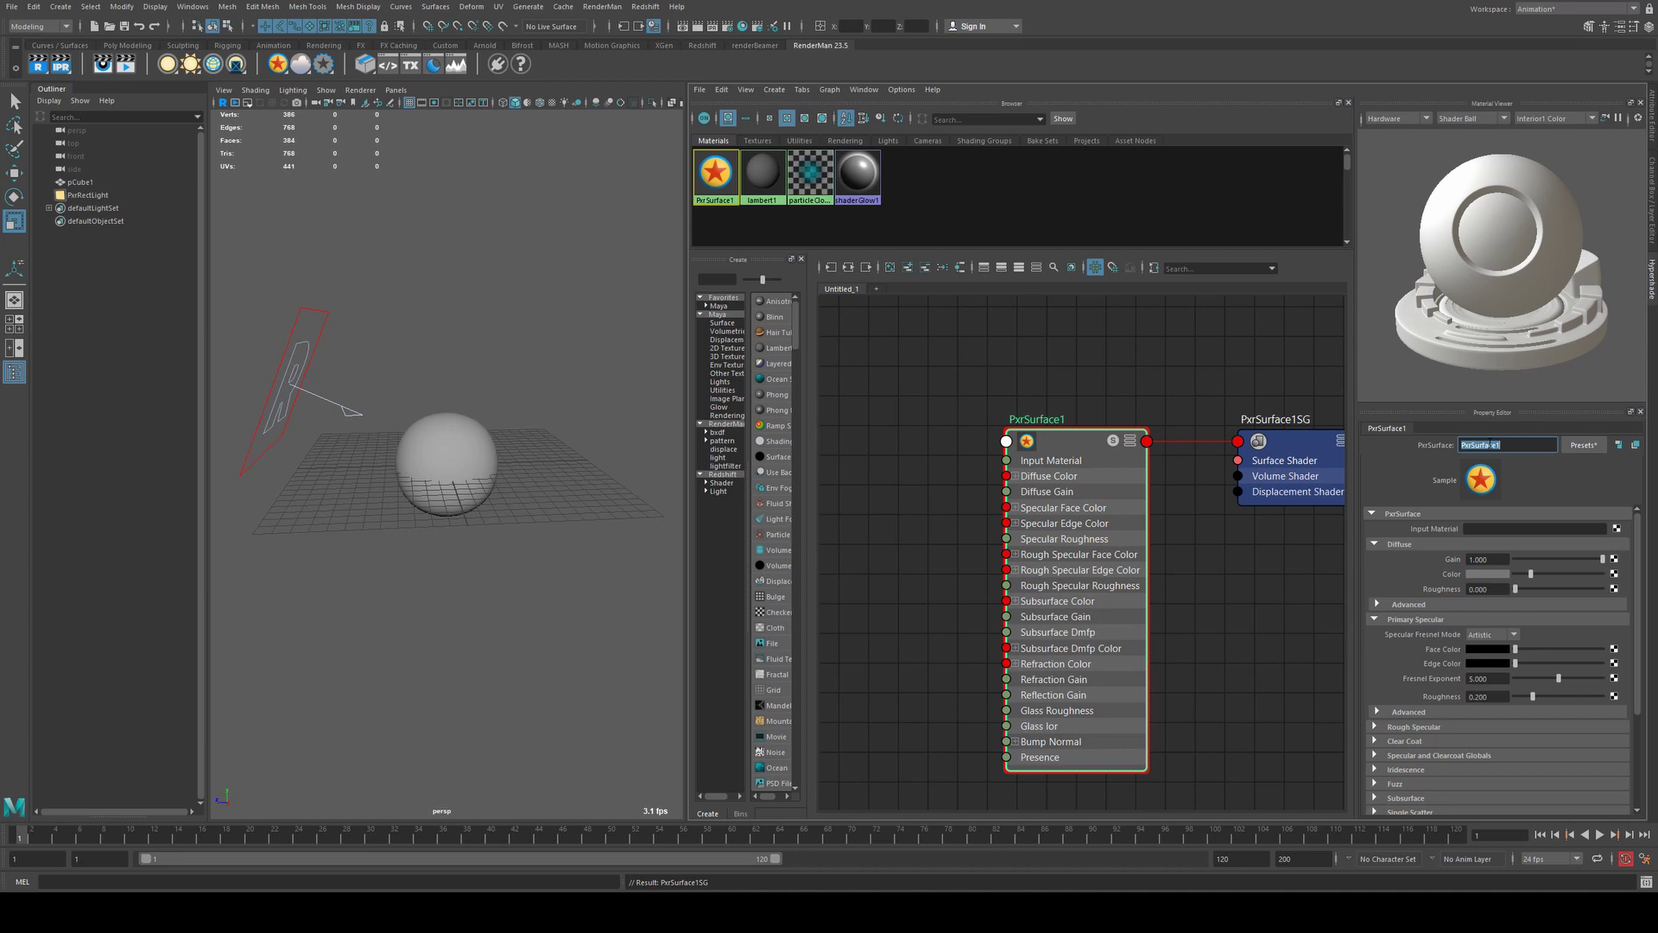
{"action": "type", "text": "rock"}
{"action": "key", "text": "Return"}
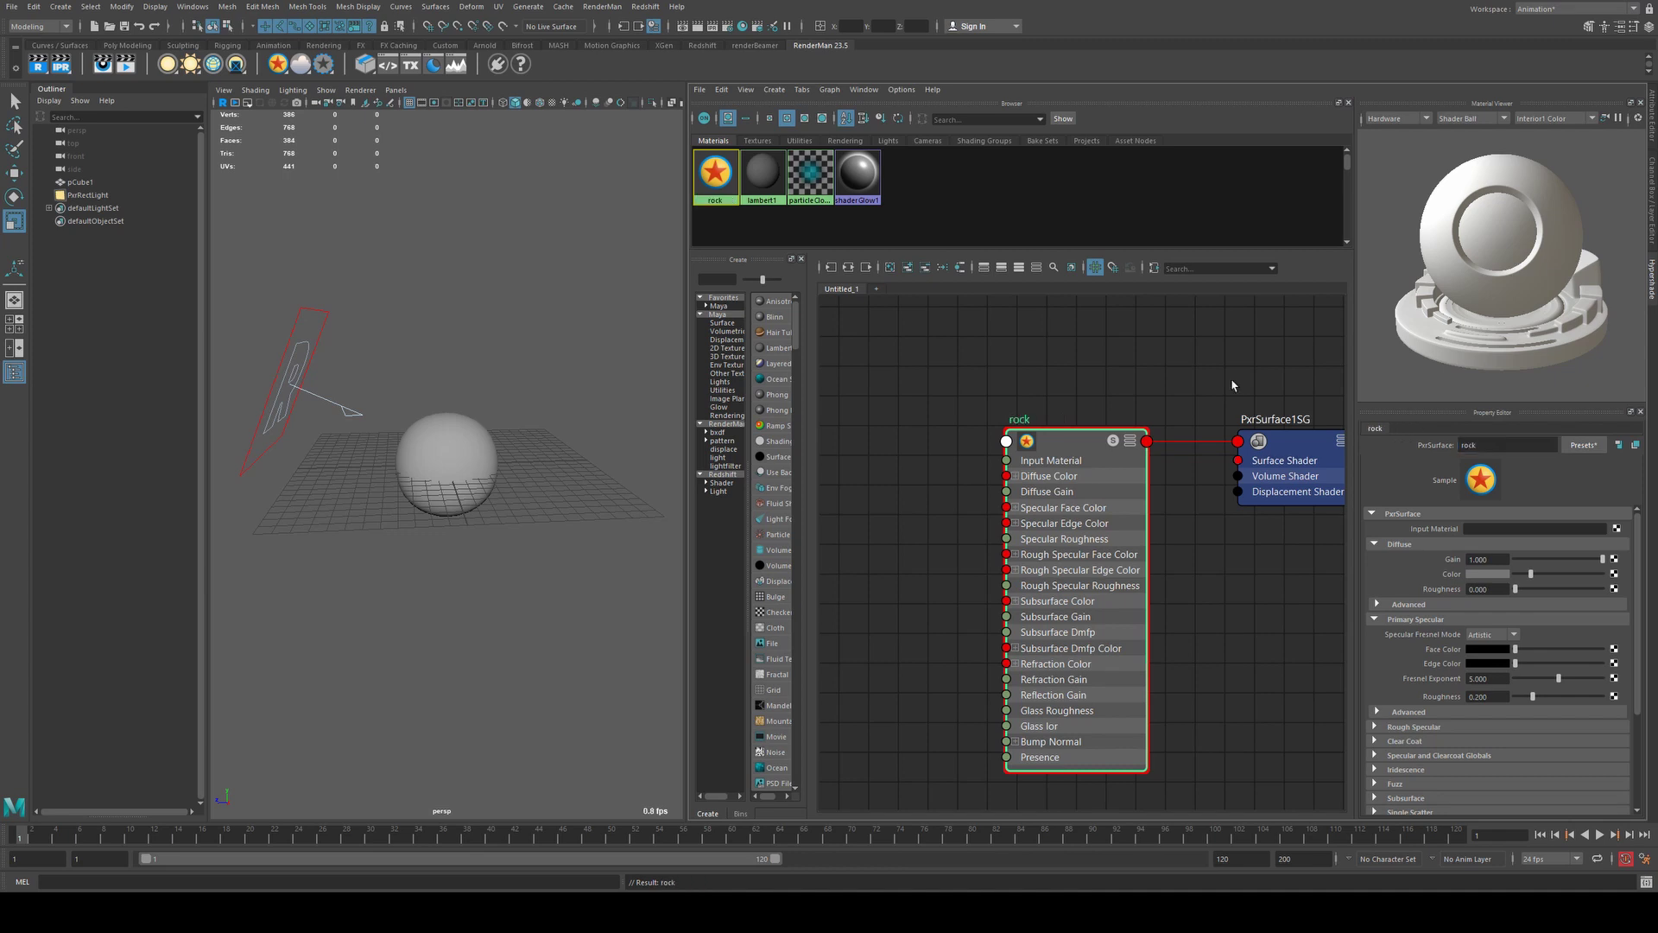
- Add a PxrRoundCube node to the graph and place it well upstream of the rock material
{"action": "middle_click_drag", "start_coordinate": [1232, 385], "coordinate": [1499, 366], "text": "alt"}
{"action": "left_click", "coordinate": [1024, 423]}
{"action": "key", "text": "Tab"}
{"action": "type", "text": "pxrround"}
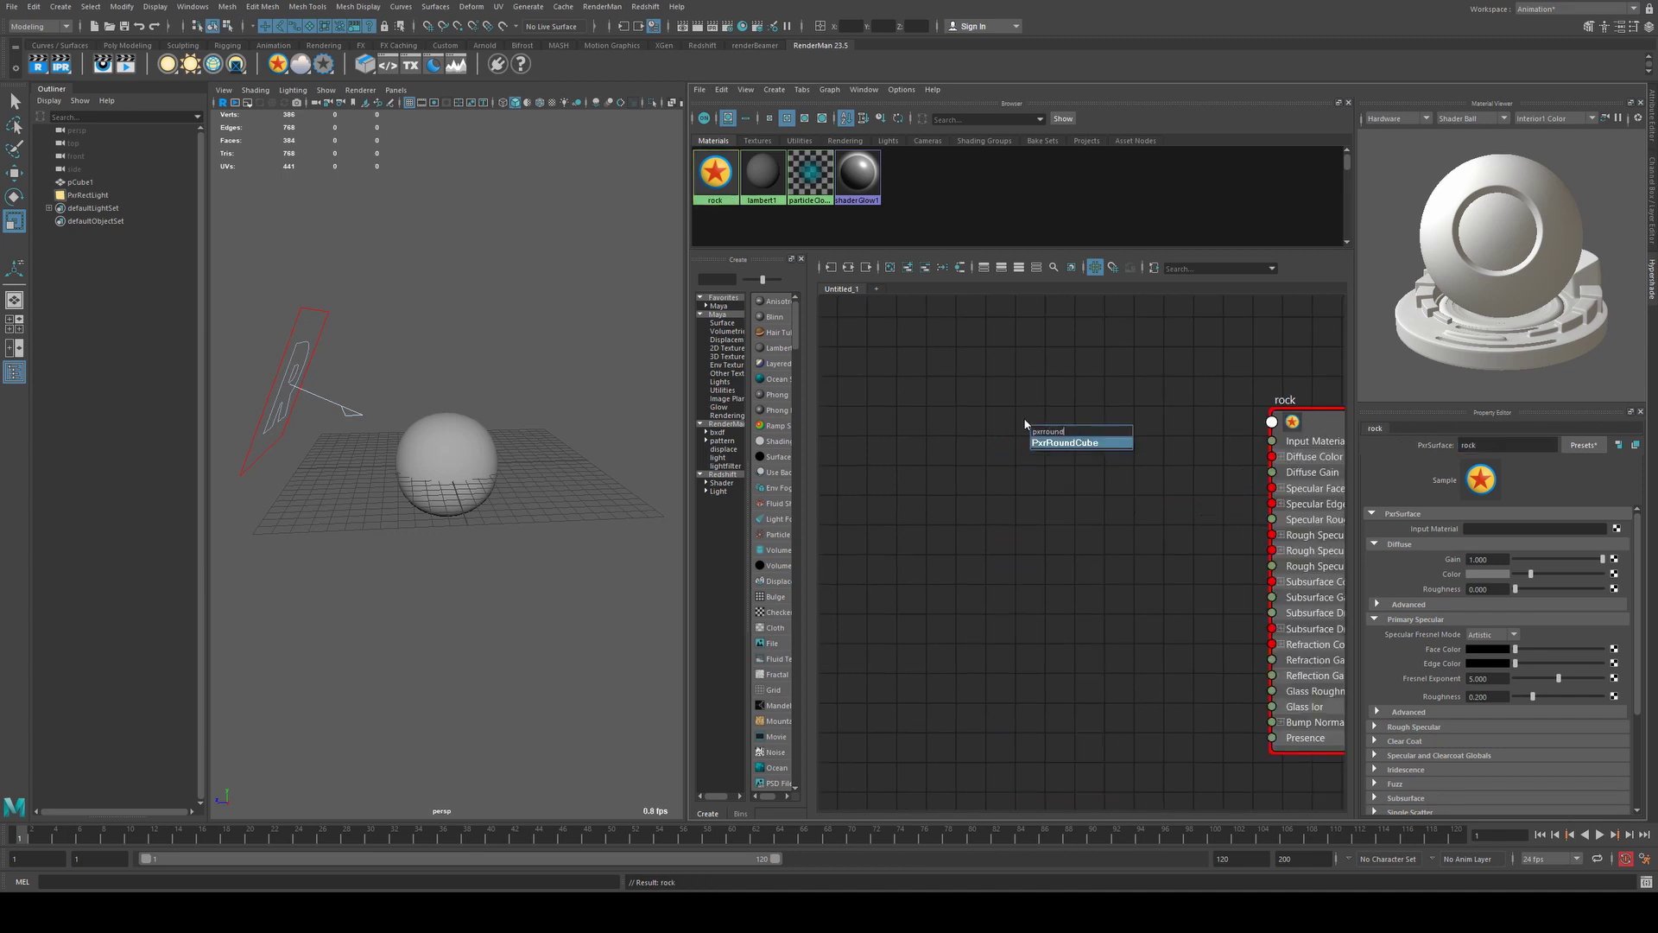
{"action": "key", "text": "Return"}
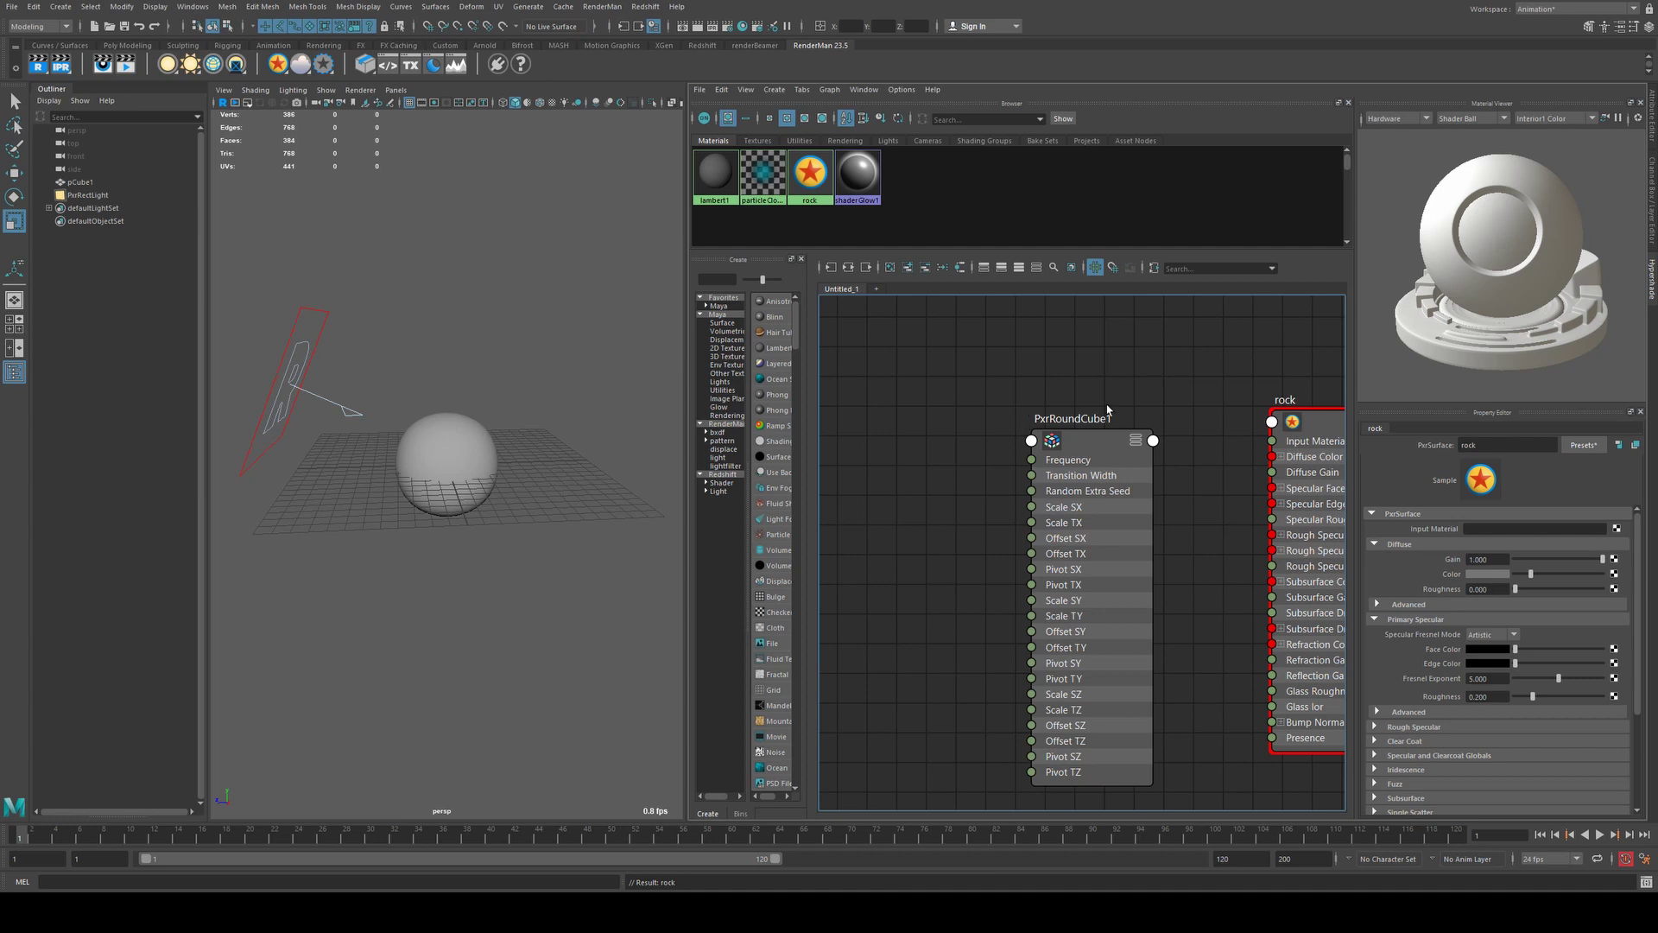
{"action": "left_click_drag", "start_coordinate": [1108, 410], "coordinate": [985, 406]}
{"action": "scroll", "coordinate": [990, 405], "scroll_direction": "down", "scroll_amount": 2}
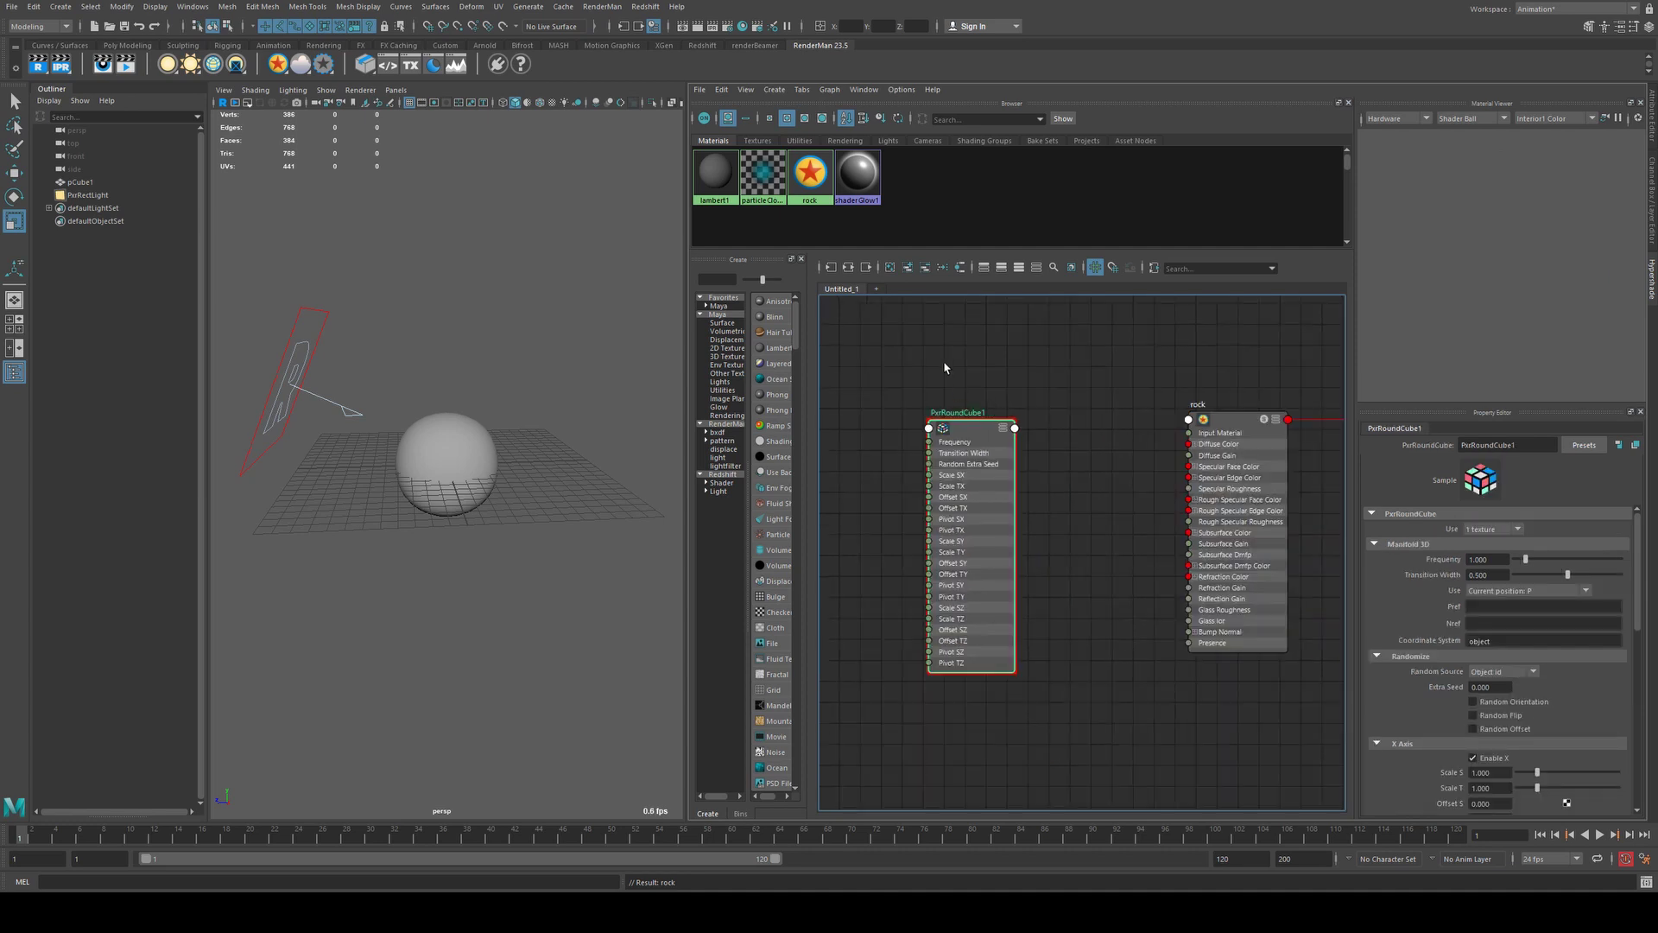
{"action": "middle_click_drag", "start_coordinate": [945, 368], "coordinate": [1020, 361], "text": "alt"}
{"action": "left_click_drag", "start_coordinate": [1055, 426], "coordinate": [947, 415]}
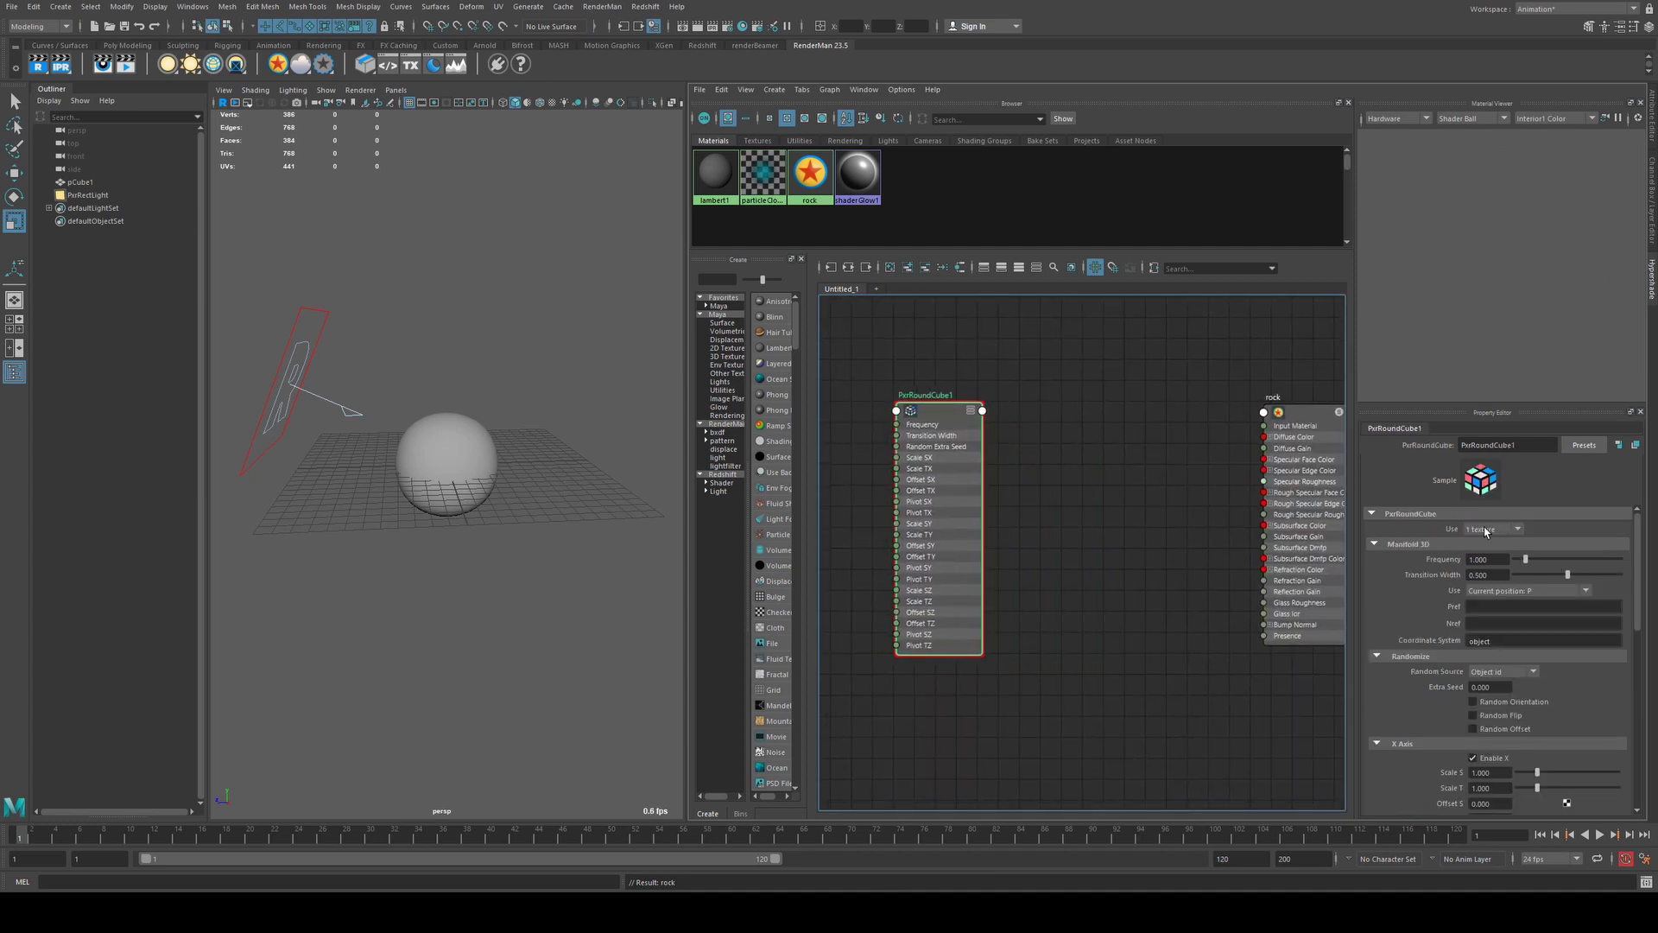
- Set the PxrRoundCube node to use 3 textures and move it slightly further from the rock material
{"action": "left_click", "coordinate": [1485, 528]}
{"action": "left_click", "coordinate": [1485, 560]}
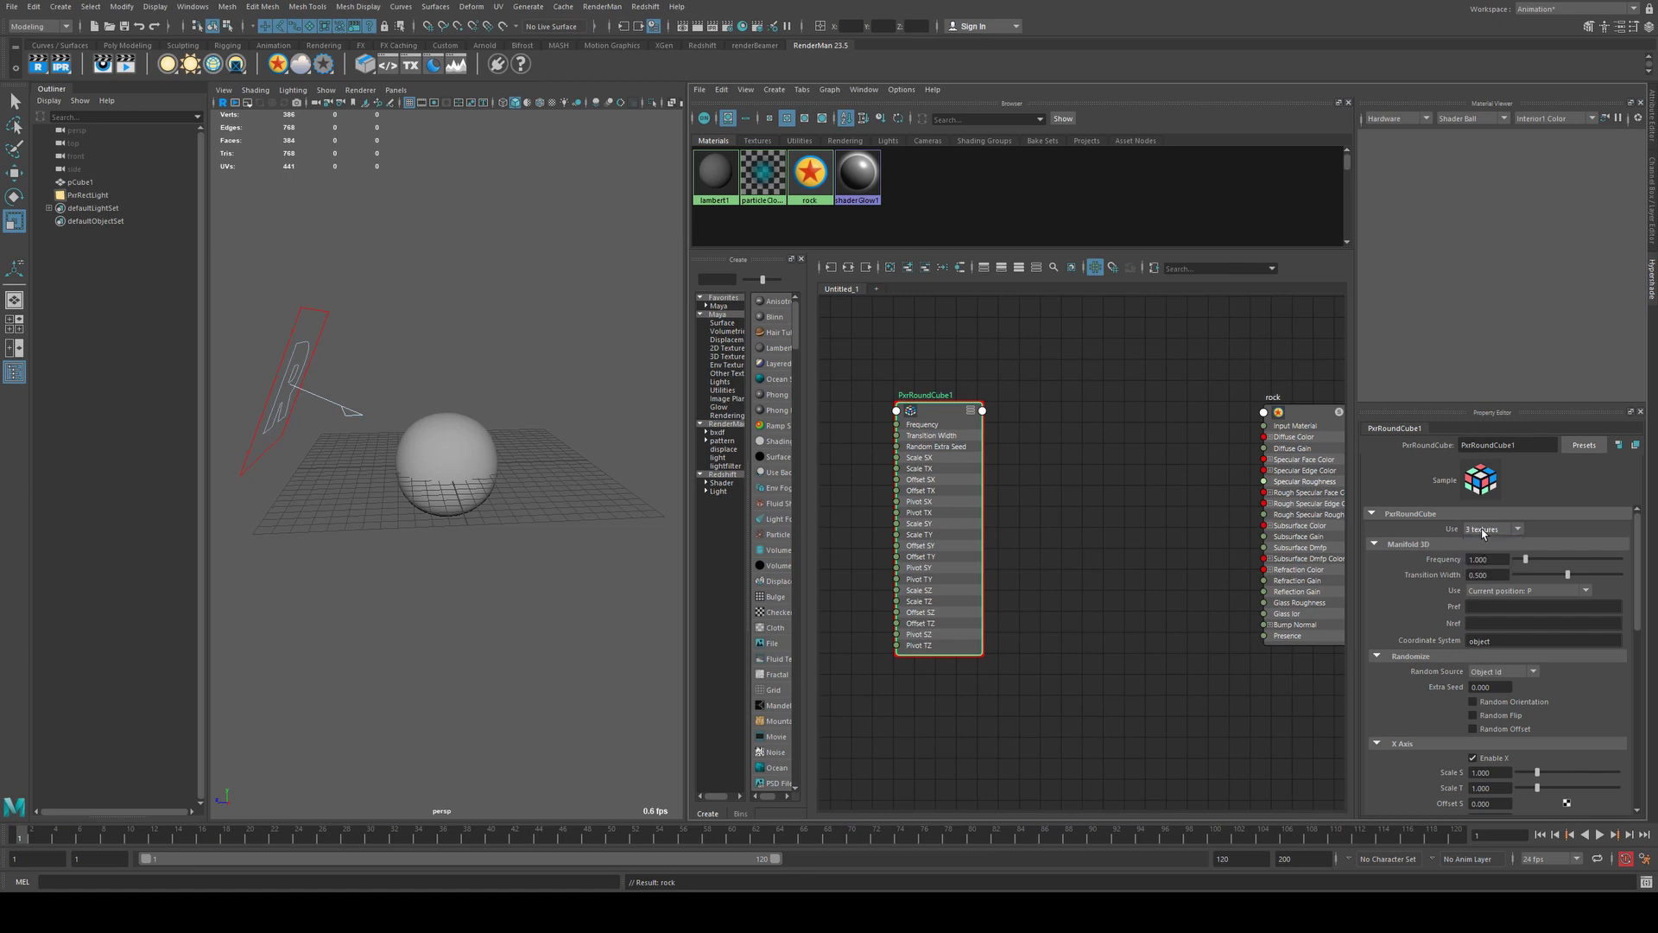
{"action": "left_click_drag", "start_coordinate": [974, 434], "coordinate": [935, 432]}
- Add a PxrMultiTexture node between the two nodes and connect PxrRoundCube's Result Multi to its Manifold Multi
{"action": "key", "text": "Tab"}
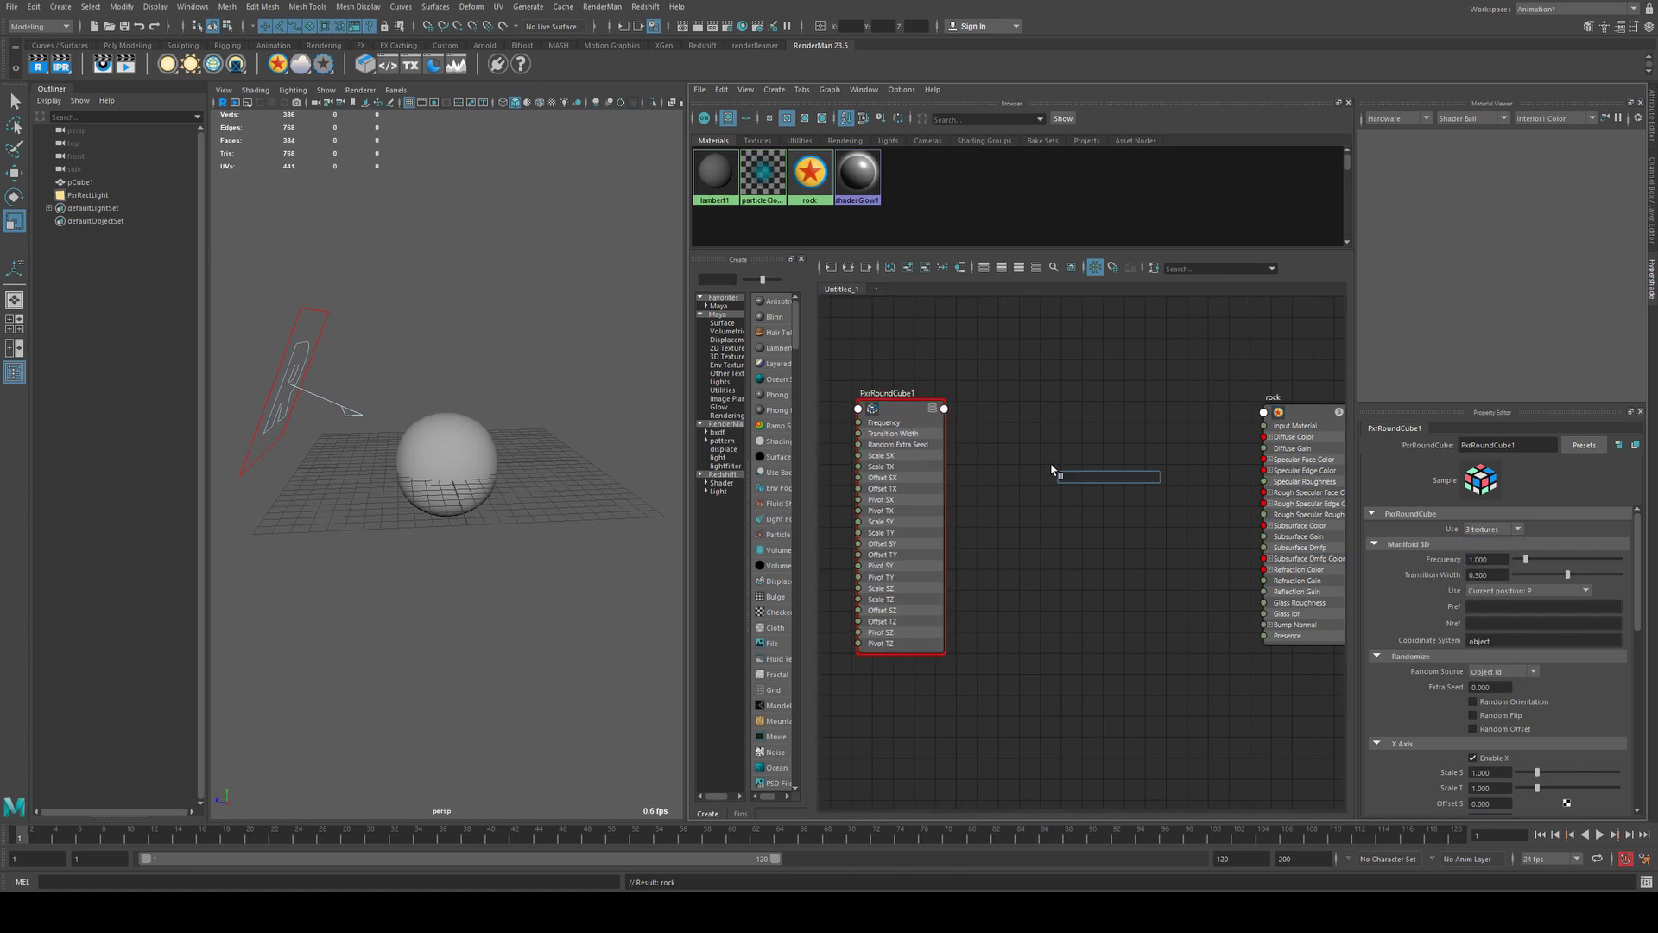
{"action": "type", "text": "pxrmult"}
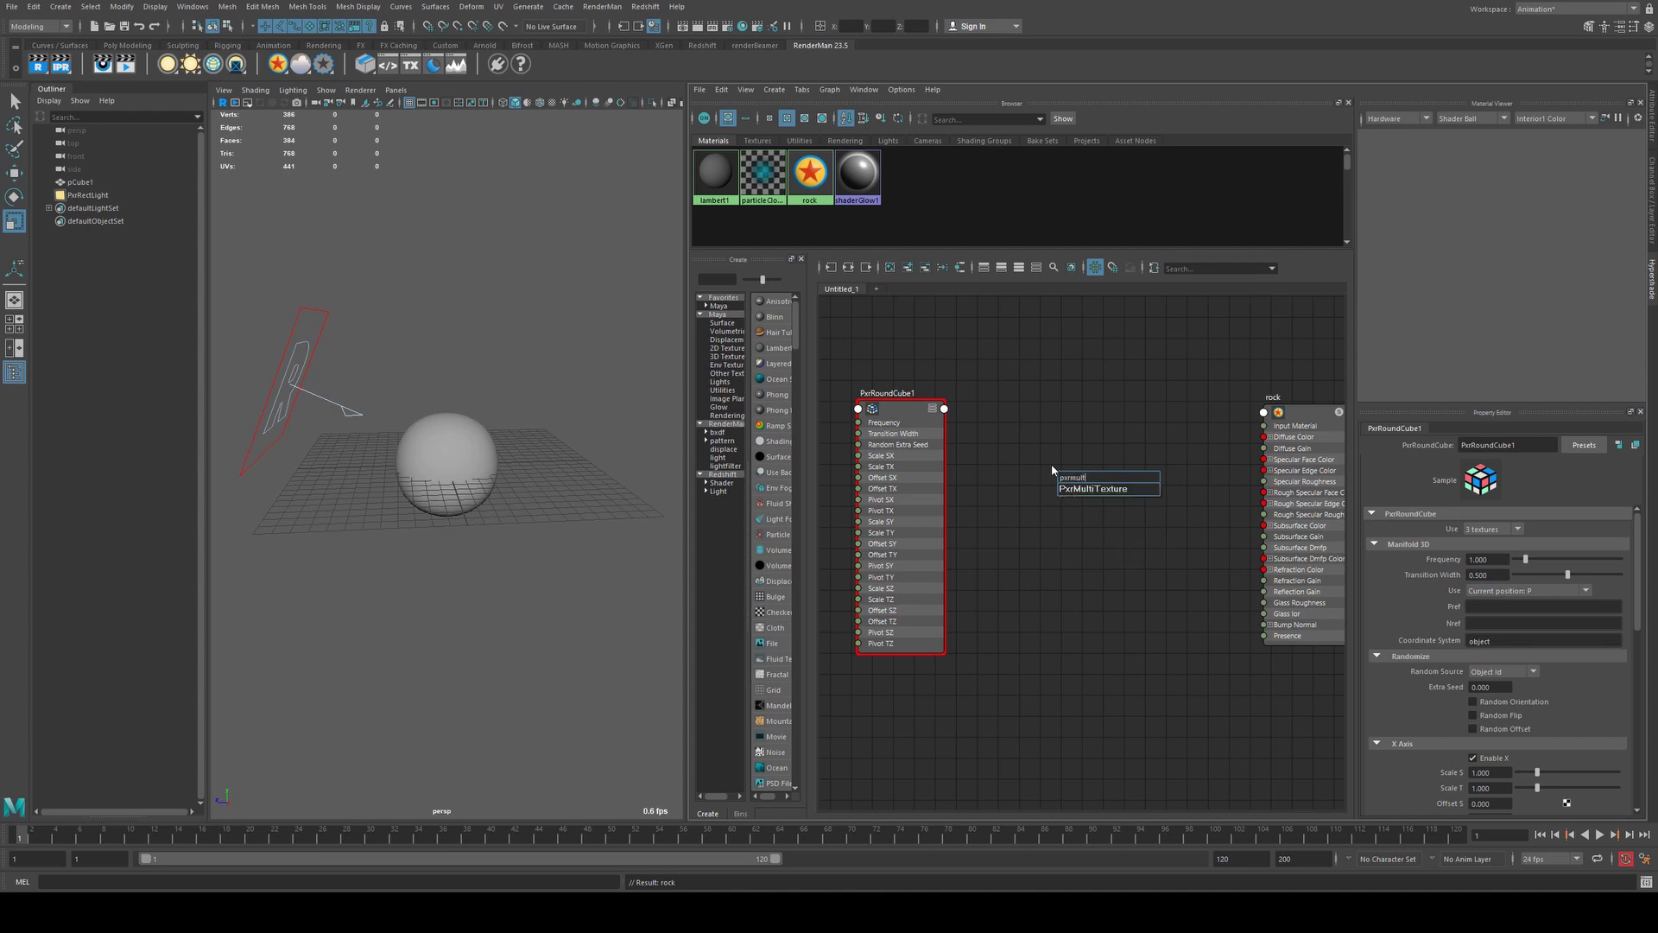
{"action": "key", "text": "Return"}
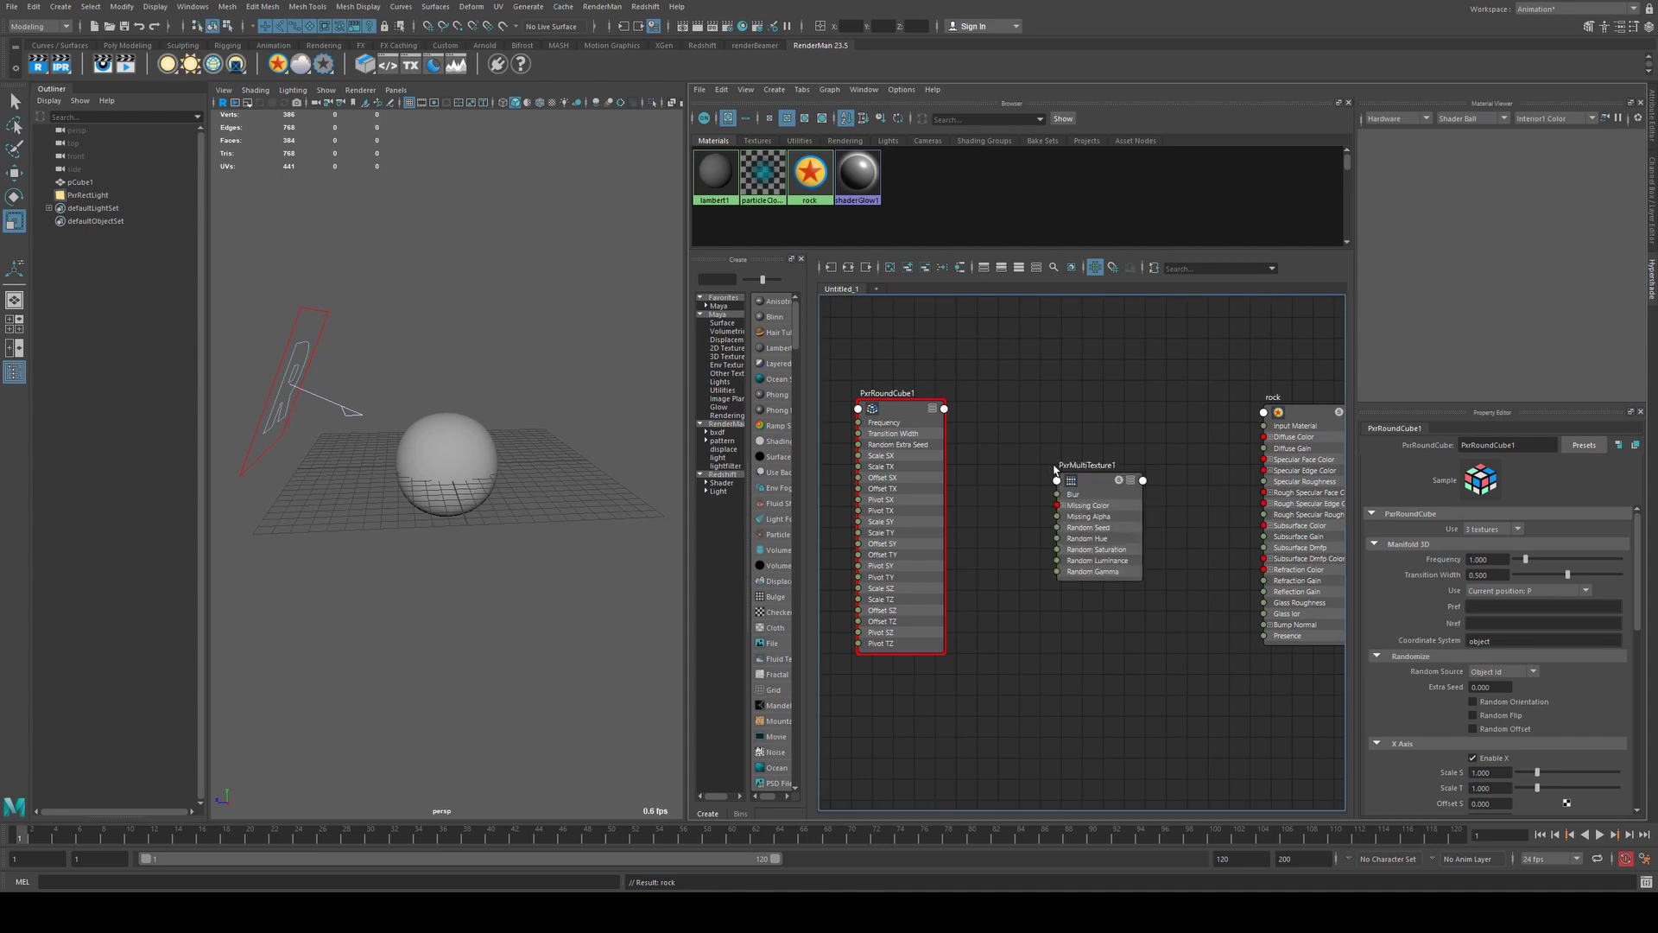
{"action": "left_click", "coordinate": [933, 408]}
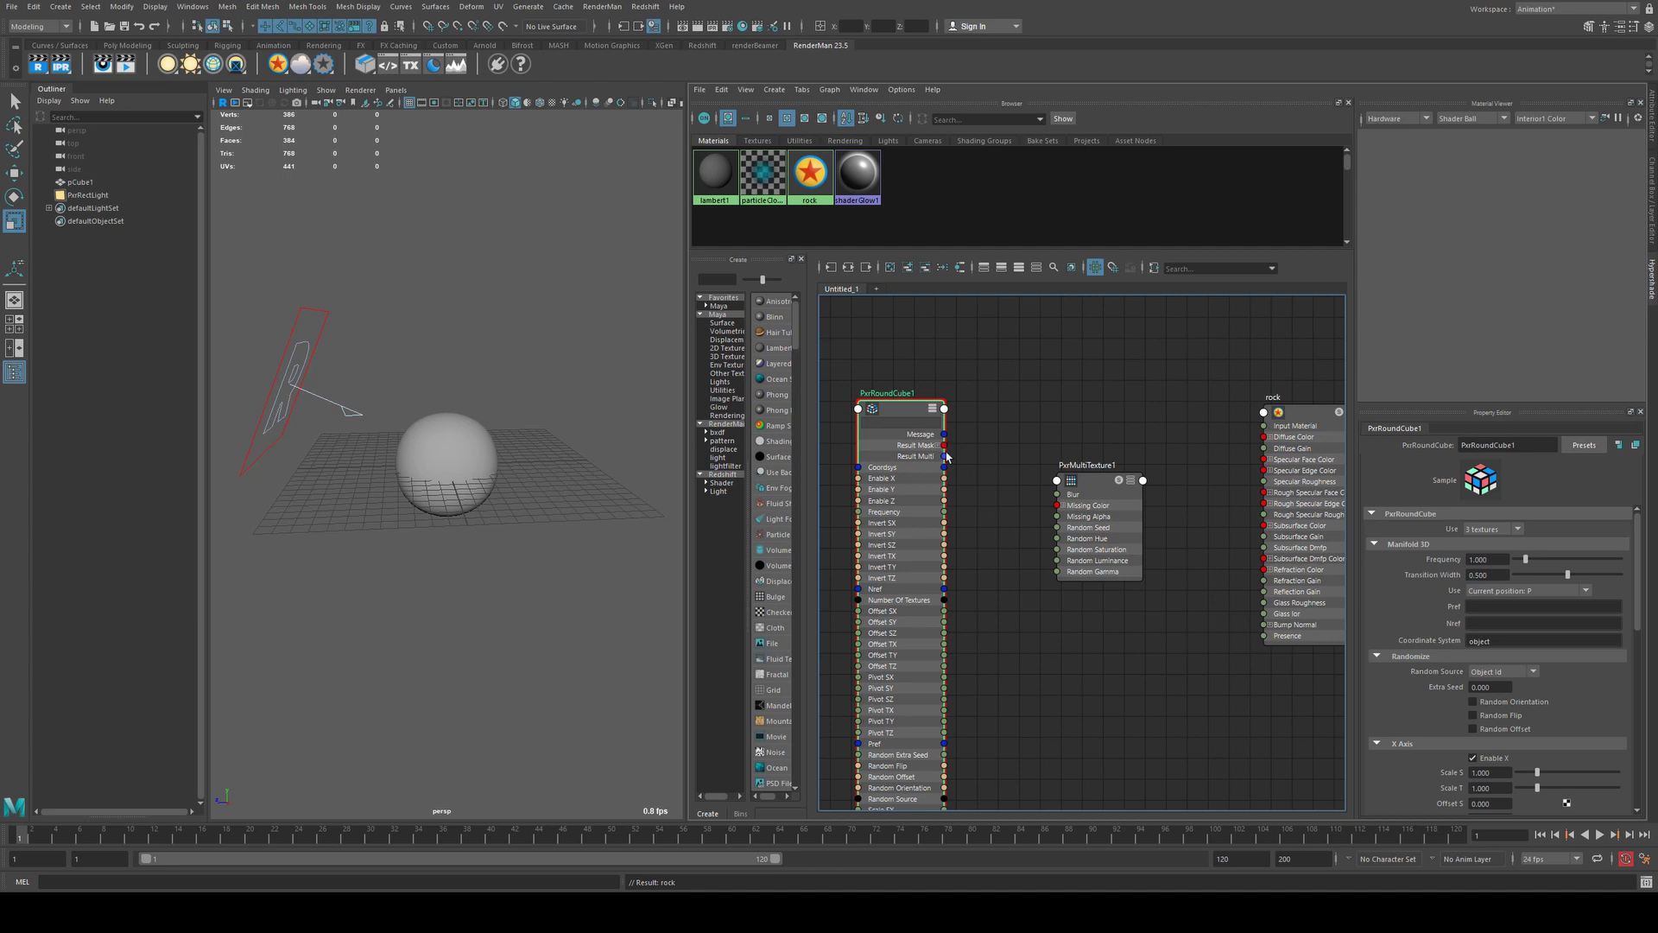
{"action": "left_click_drag", "start_coordinate": [945, 456], "coordinate": [1060, 483]}
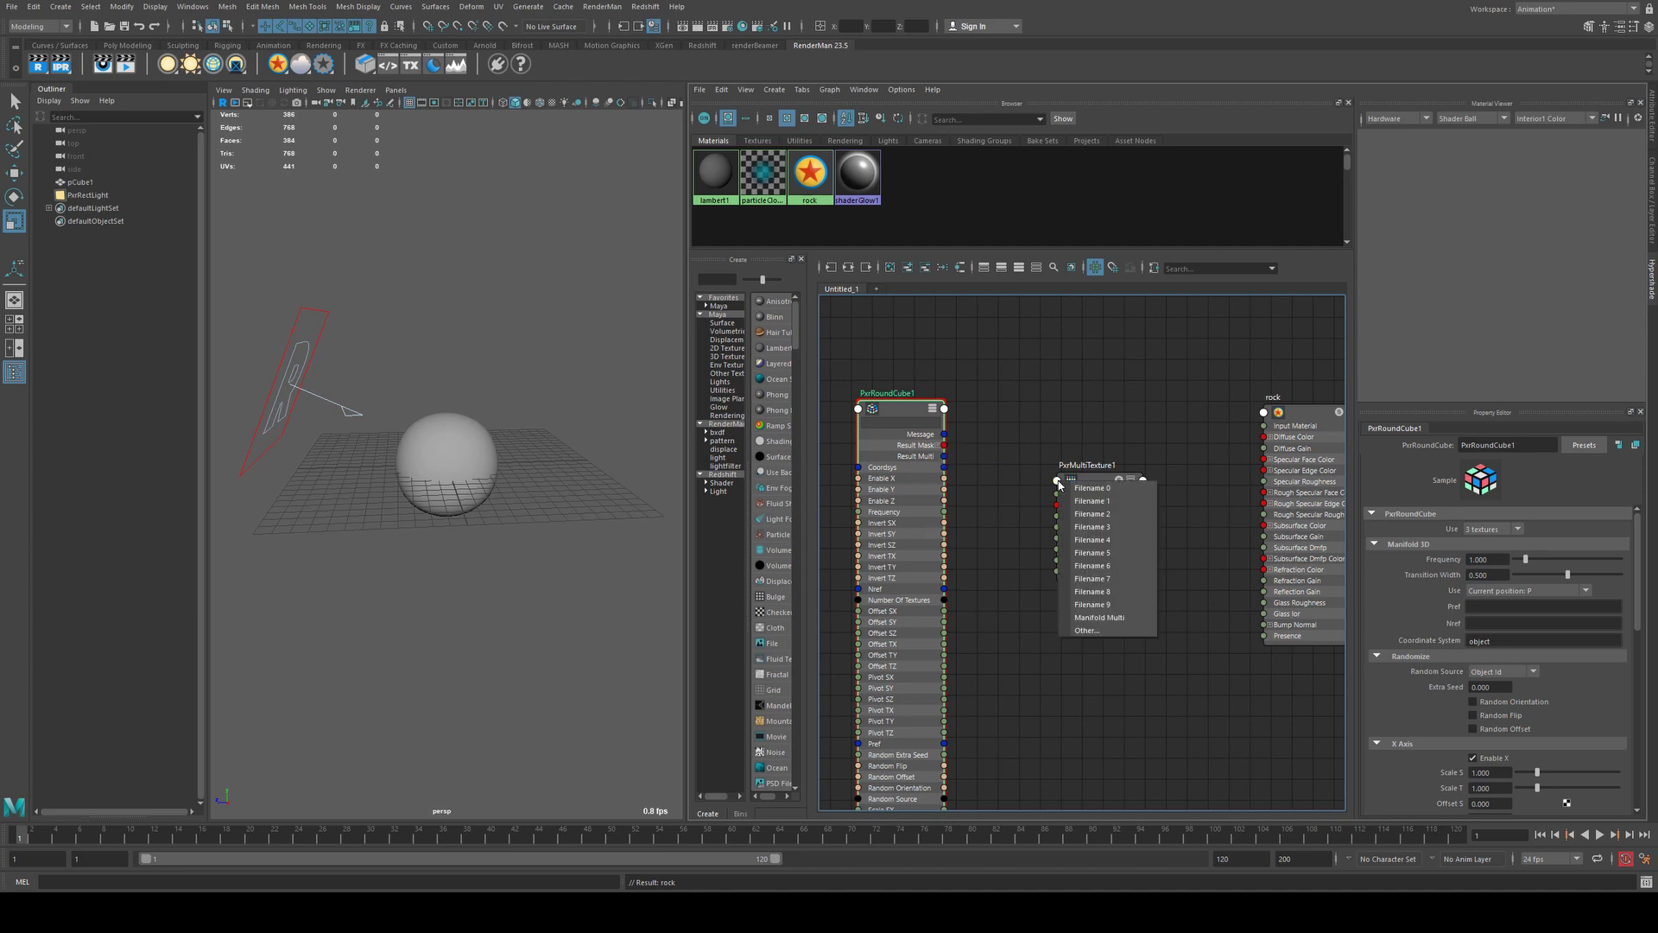
{"action": "left_click", "coordinate": [1100, 617]}
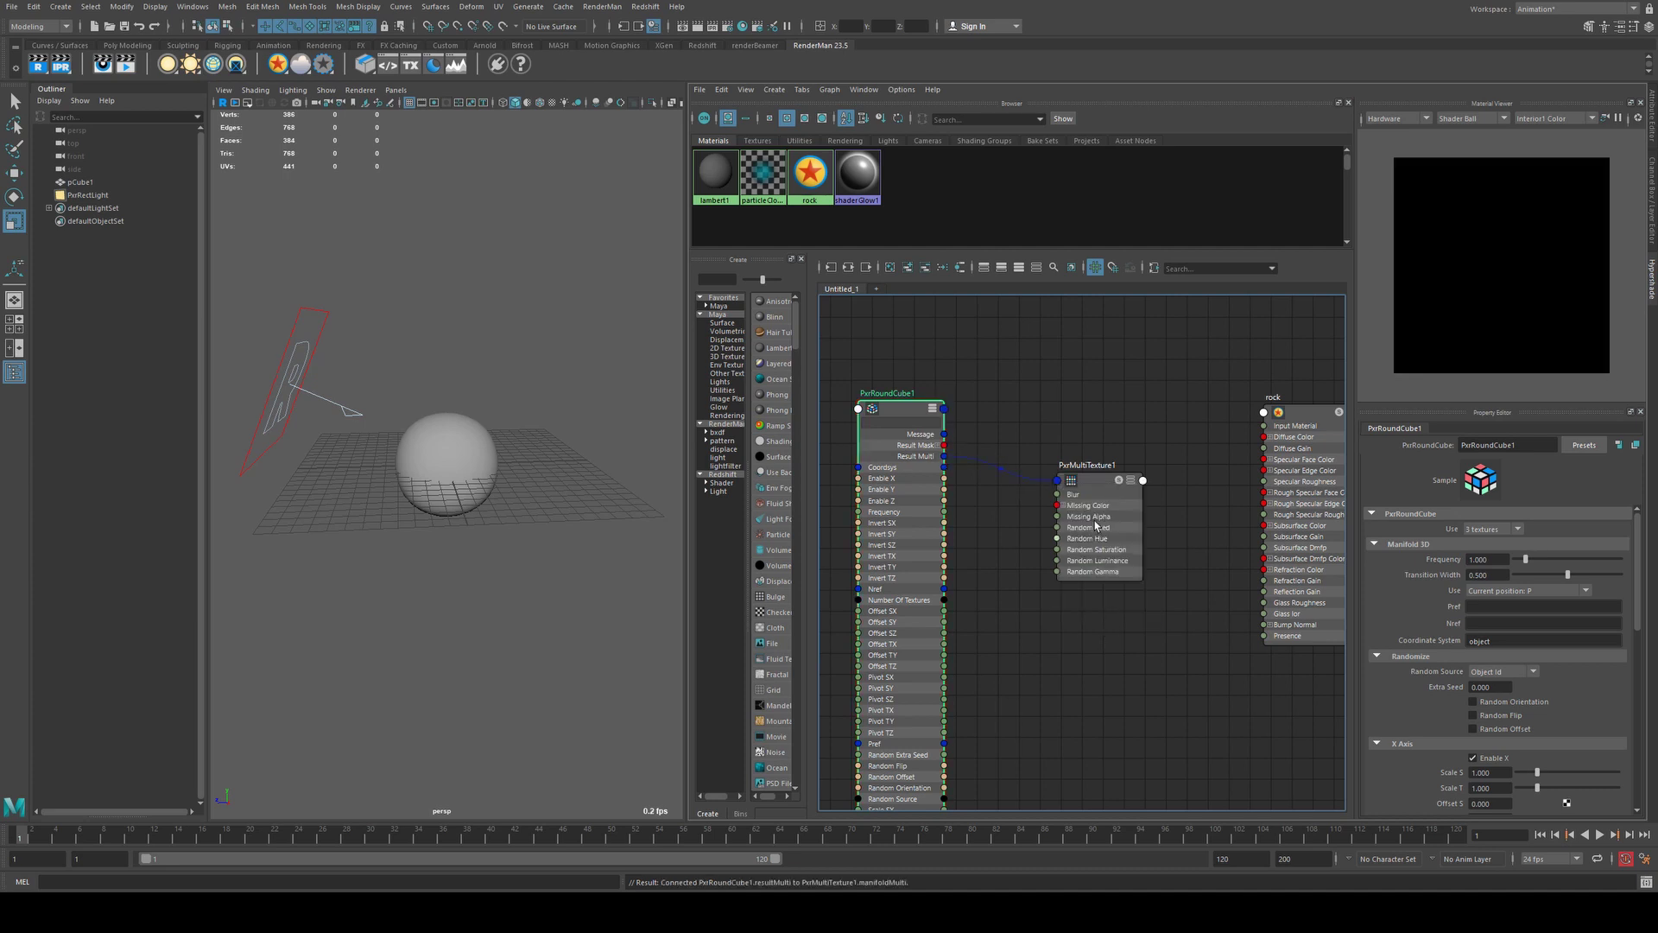
- Connect the PxrMultiTexture node's Result RGB to the rock material's Diffuse Color
{"action": "left_click", "coordinate": [1095, 487]}
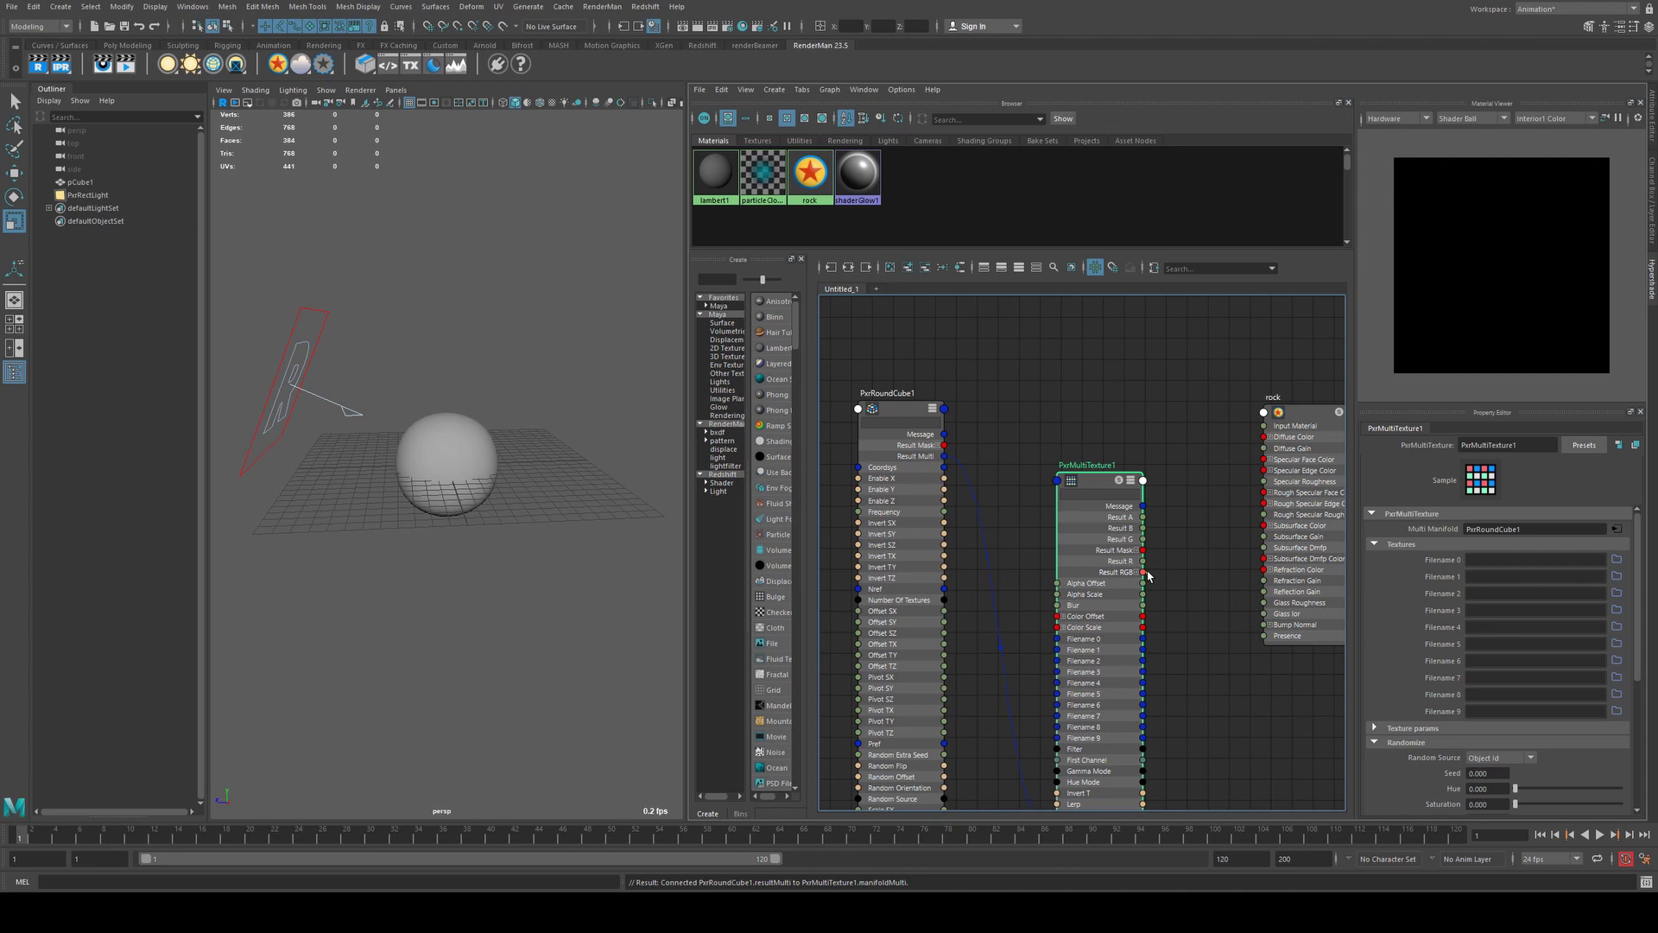
{"action": "left_click_drag", "start_coordinate": [1143, 572], "coordinate": [1264, 437]}
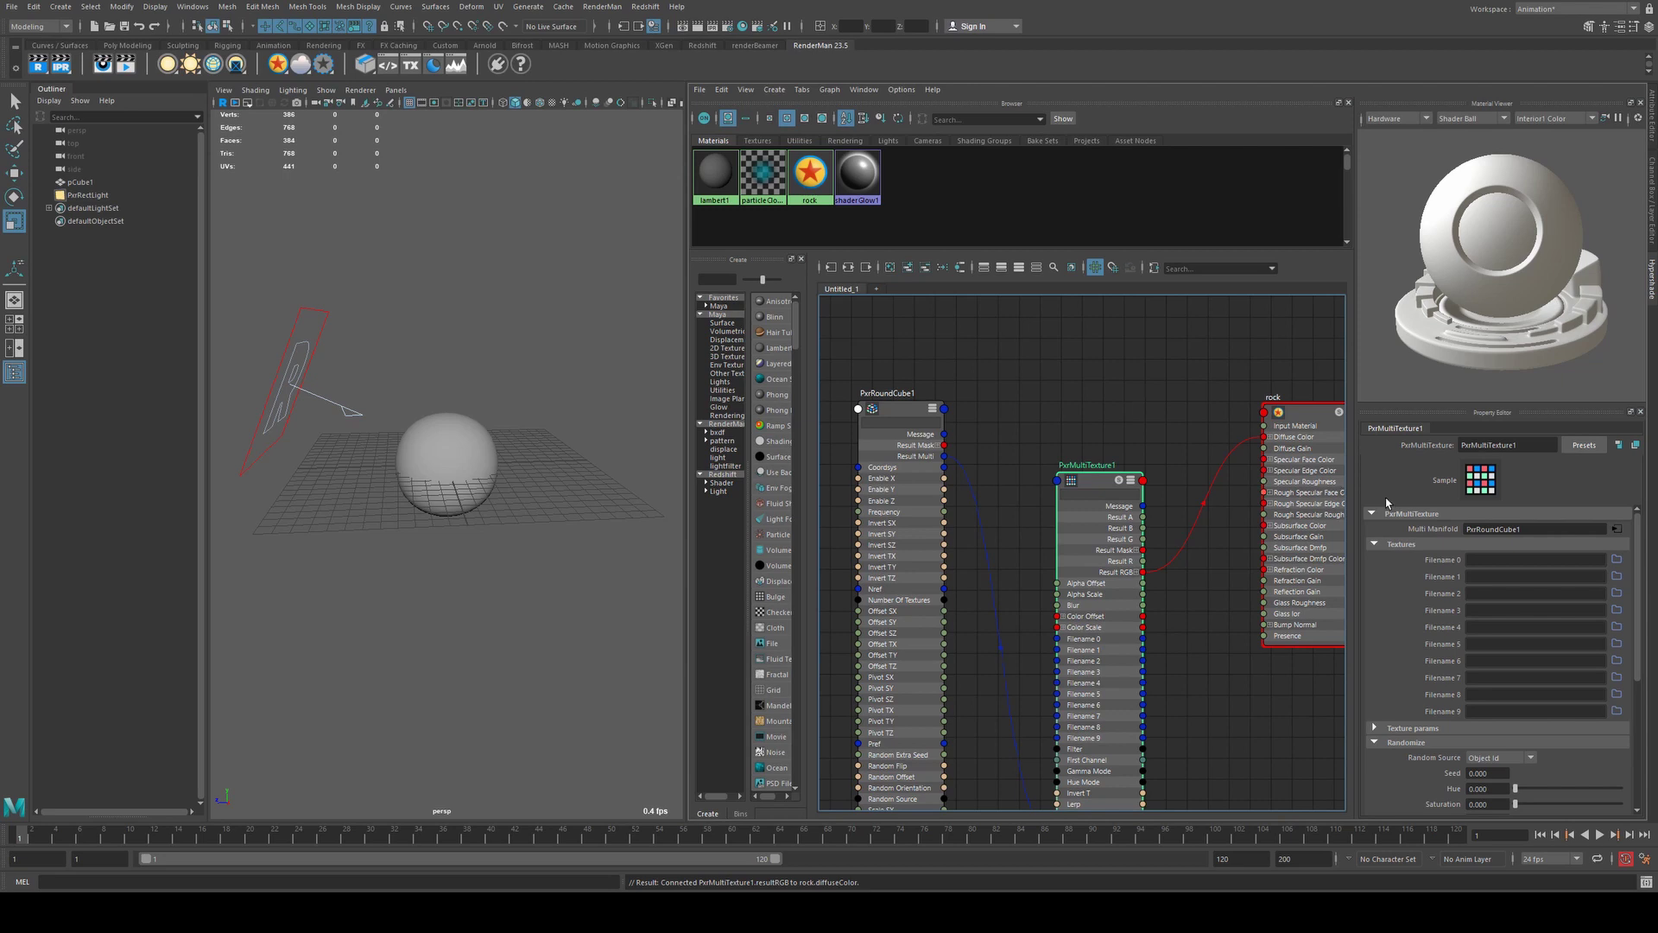
- Load rock1.png from the rocks assets folder as Filename 0 of the PxrMultiTexture node
{"action": "left_click", "coordinate": [1617, 559]}
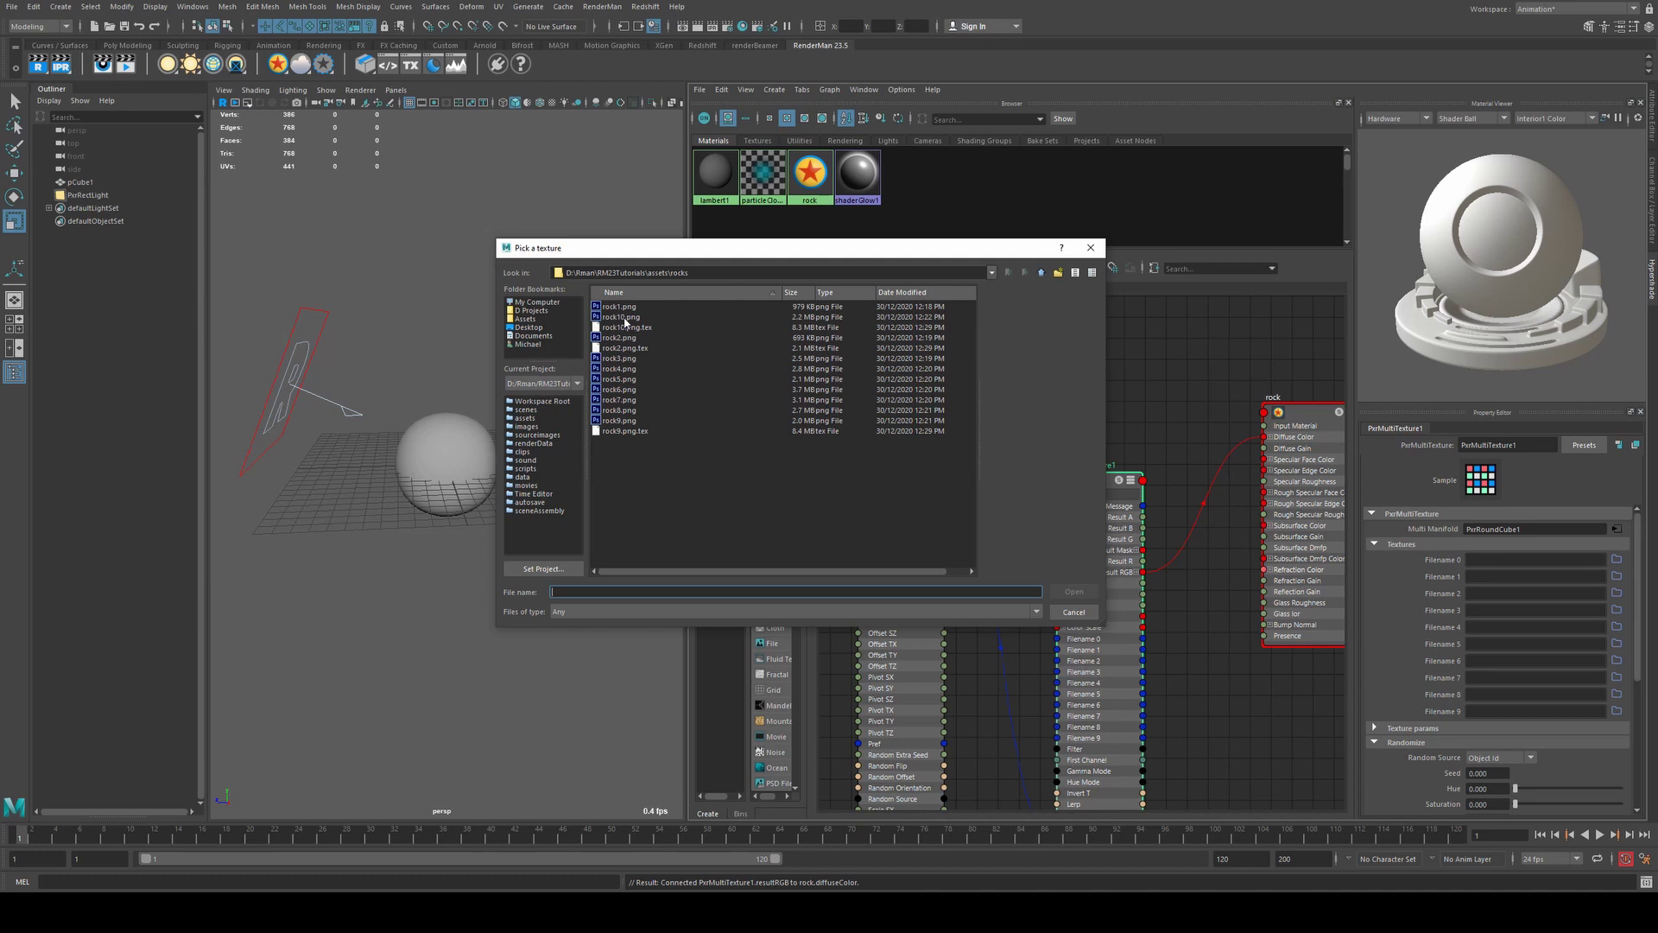
{"action": "left_click", "coordinate": [633, 309]}
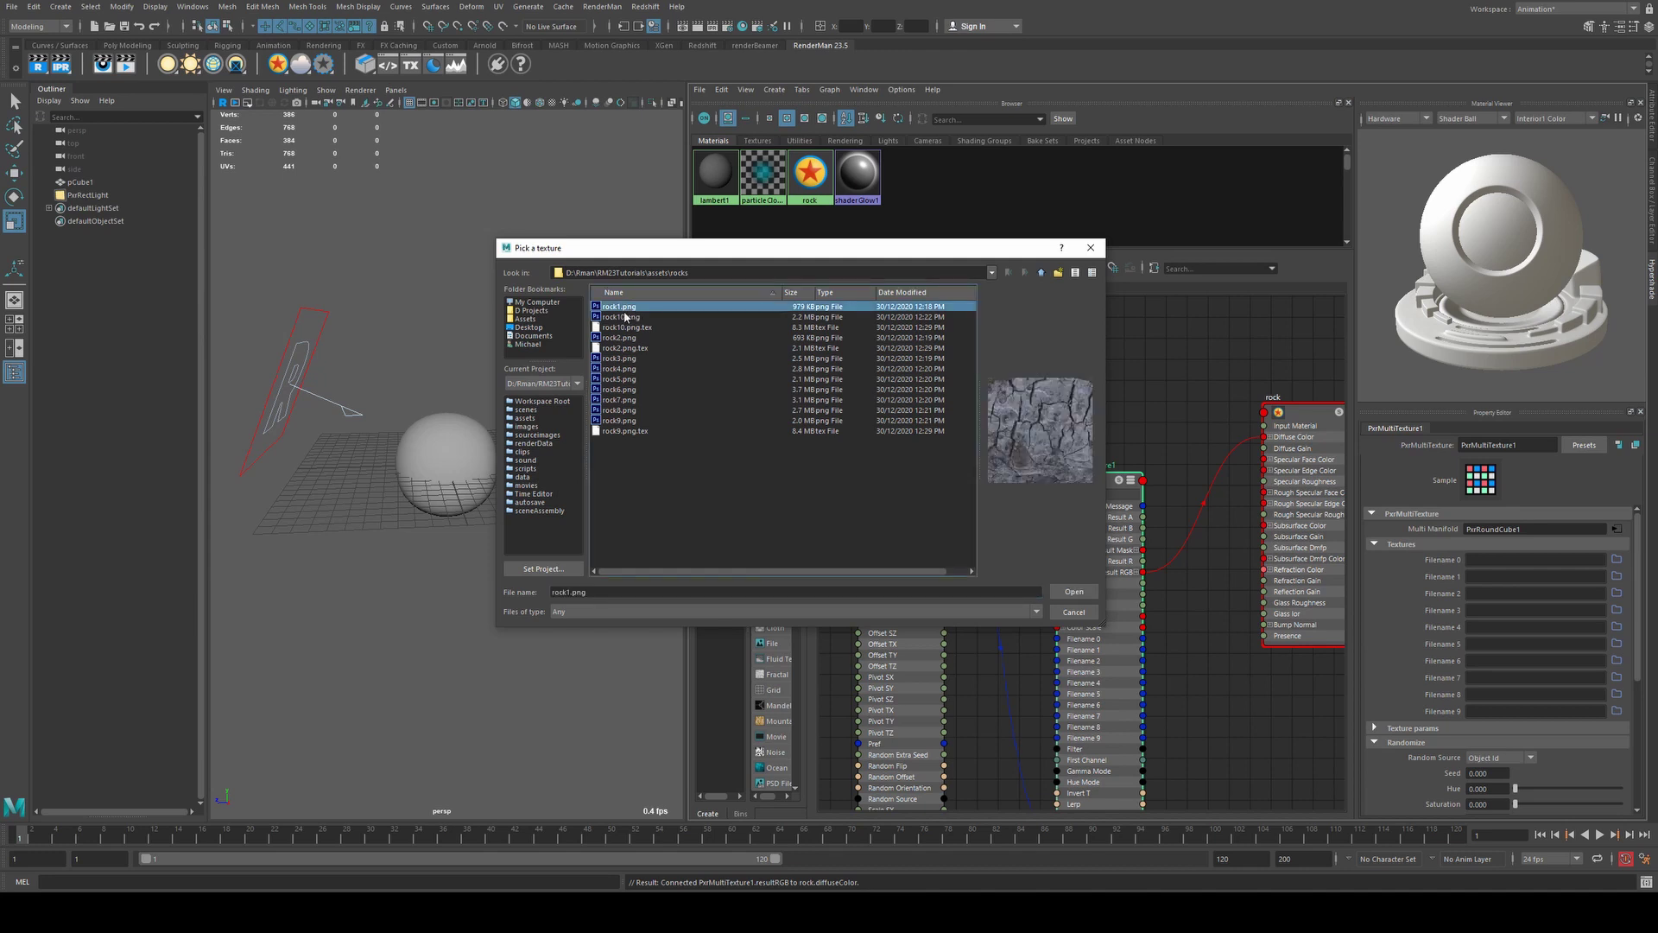
{"action": "left_click", "coordinate": [1094, 596]}
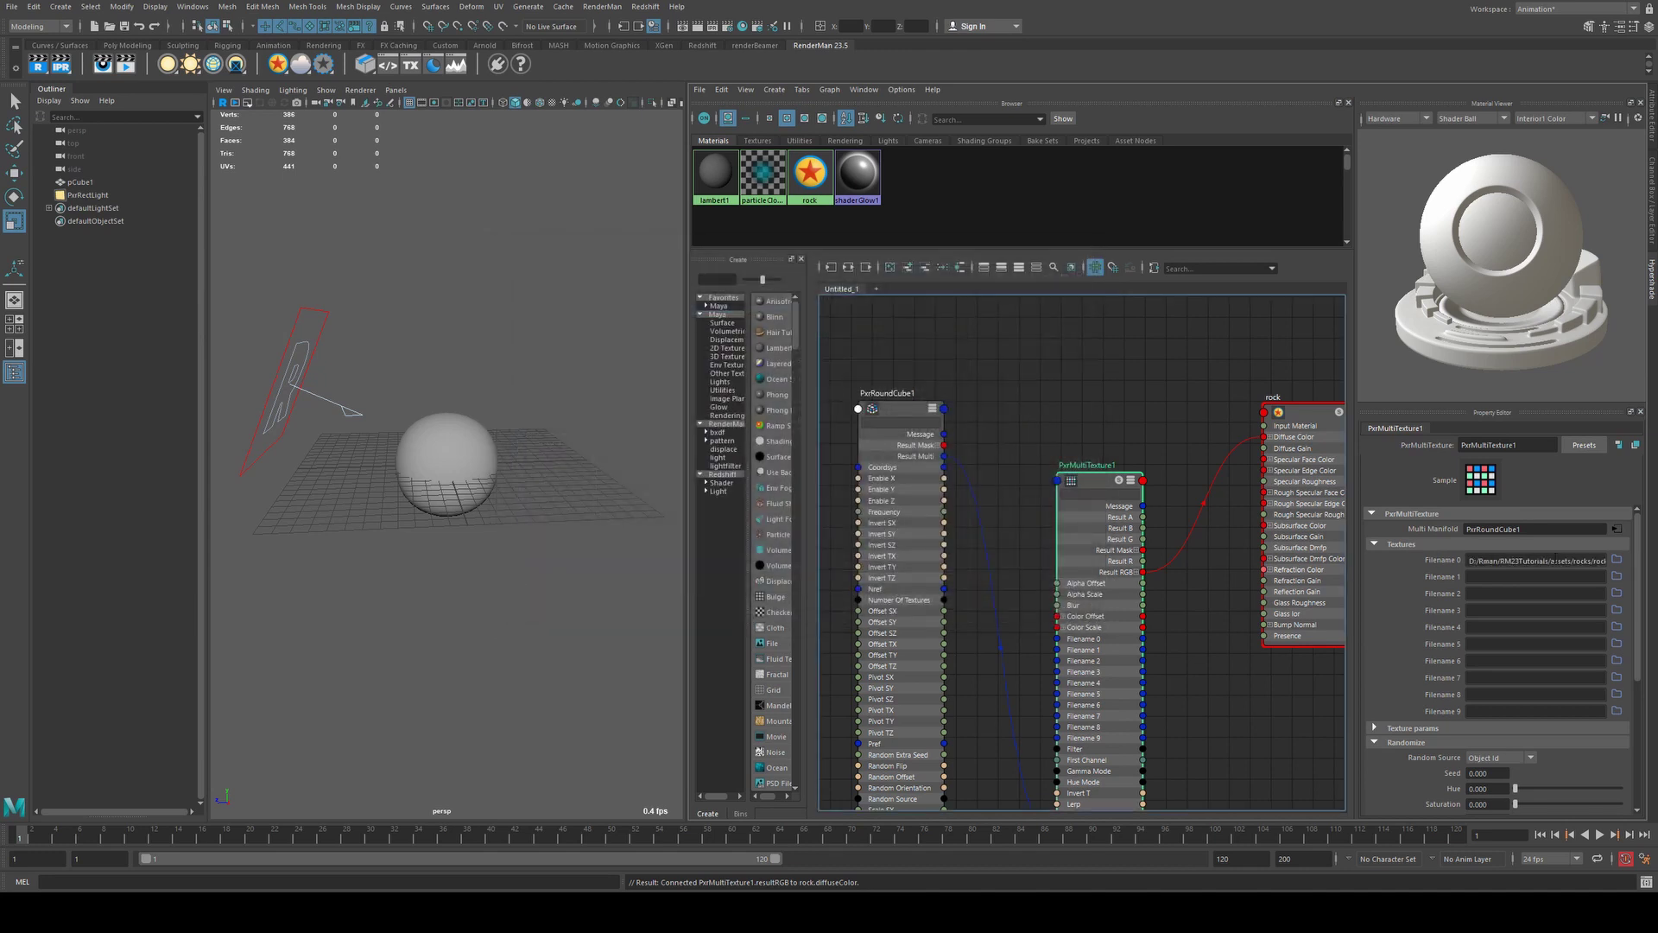
- Load rock2.png as Filename 1 of the PxrMultiTexture node and another rock texture from the same folder as Filename 2
{"action": "left_click", "coordinate": [1617, 576]}
{"action": "left_click", "coordinate": [611, 339]}
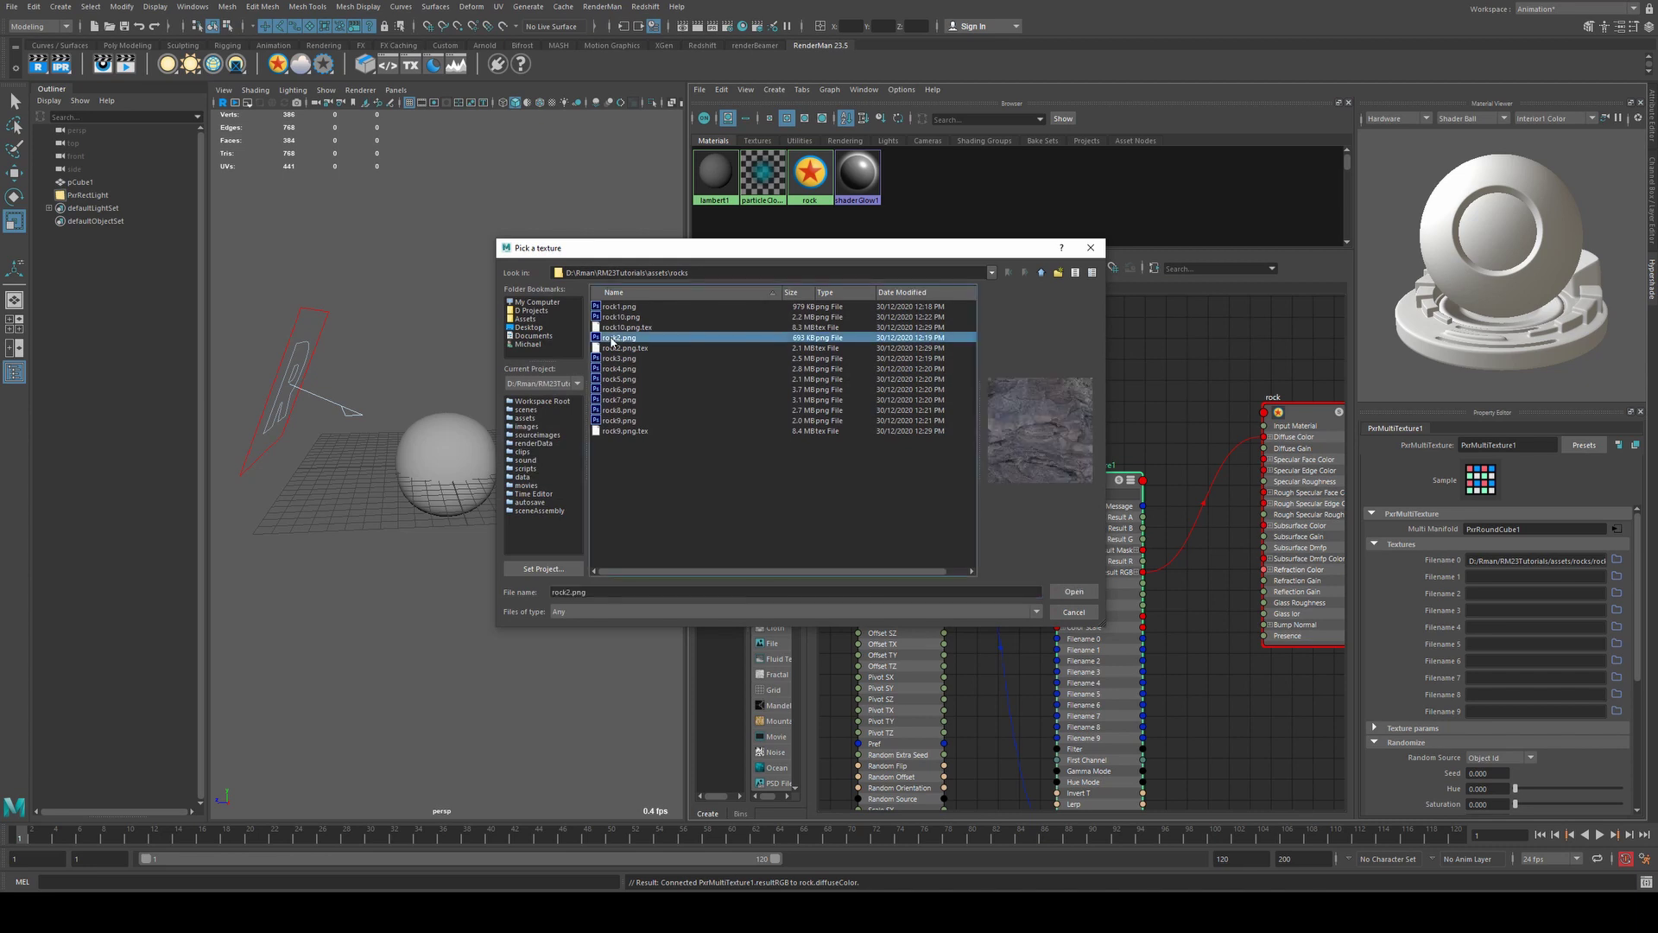
{"action": "left_click", "coordinate": [1079, 592]}
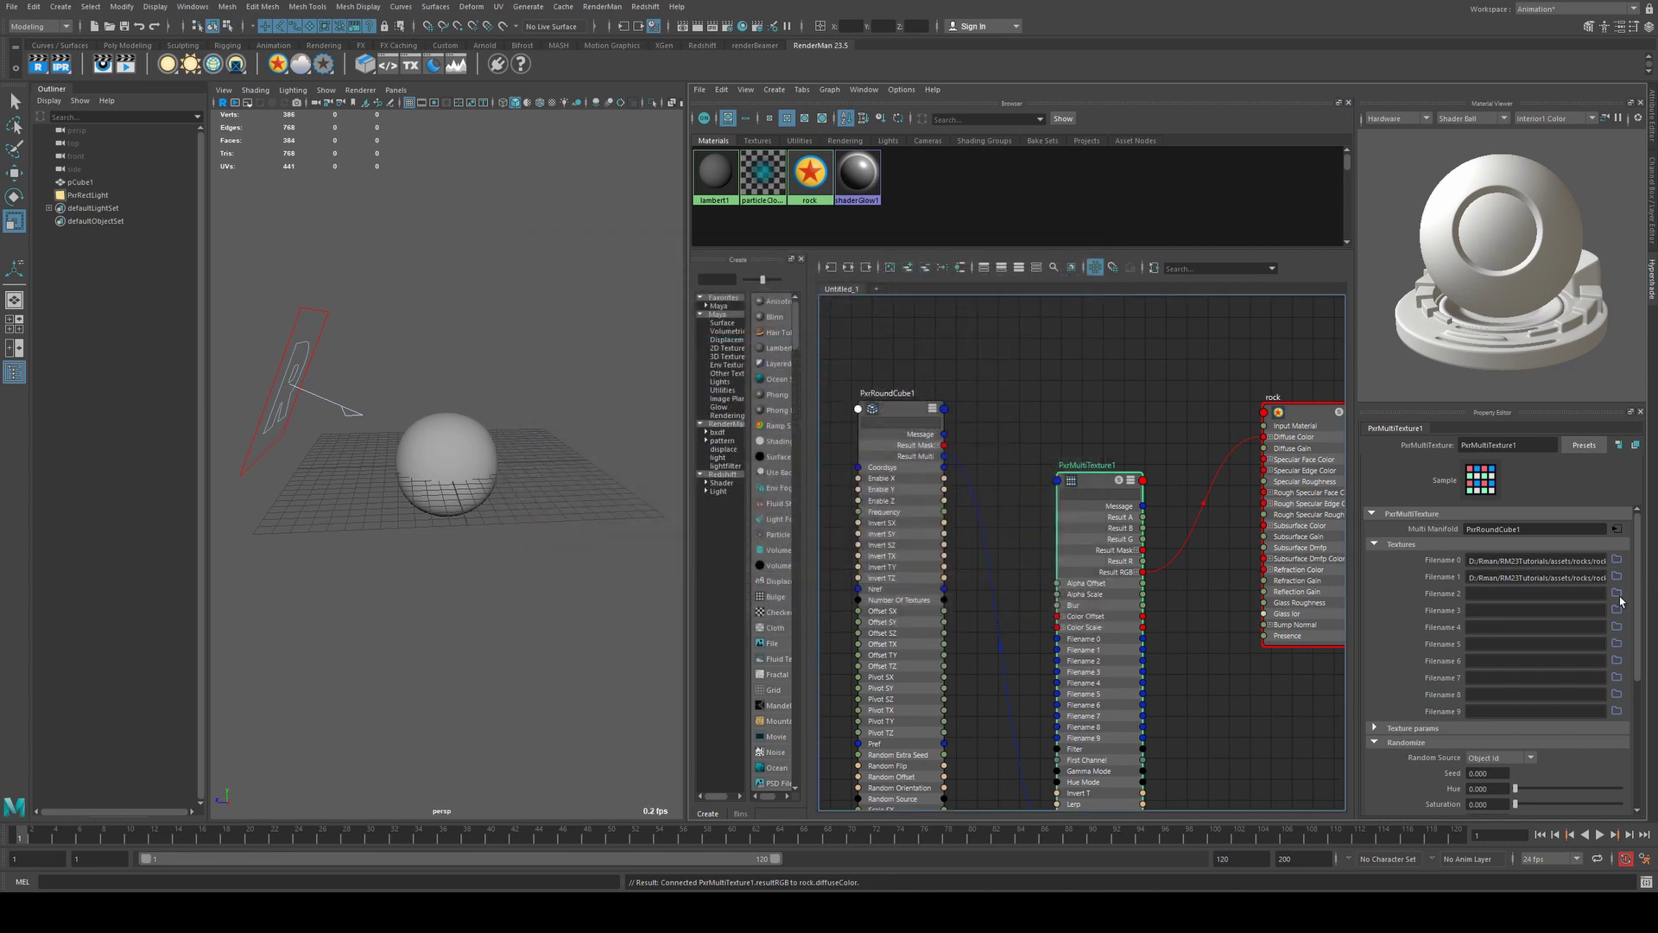
{"action": "left_click", "coordinate": [1616, 593]}
- Render the sphere and examine the projected rock textures from several angles in the RenderMan viewport
{"action": "left_click", "coordinate": [60, 65]}
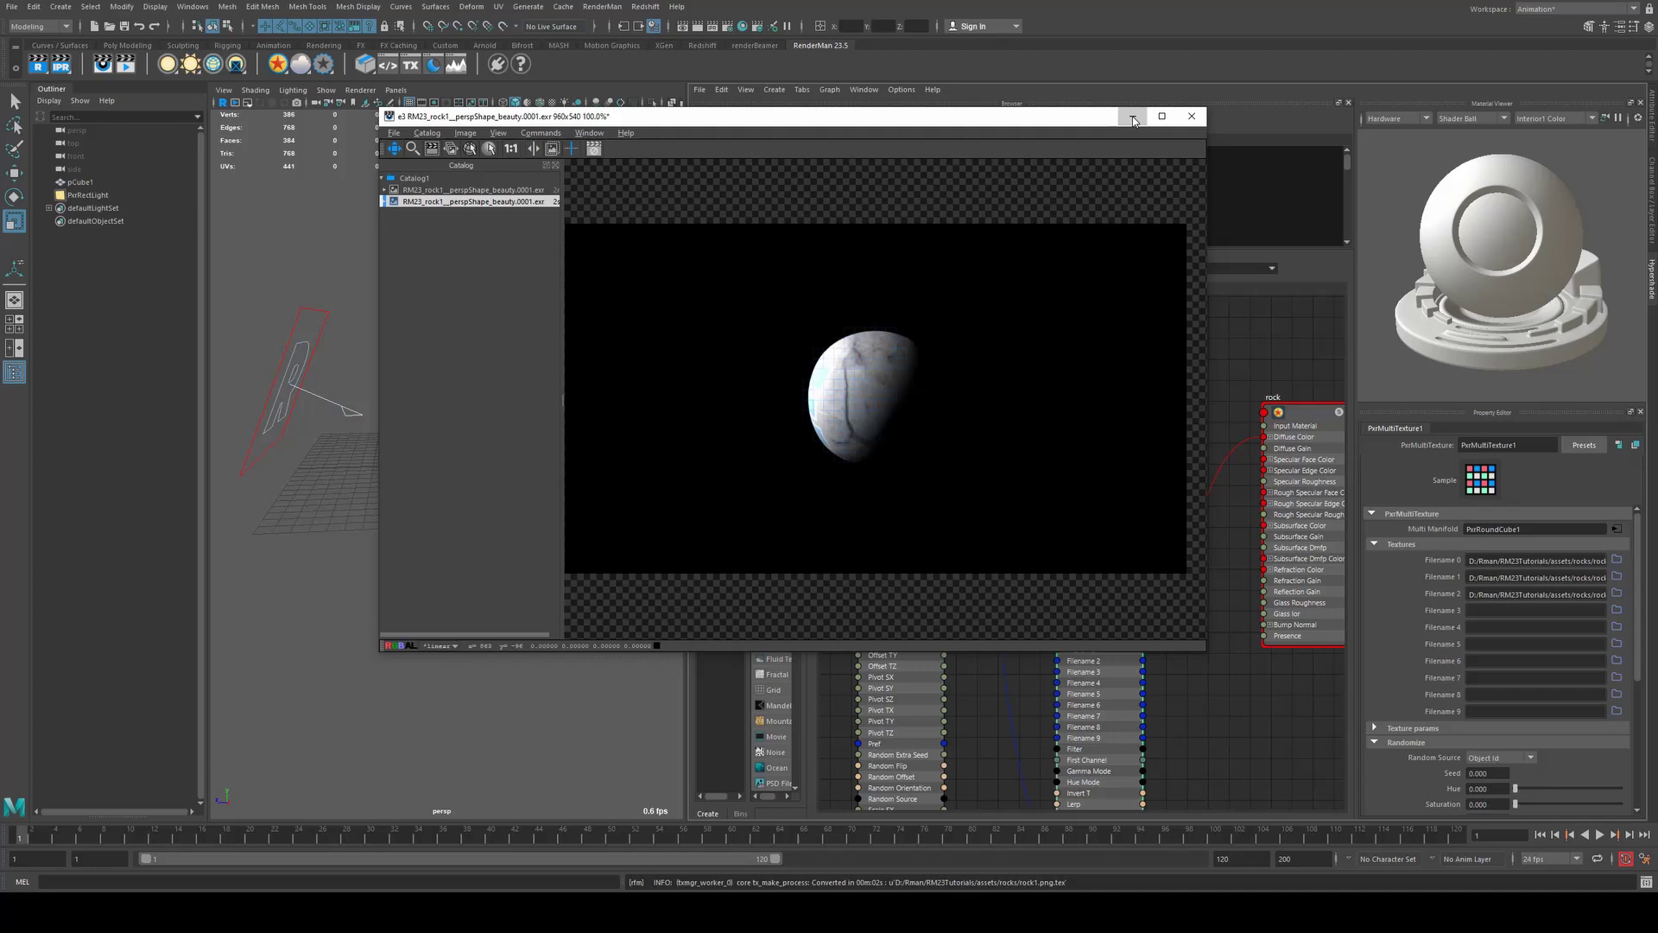
{"action": "left_click", "coordinate": [1134, 120]}
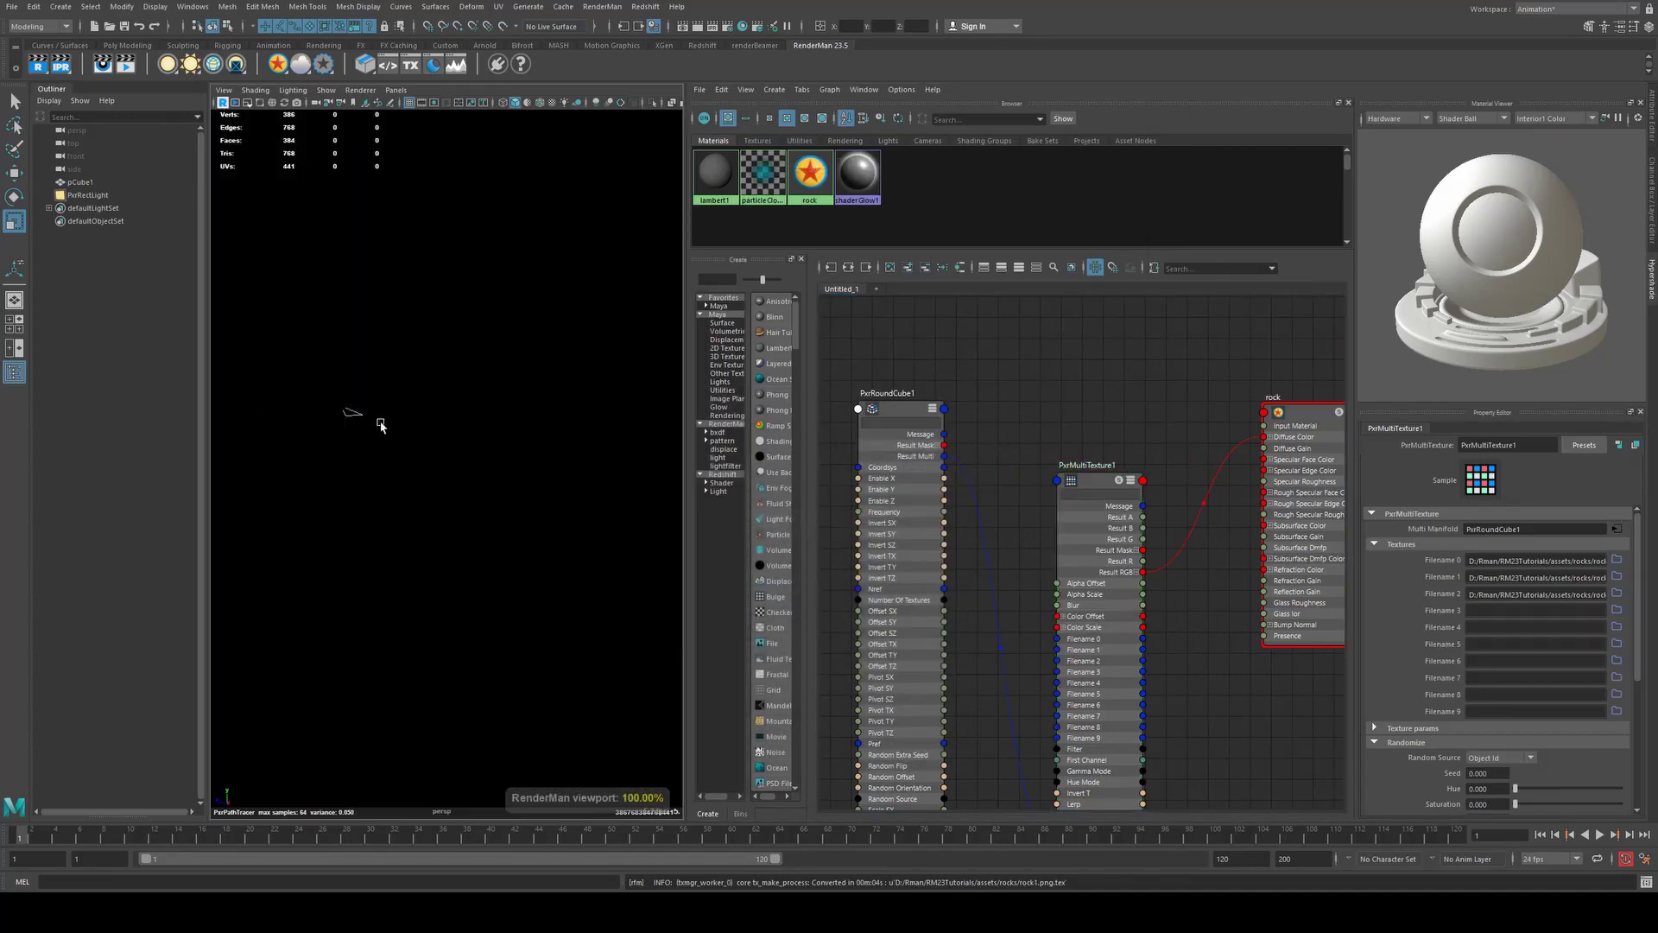
{"action": "right_click_drag", "start_coordinate": [381, 425], "coordinate": [486, 553], "text": "alt"}
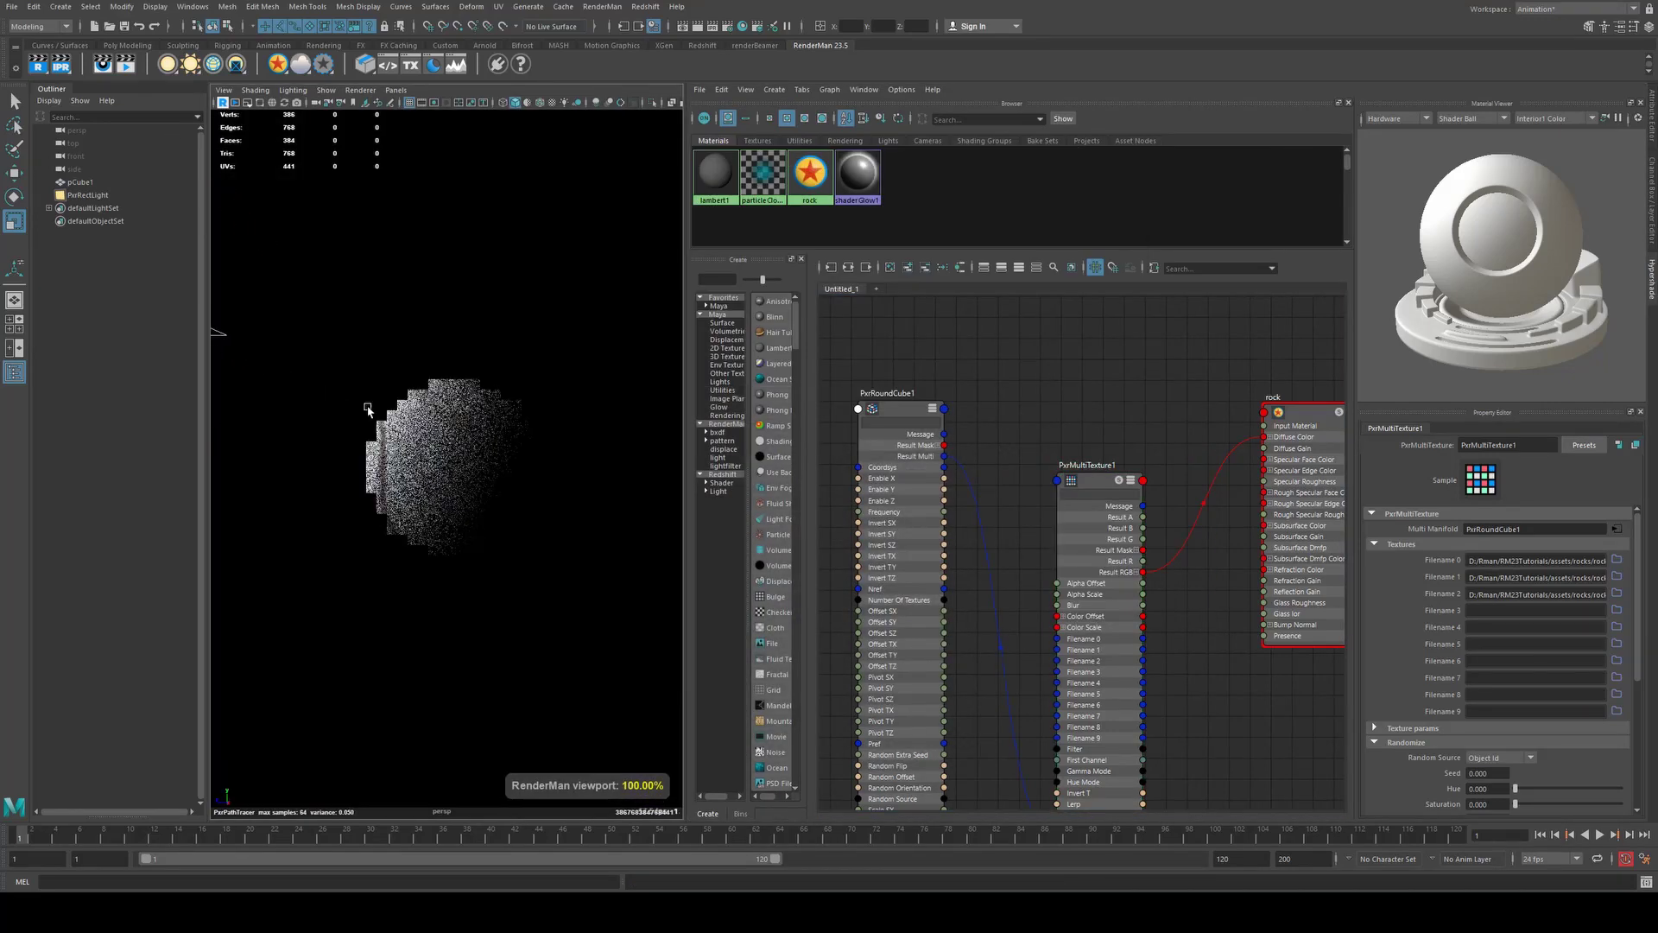
{"action": "left_click_drag", "start_coordinate": [368, 407], "coordinate": [494, 444], "text": "alt"}
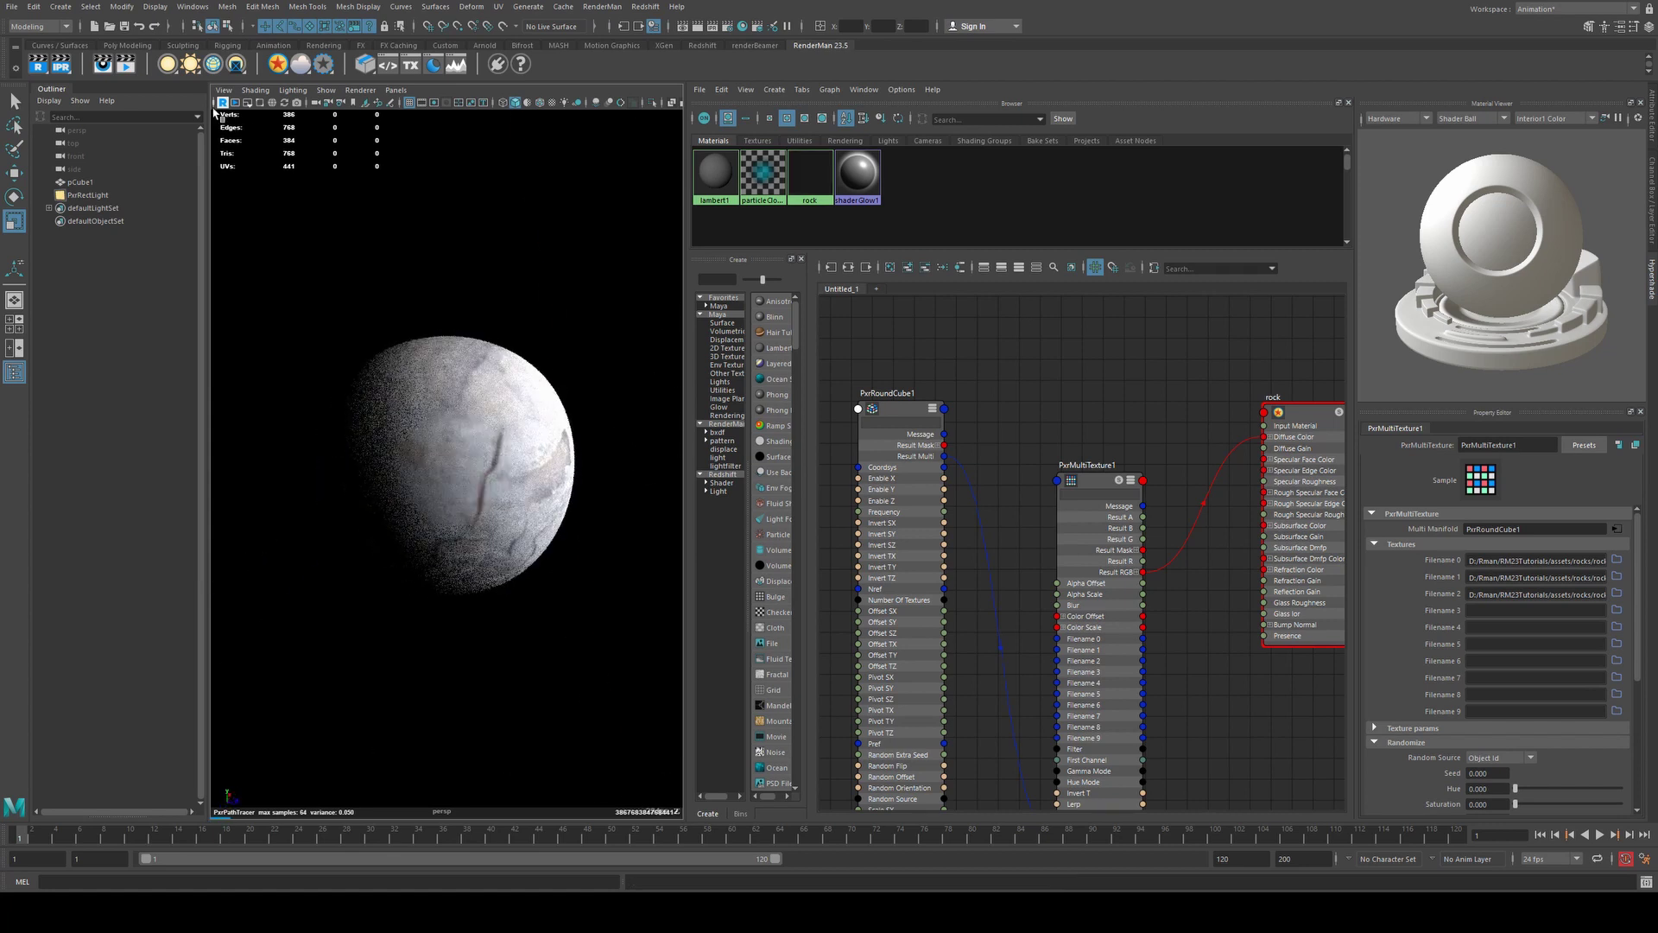
{"action": "left_click", "coordinate": [222, 102]}
- Duplicate the PxrRectLight and place the copy on the opposite side of the sphere
{"action": "right_click_drag", "start_coordinate": [570, 466], "coordinate": [300, 511], "text": "alt"}
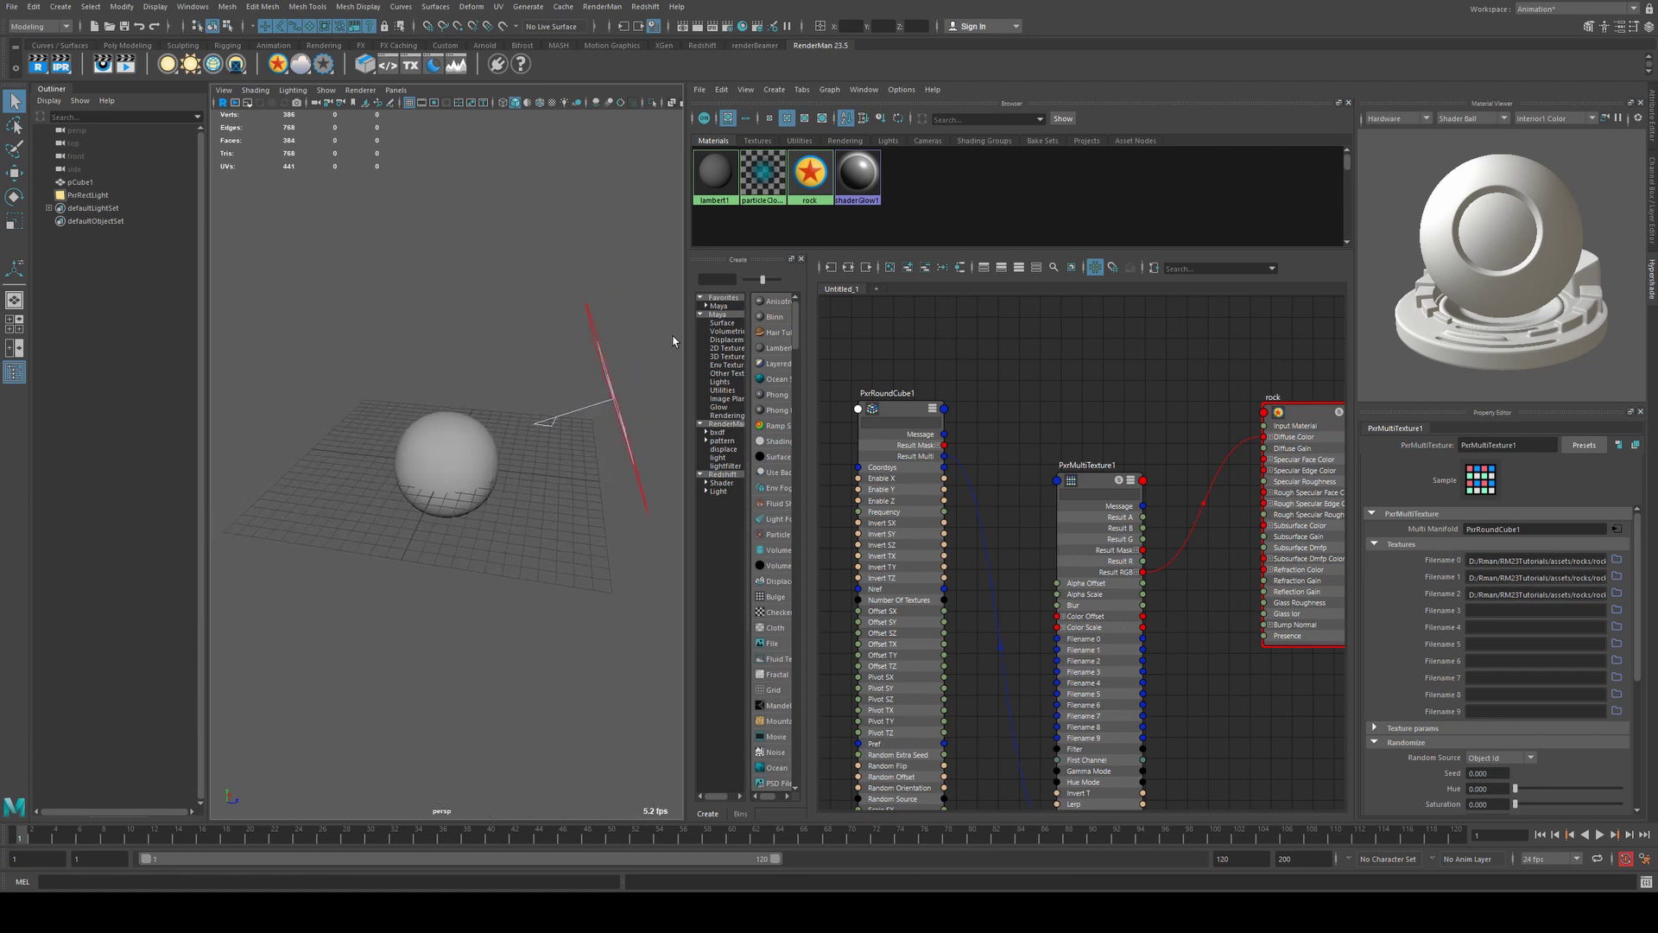
{"action": "left_click", "coordinate": [528, 422]}
{"action": "left_click_drag", "start_coordinate": [528, 423], "coordinate": [548, 385], "text": "alt"}
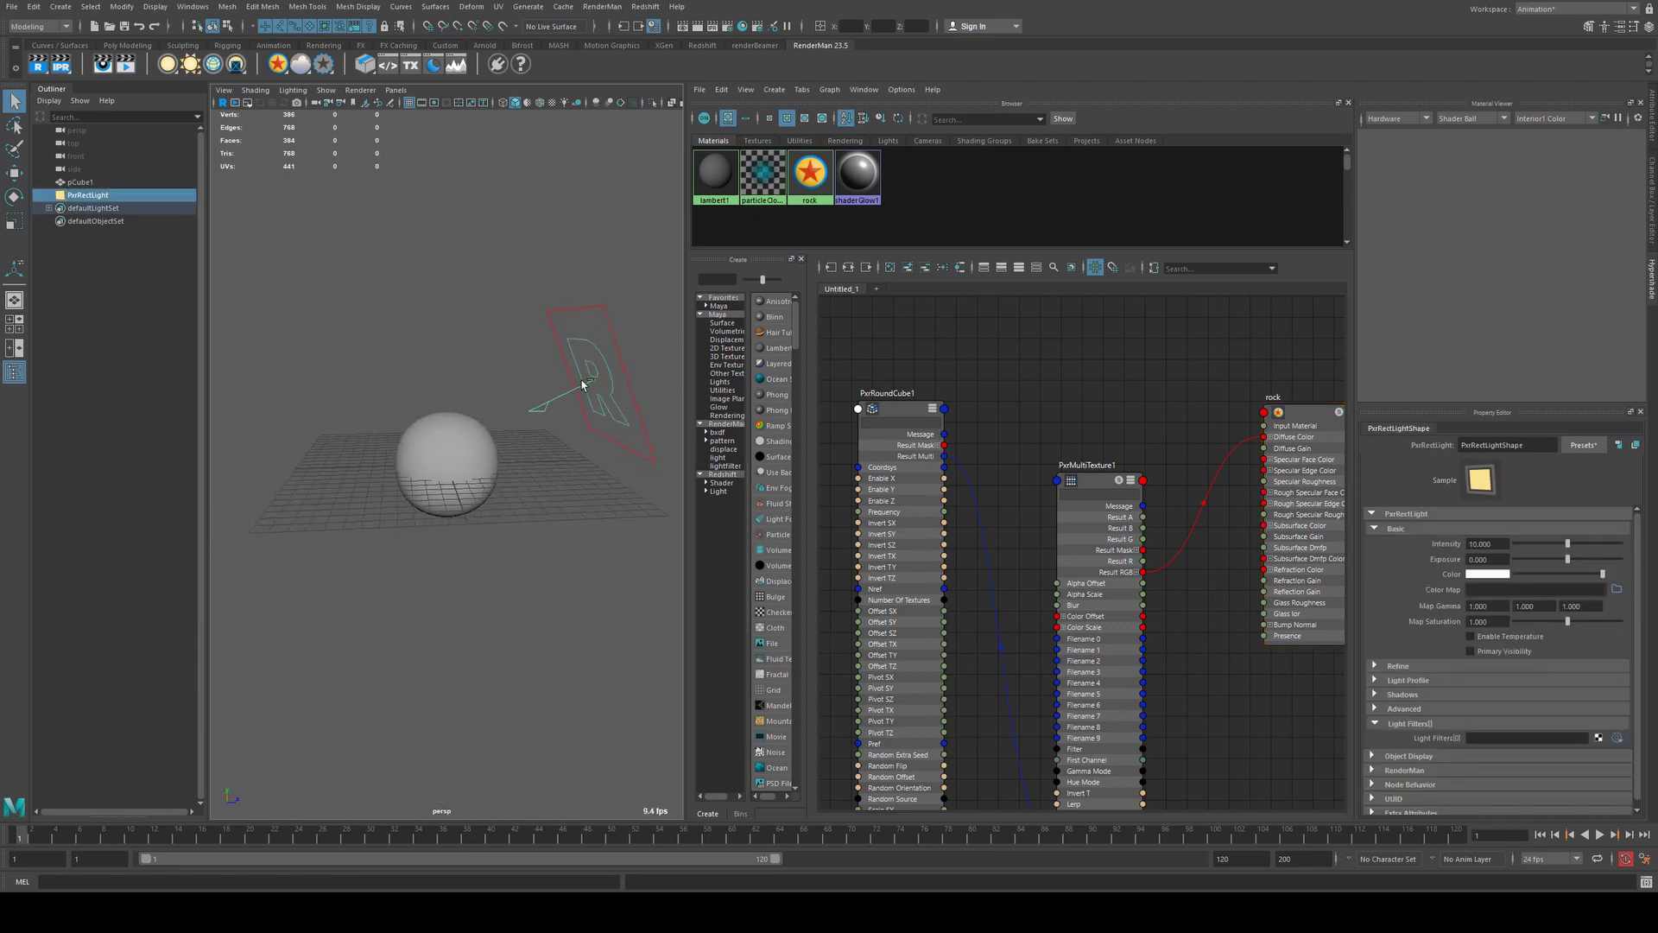
{"action": "key", "text": "ctrl+d"}
{"action": "key", "text": "w"}
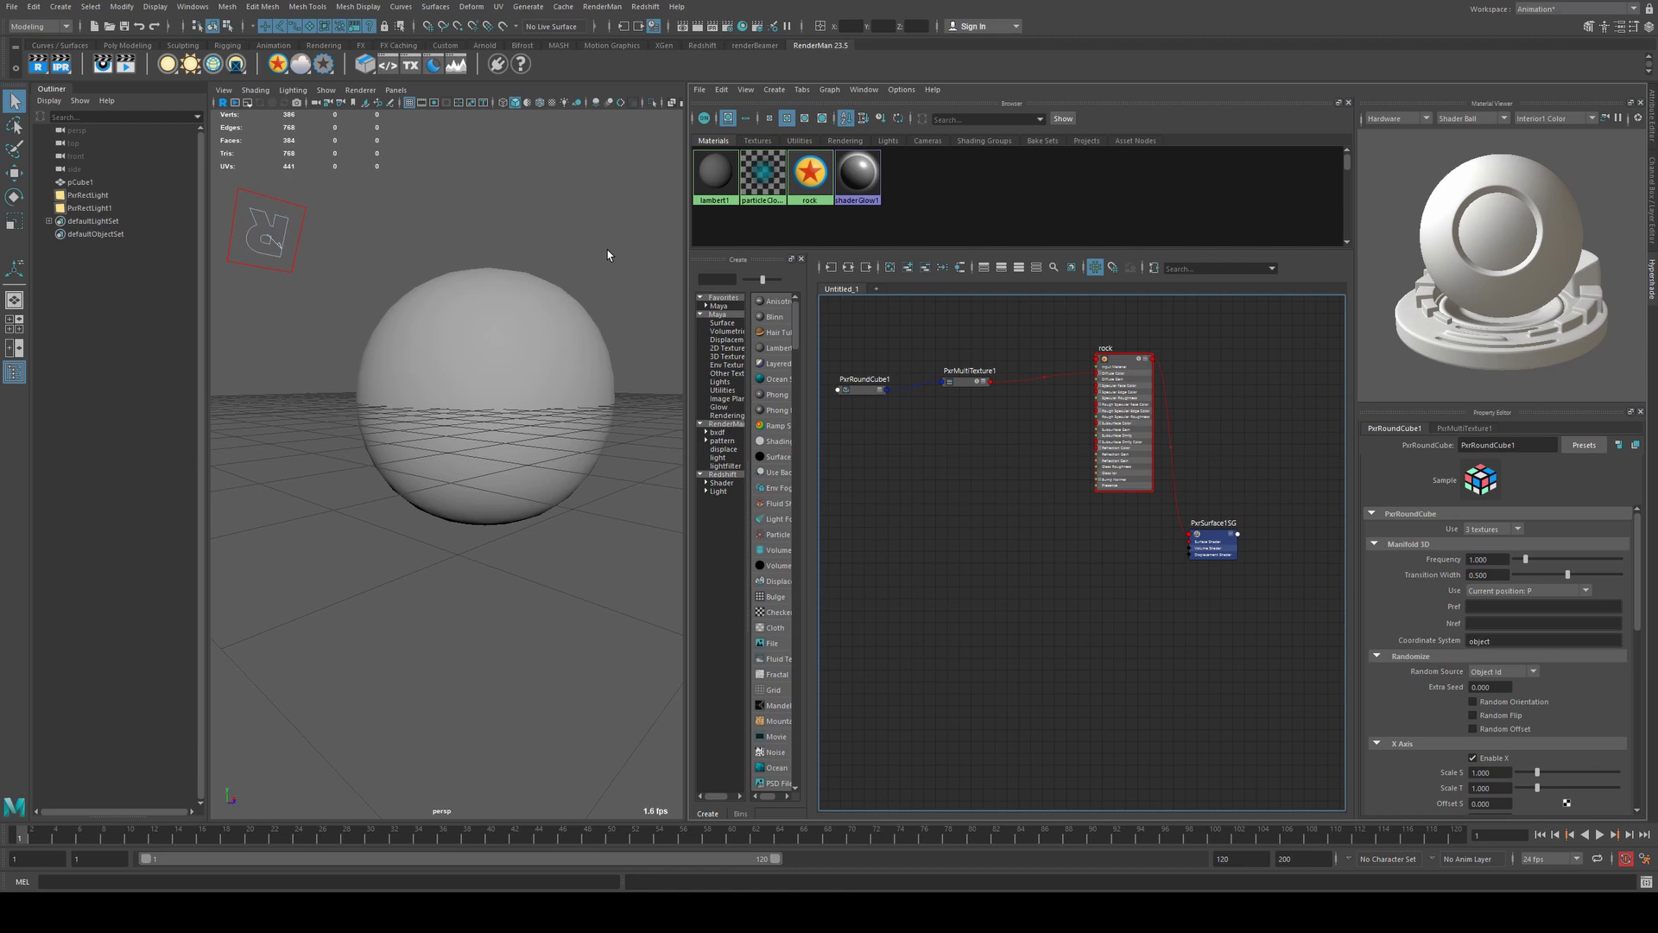
- Add a PxrToFloat node below the PxrMultiTexture node in the material graph
{"action": "left_click", "coordinate": [968, 381]}
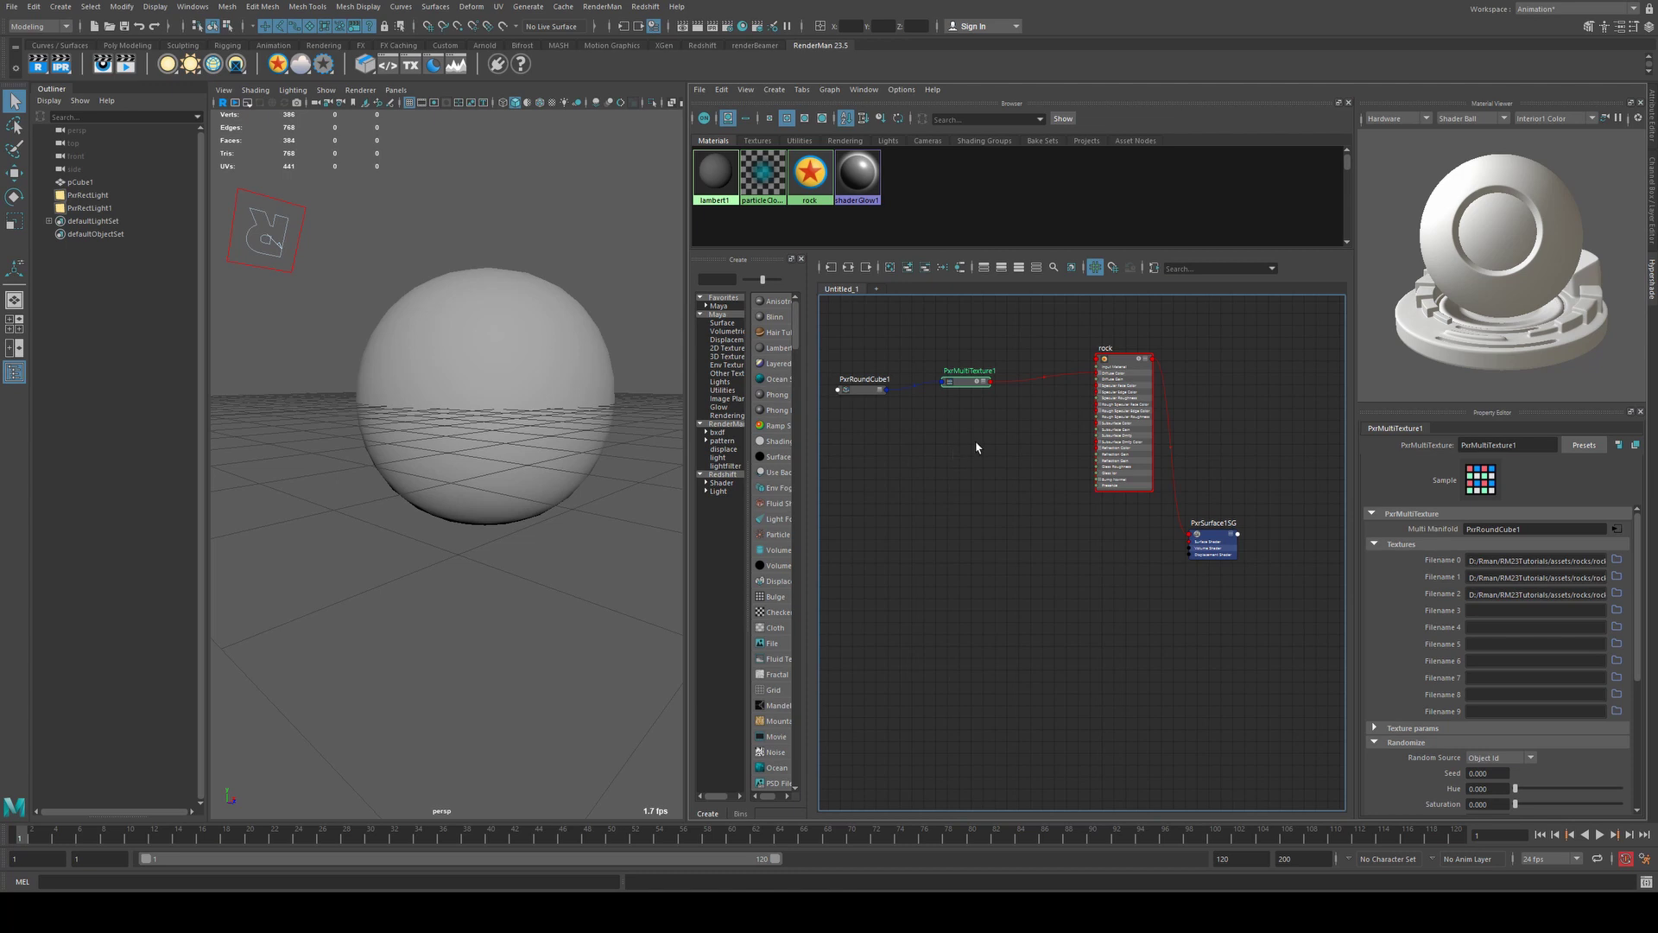
{"action": "left_click", "coordinate": [949, 443]}
{"action": "key", "text": "Tab"}
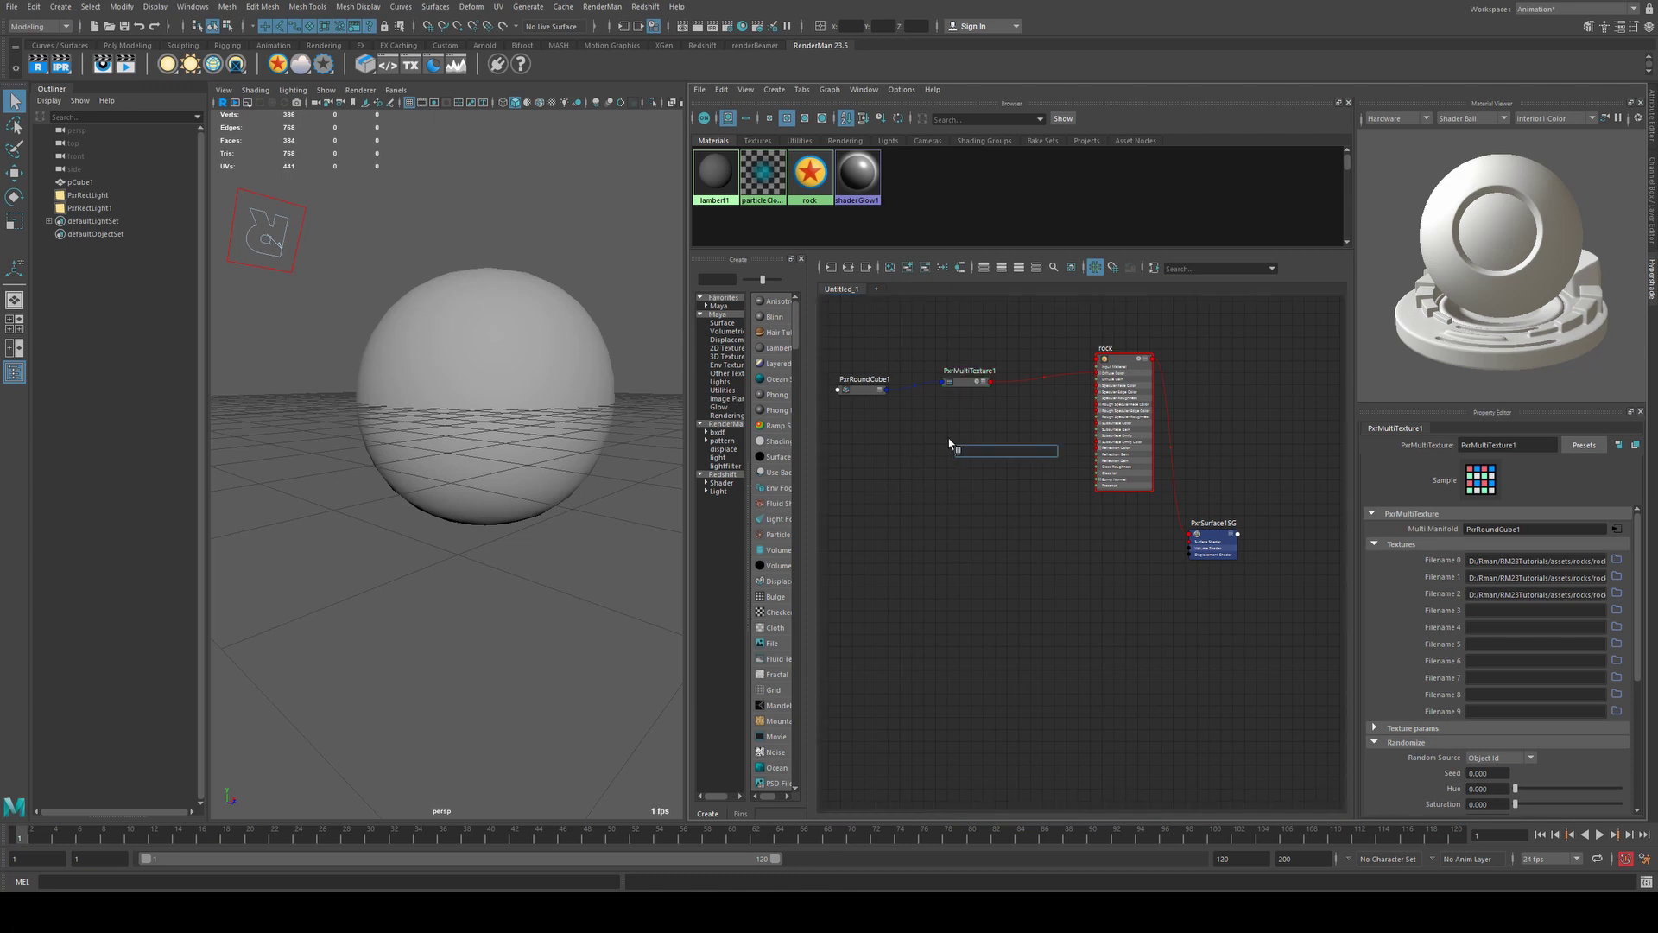
{"action": "type", "text": "px"}
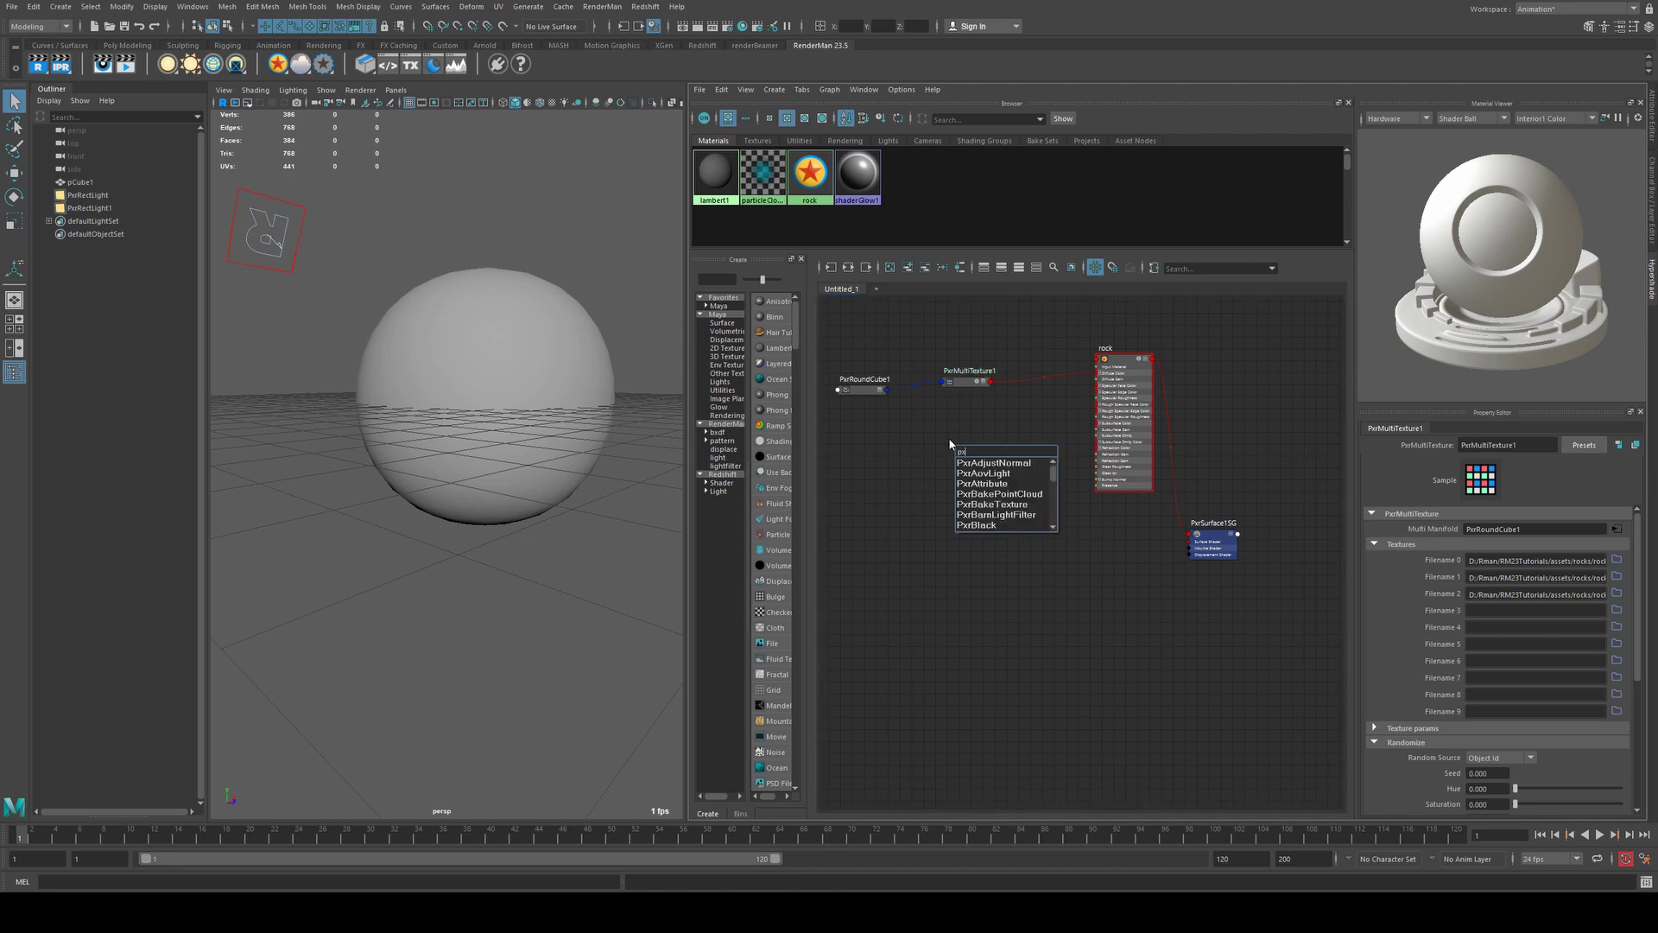
{"action": "key", "text": "BackSpace"}
{"action": "key", "text": "BackSpace"}
{"action": "type", "text": "float"}
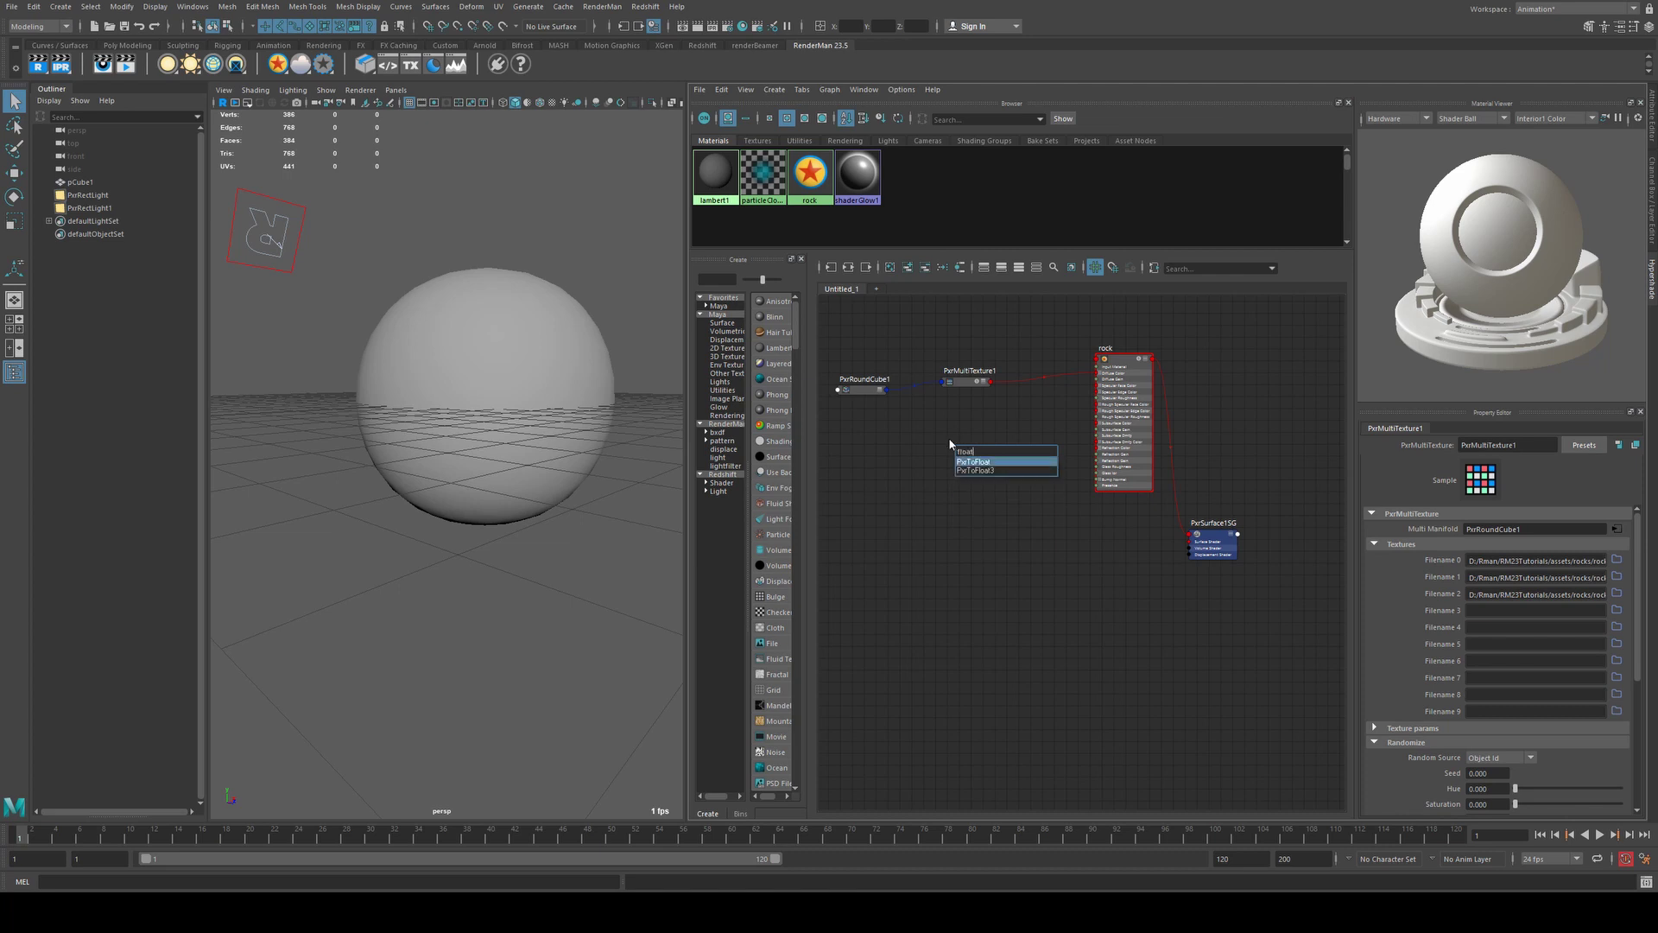
{"action": "key", "text": "Return"}
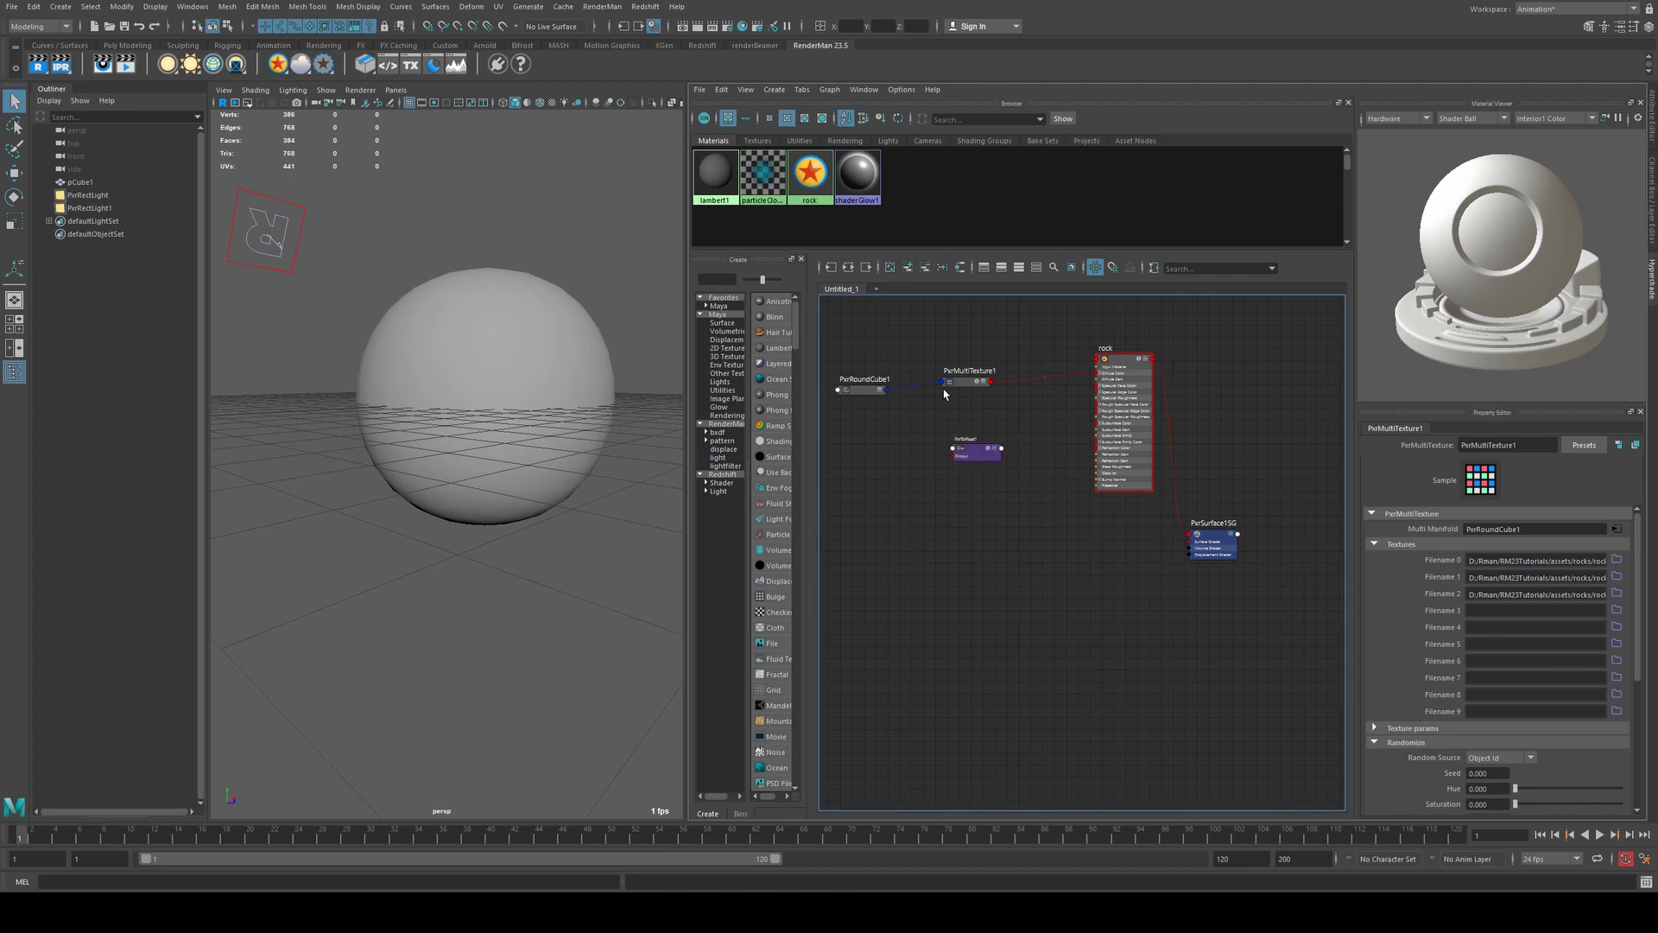
- Connect the PxrMultiTexture node's Result RGB to the PxrToFloat node's Input
{"action": "key", "text": "3"}
{"action": "scroll", "coordinate": [989, 440], "scroll_direction": "up", "scroll_amount": 5}
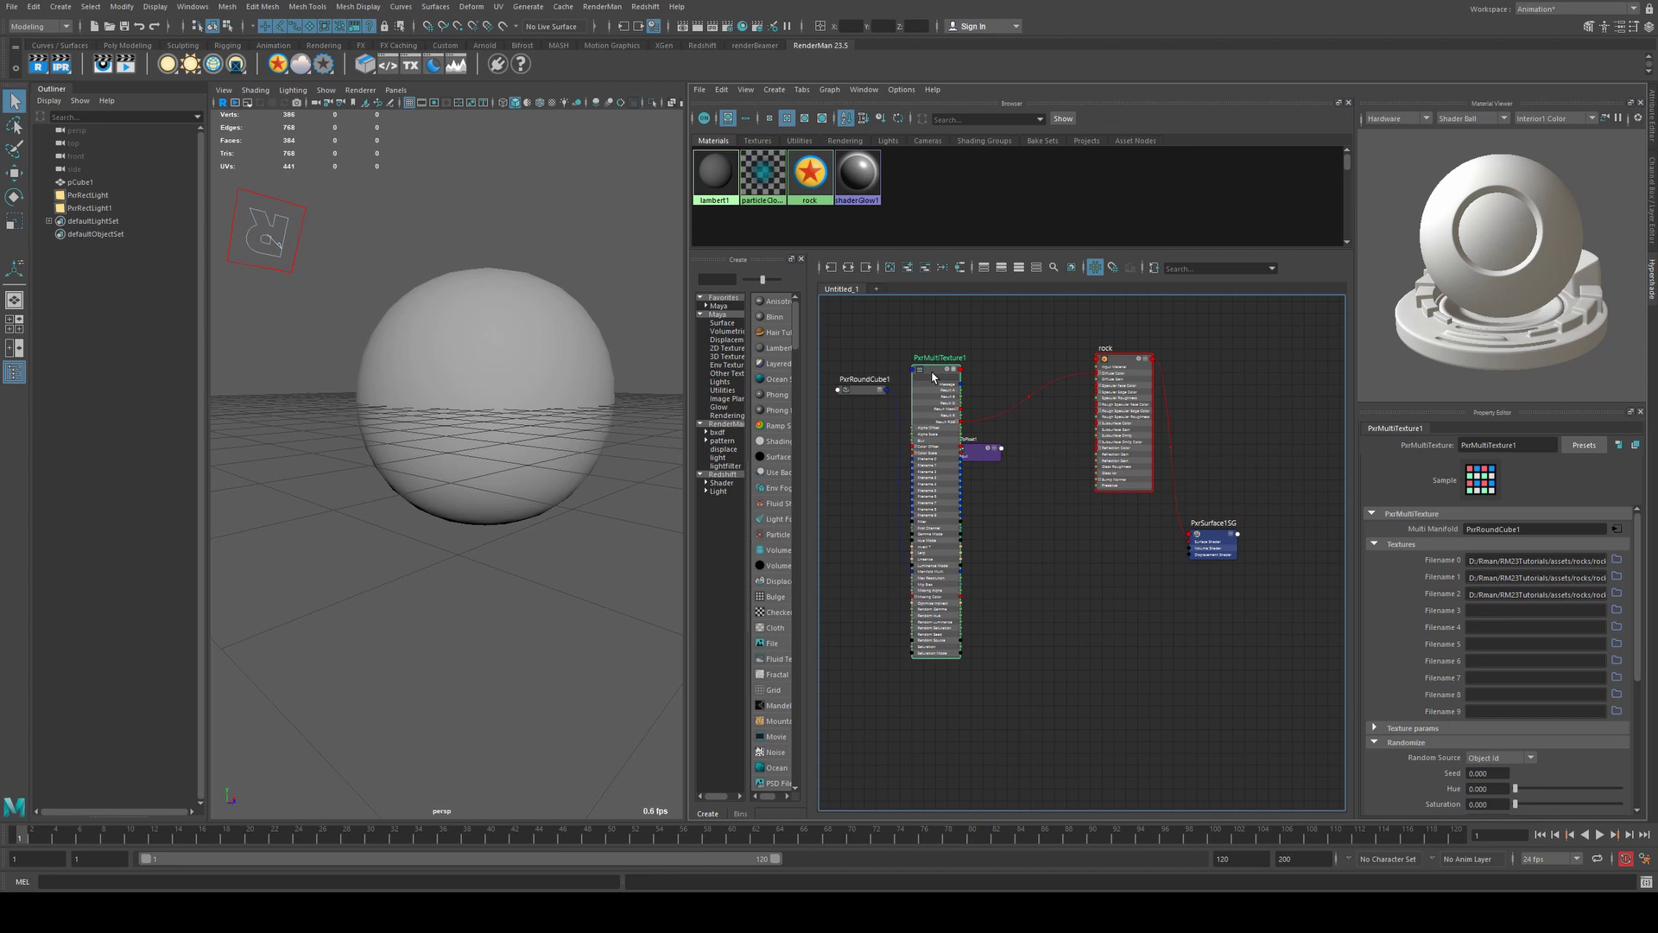
{"action": "left_click_drag", "start_coordinate": [950, 487], "coordinate": [1074, 441]}
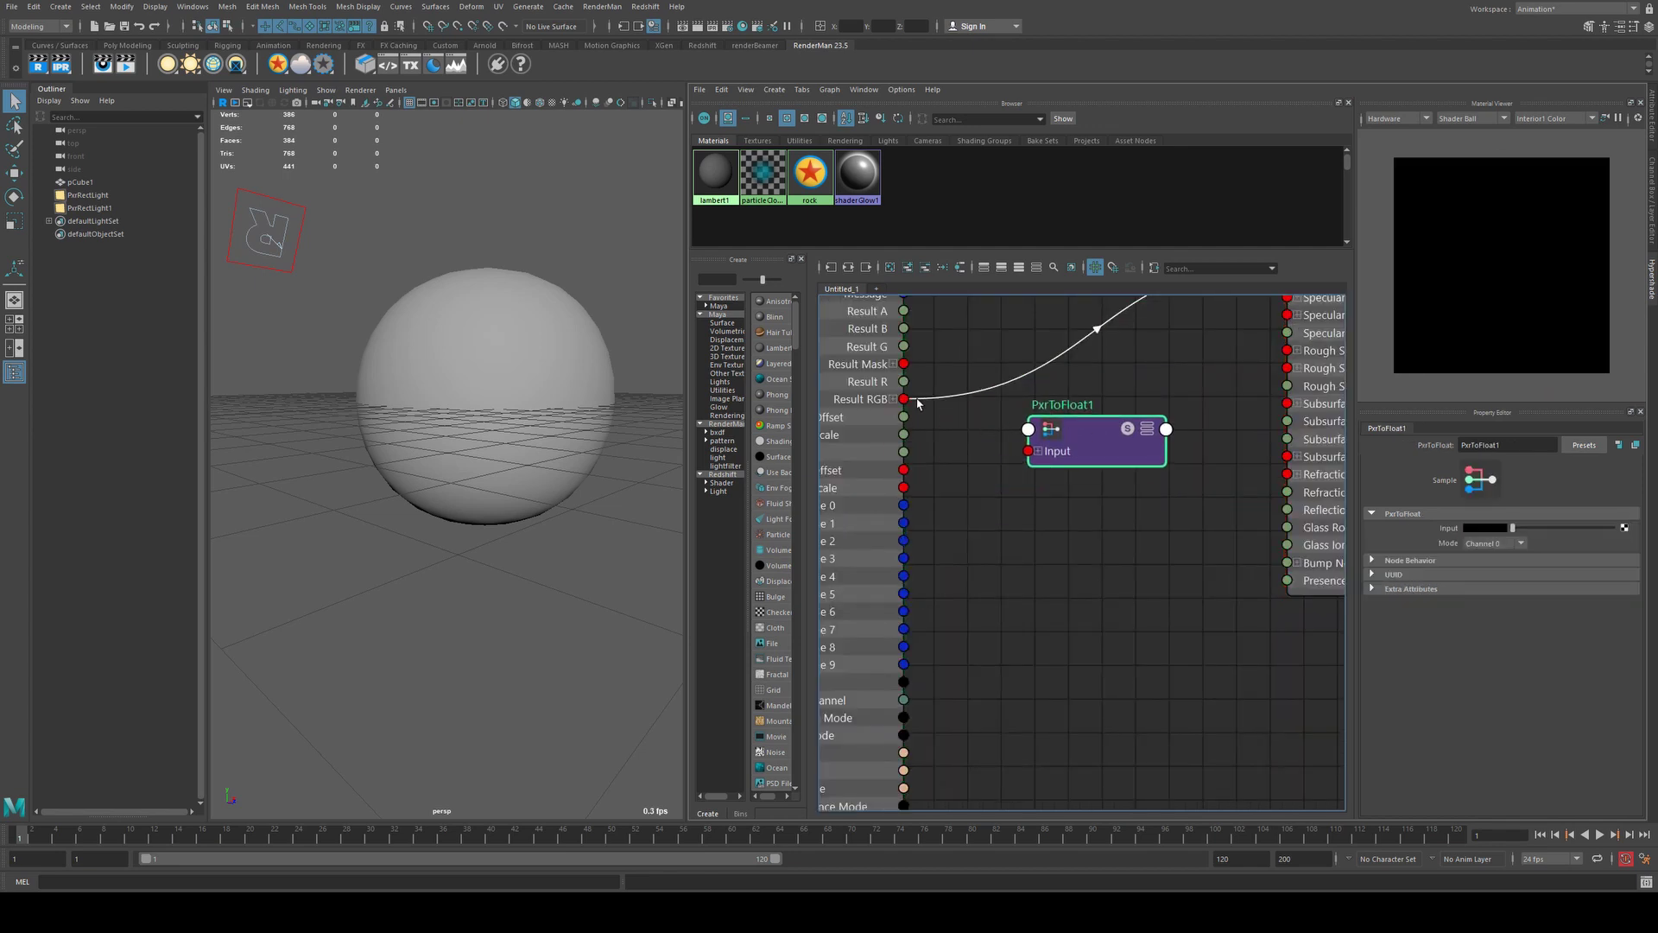
{"action": "left_click_drag", "start_coordinate": [903, 398], "coordinate": [1016, 450]}
- Add a PxrBump node and place it between the PxrToFloat node and the rock material
{"action": "left_click", "coordinate": [1151, 562]}
{"action": "key", "text": "Tab"}
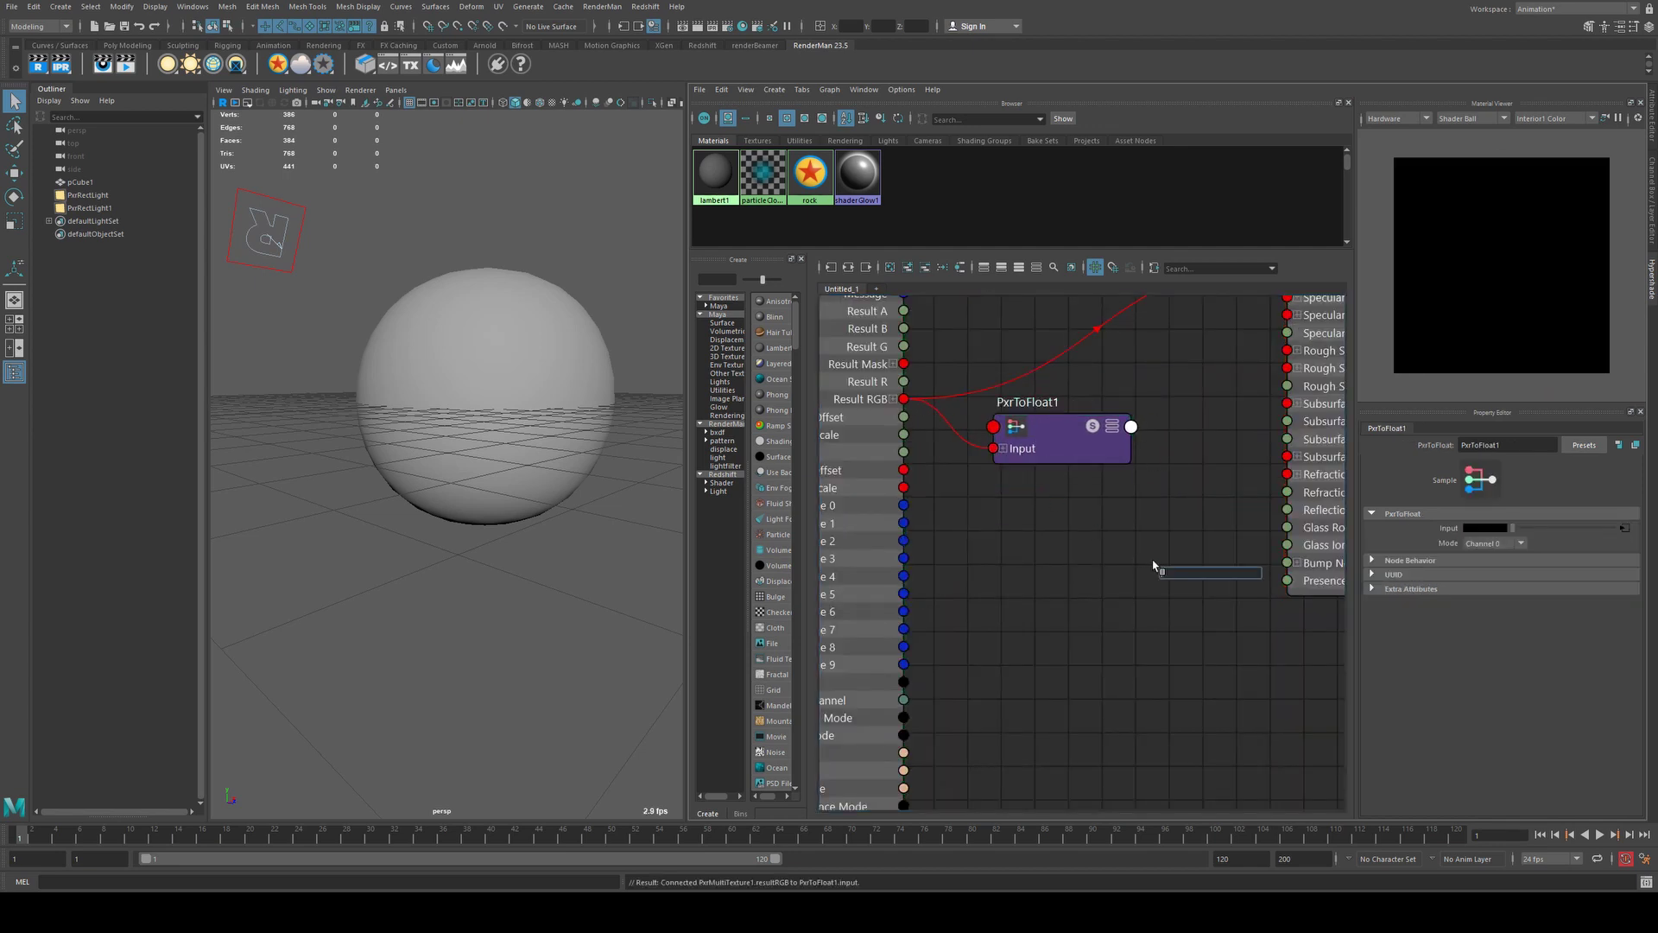
{"action": "type", "text": "bump"}
{"action": "key", "text": "Down"}
{"action": "key", "text": "Down"}
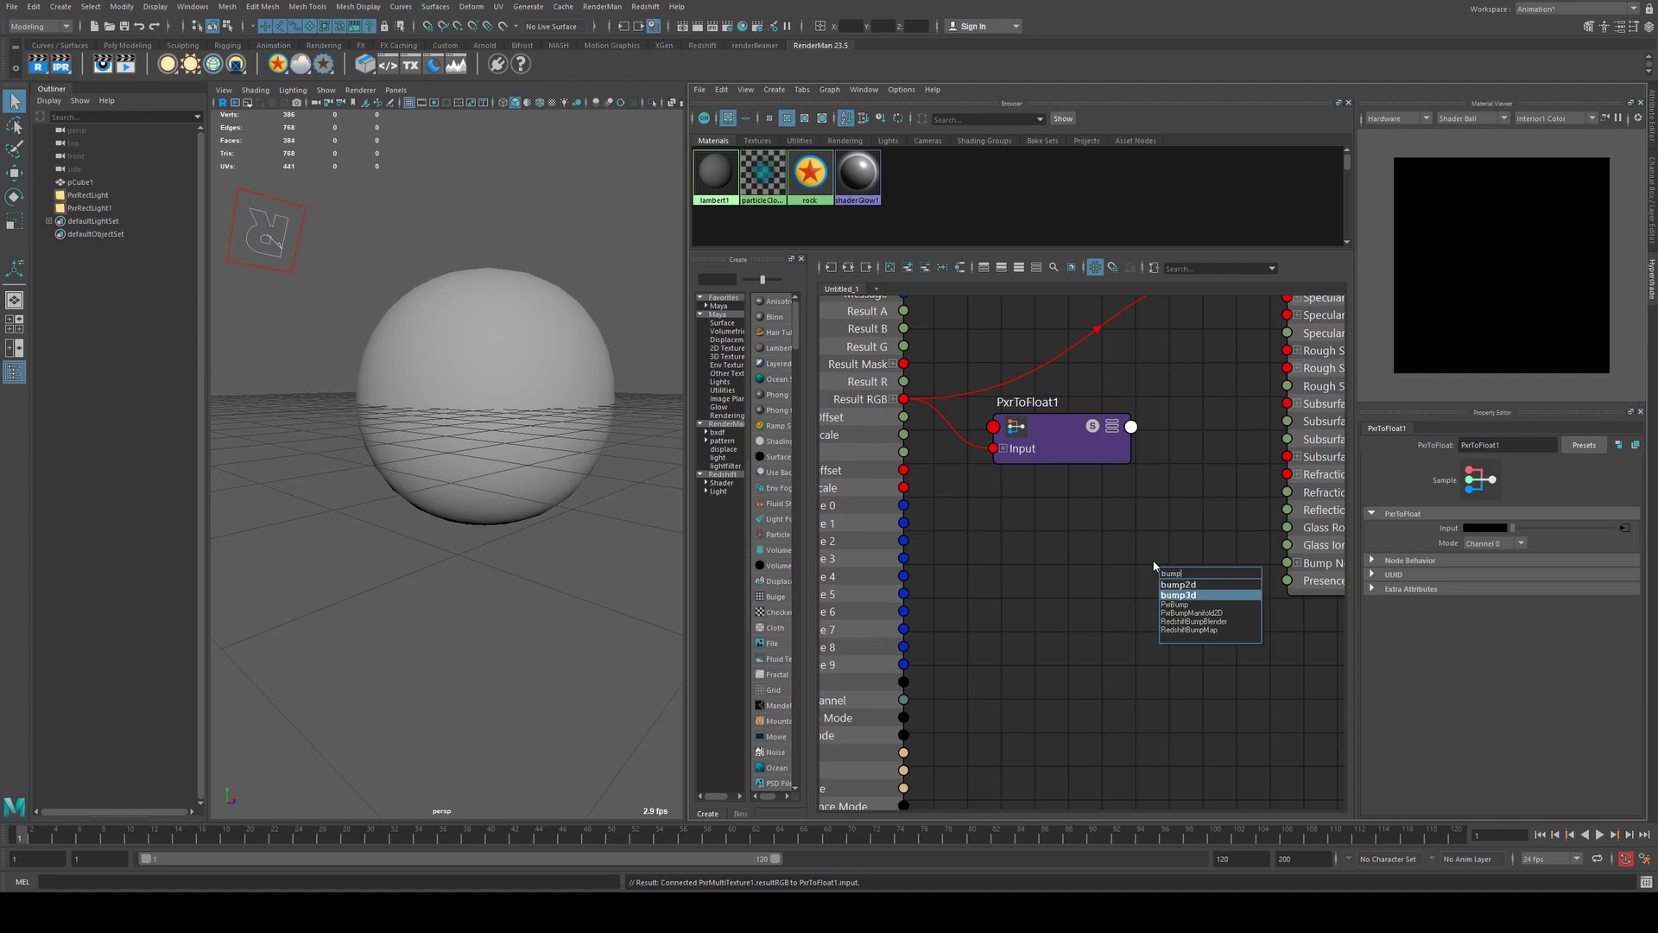
{"action": "key", "text": "Return"}
{"action": "left_click_drag", "start_coordinate": [1183, 565], "coordinate": [1134, 533]}
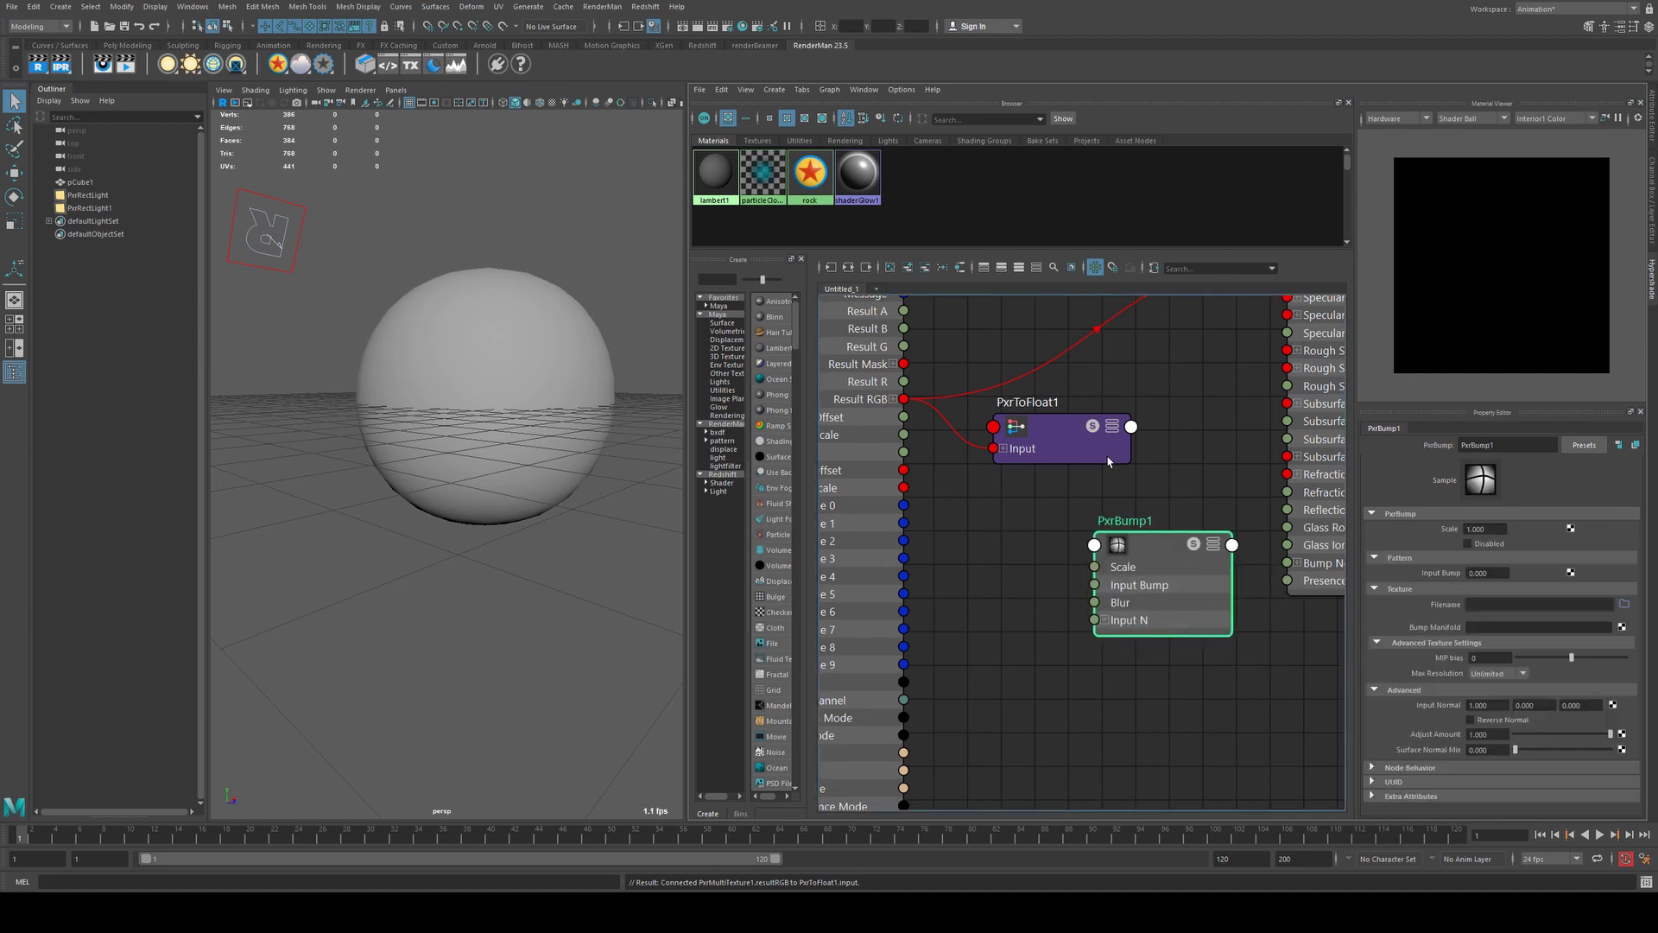
- Connect the PxrToFloat node's Result F to the PxrBump node's Input Bump
{"action": "left_click", "coordinate": [1110, 459]}
{"action": "key", "text": "3"}
{"action": "left_click_drag", "start_coordinate": [1035, 425], "coordinate": [991, 418]}
{"action": "left_click_drag", "start_coordinate": [1086, 478], "coordinate": [1094, 585]}
- Connect the PxrBump node's Result N to the rock material's Bump Normal
{"action": "left_click", "coordinate": [1154, 565]}
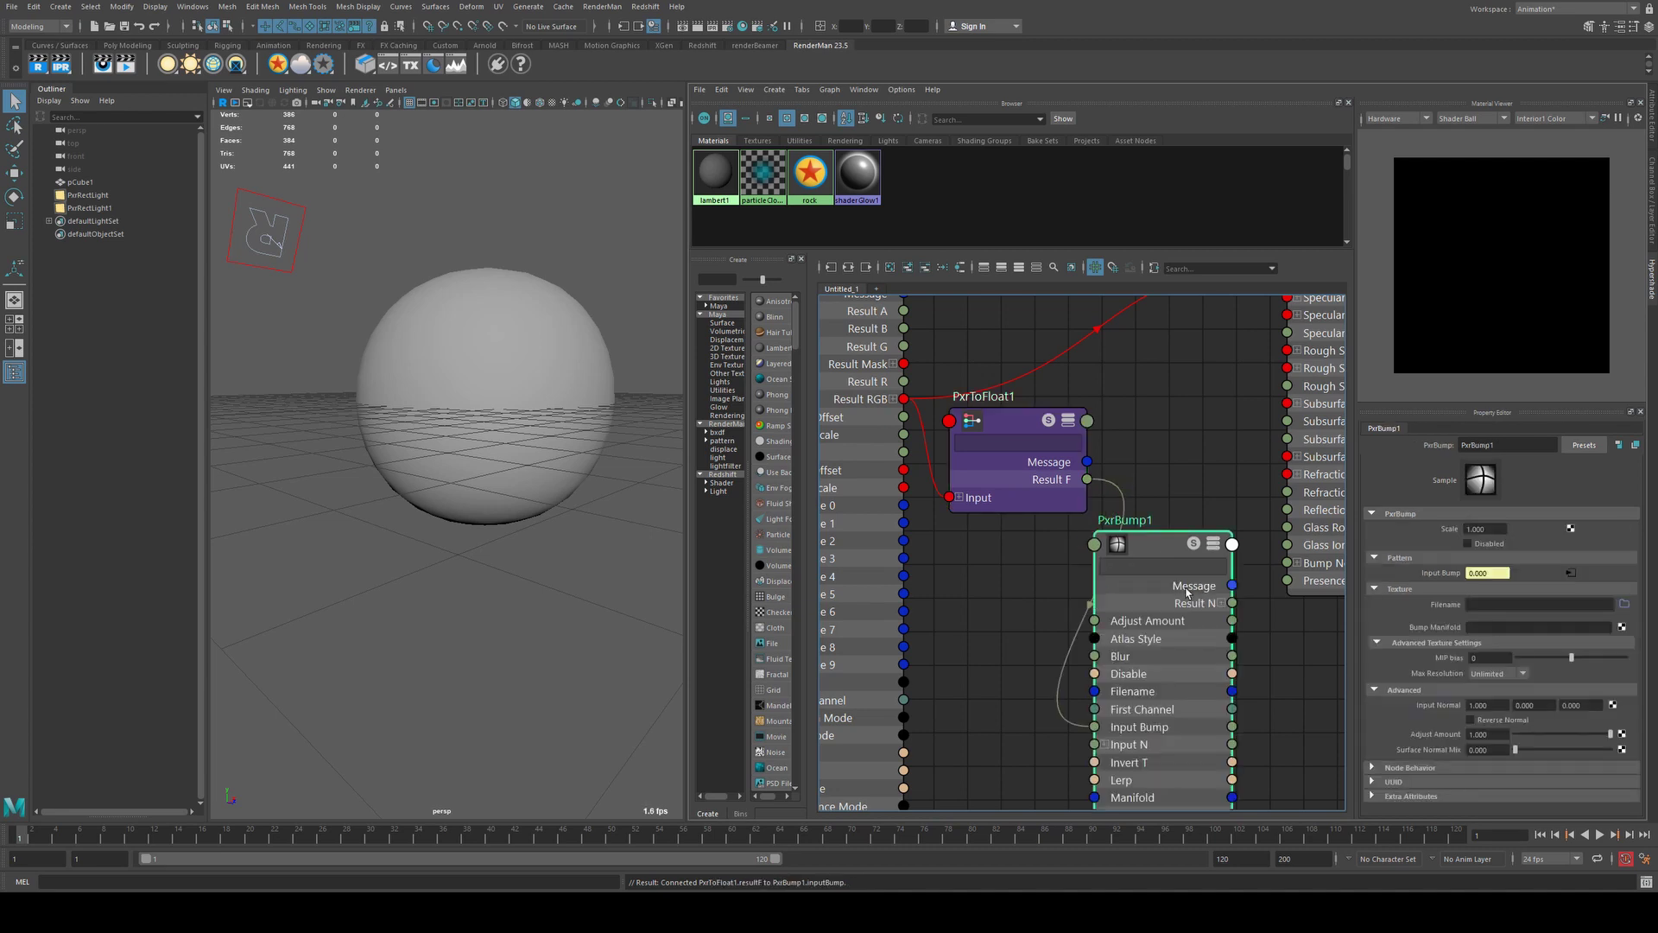
{"action": "left_click_drag", "start_coordinate": [1232, 602], "coordinate": [1271, 563]}
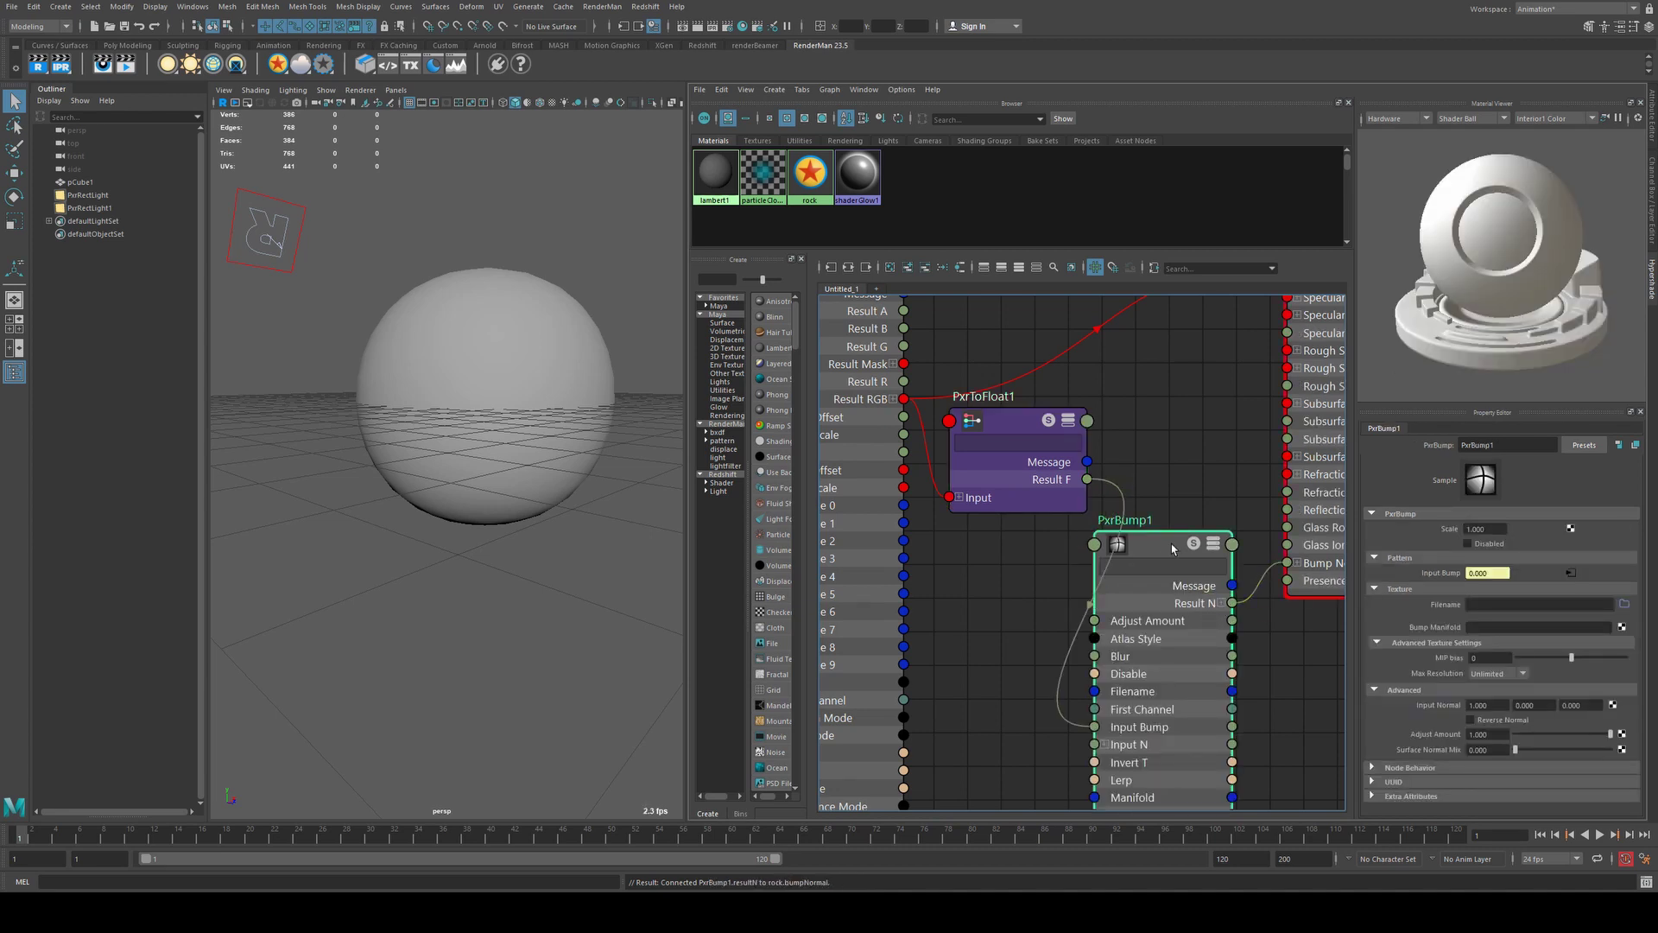
{"action": "scroll", "coordinate": [1271, 563], "scroll_direction": "down", "scroll_amount": 2}
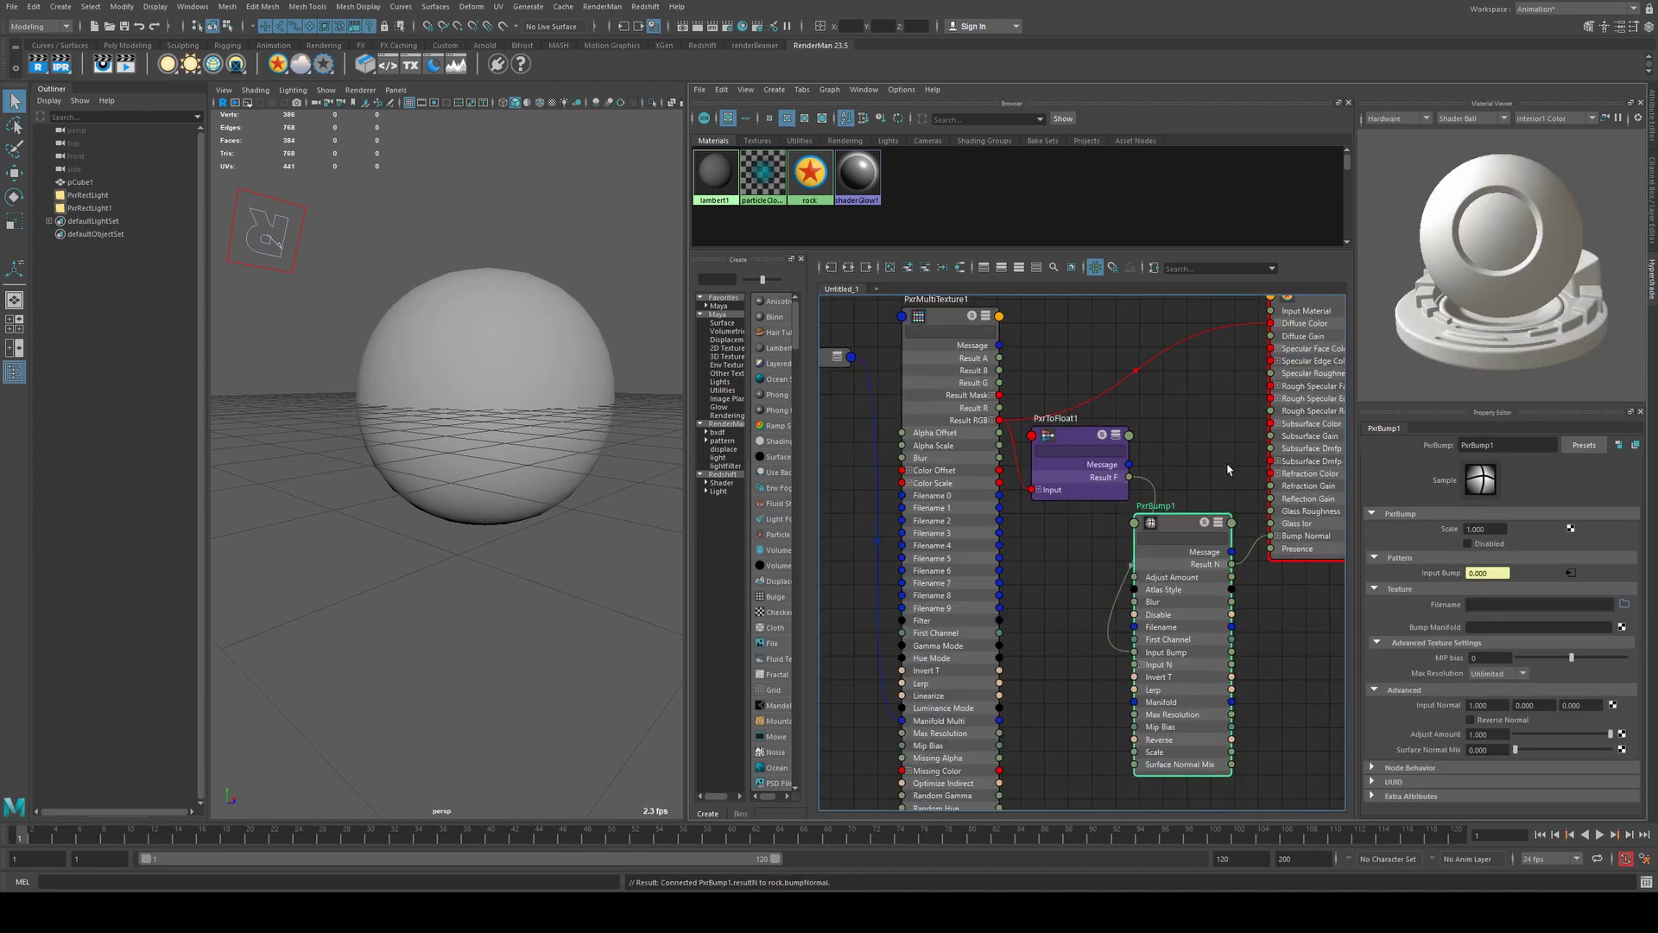
- Preview the bump in the RenderMan viewport and set the PxrBump node's Scale to 0.2
{"action": "left_click", "coordinate": [223, 102]}
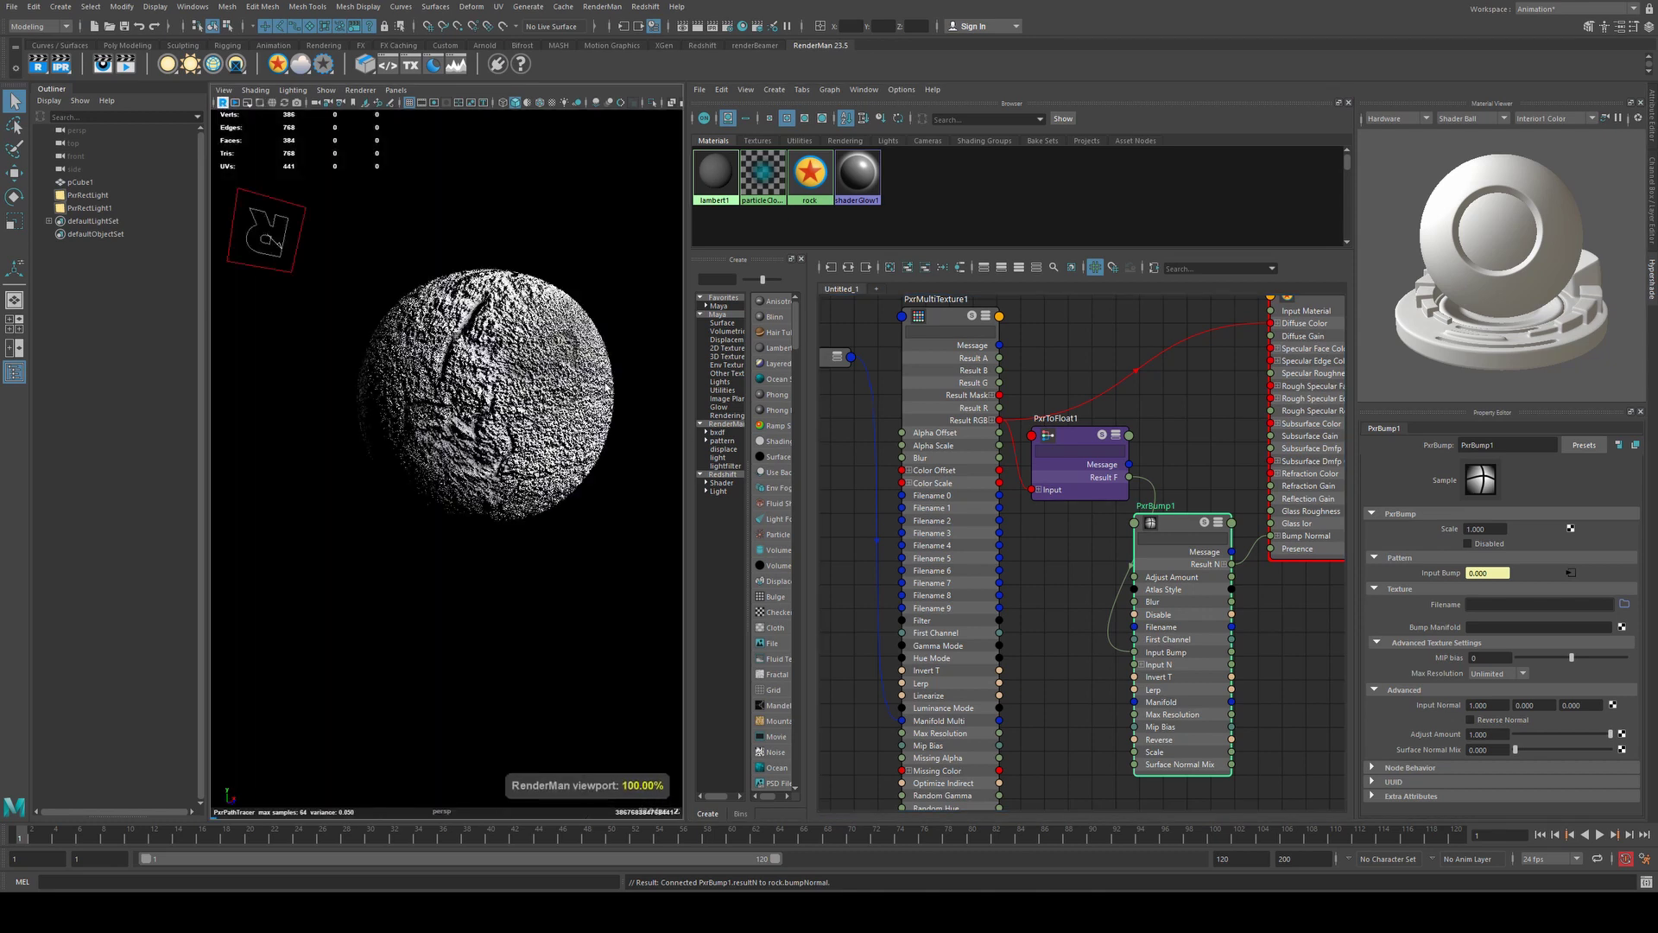
{"action": "left_click", "coordinate": [1169, 530]}
{"action": "left_click_drag", "start_coordinate": [1499, 529], "coordinate": [1169, 468]}
{"action": "type", "text": "."}
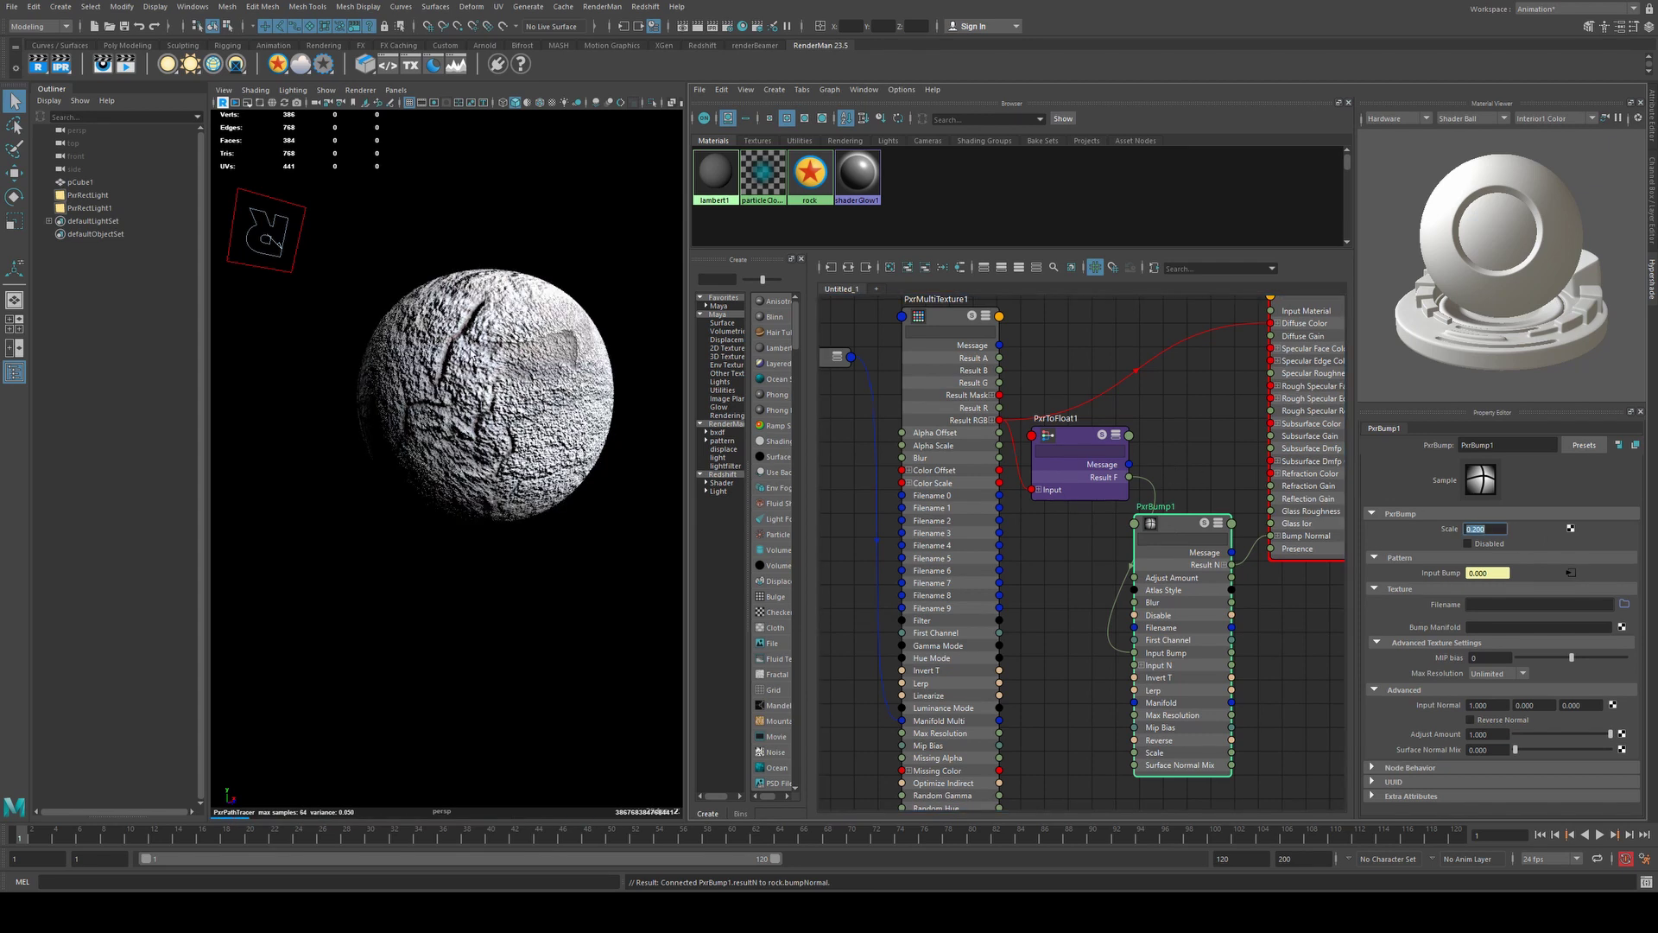
{"action": "left_click_drag", "start_coordinate": [444, 251], "coordinate": [388, 308], "text": "alt"}
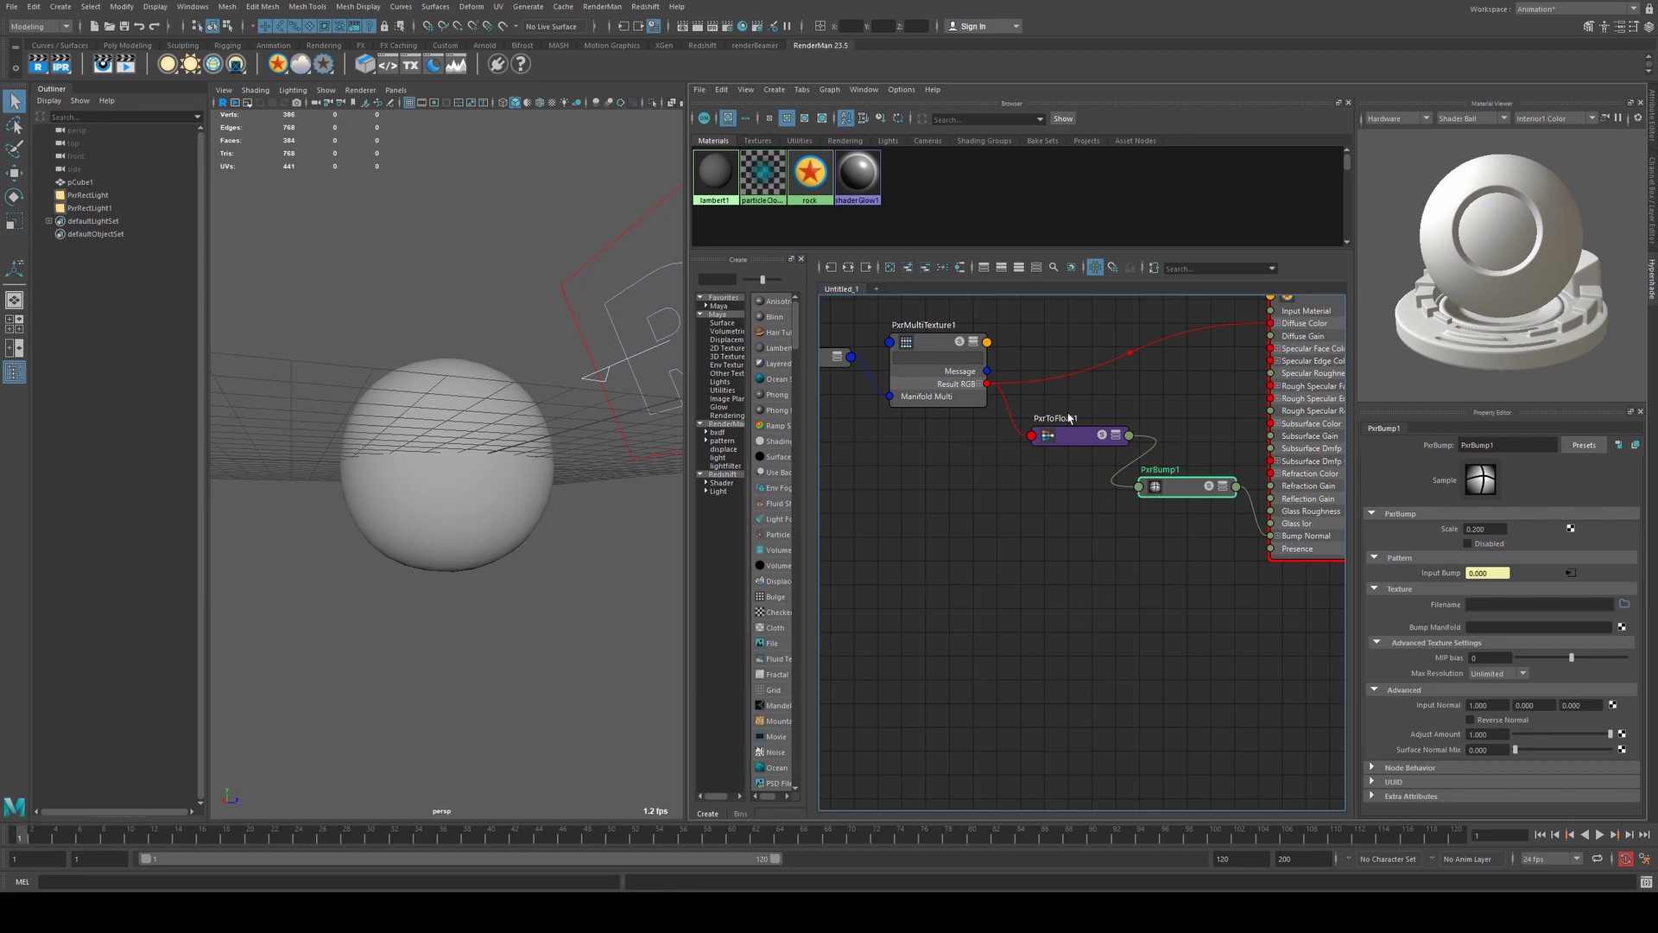
- Line up the PxrToFloat and PxrBump nodes side by side and add a PxrDisplace node below them
{"action": "left_click_drag", "start_coordinate": [1069, 418], "coordinate": [1053, 425]}
{"action": "left_click_drag", "start_coordinate": [1174, 488], "coordinate": [1164, 447]}
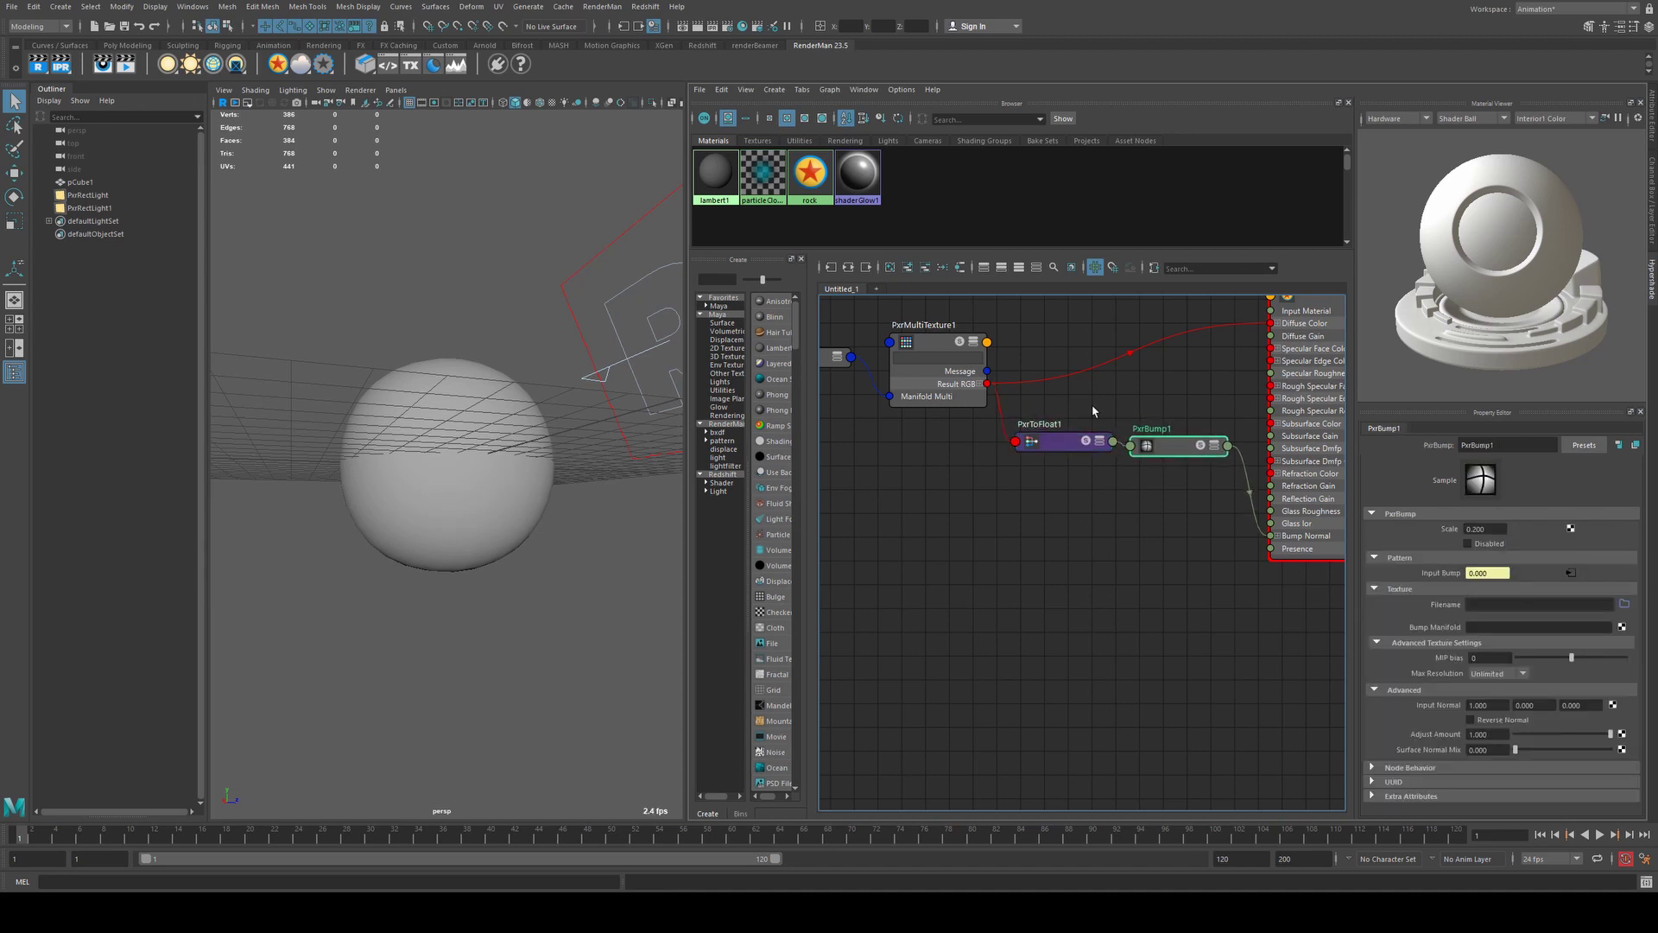
{"action": "scroll", "coordinate": [1112, 450], "scroll_direction": "down", "scroll_amount": 3}
{"action": "middle_click_drag", "start_coordinate": [1135, 550], "coordinate": [1076, 518], "text": "alt"}
{"action": "key", "text": "Tab"}
{"action": "type", "text": "pxrdisp"}
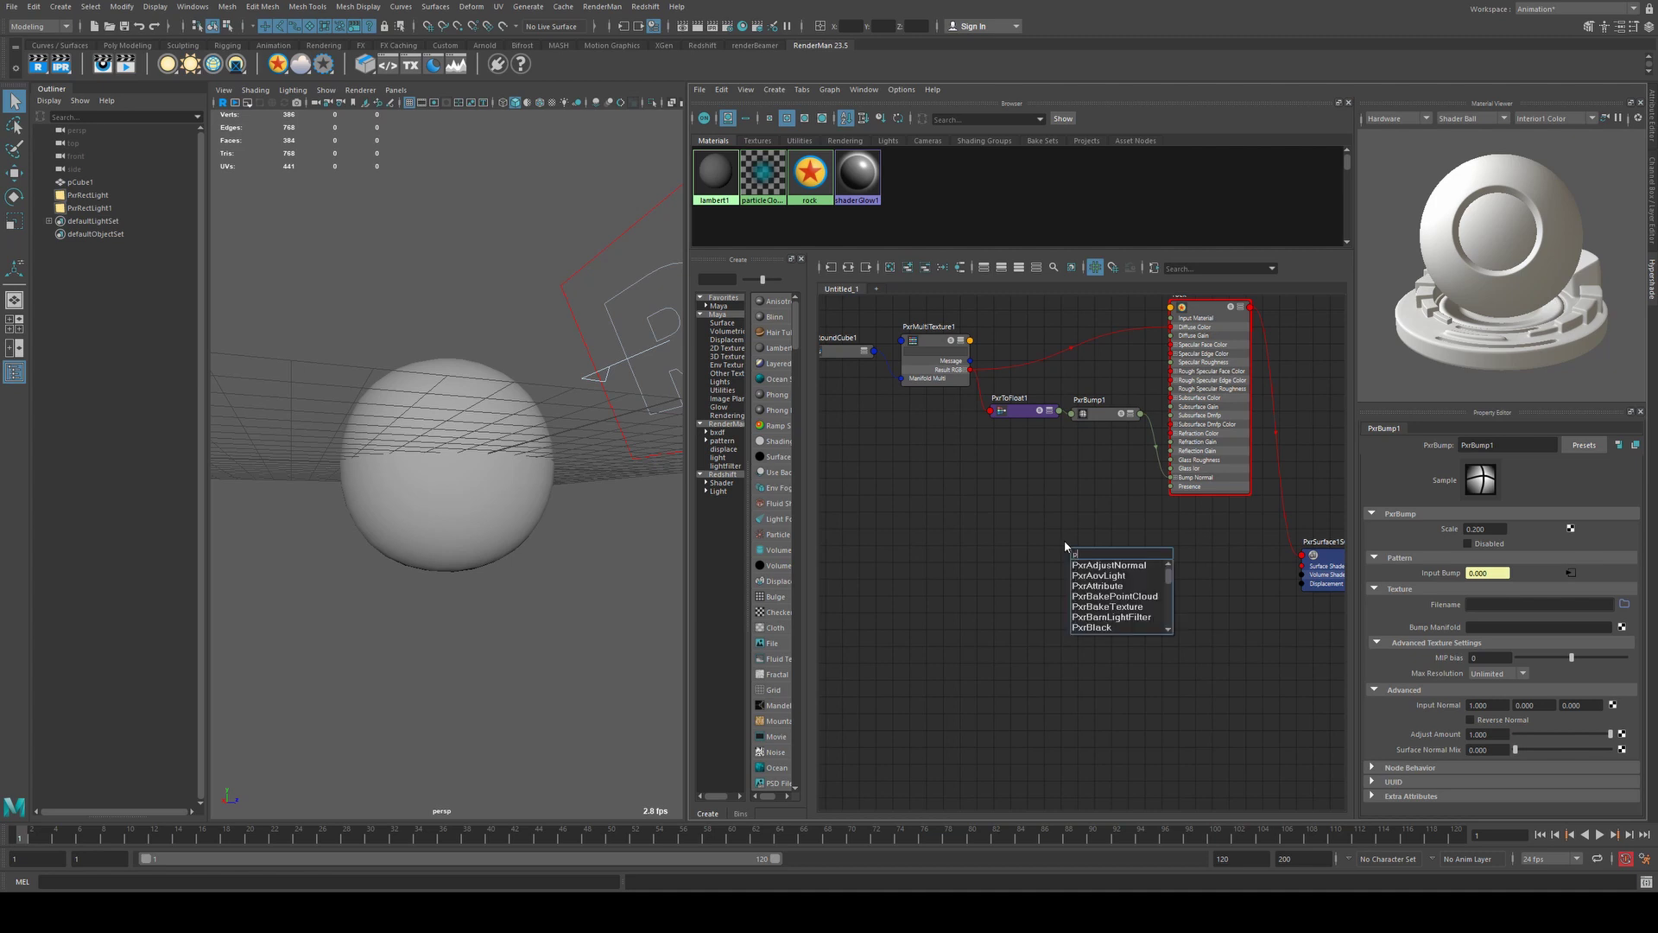
{"action": "key", "text": "Down"}
{"action": "key", "text": "Down"}
{"action": "key", "text": "Down"}
{"action": "key", "text": "Down"}
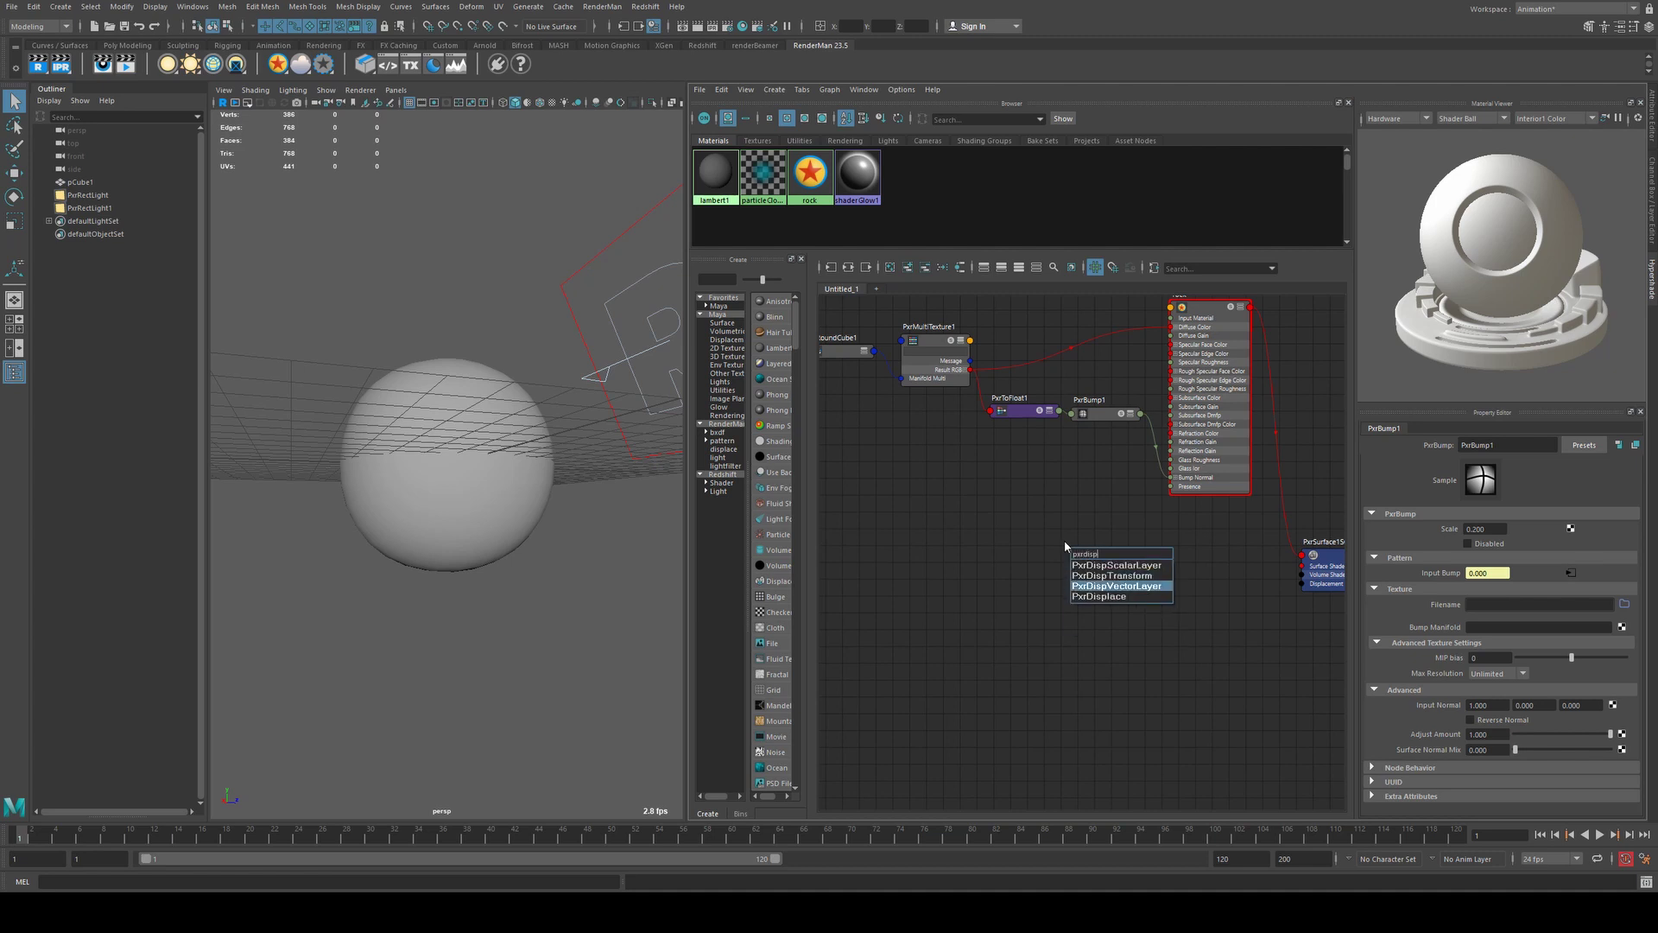
{"action": "key", "text": "Return"}
- Delete the PxrDisplace node's extra shading group and connect its Out Color to the Displacement Shader of PxrSurface1SG
{"action": "left_click", "coordinate": [1209, 565]}
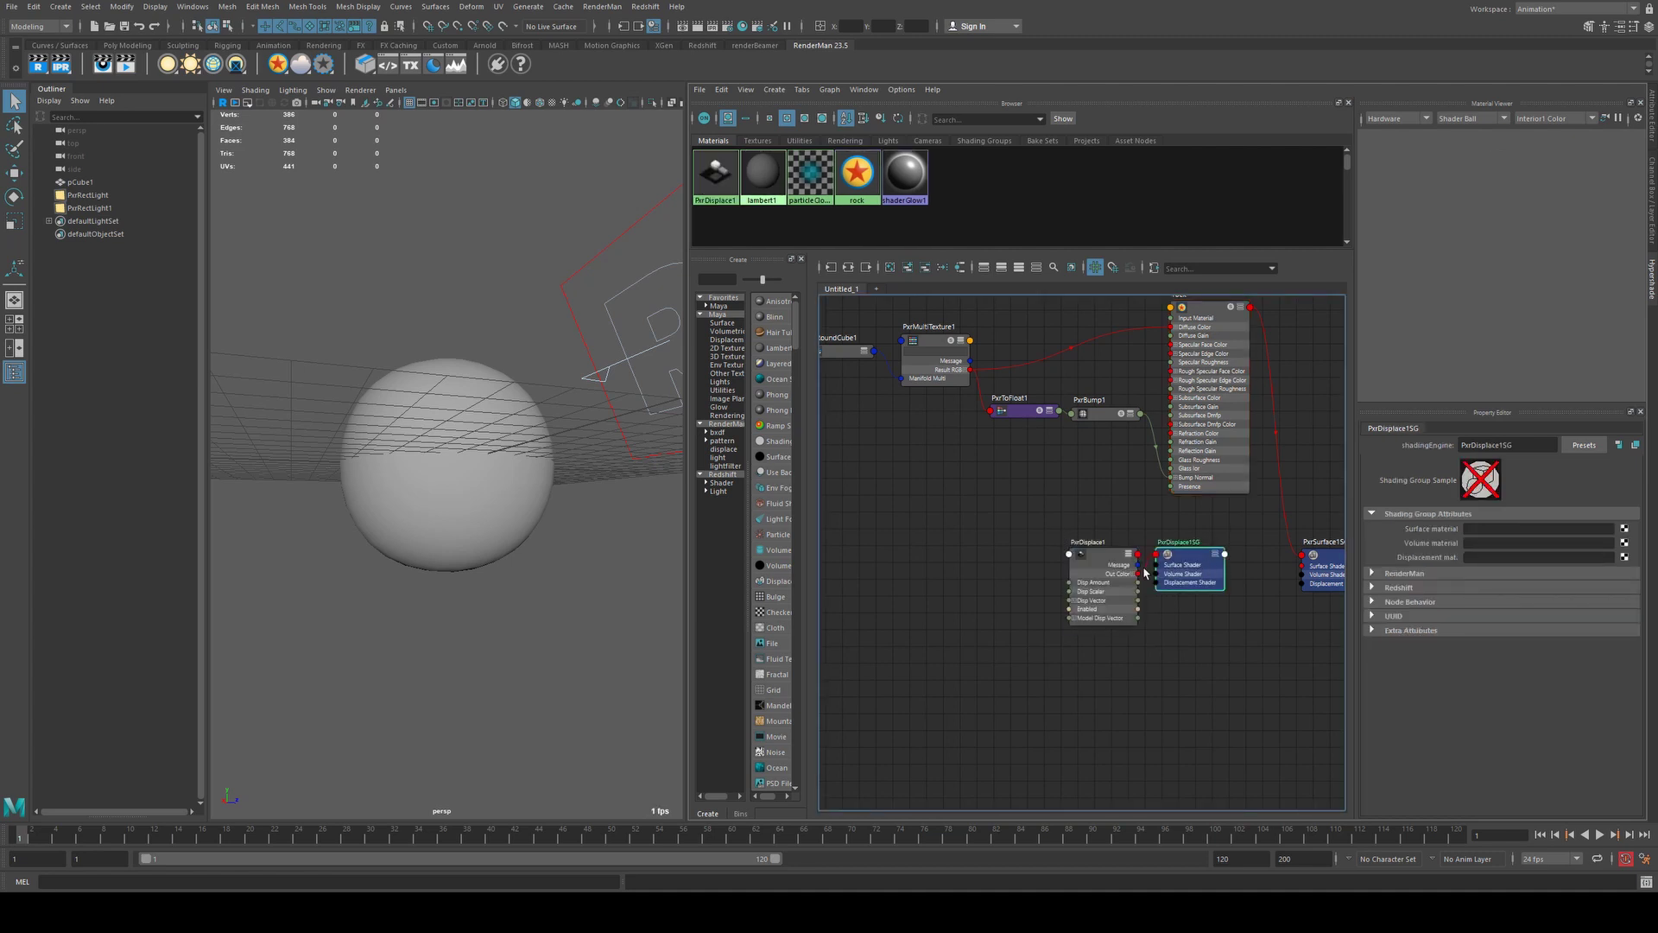
{"action": "key", "text": "Delete"}
{"action": "left_click_drag", "start_coordinate": [1138, 573], "coordinate": [1300, 583]}
{"action": "middle_click_drag", "start_coordinate": [1287, 615], "coordinate": [1217, 618]}
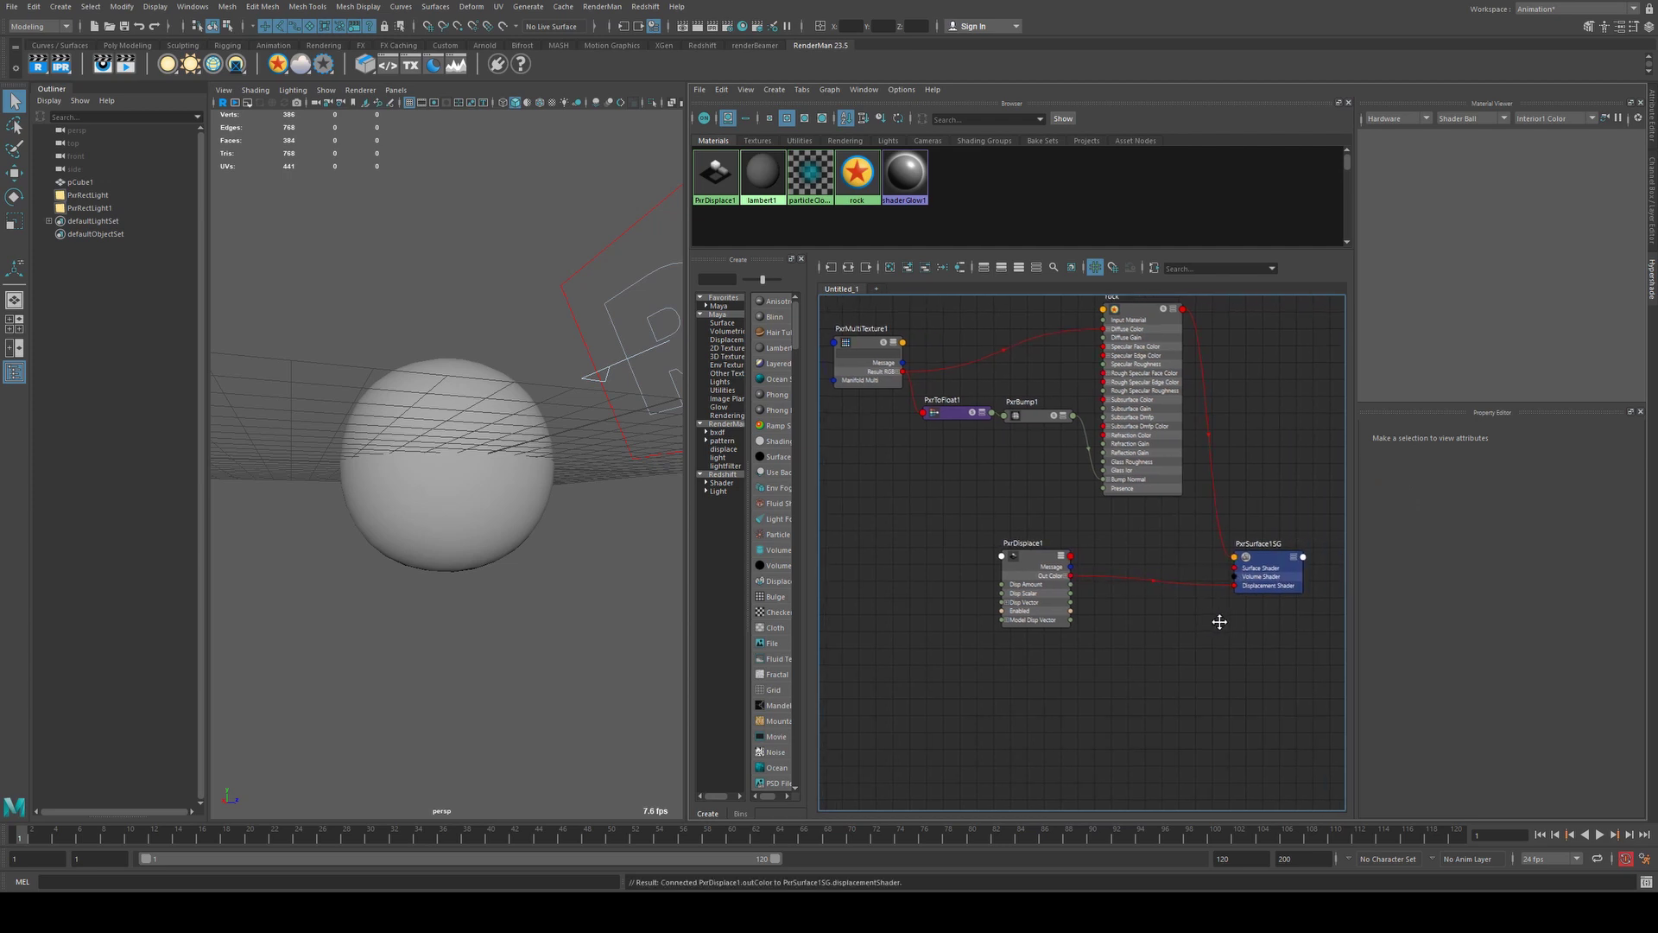
{"action": "left_click", "coordinate": [1270, 561]}
{"action": "middle_click_drag", "start_coordinate": [918, 503], "coordinate": [1004, 474]}
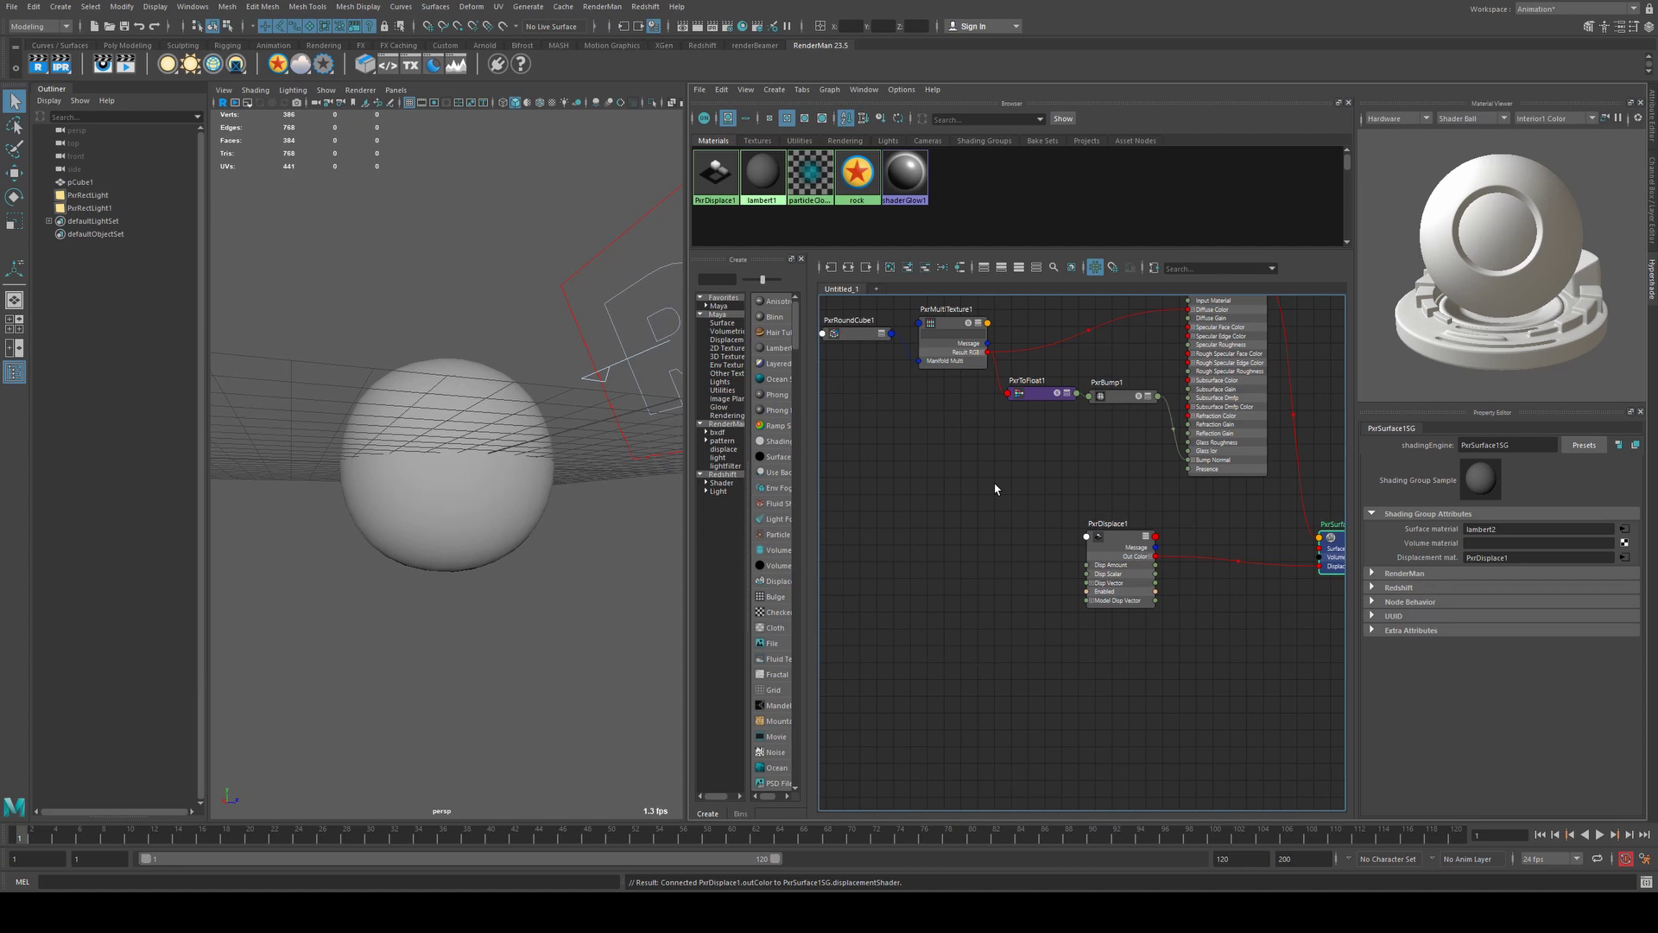
- Connect the PxrToFloat node's Result F to PxrDisplace's Disp Scalar and preview the displaced sphere in the RenderMan viewport
{"action": "key", "text": "Tab"}
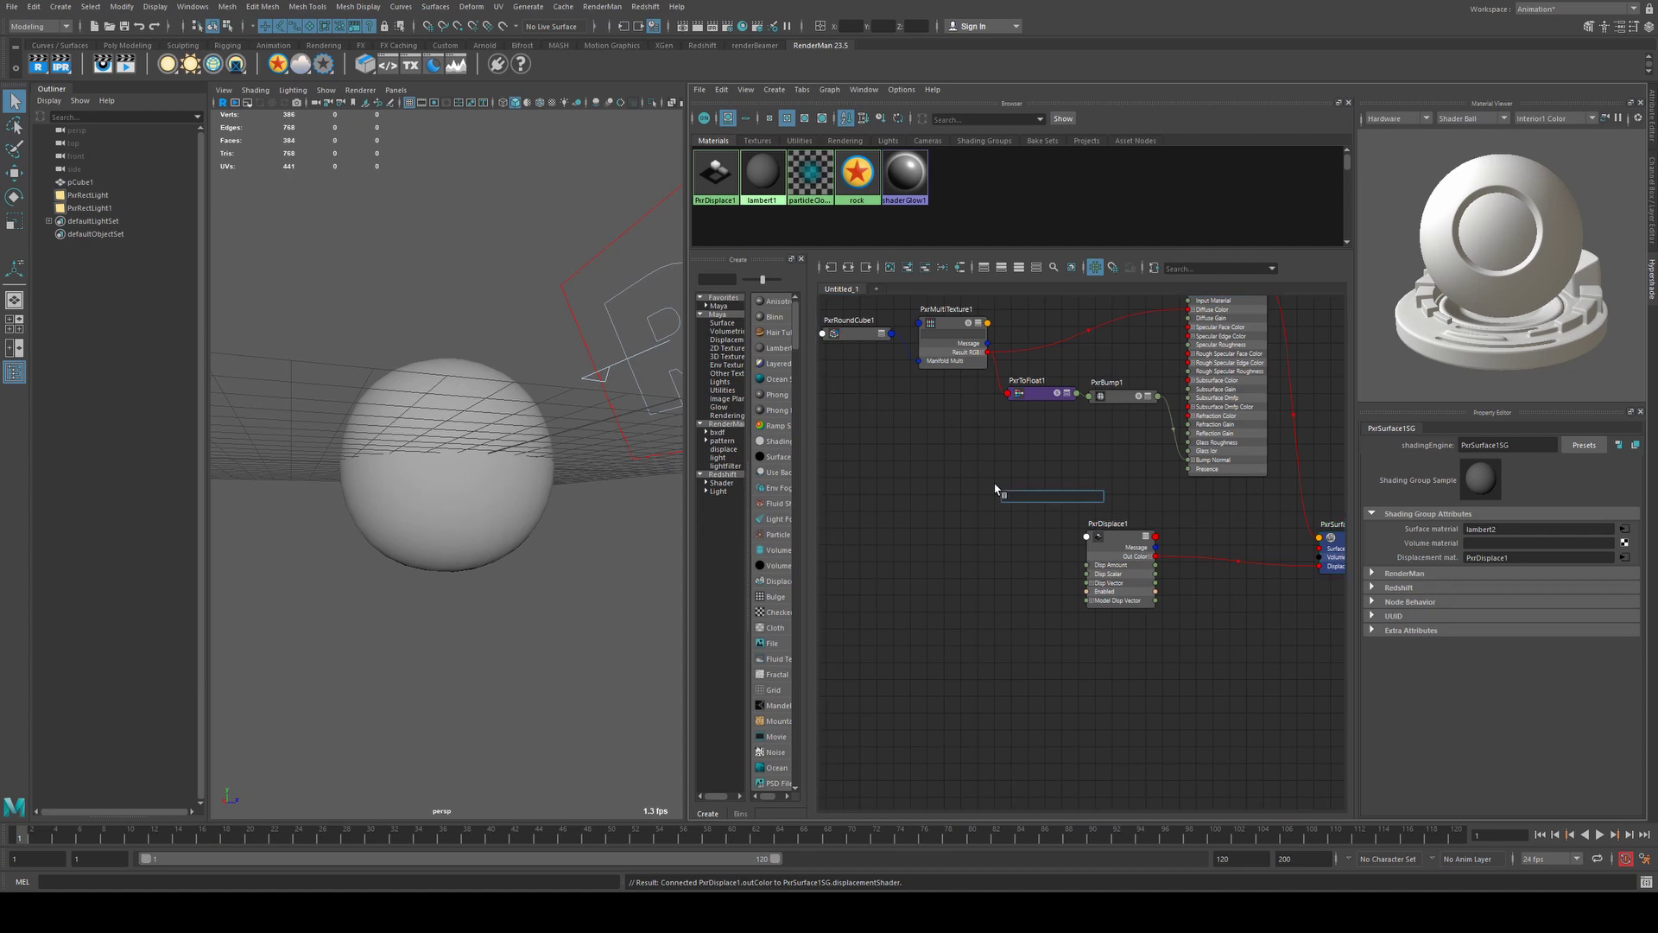
{"action": "key", "text": "Escape"}
{"action": "left_click_drag", "start_coordinate": [1048, 394], "coordinate": [1086, 574]}
{"action": "key", "text": "3"}
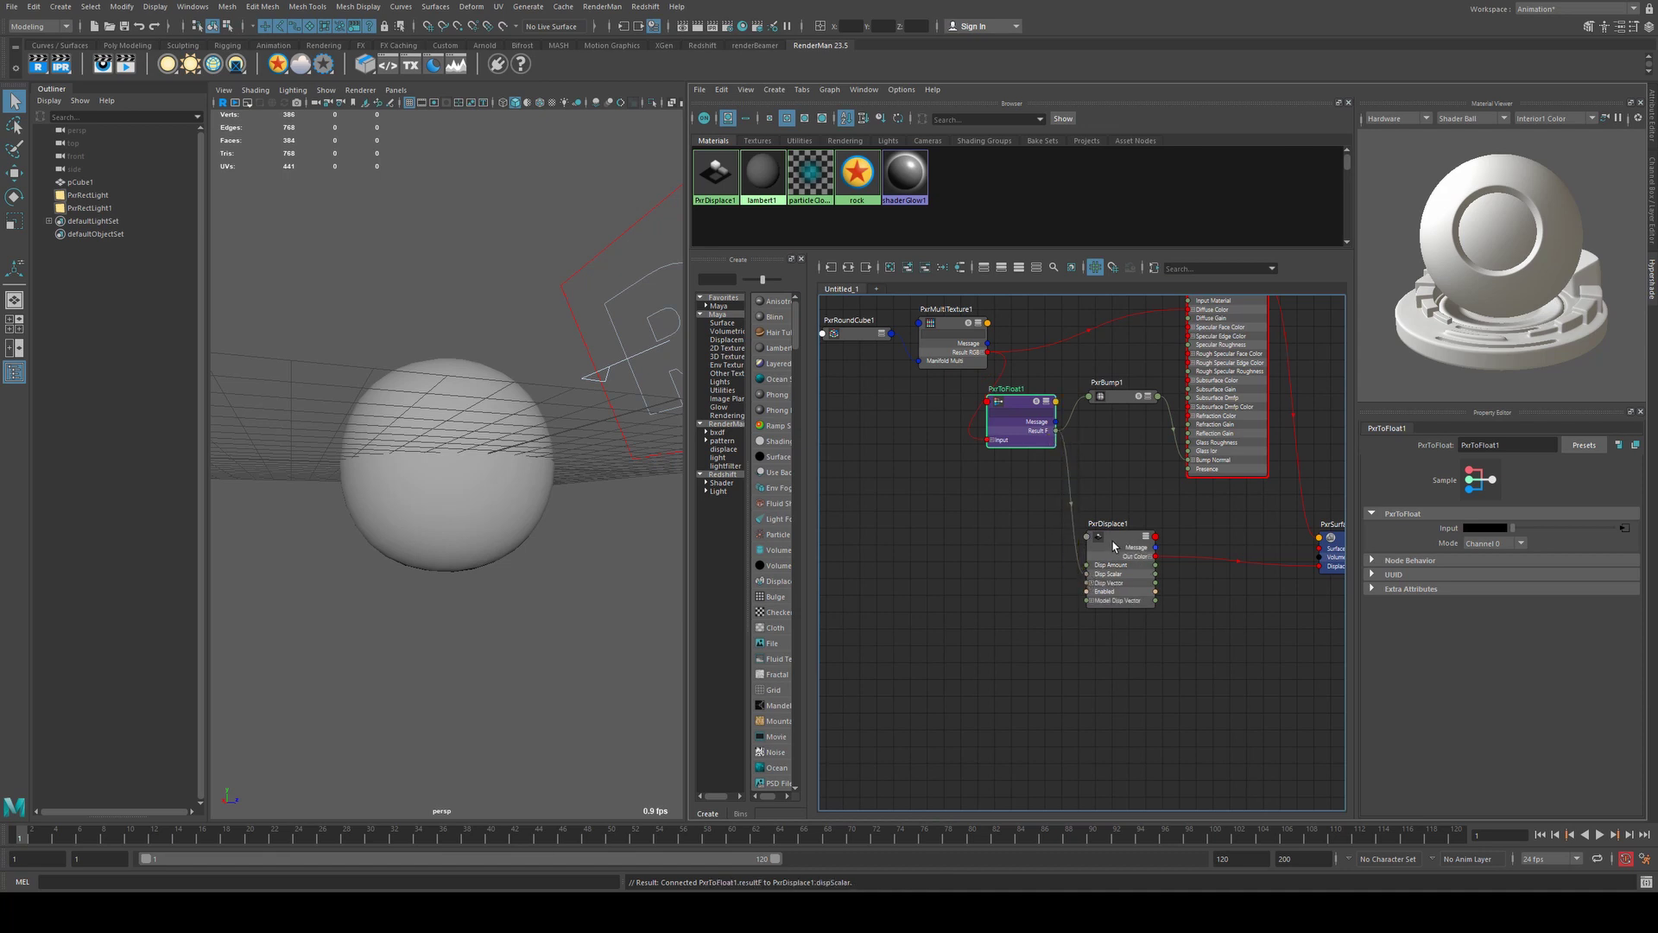
{"action": "left_click", "coordinate": [1113, 542]}
{"action": "left_click_drag", "start_coordinate": [1023, 400], "coordinate": [1036, 391]}
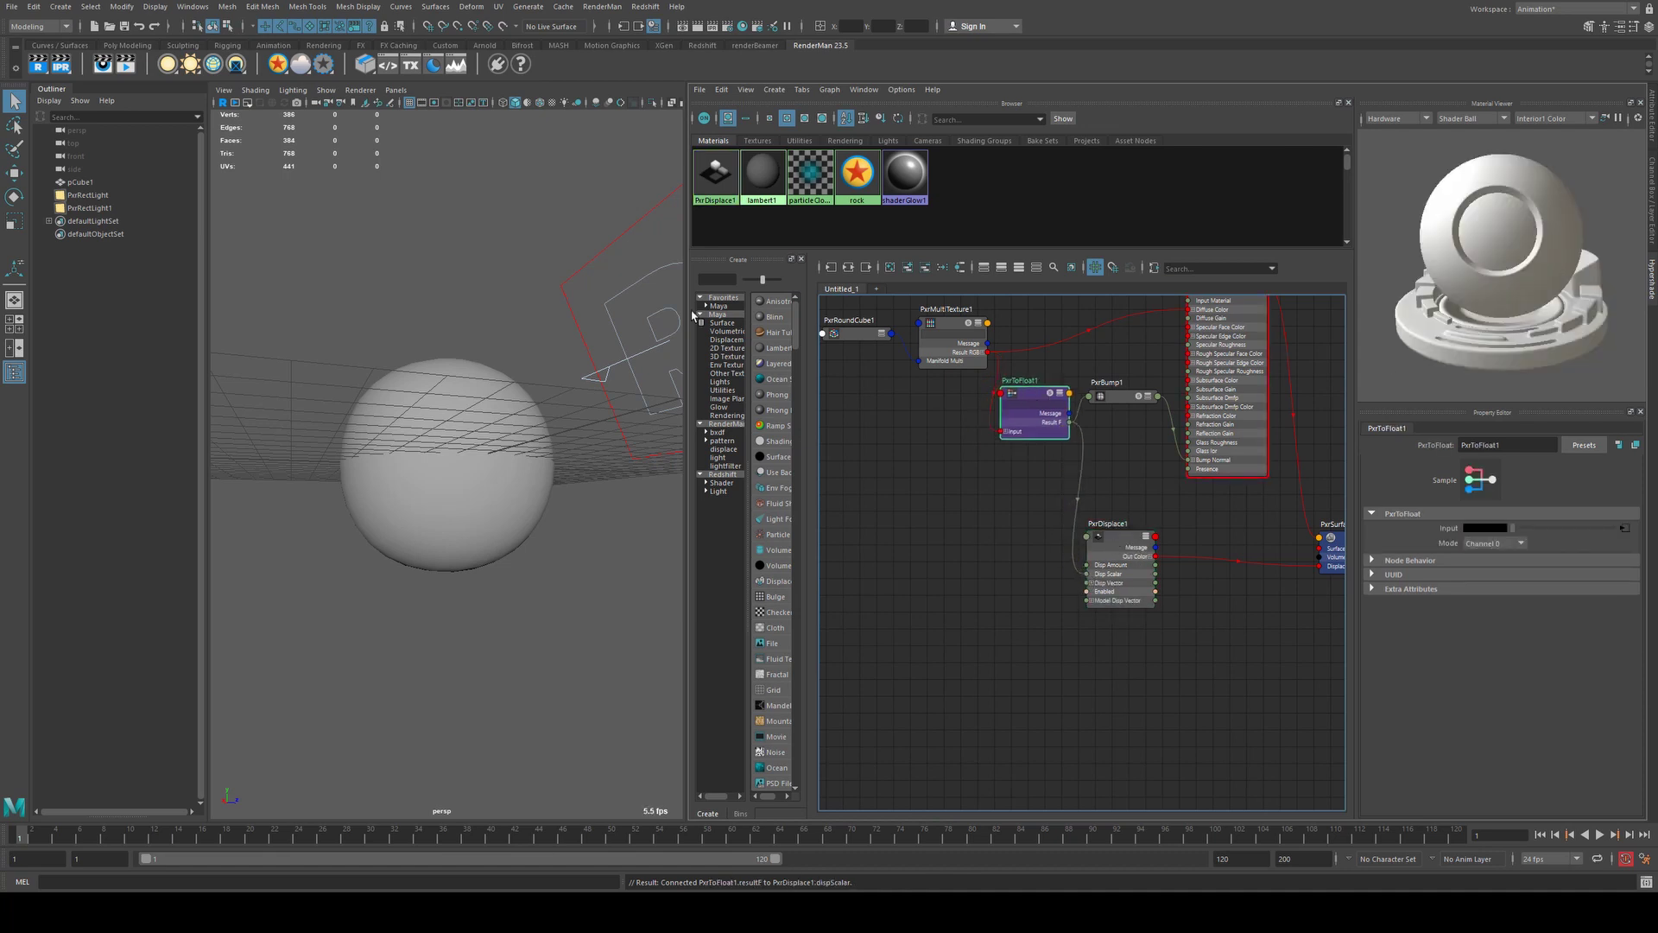
{"action": "left_click", "coordinate": [222, 103]}
{"action": "left_click_drag", "start_coordinate": [431, 406], "coordinate": [494, 415], "text": "alt"}
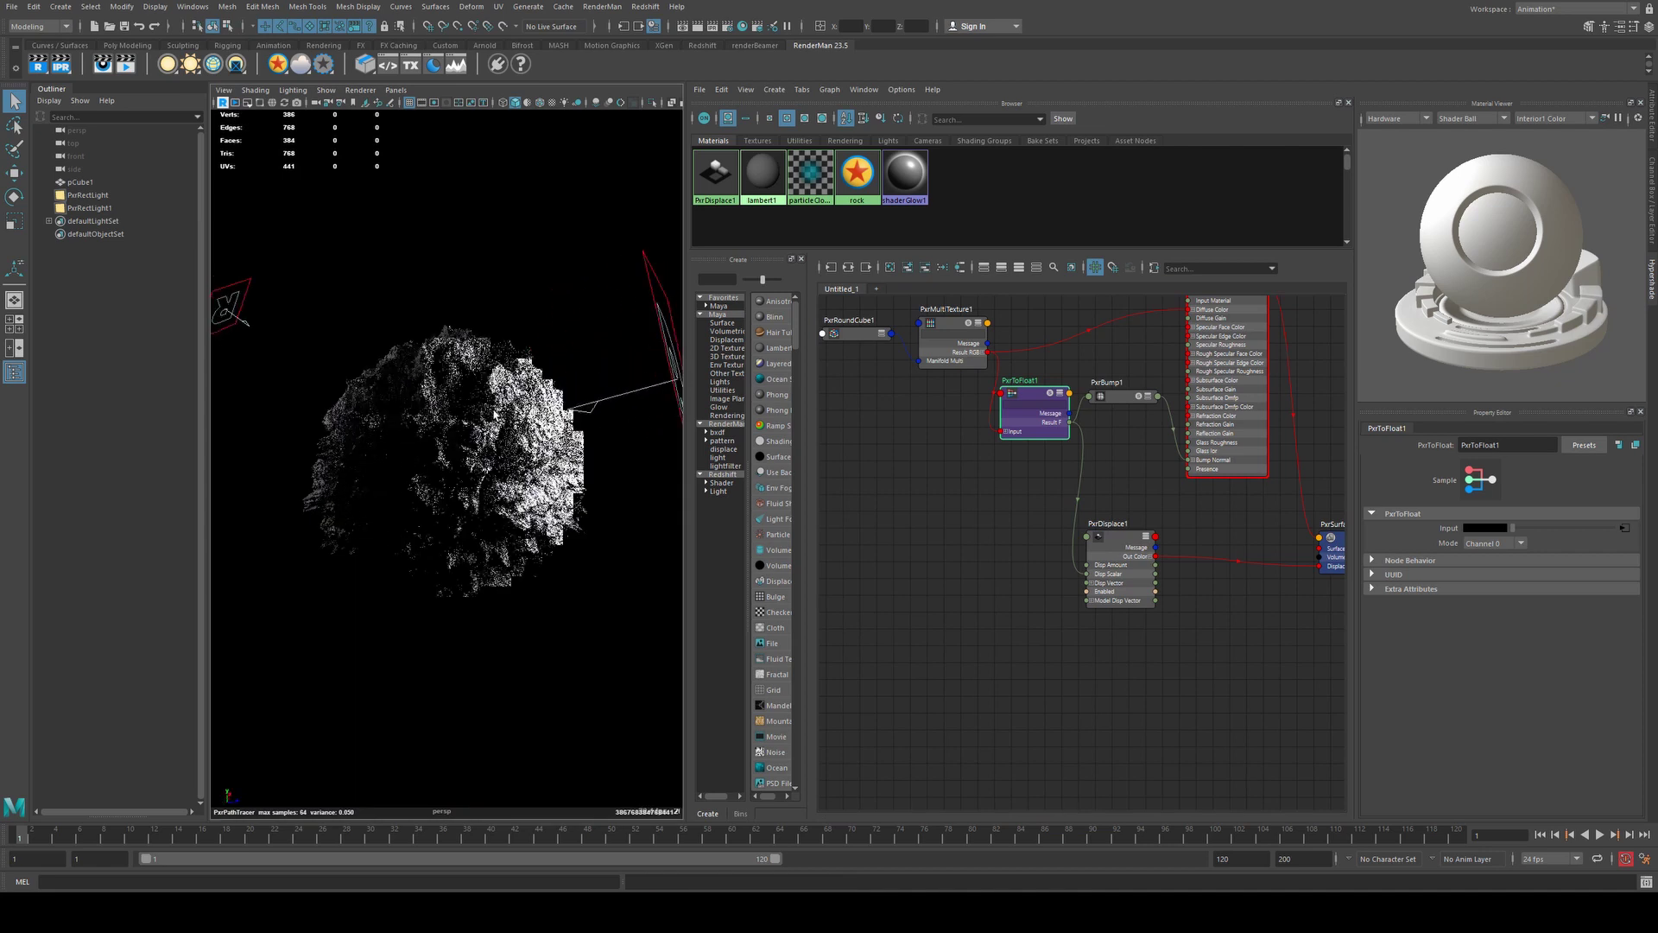
- Set the PxrDisplace node's Gain to 0.2, inspect the displaced sphere up close, and lower the Gain to 0.15
{"action": "left_click", "coordinate": [1088, 539]}
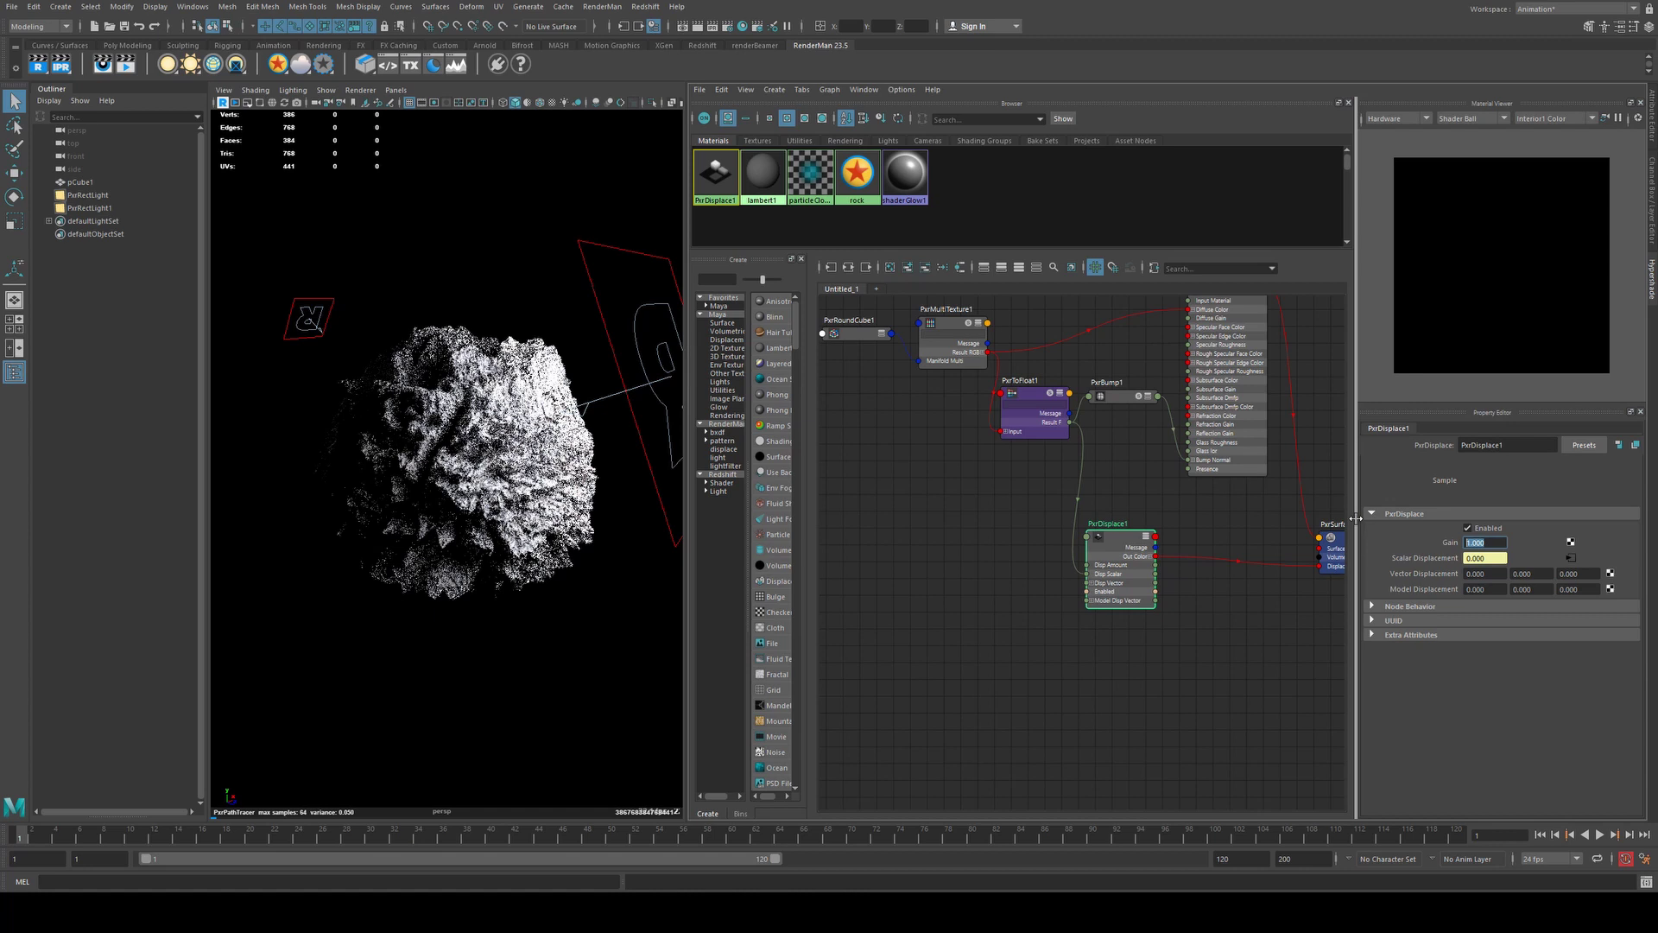
{"action": "type", "text": "0.2"}
{"action": "key", "text": "Return"}
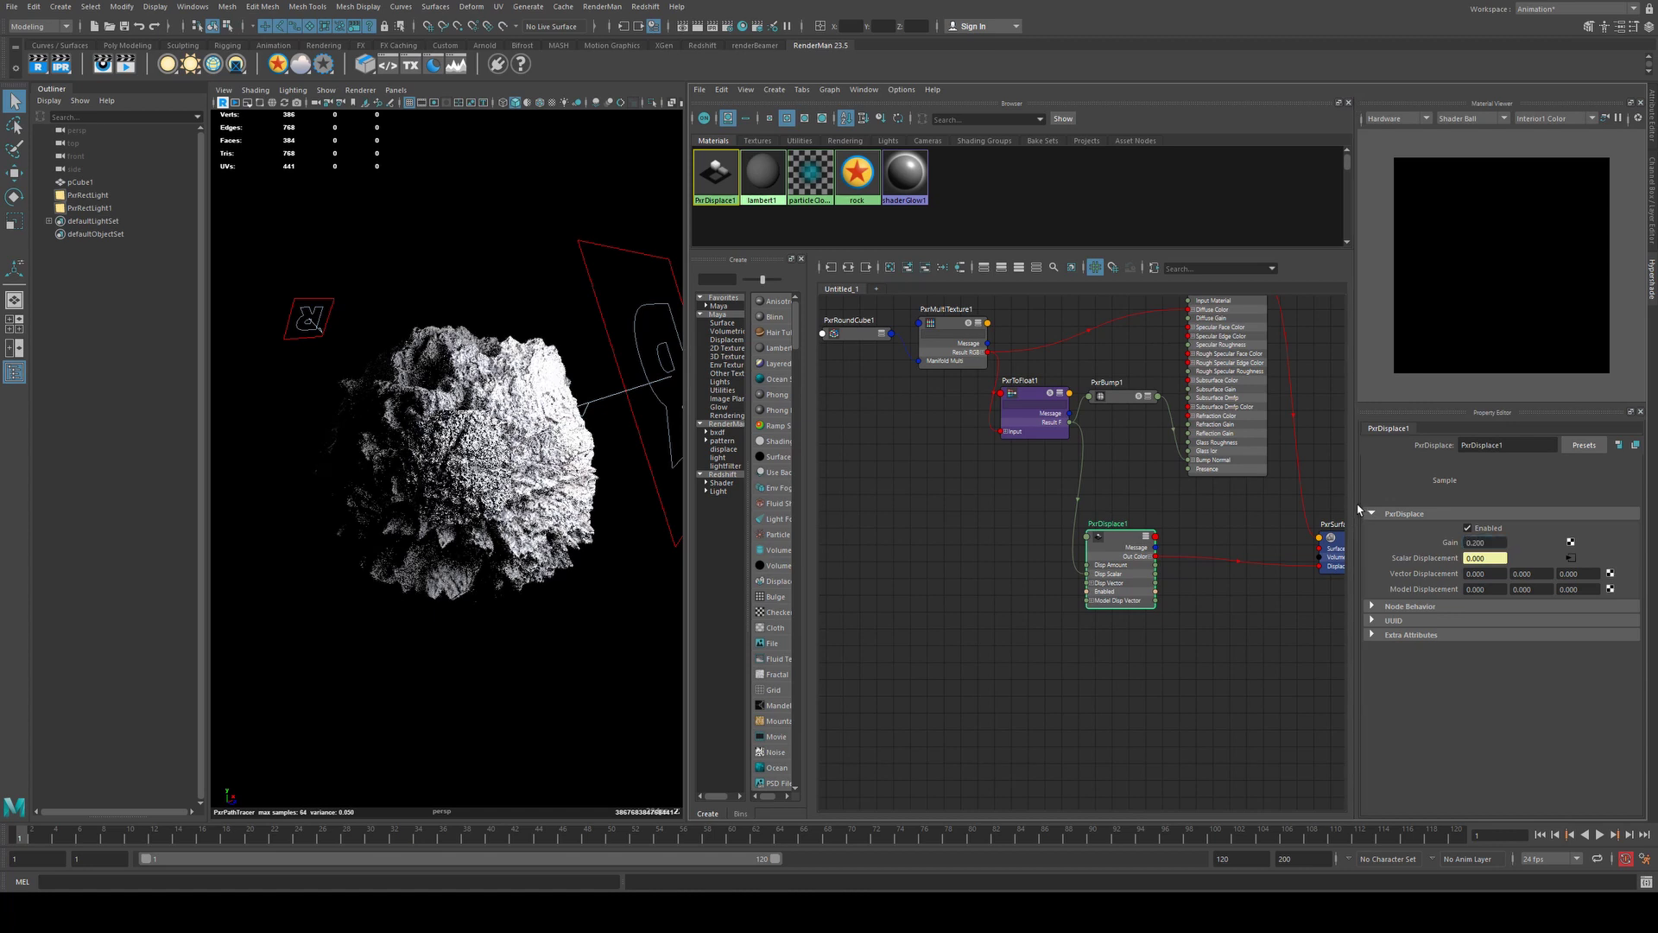
{"action": "left_click_drag", "start_coordinate": [469, 394], "coordinate": [523, 393], "text": "alt"}
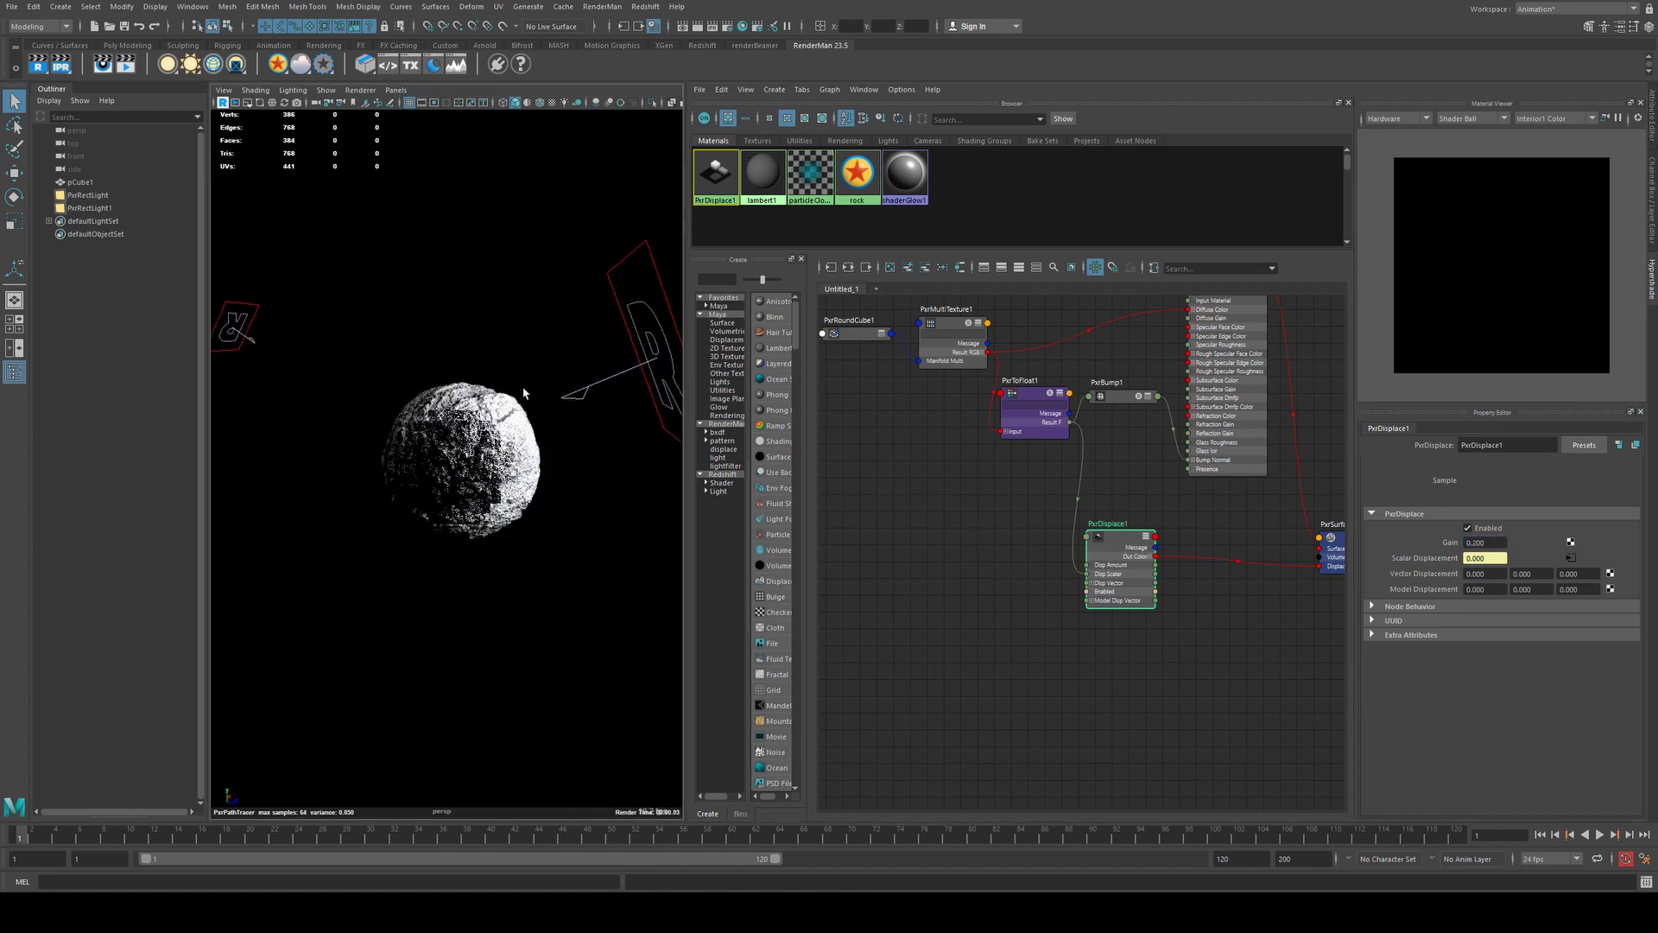
{"action": "scroll", "coordinate": [525, 396], "scroll_direction": "up", "scroll_amount": 4}
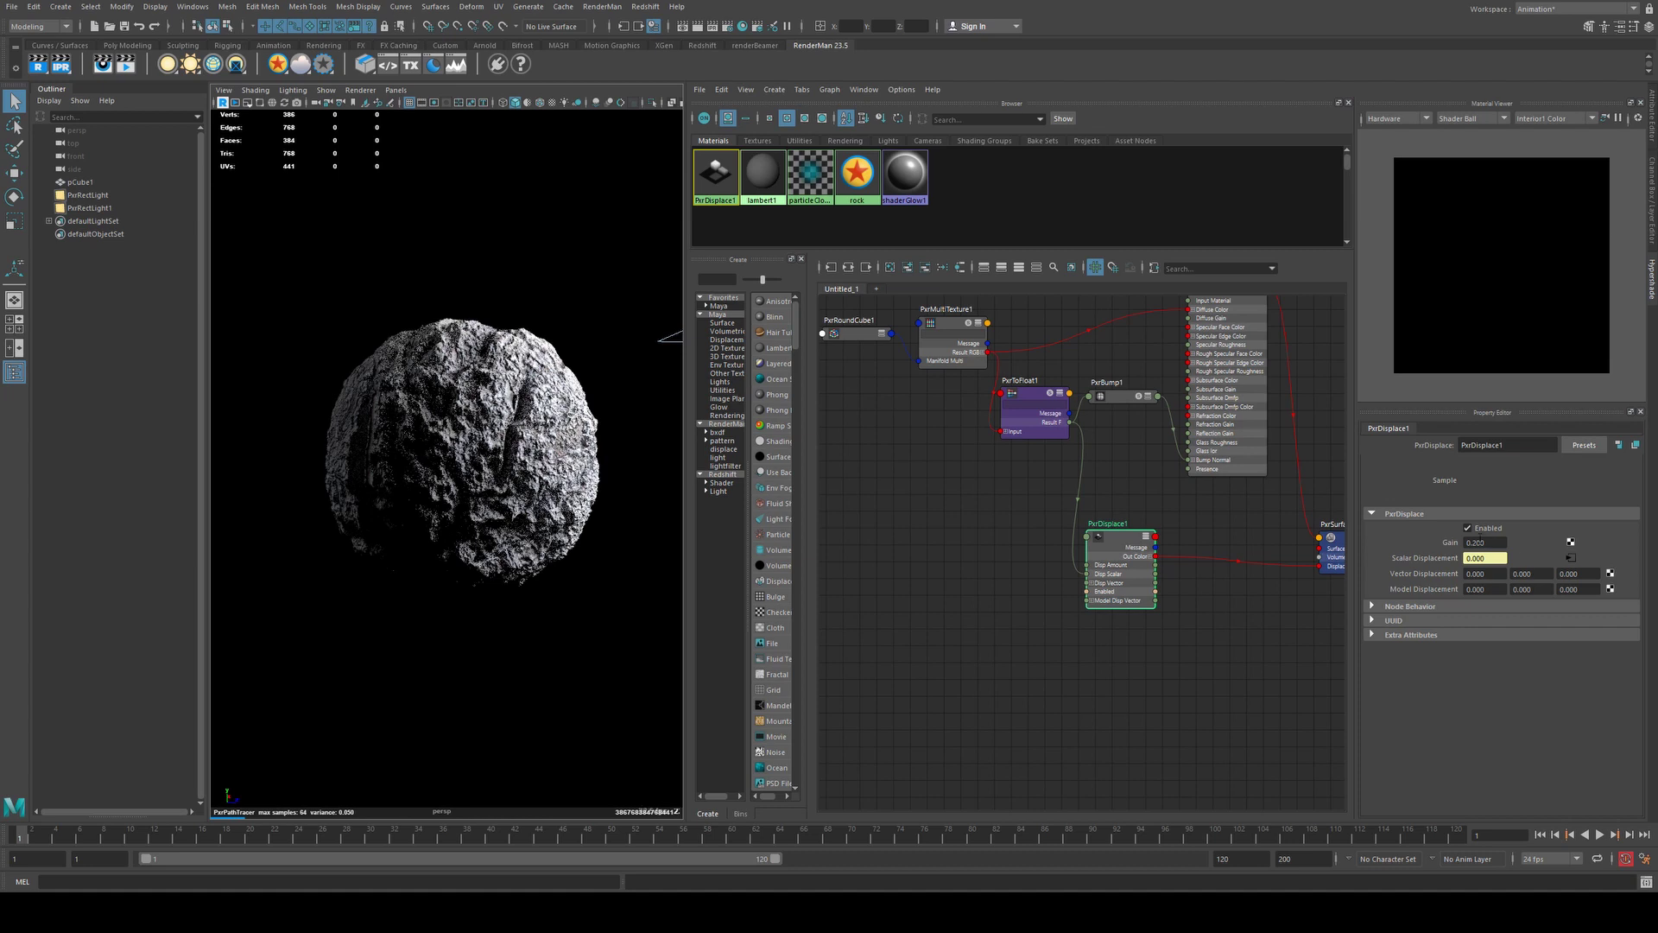
{"action": "type", "text": ".15"}
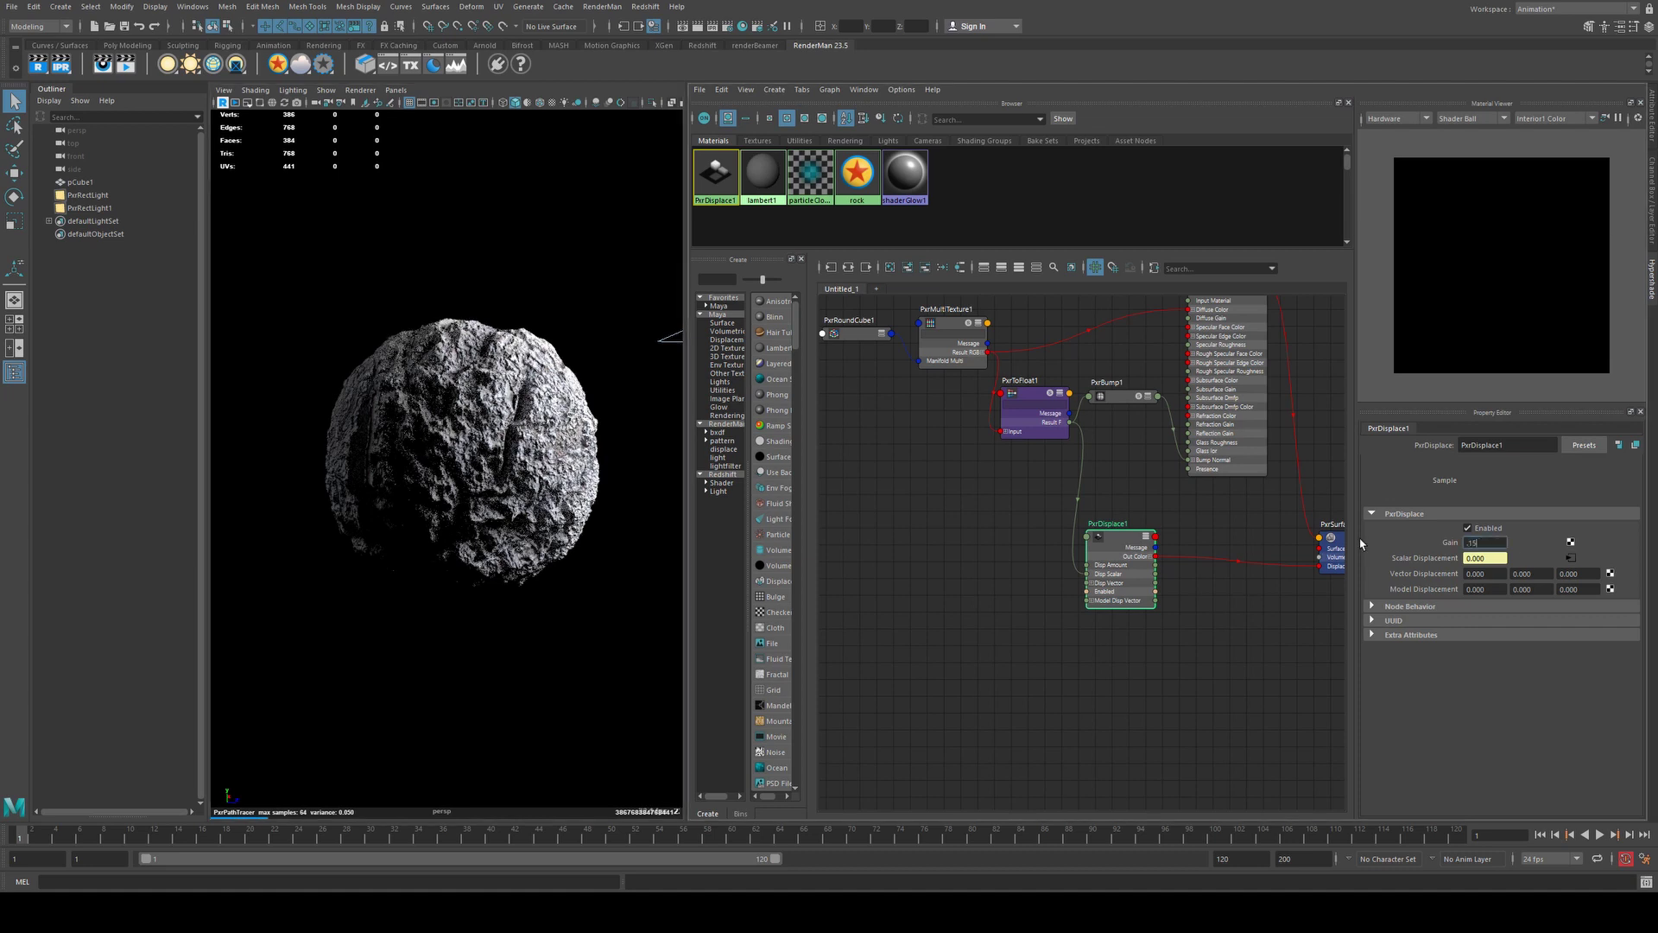
{"action": "key", "text": "Return"}
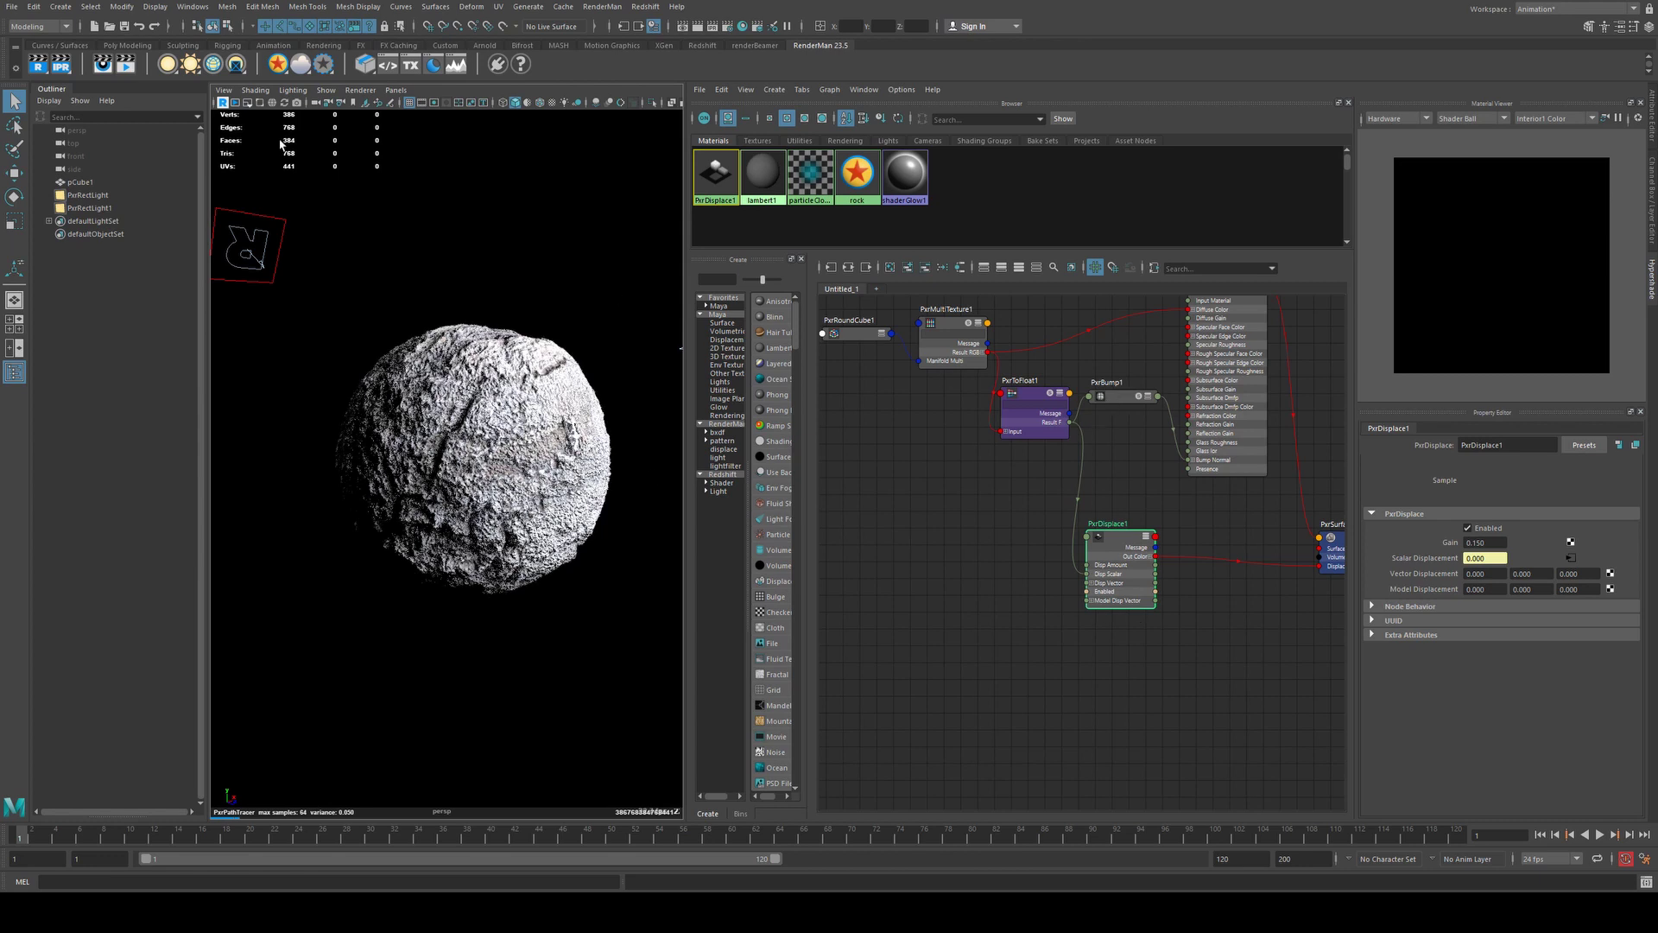
{"action": "left_click", "coordinate": [223, 102]}
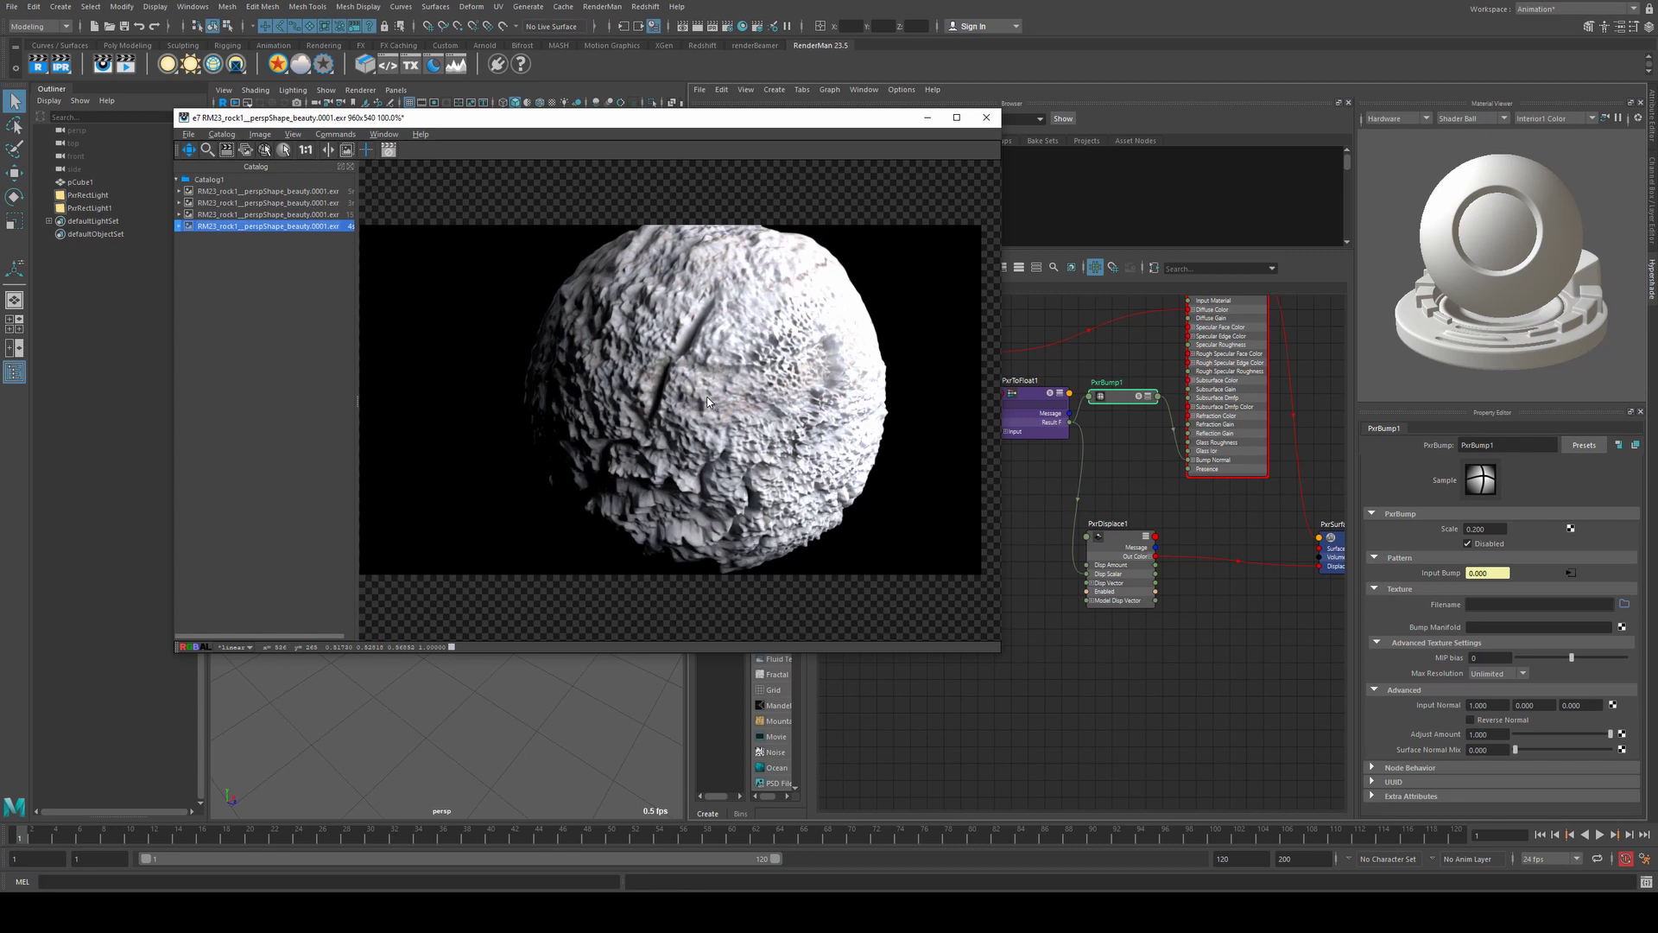
- Compare the latest beauty render of the sphere, made with bump disabled, against the preceding render in the image catalog
{"action": "left_click", "coordinate": [312, 213]}
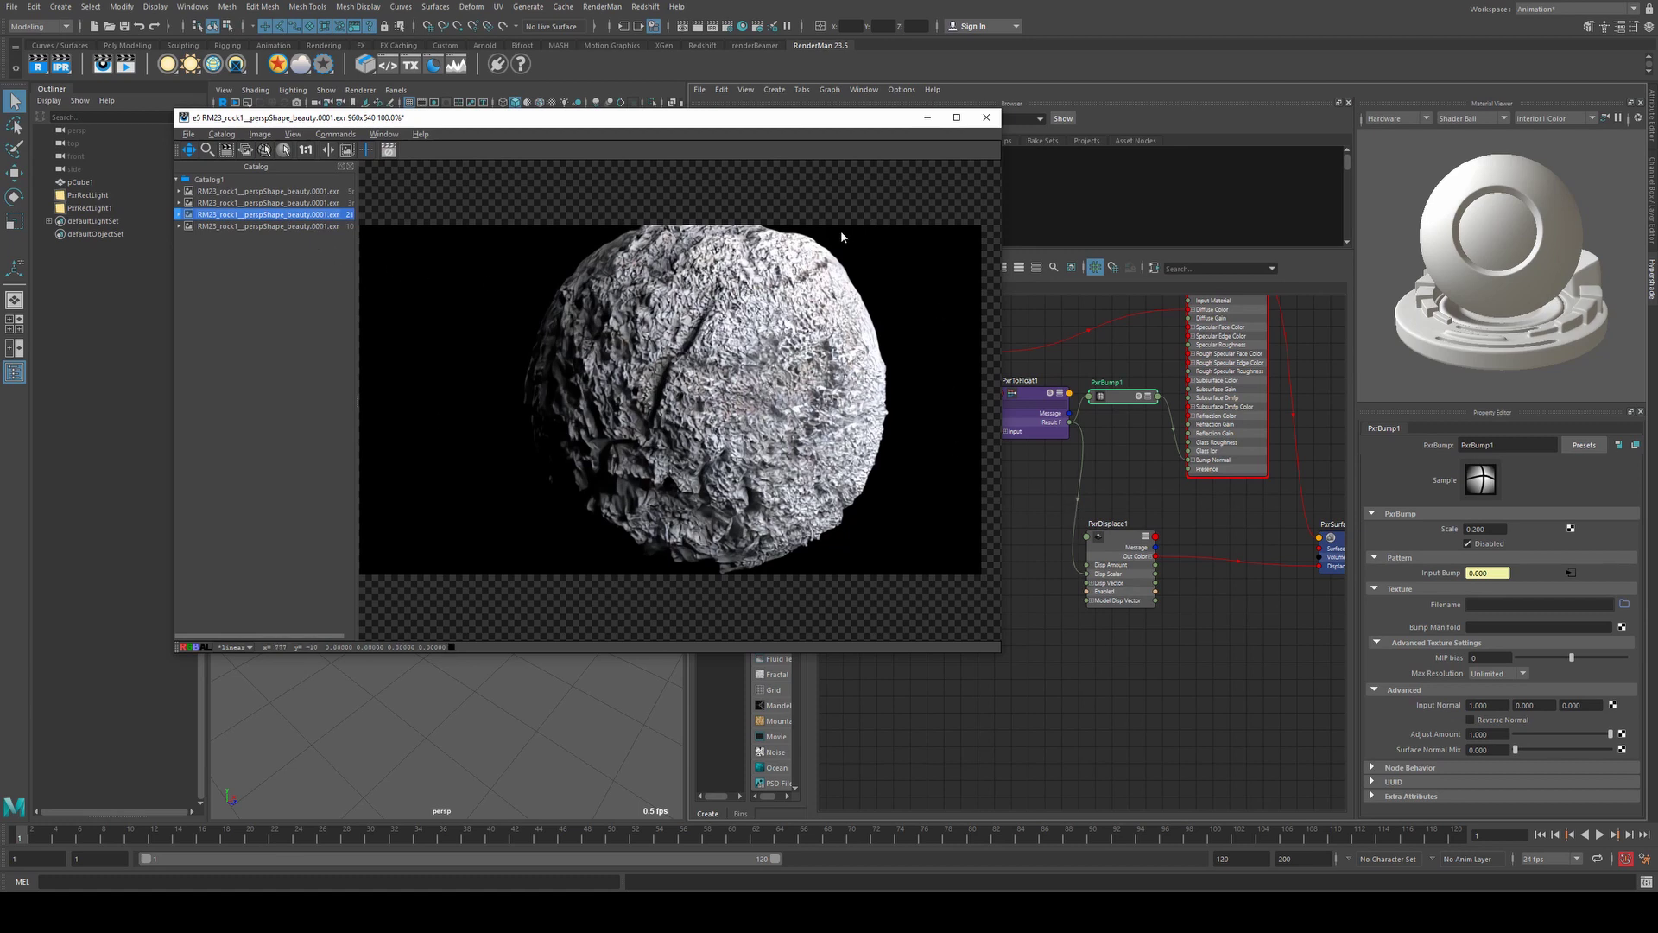
{"action": "left_click", "coordinate": [310, 227]}
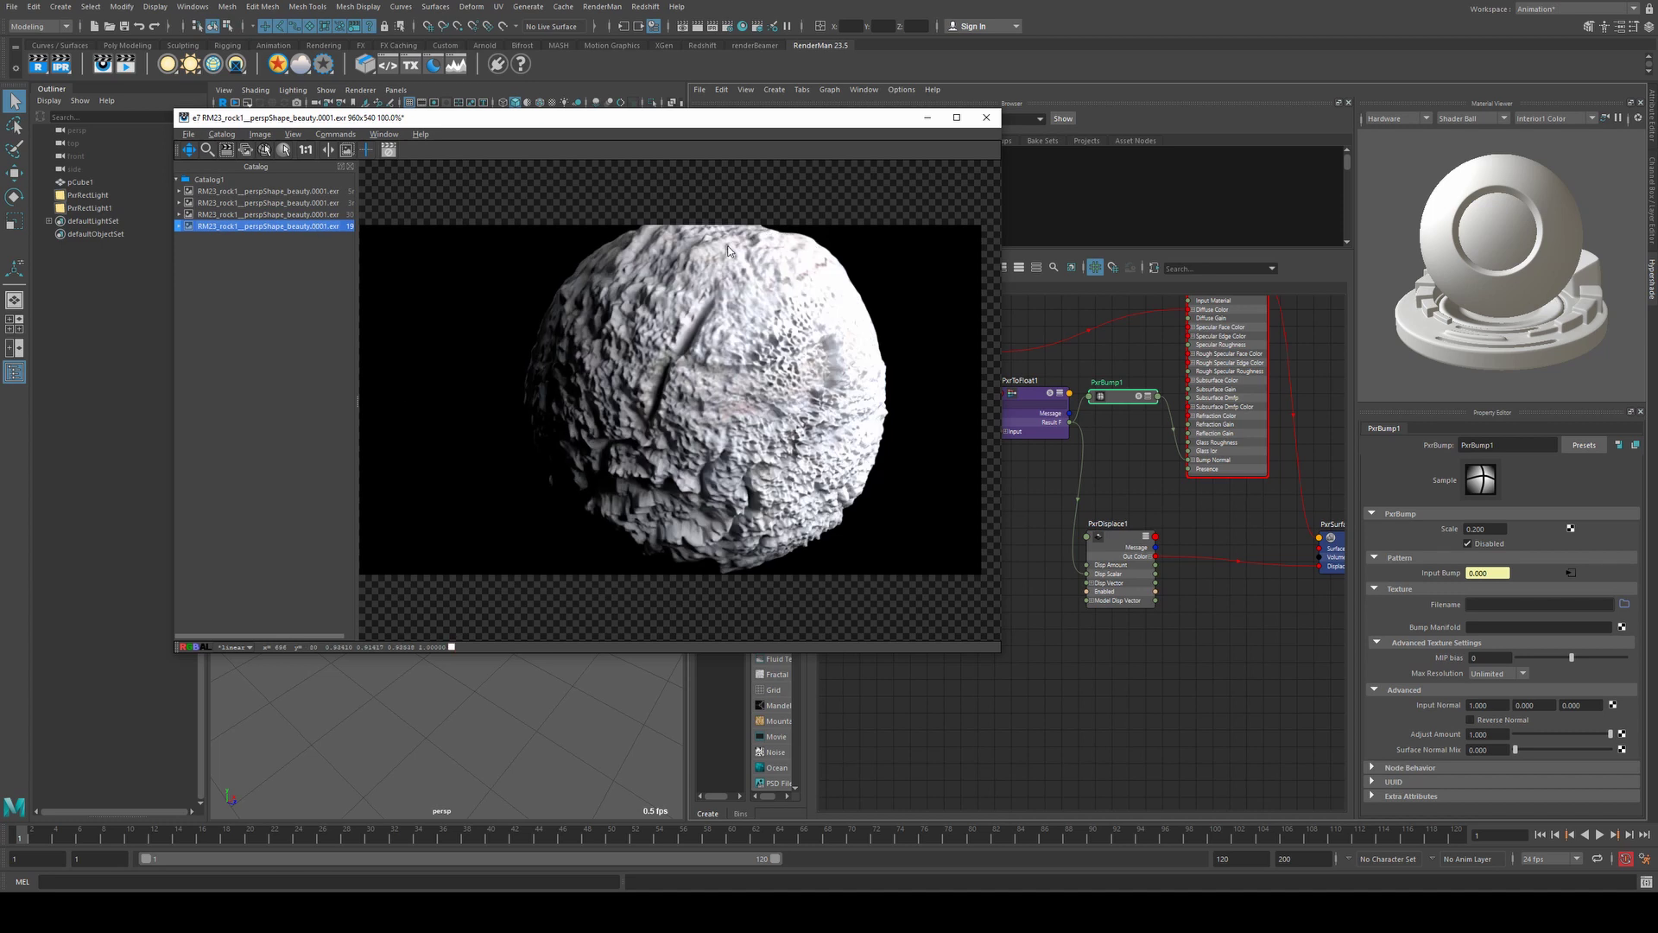
{"action": "left_click", "coordinate": [925, 119]}
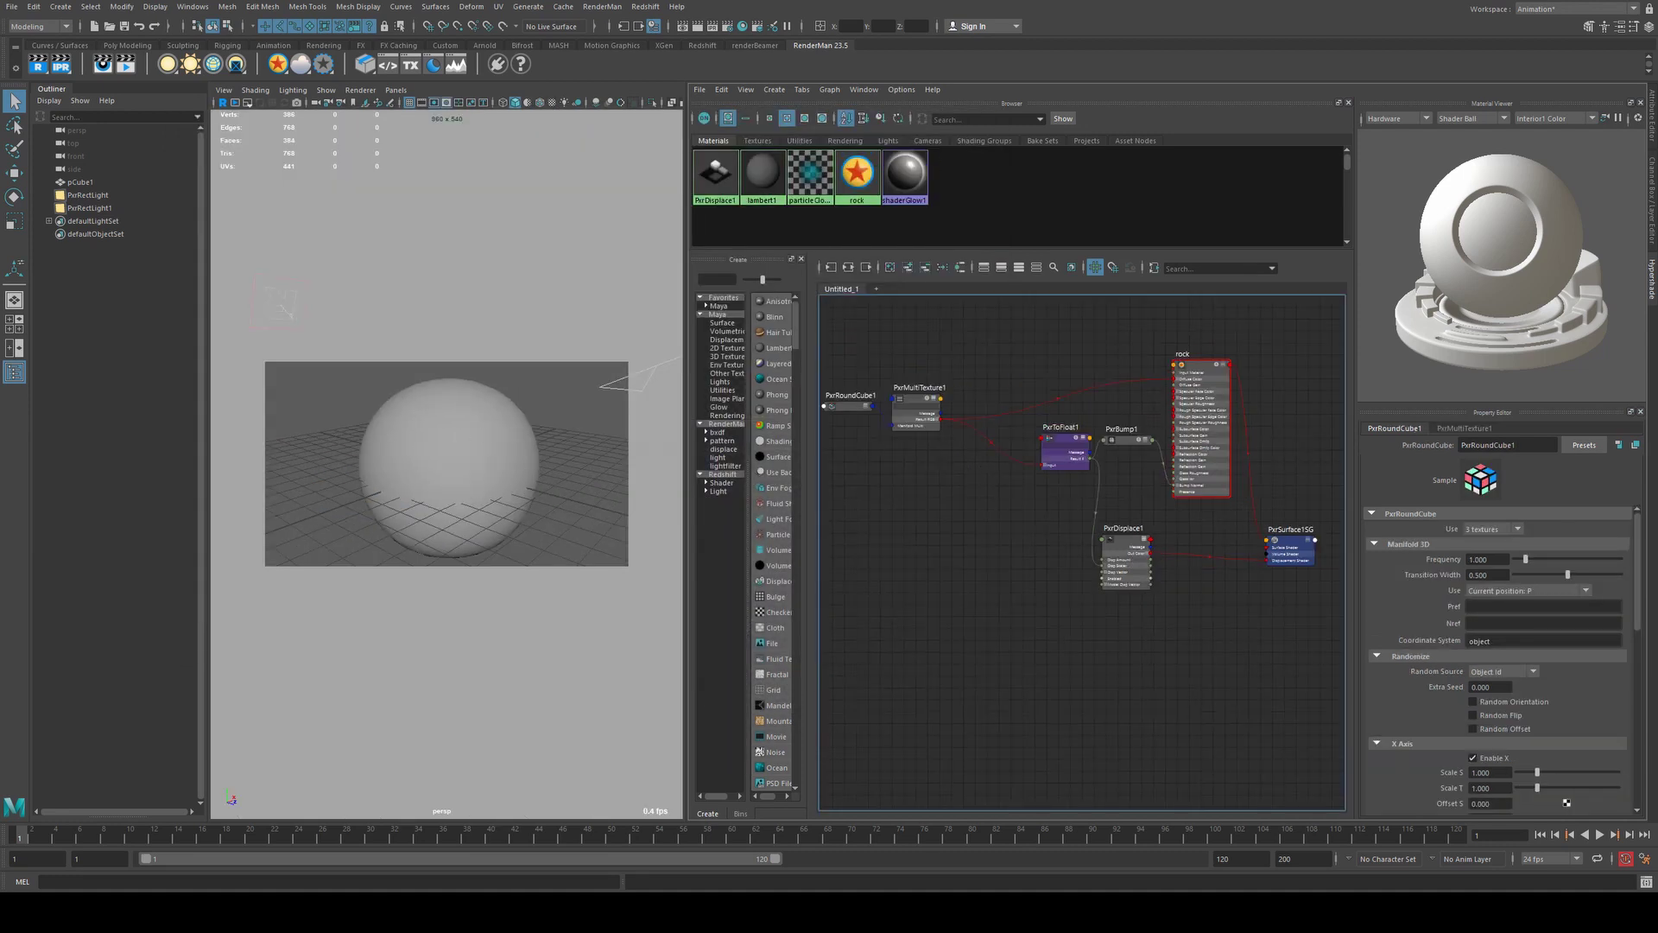
{"action": "key", "text": "alt+Tab"}
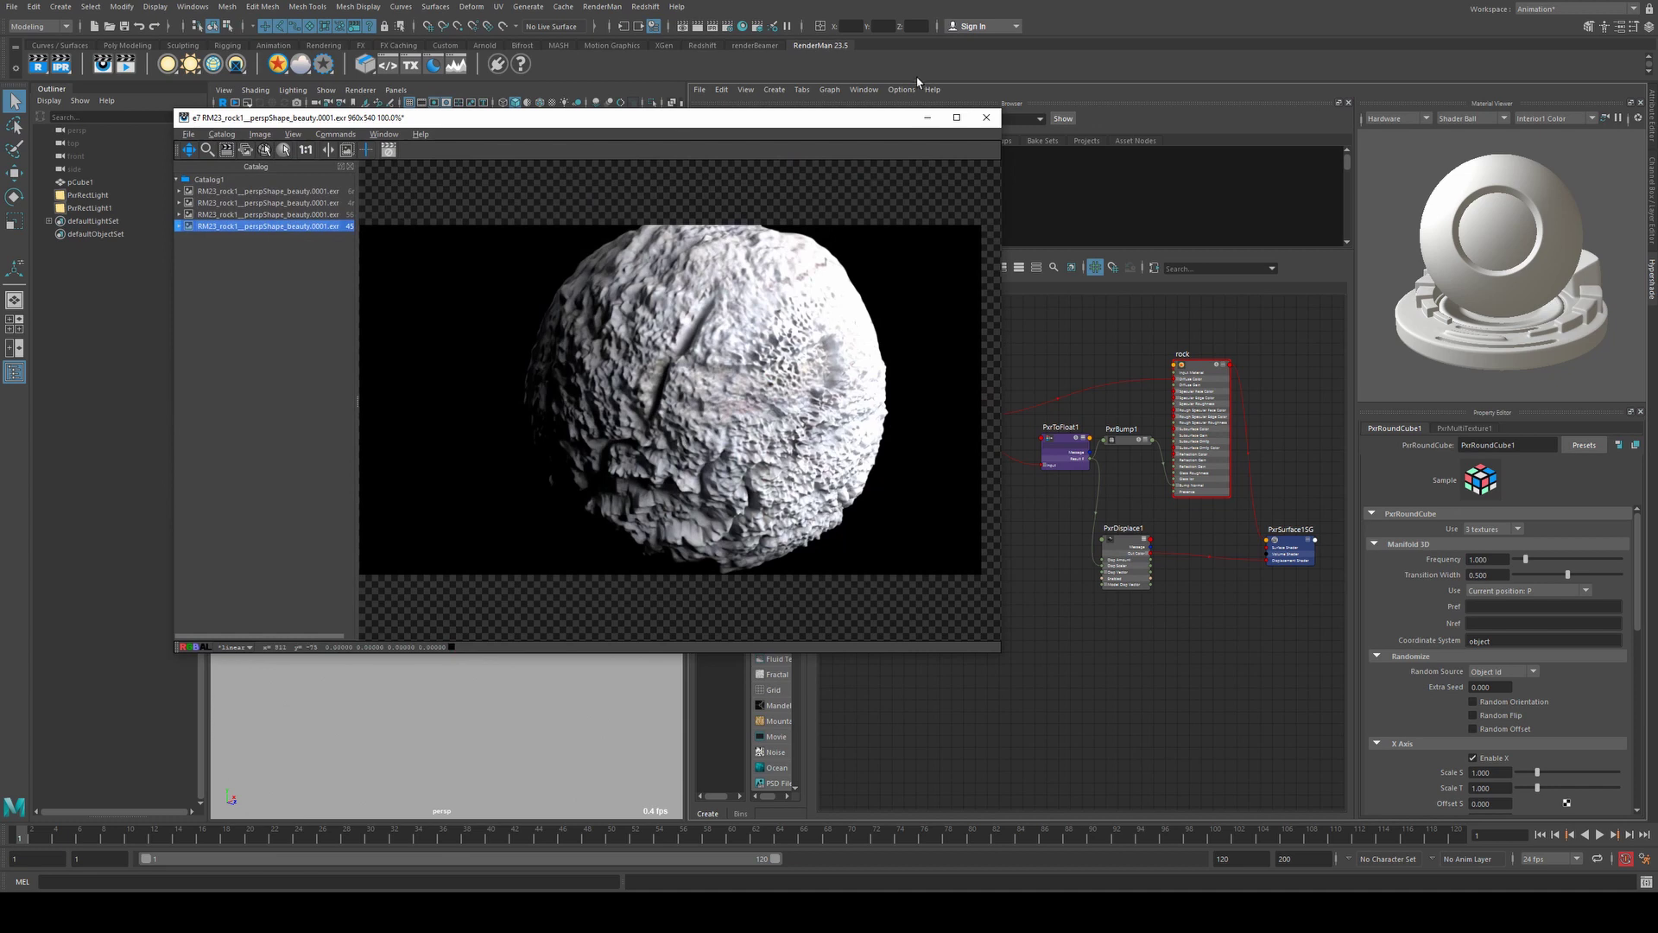
{"action": "left_click", "coordinate": [927, 117]}
- Add a PxrHSL node above PxrToFloat and connect PxrMultiTexture's Result RGB to its Input RGB
{"action": "scroll", "coordinate": [974, 436], "scroll_direction": "up", "scroll_amount": 2}
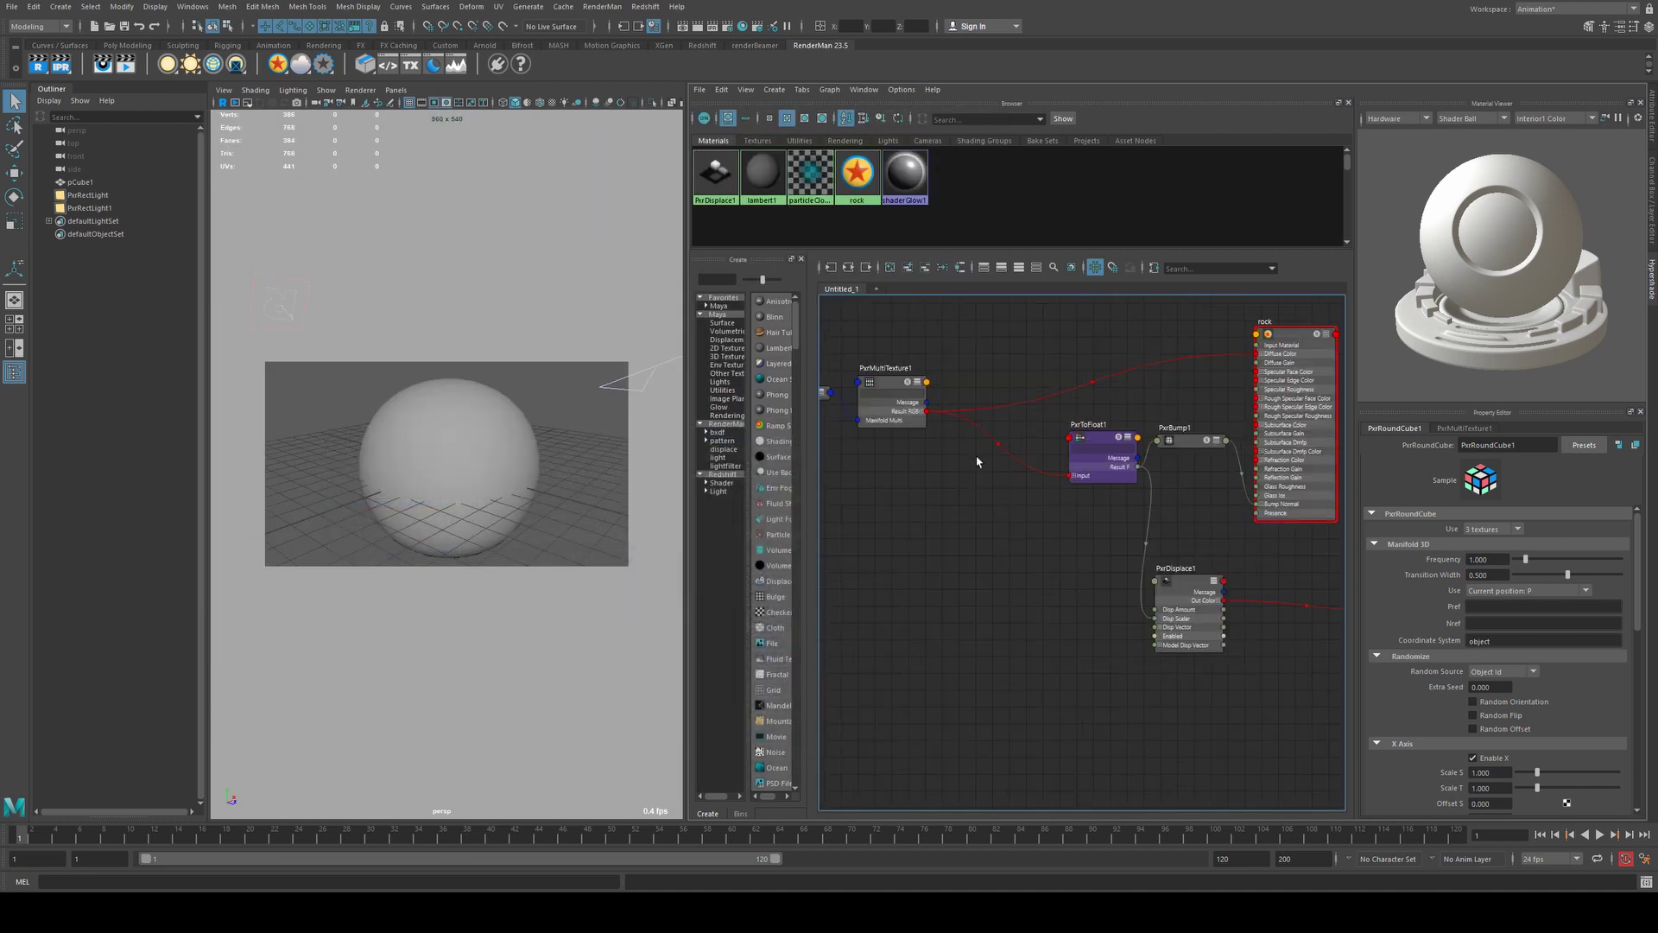
{"action": "key", "text": "Tab"}
{"action": "type", "text": "hsl"}
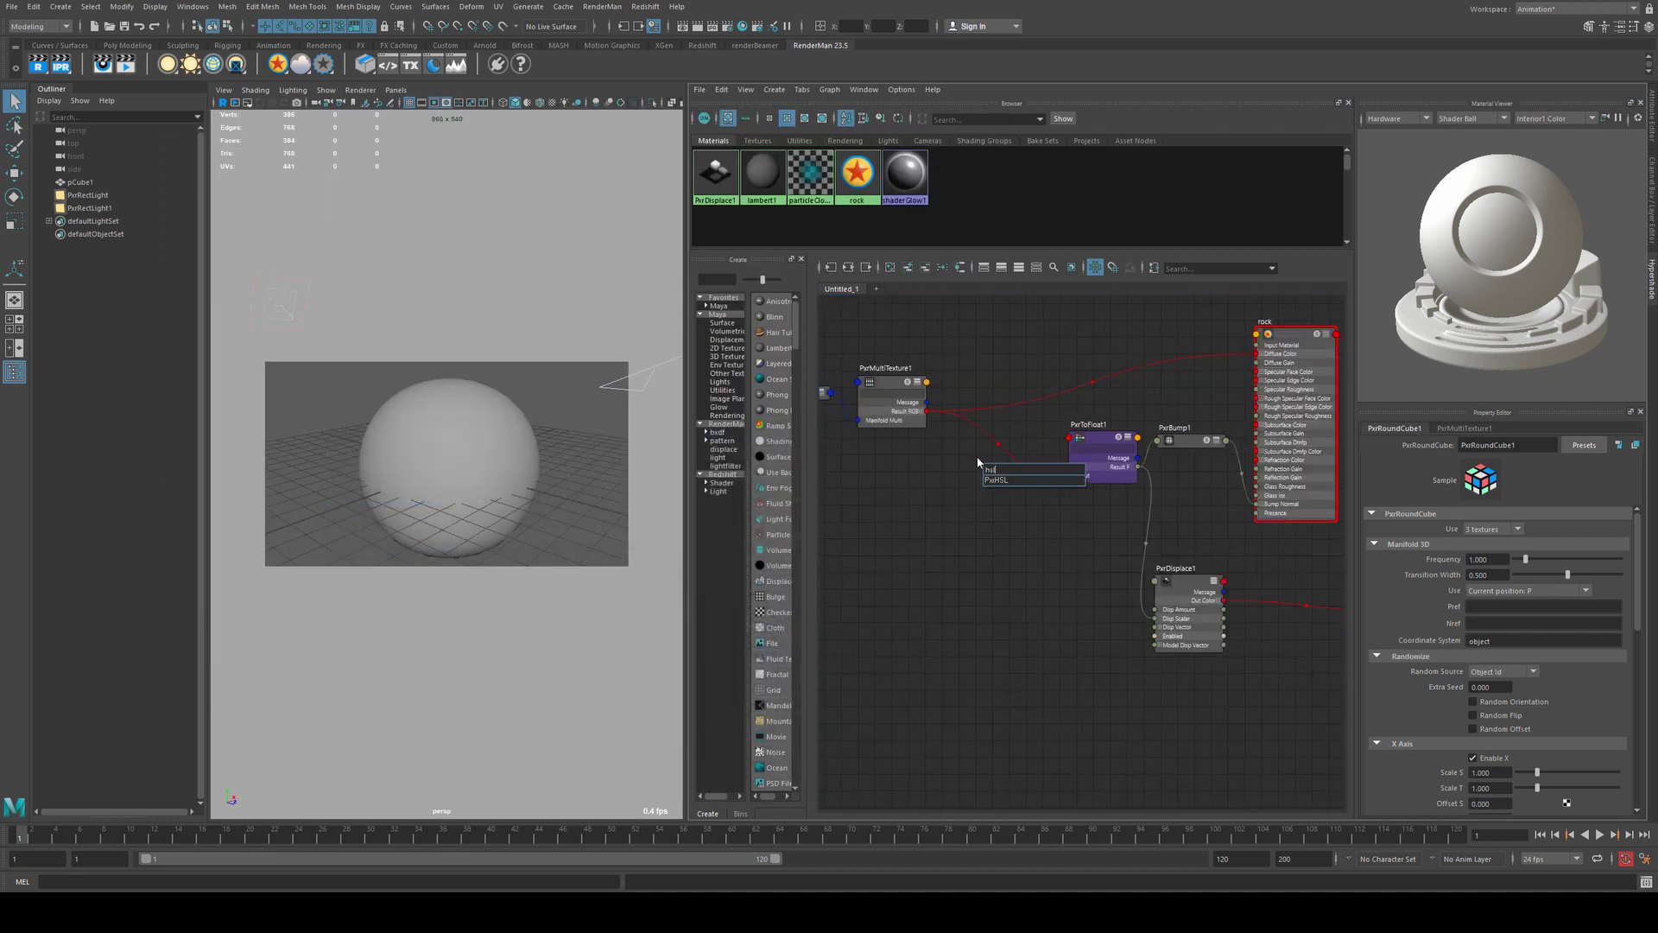
{"action": "key", "text": "Return"}
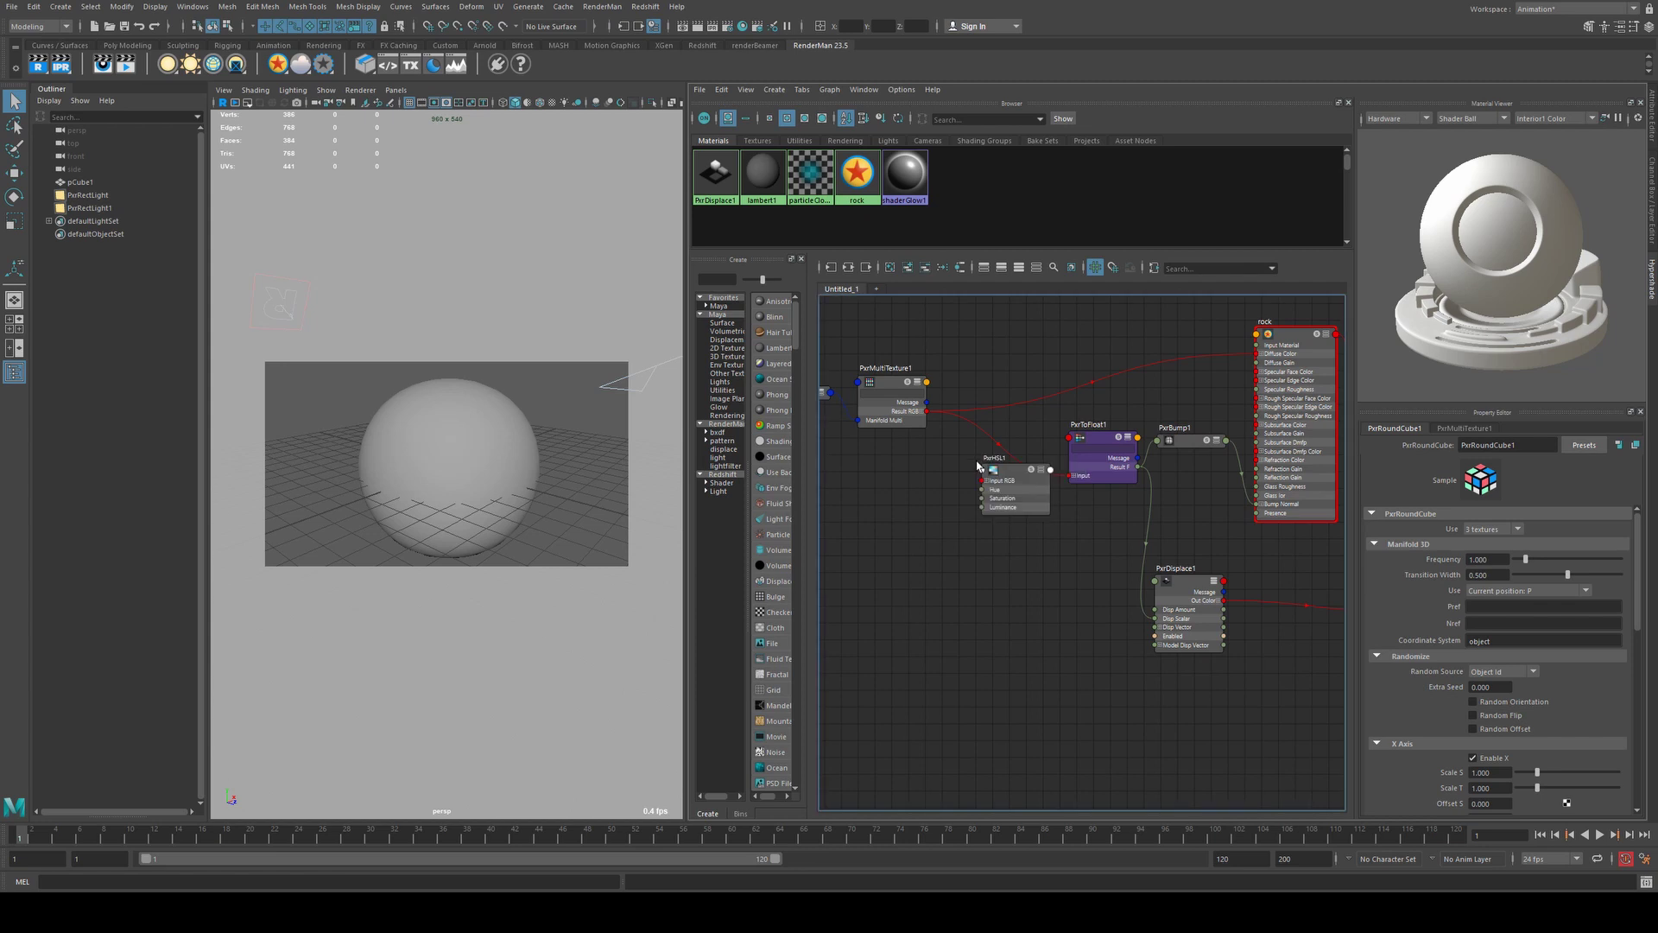
{"action": "left_click_drag", "start_coordinate": [1006, 469], "coordinate": [1007, 339]}
{"action": "left_click_drag", "start_coordinate": [930, 412], "coordinate": [983, 345]}
- Connect the PxrHSL node's Result RGB to the rock material's Diffuse Color and raise its Saturation to 2
{"action": "middle_click_drag", "start_coordinate": [1067, 336], "coordinate": [1016, 385], "text": "alt"}
{"action": "key", "text": "3"}
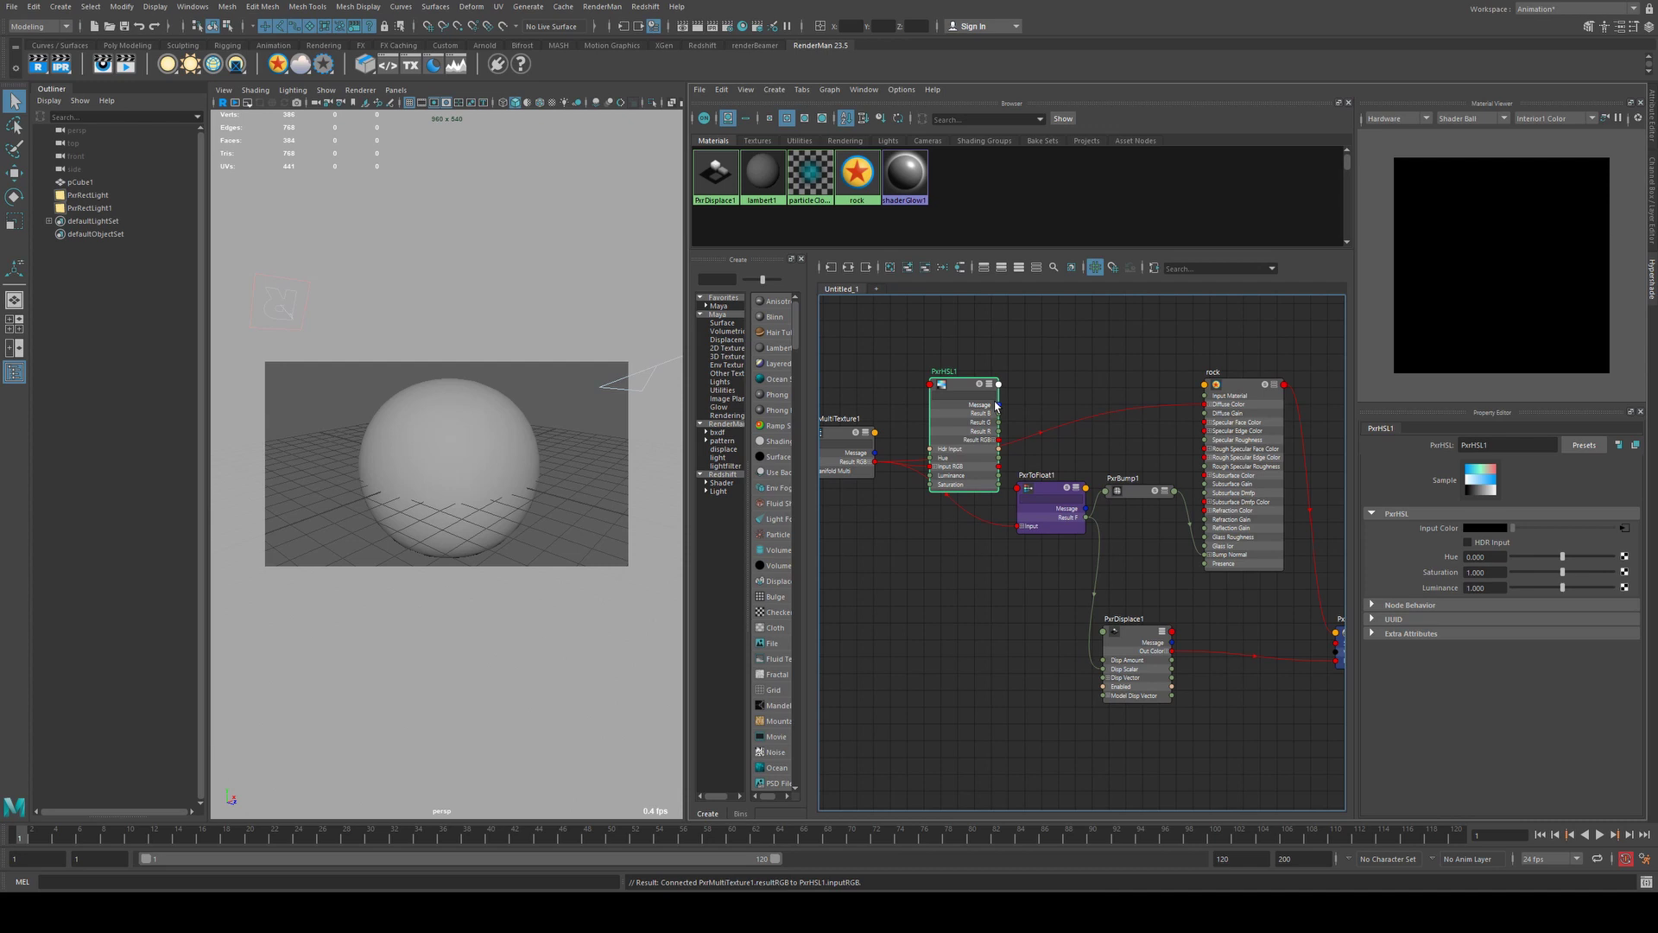
{"action": "left_click_drag", "start_coordinate": [998, 440], "coordinate": [1209, 404]}
{"action": "key", "text": "2"}
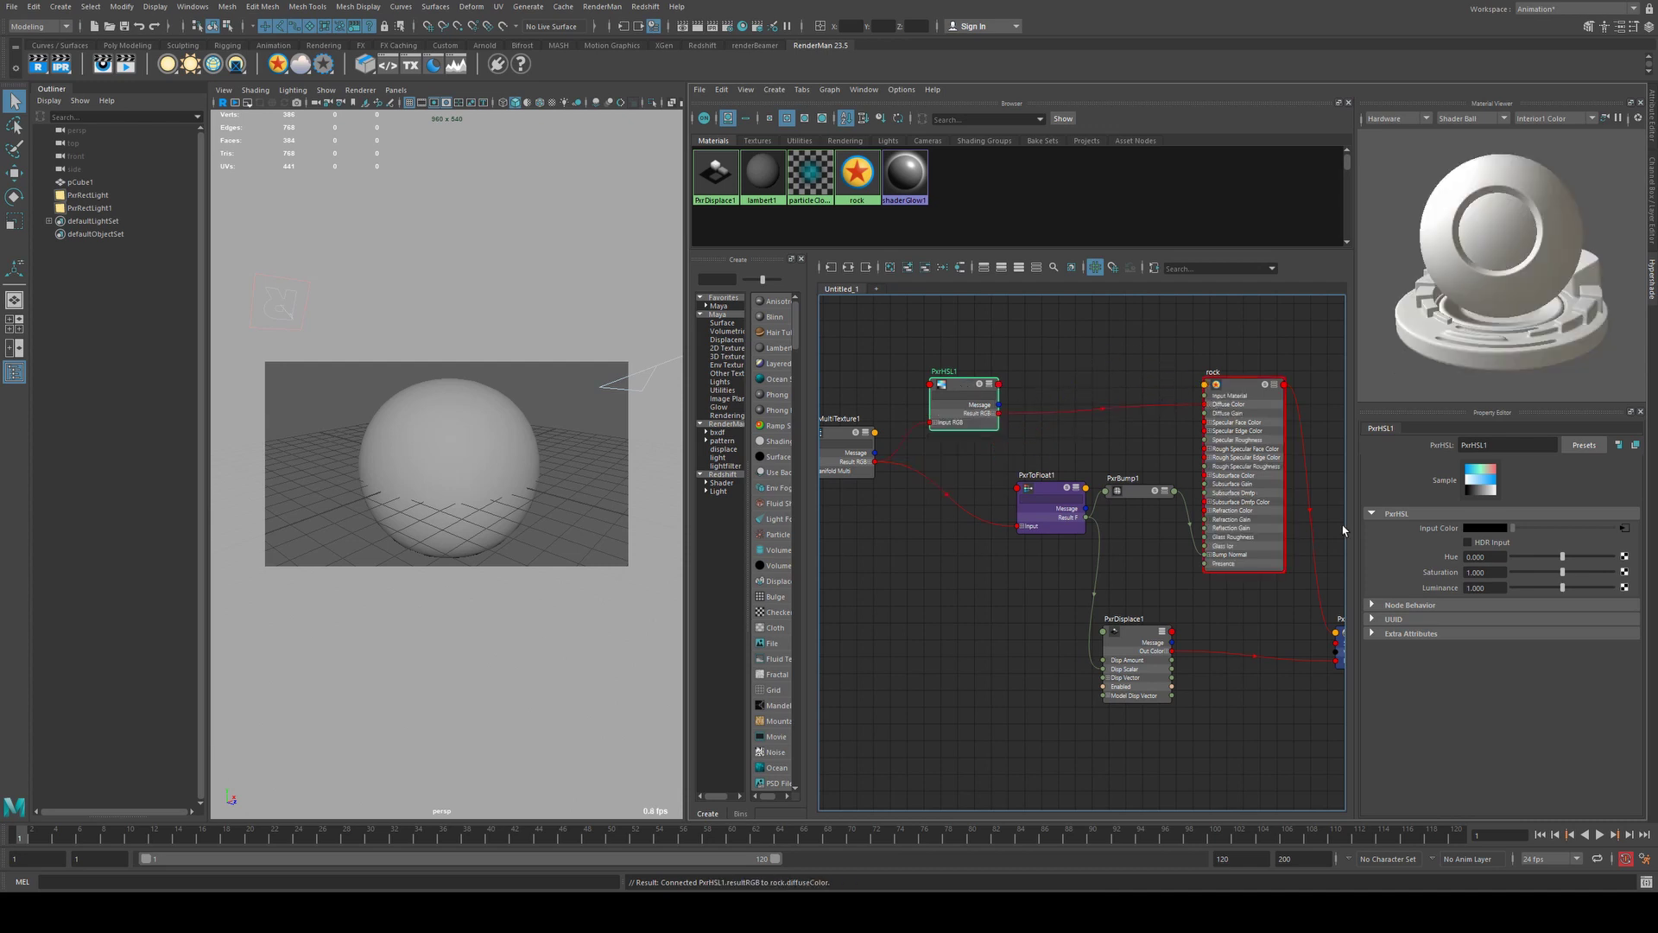
{"action": "left_click_drag", "start_coordinate": [1538, 577], "coordinate": [1647, 580]}
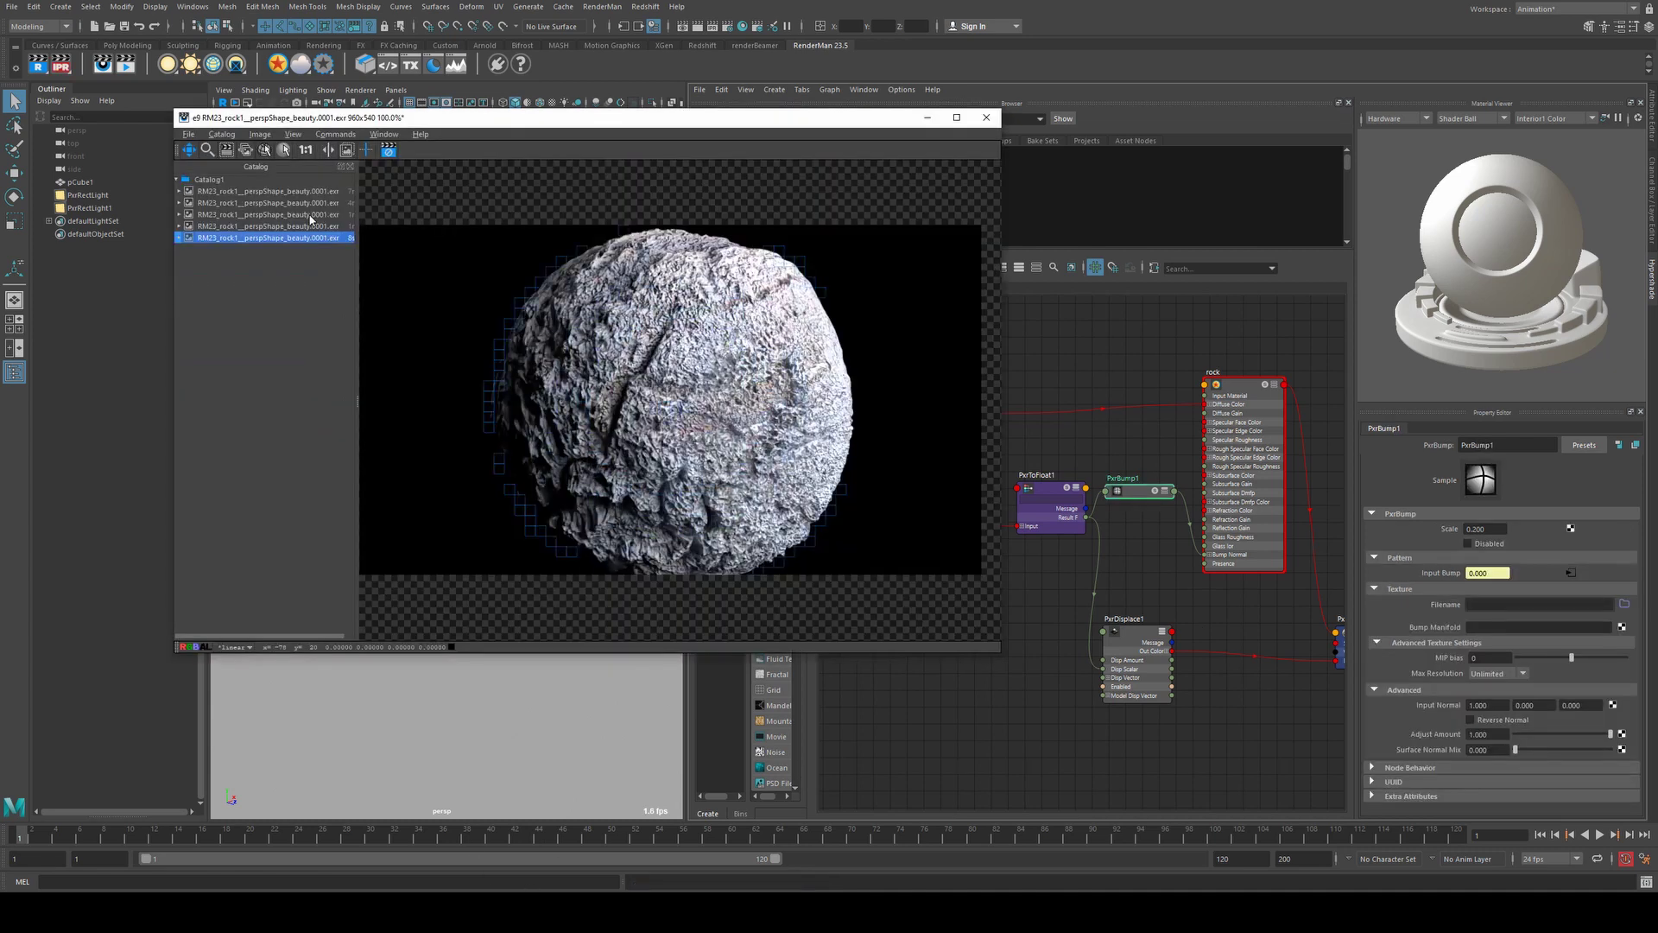
- Compare the new saturated render with the third catalog image, and minimize the image viewer
{"action": "left_click", "coordinate": [311, 216]}
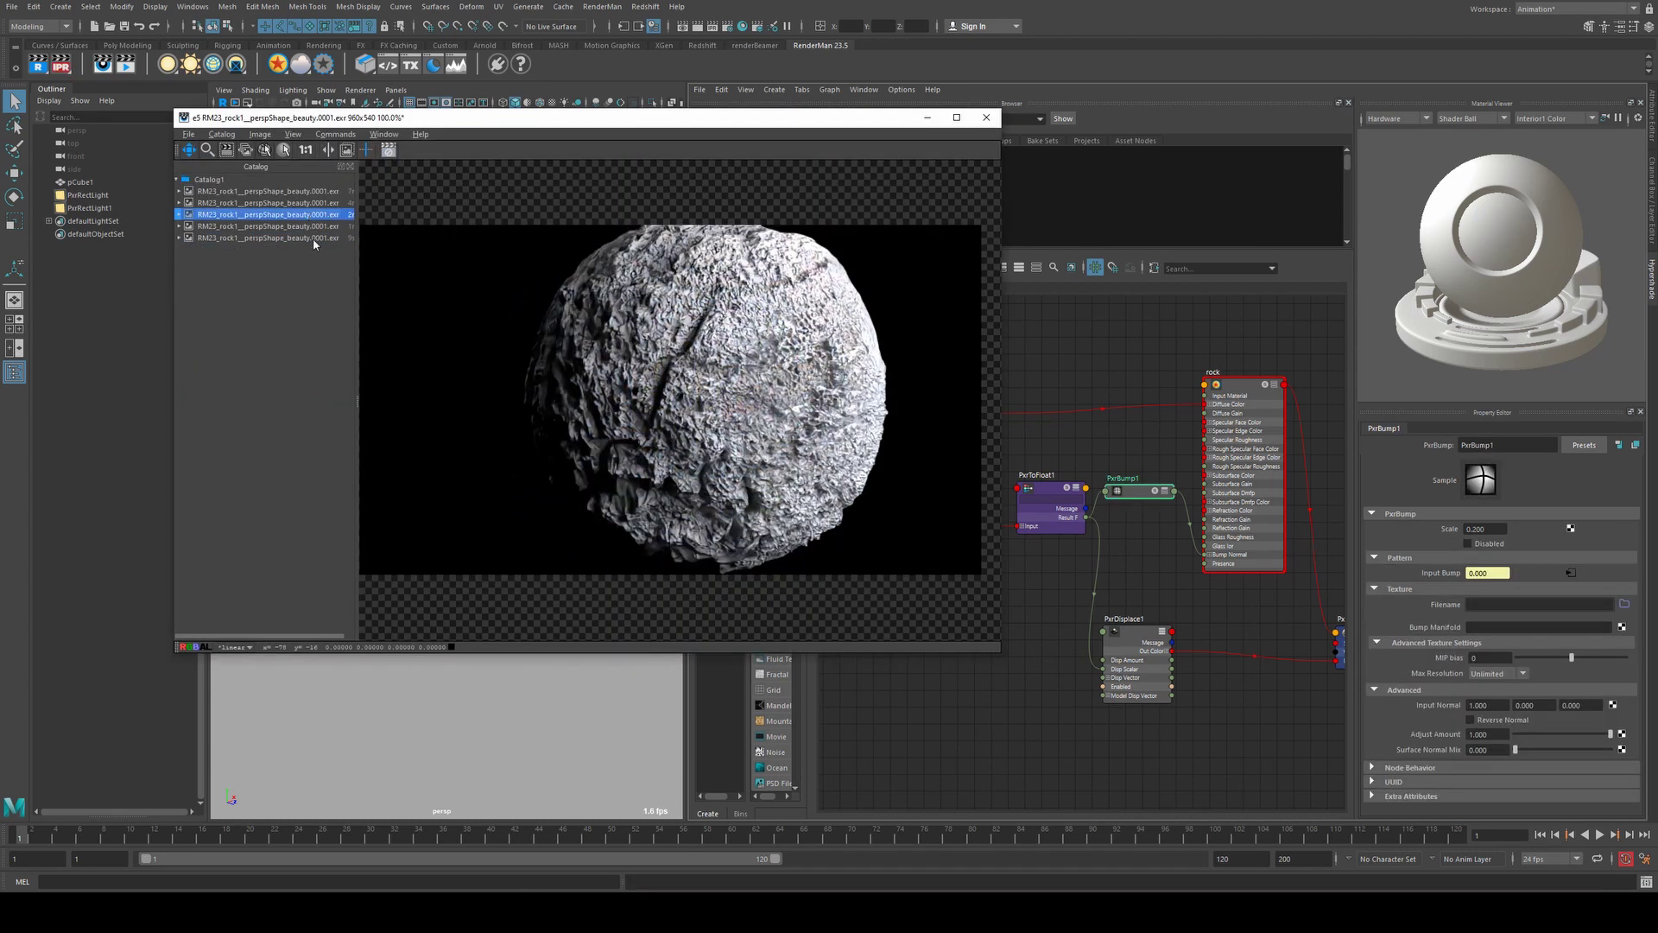
{"action": "left_click", "coordinate": [313, 240]}
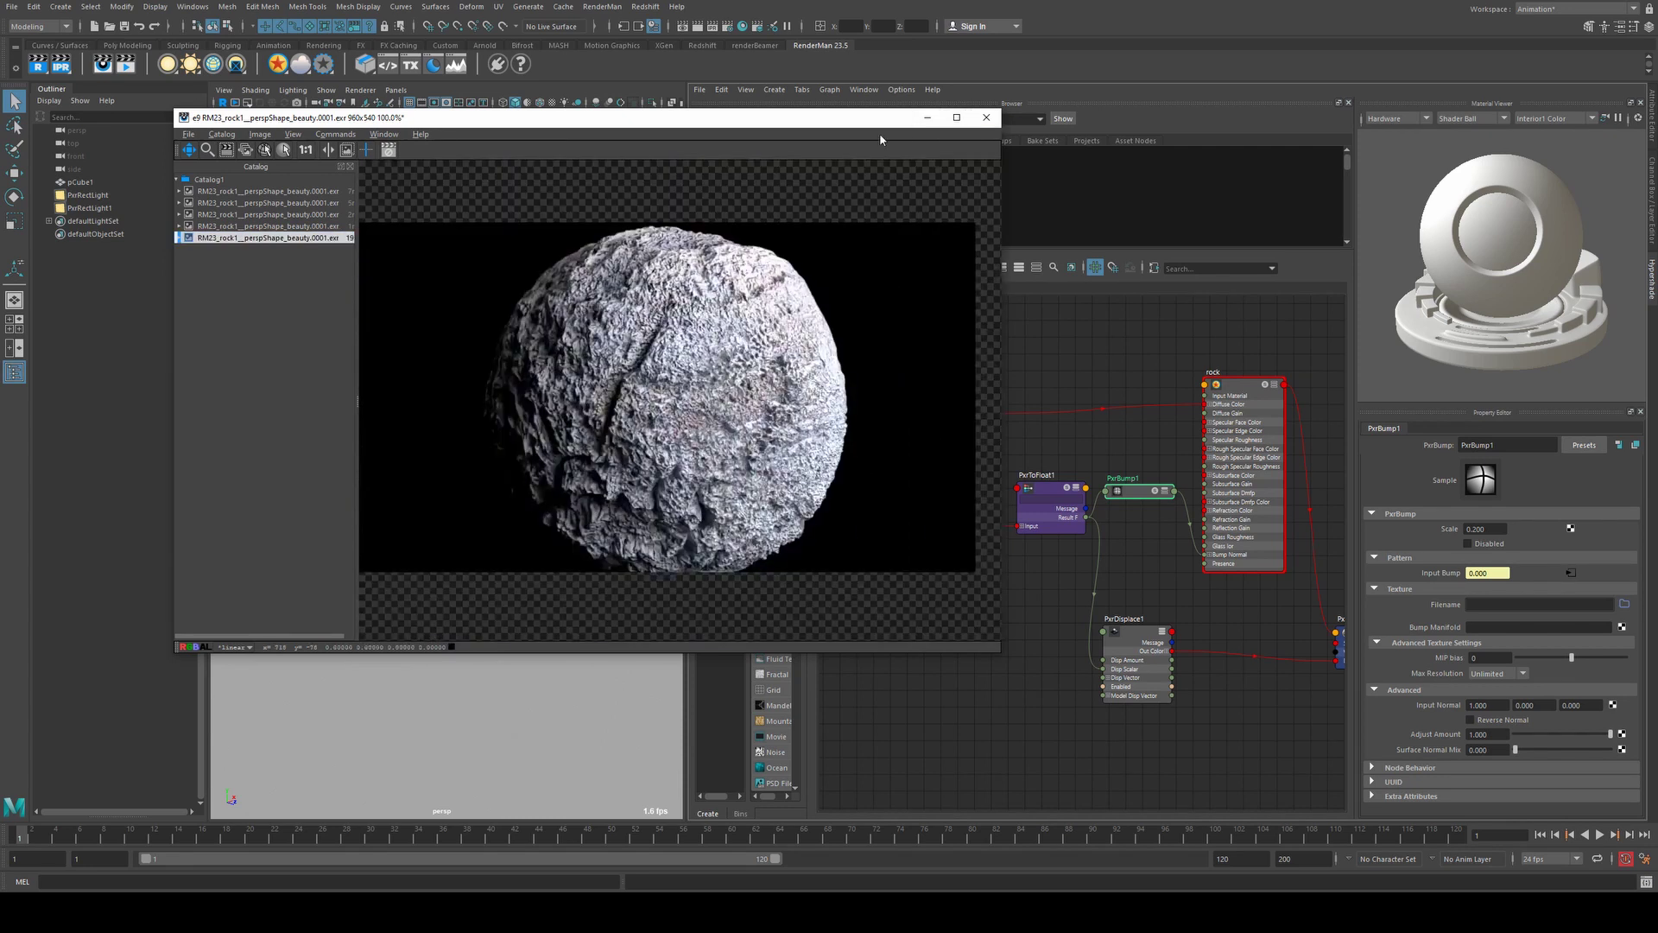
{"action": "left_click", "coordinate": [926, 118]}
- Collapse the shading nodes and arrange PxrRoundCube, PxrMultiTexture and PxrHSL in a row, with PxrToFloat and PxrBump below
{"action": "scroll", "coordinate": [936, 339], "scroll_direction": "down", "scroll_amount": 2}
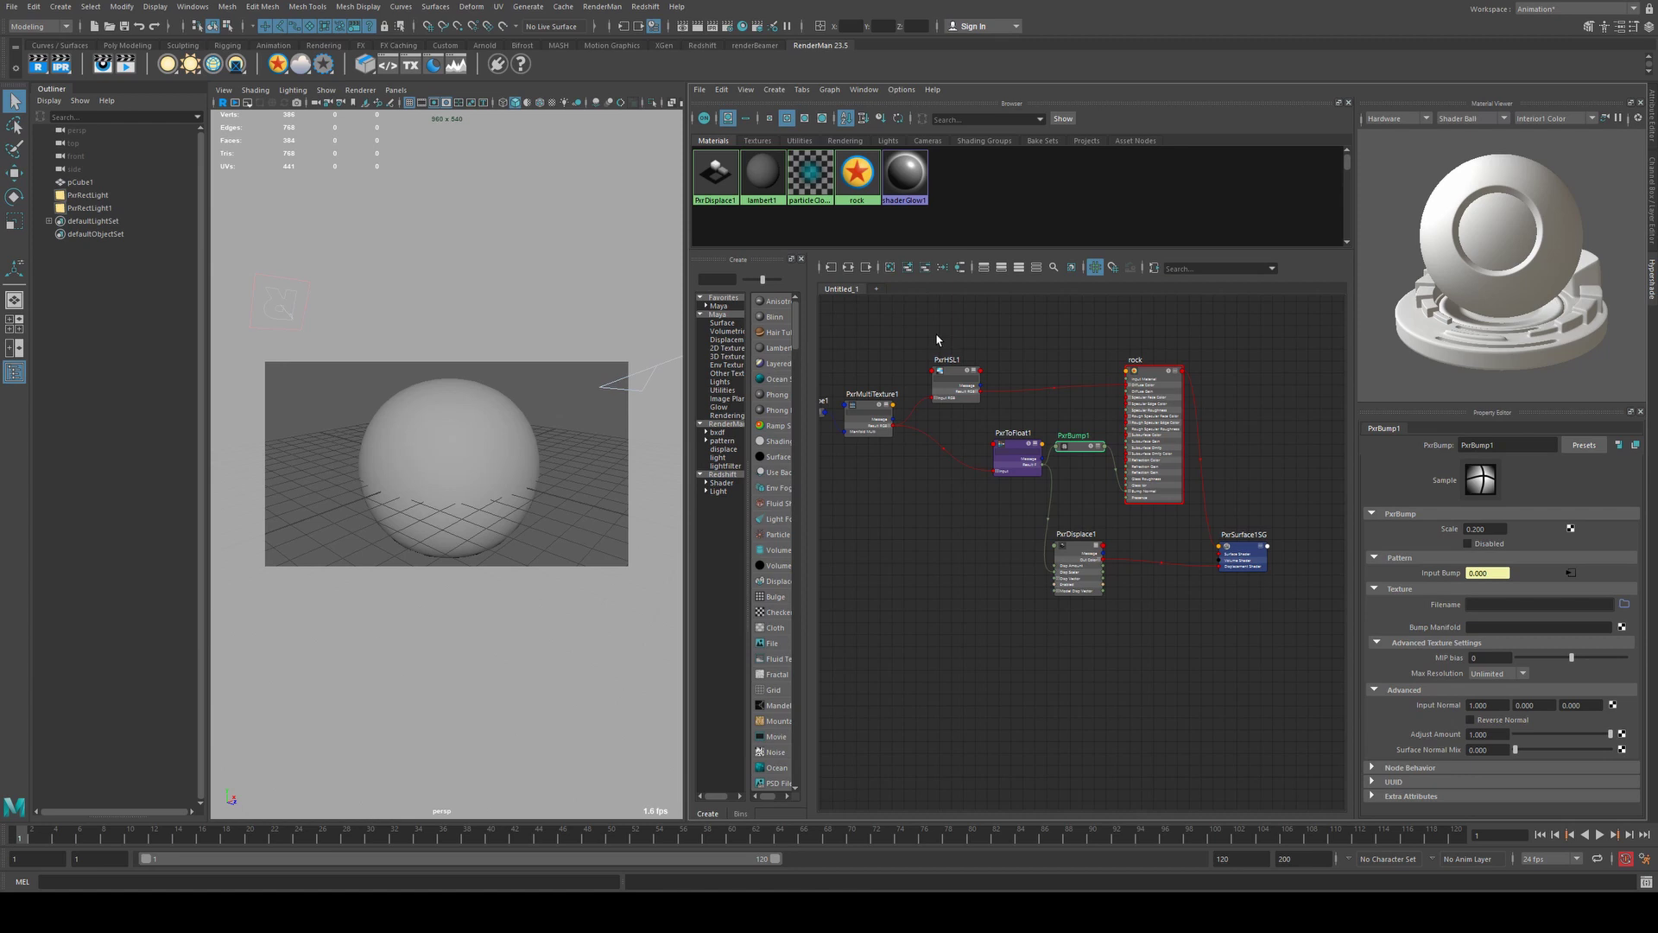
{"action": "middle_click_drag", "start_coordinate": [937, 341], "coordinate": [1040, 350], "text": "alt"}
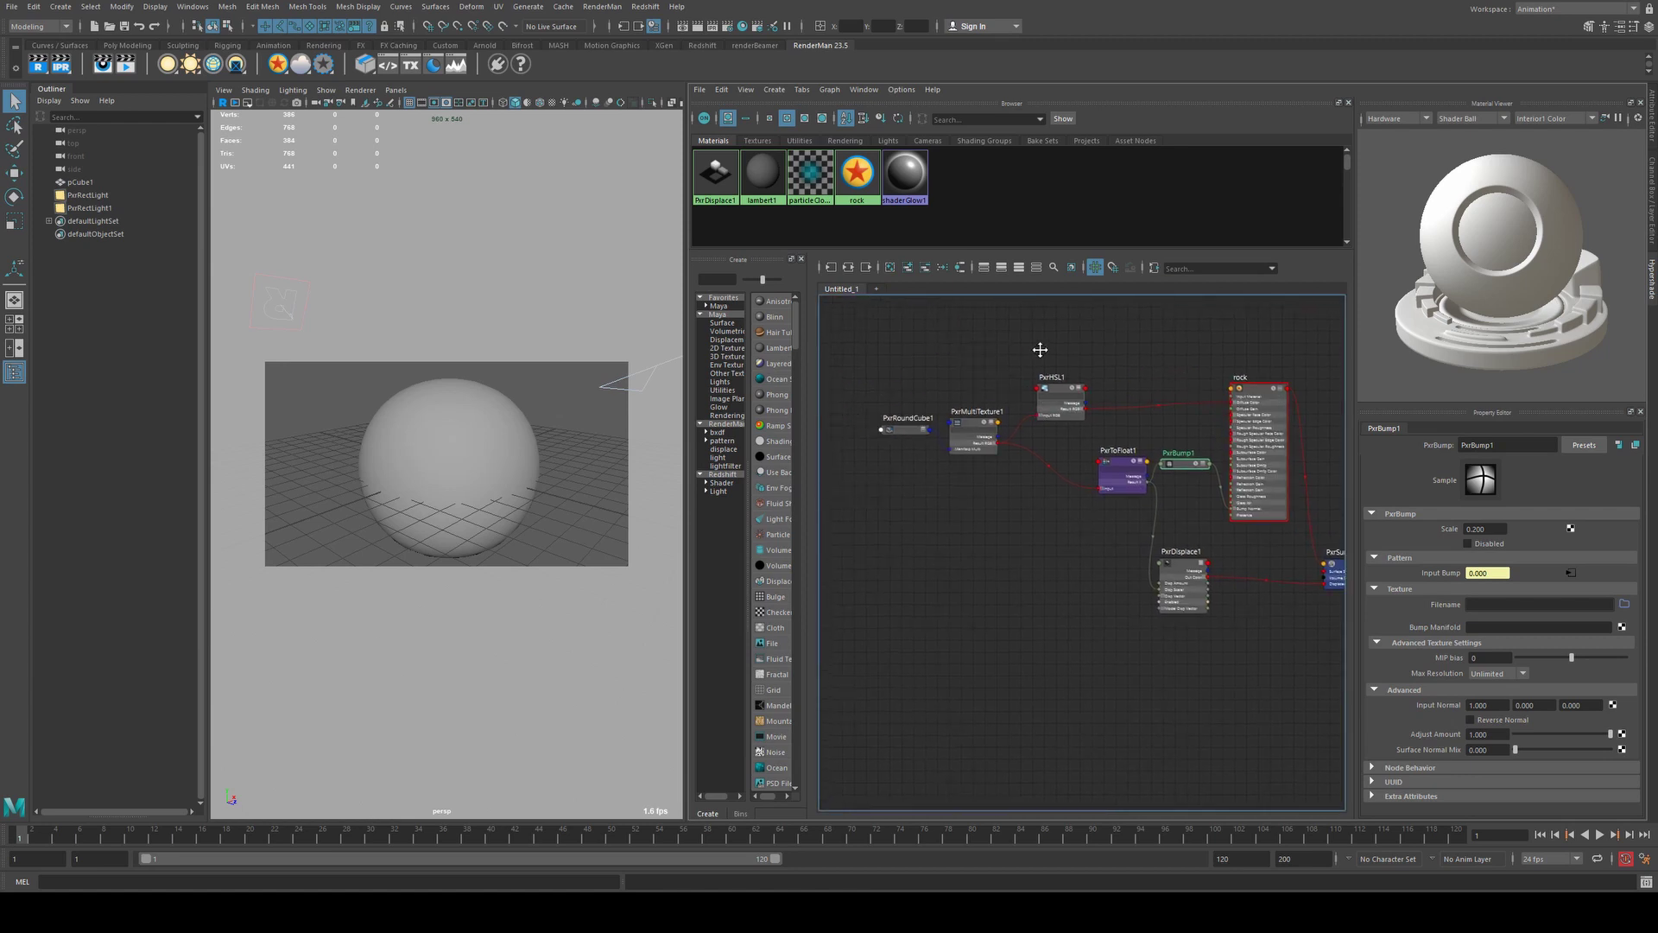
{"action": "left_click", "coordinate": [975, 419]}
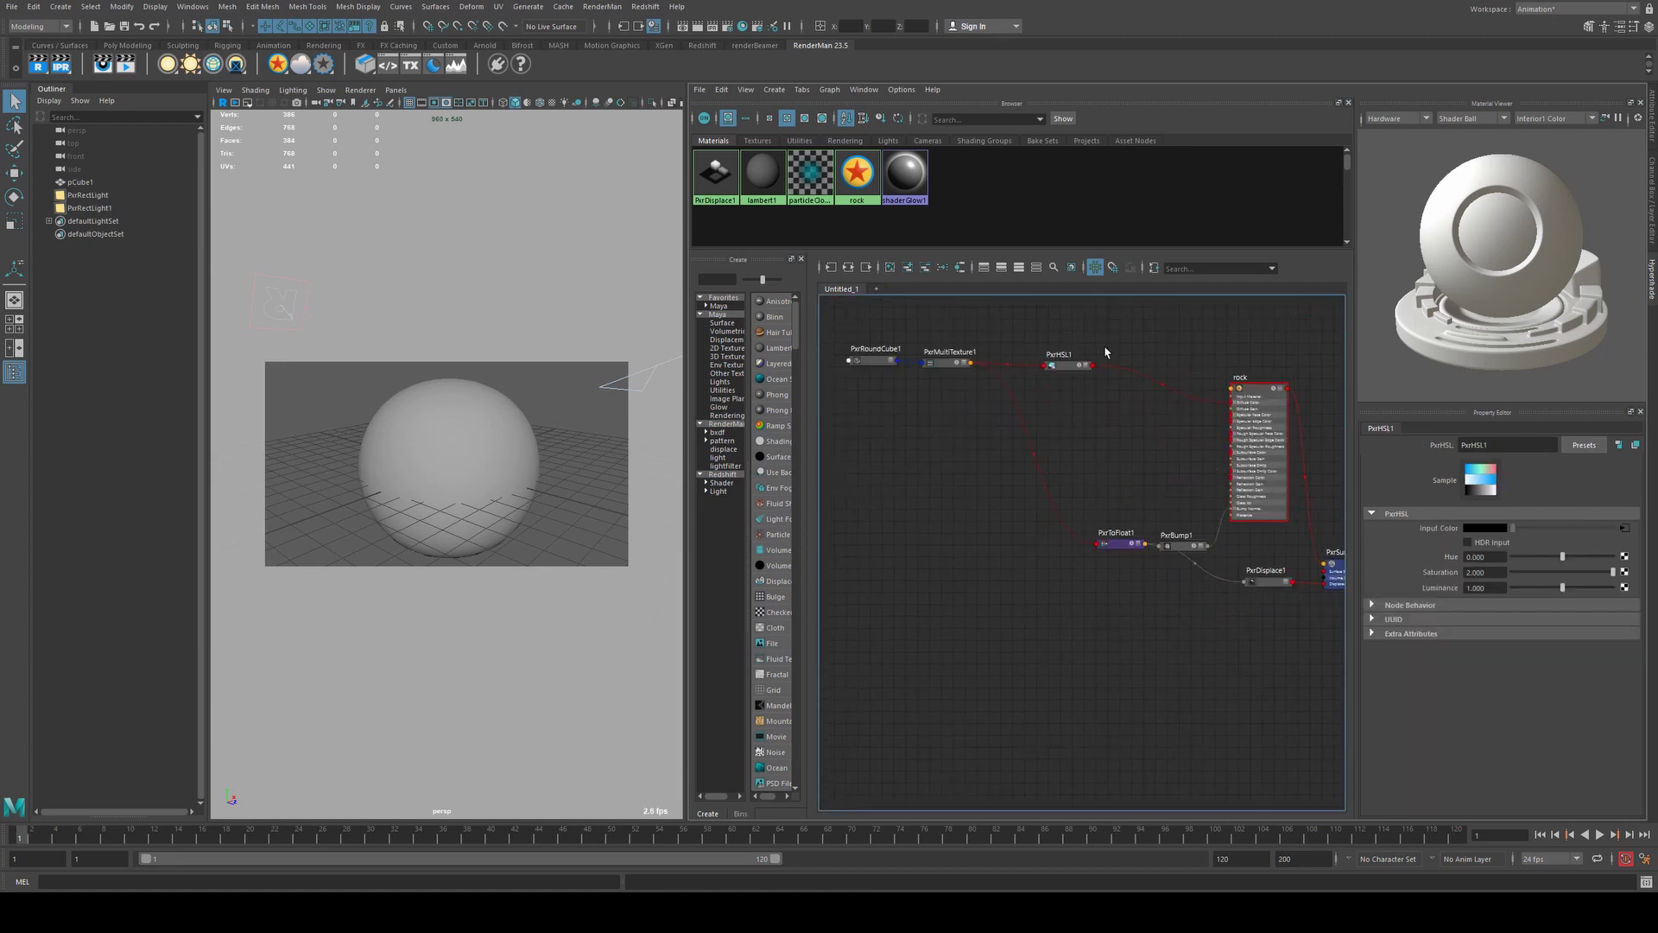
- Add a PxrDirt node and place it directly above the PxrHSL node
{"action": "key", "text": "Tab"}
{"action": "type", "text": "px"}
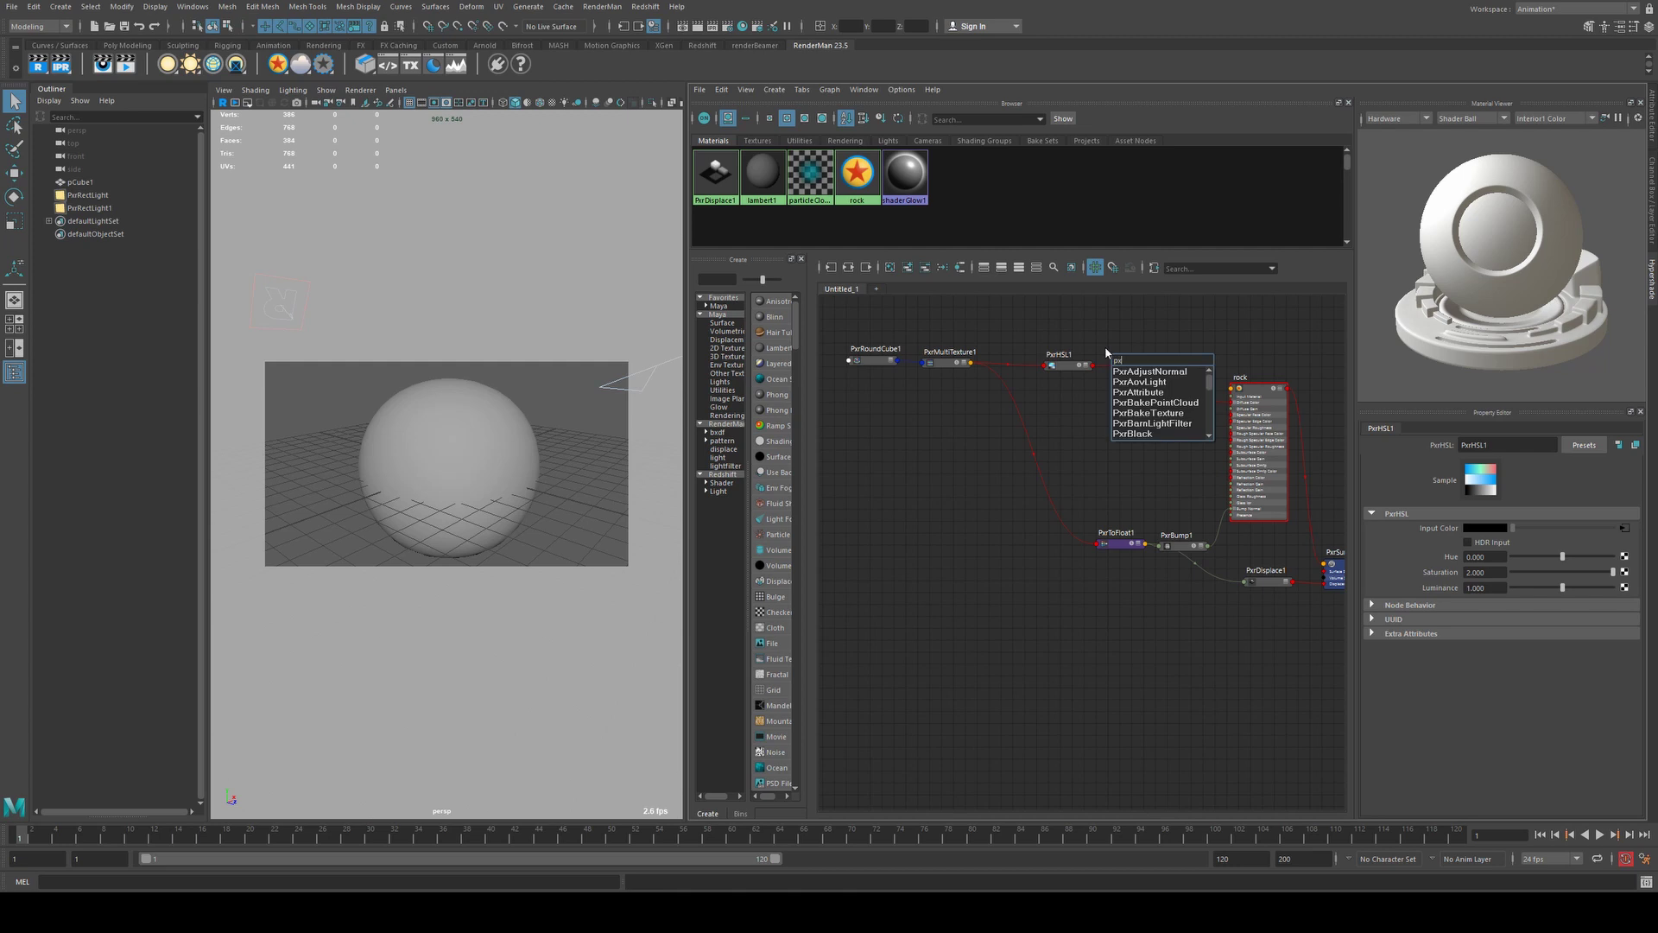
{"action": "type", "text": "rdirt"}
{"action": "key", "text": "Down"}
{"action": "key", "text": "Return"}
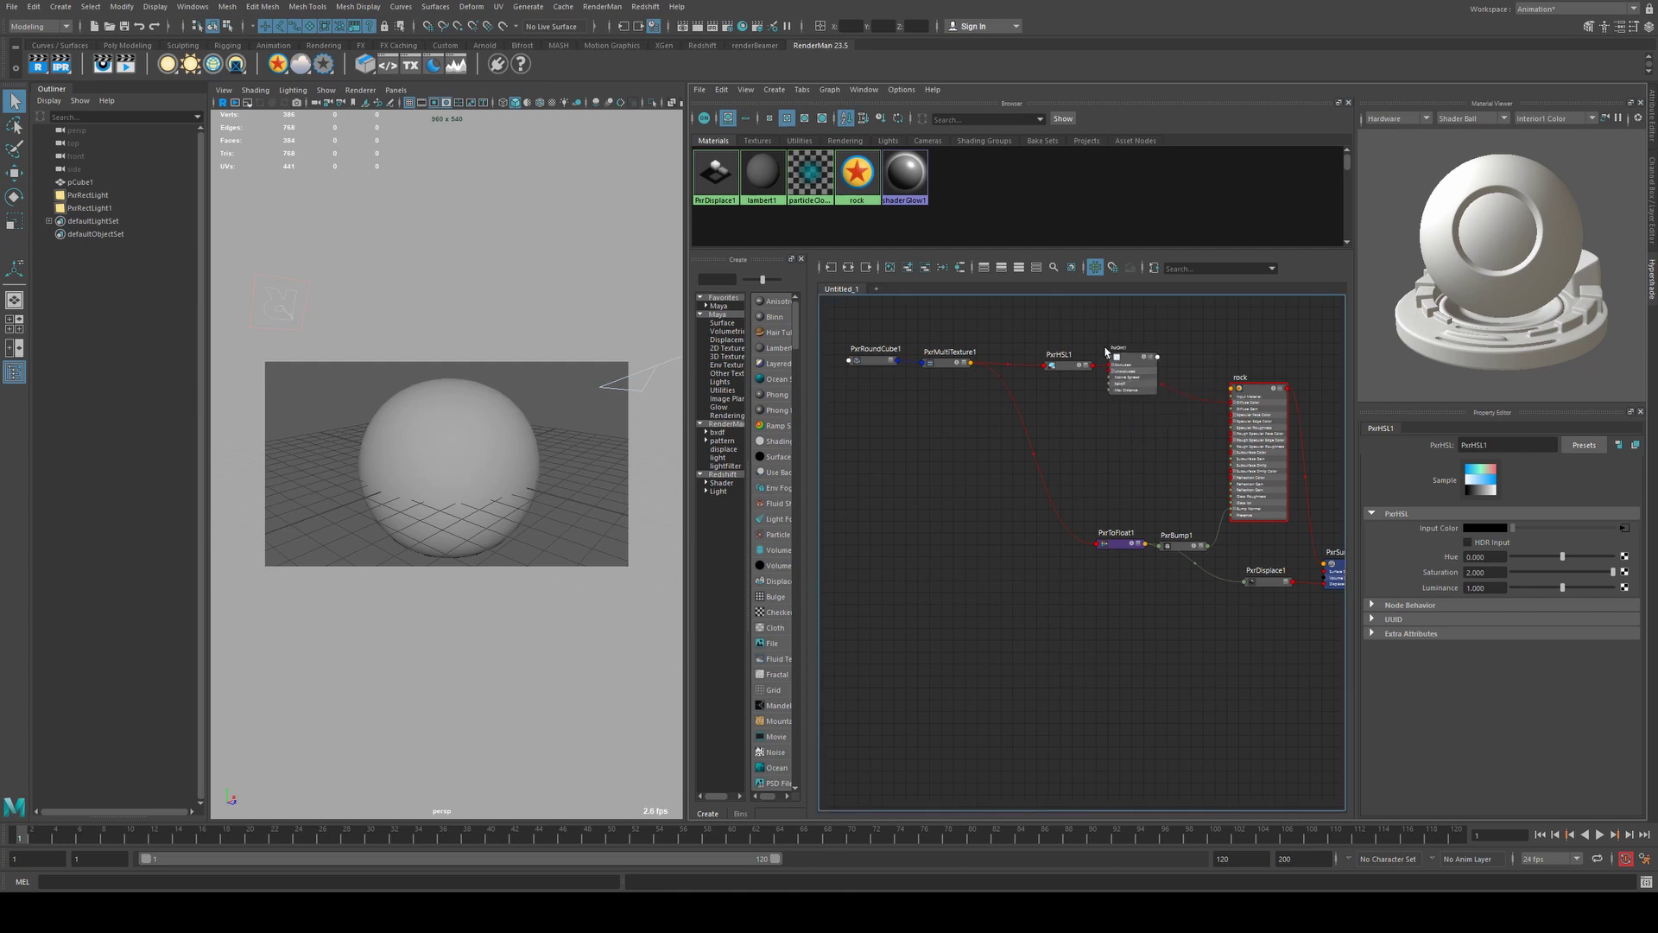
{"action": "left_click", "coordinate": [1125, 356]}
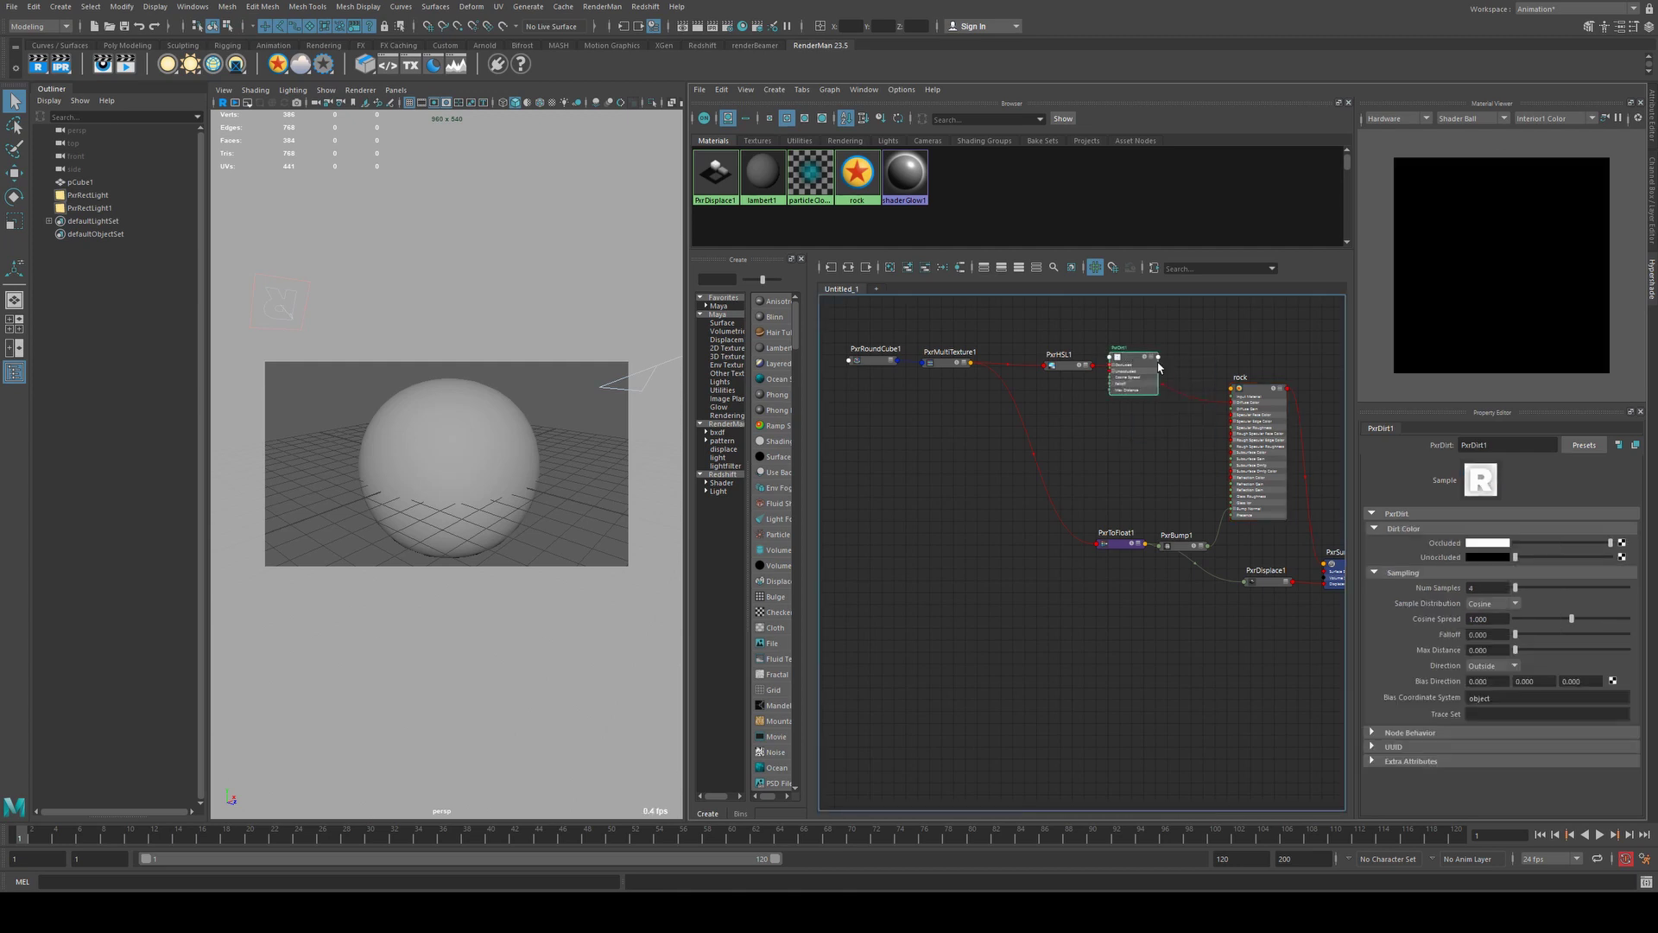
{"action": "scroll", "coordinate": [1164, 345], "scroll_direction": "up", "scroll_amount": 5}
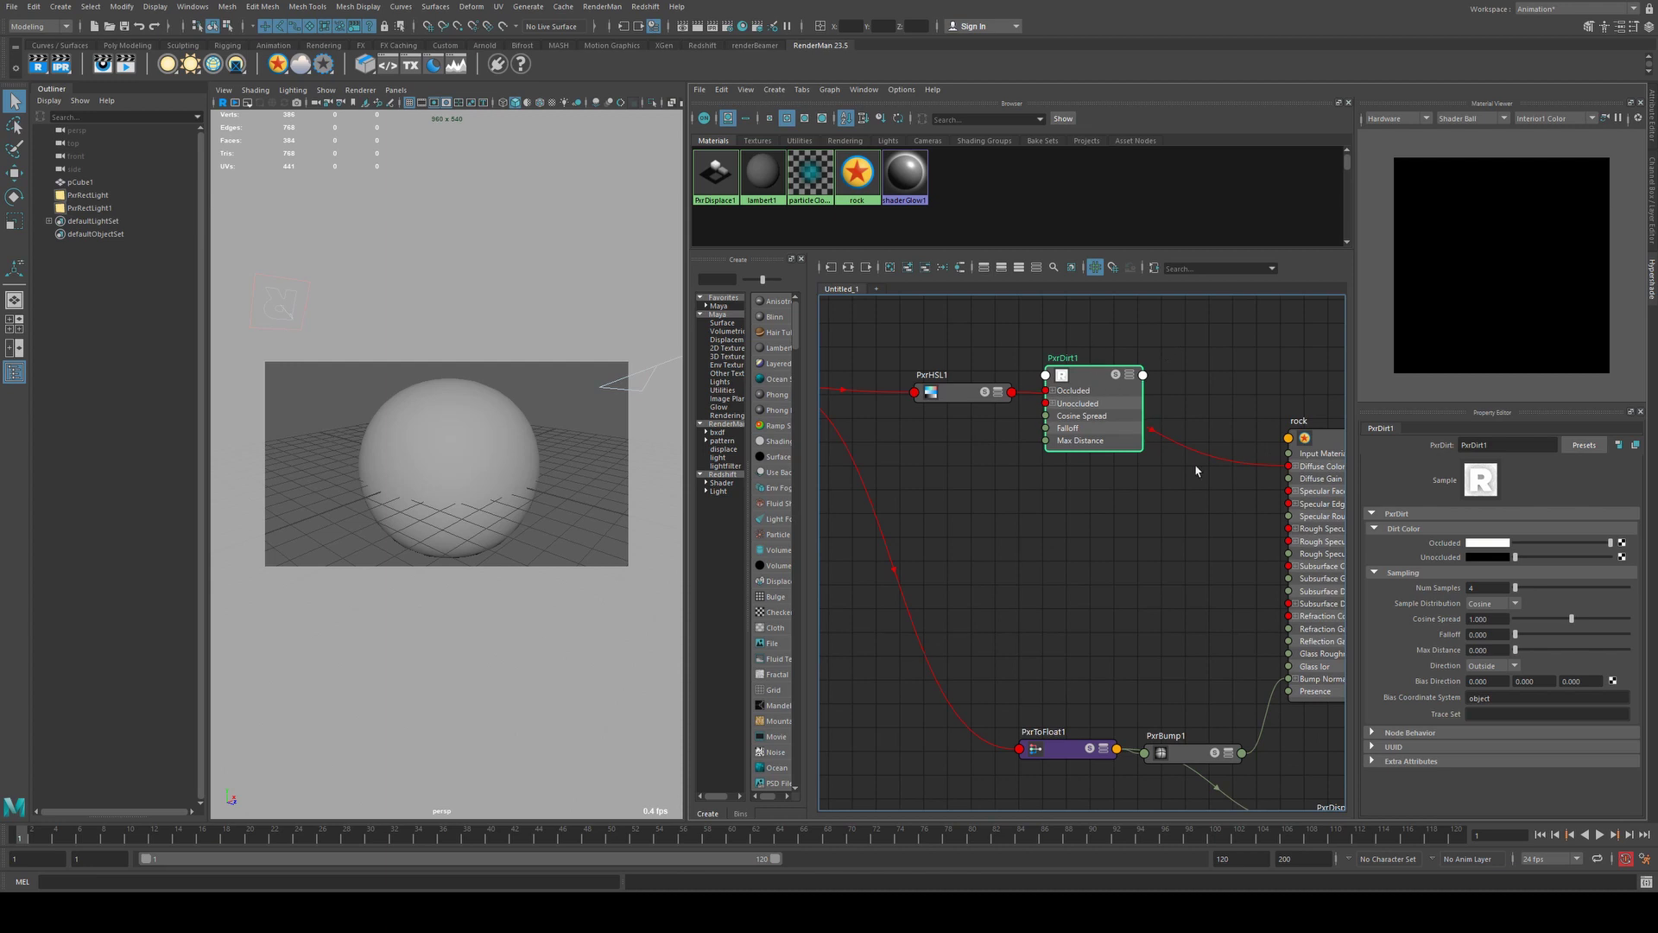
{"action": "left_click_drag", "start_coordinate": [1122, 436], "coordinate": [1183, 393]}
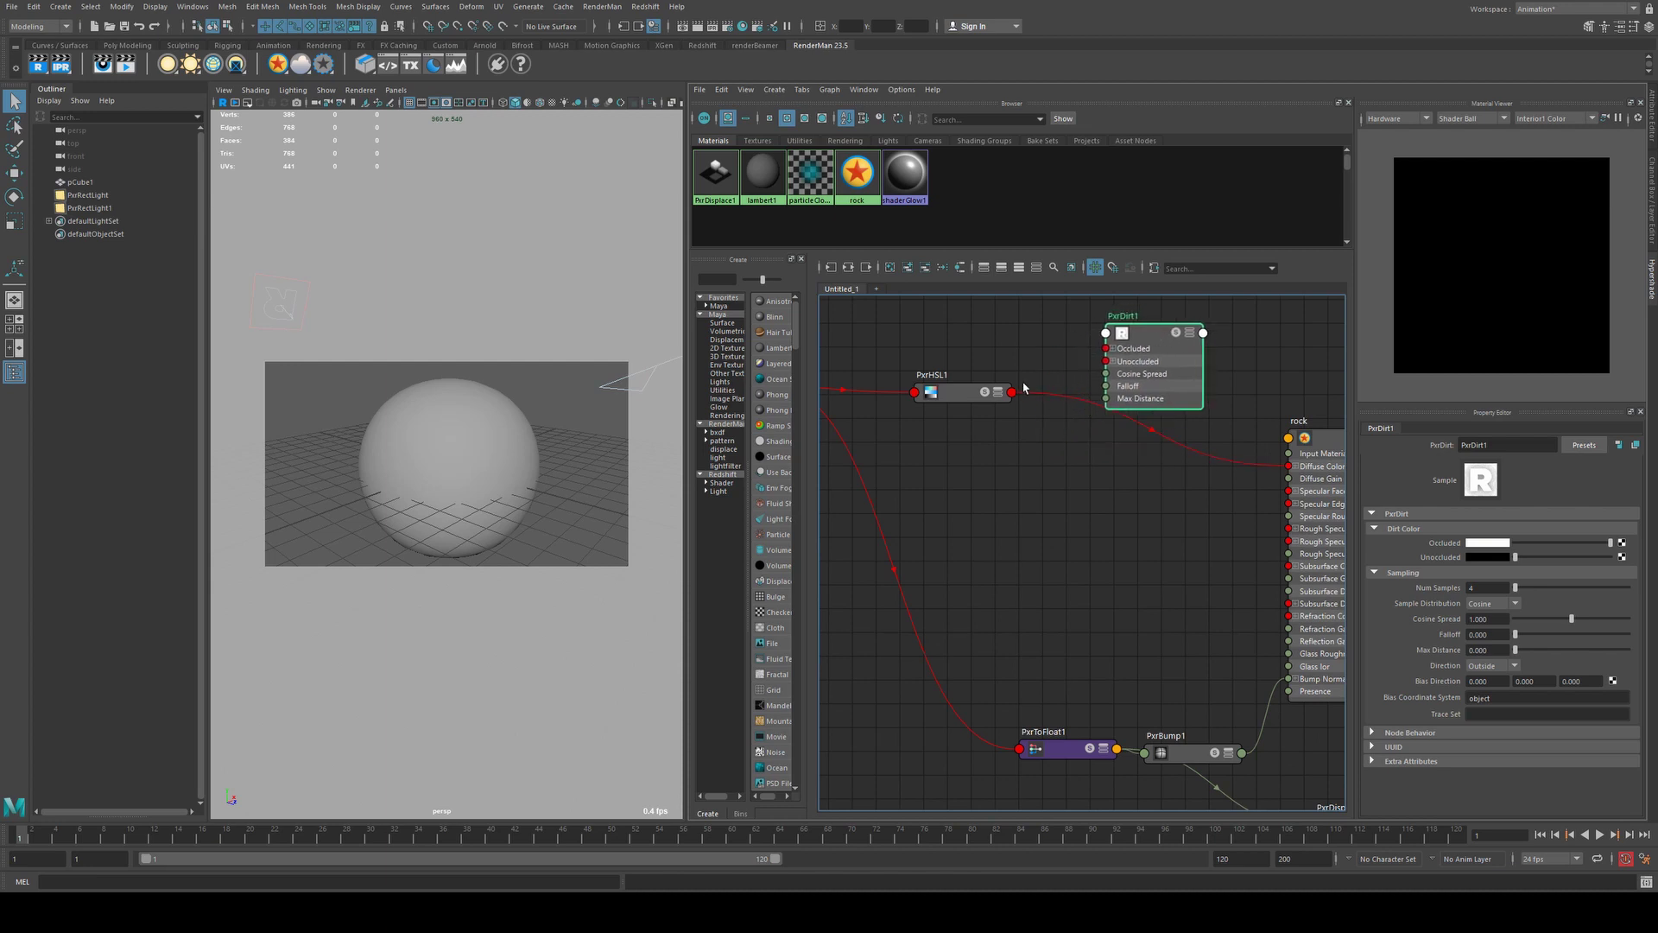
{"action": "left_click_drag", "start_coordinate": [1147, 324], "coordinate": [929, 276]}
{"action": "middle_click_drag", "start_coordinate": [1101, 332], "coordinate": [1132, 423], "text": "alt"}
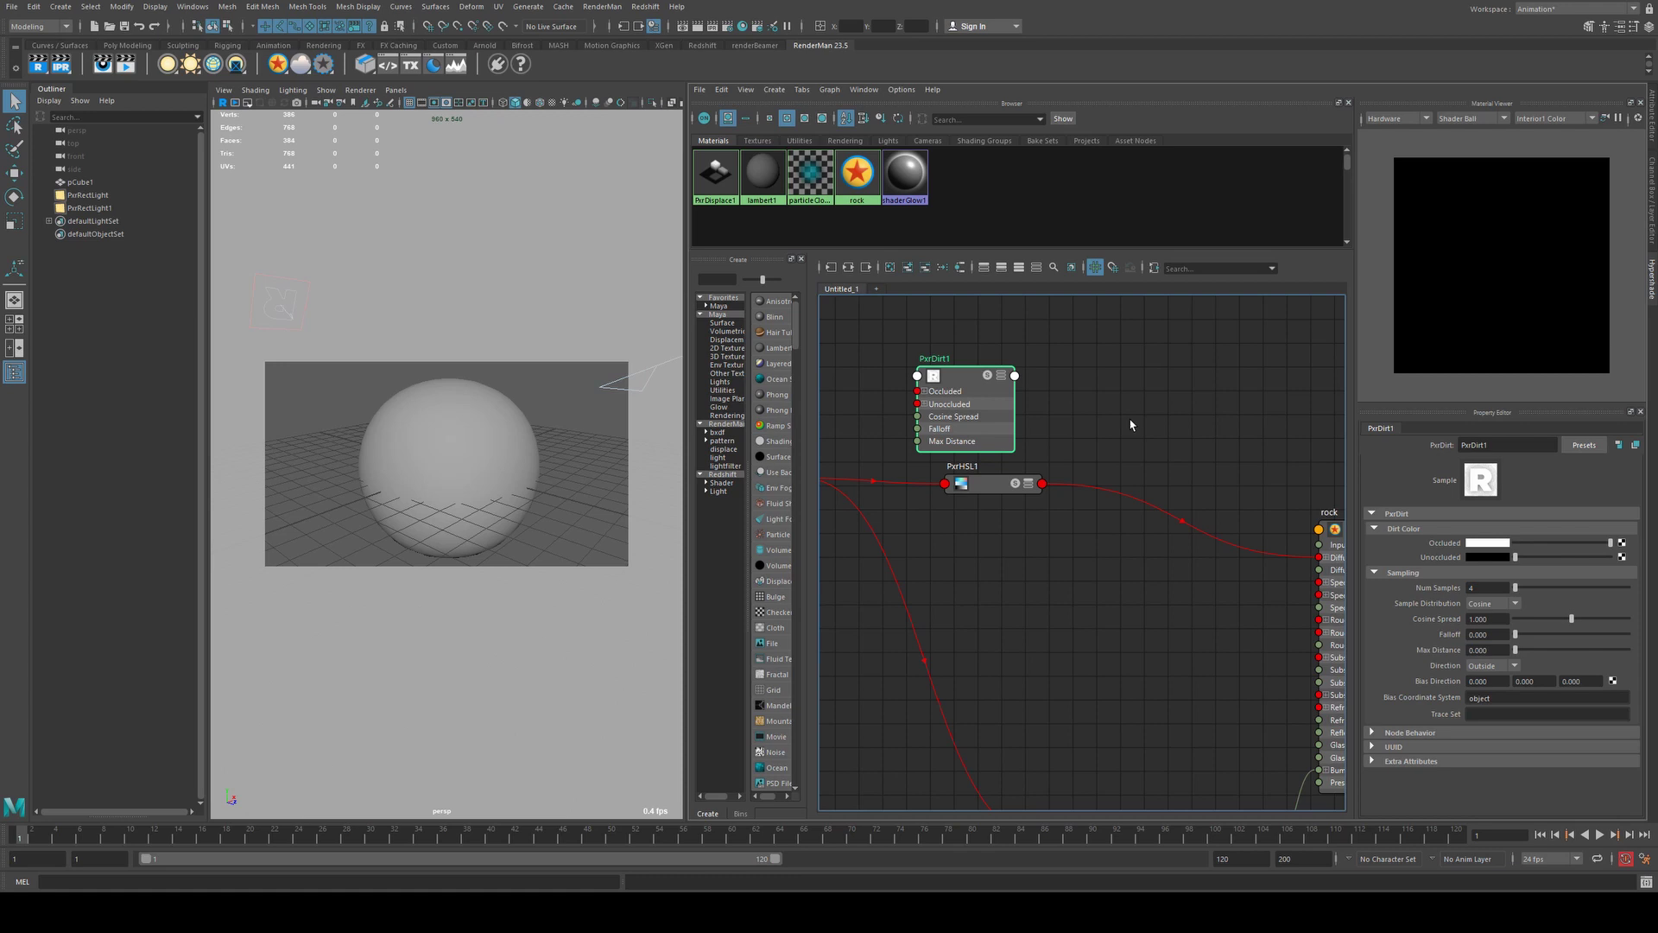
- Add a PxrBlend node between the PxrDirt and PxrHSL nodes and the rock material
{"action": "left_click", "coordinate": [1130, 400]}
{"action": "key", "text": "Tab"}
{"action": "type", "text": "pxrblend"}
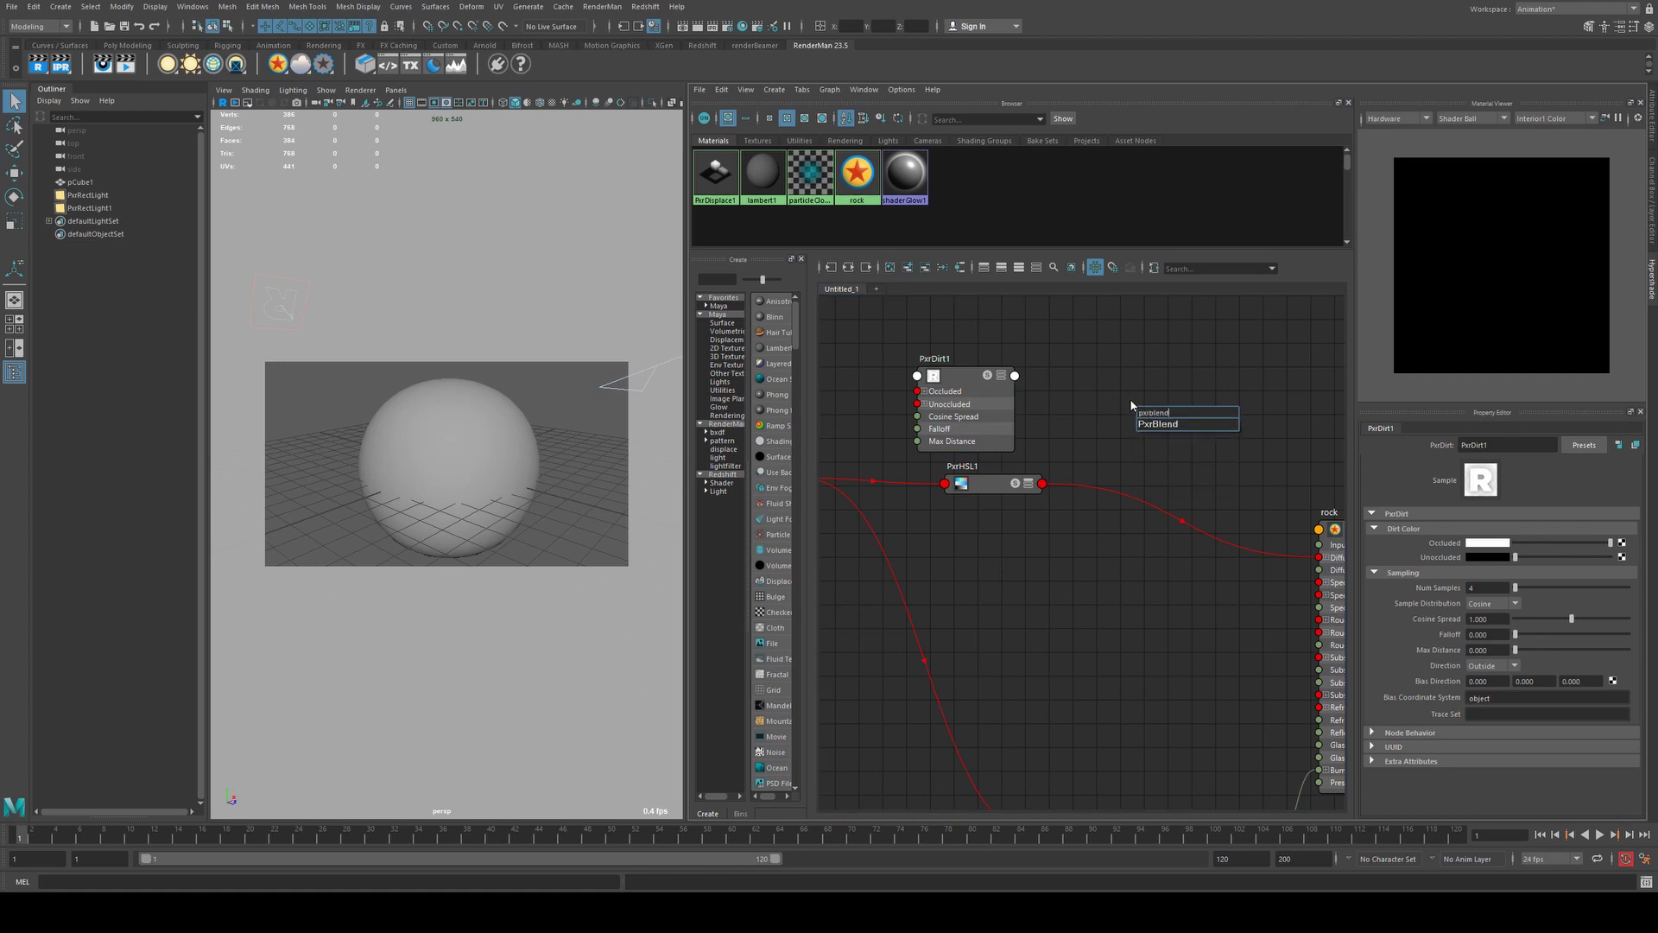
{"action": "key", "text": "Return"}
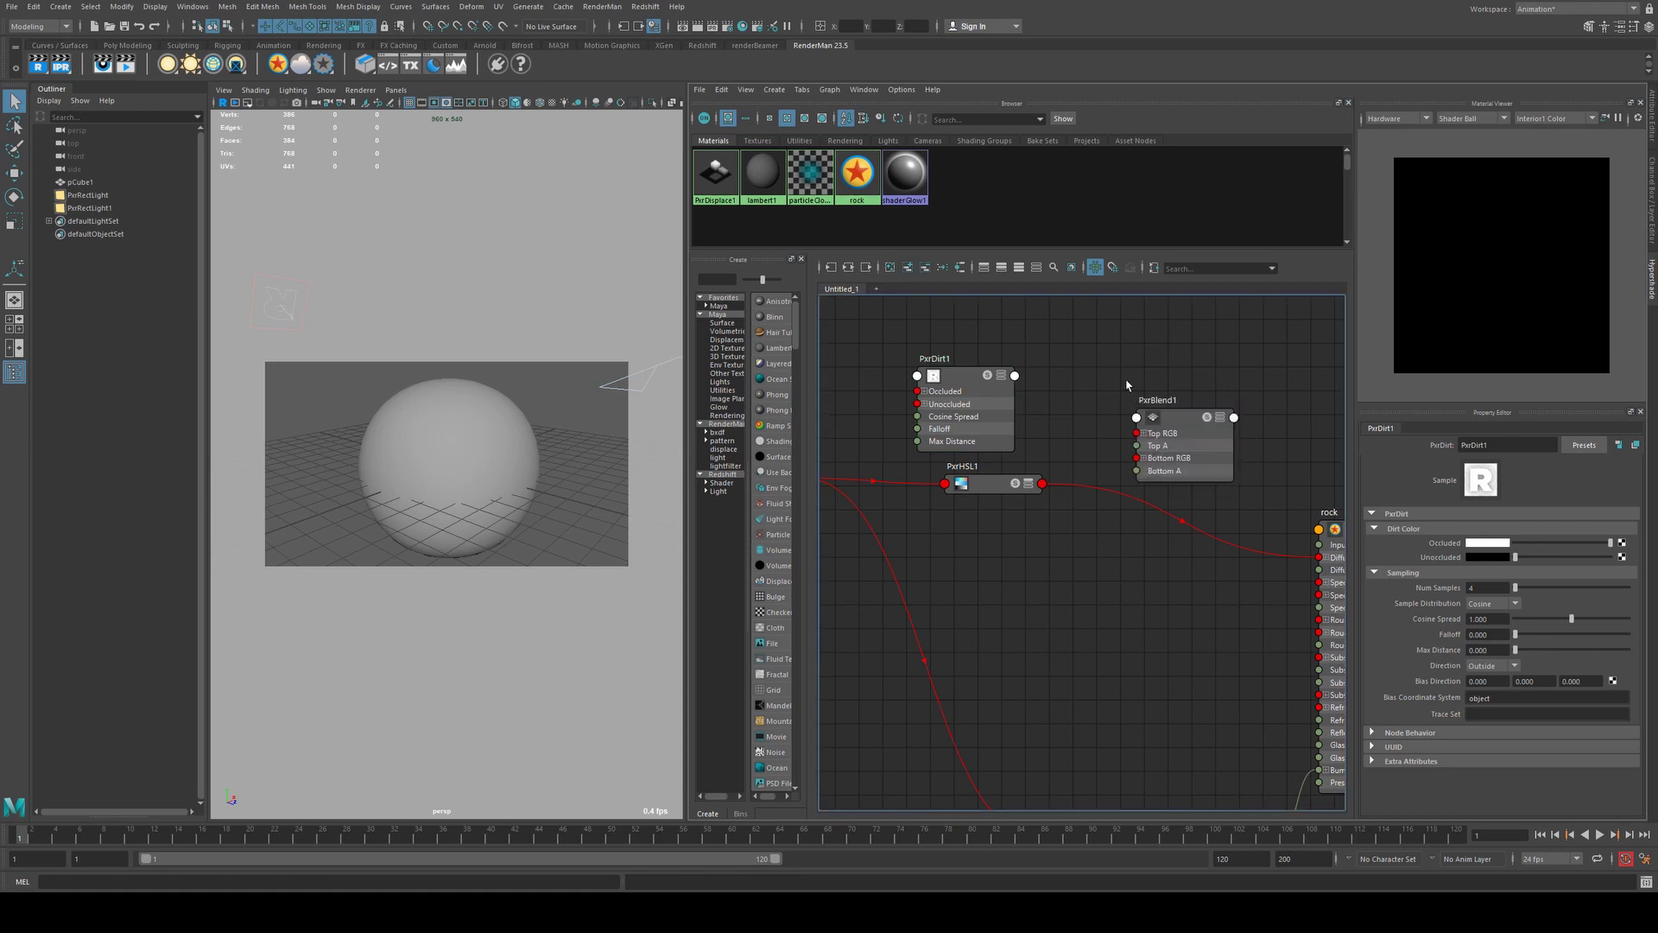
- Connect PxrDirt's Result RGBR to PxrBlend's Top A and PxrHSL's Result RGB to its Bottom RGB
{"action": "left_click", "coordinate": [999, 482]}
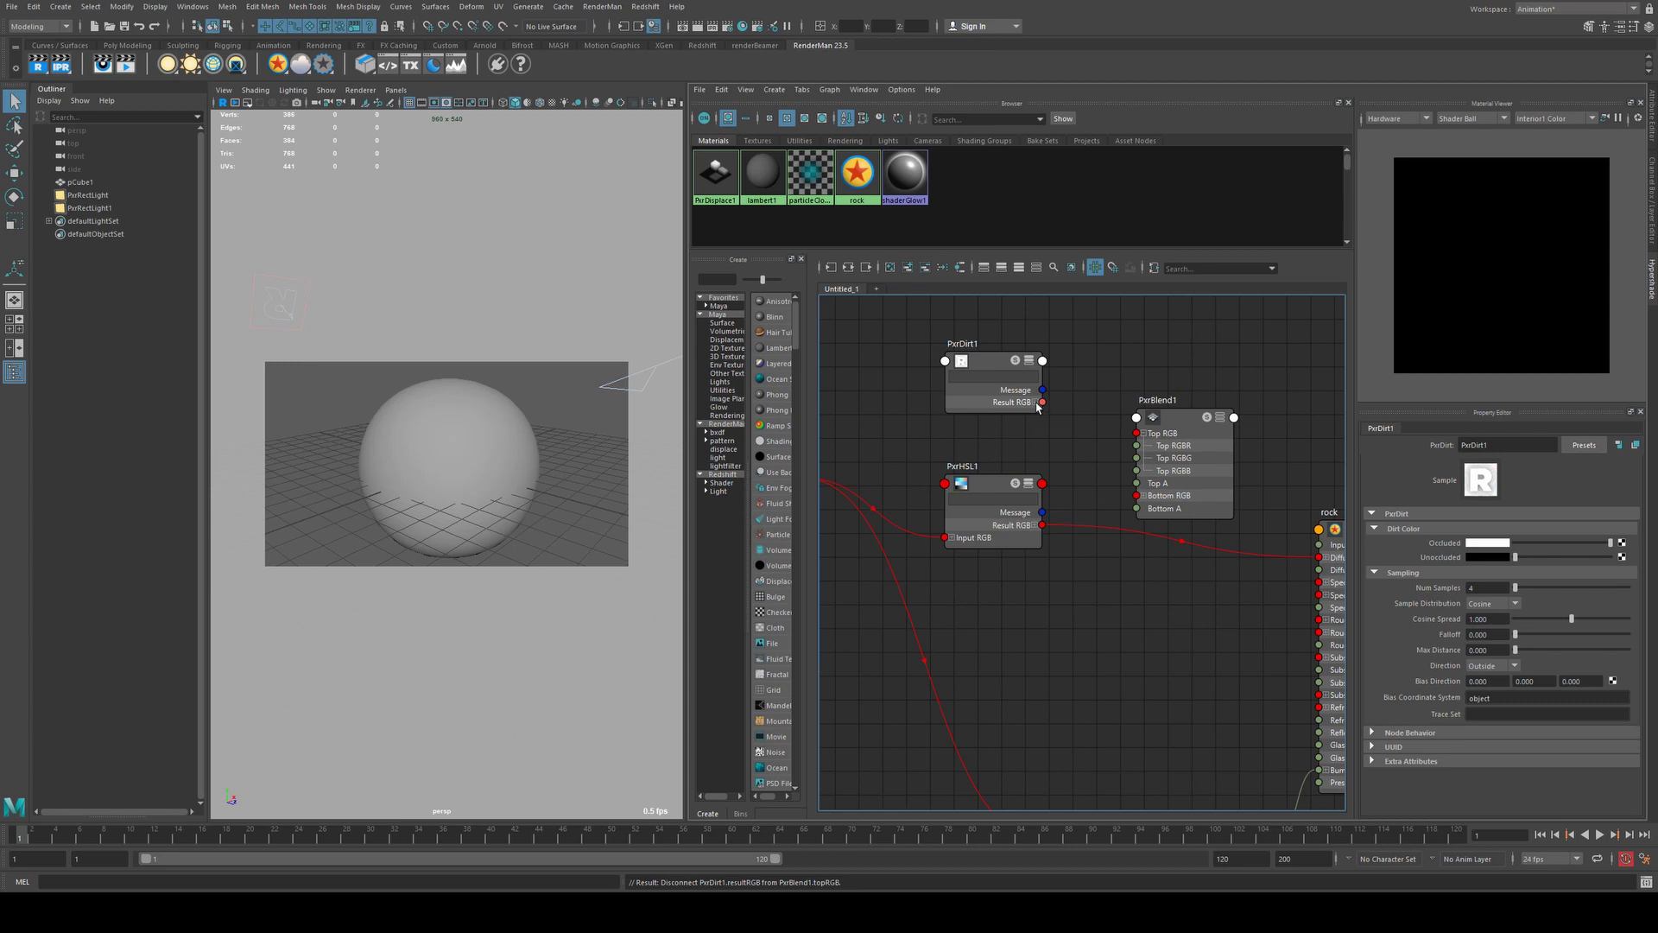
{"action": "left_click", "coordinate": [1035, 402]}
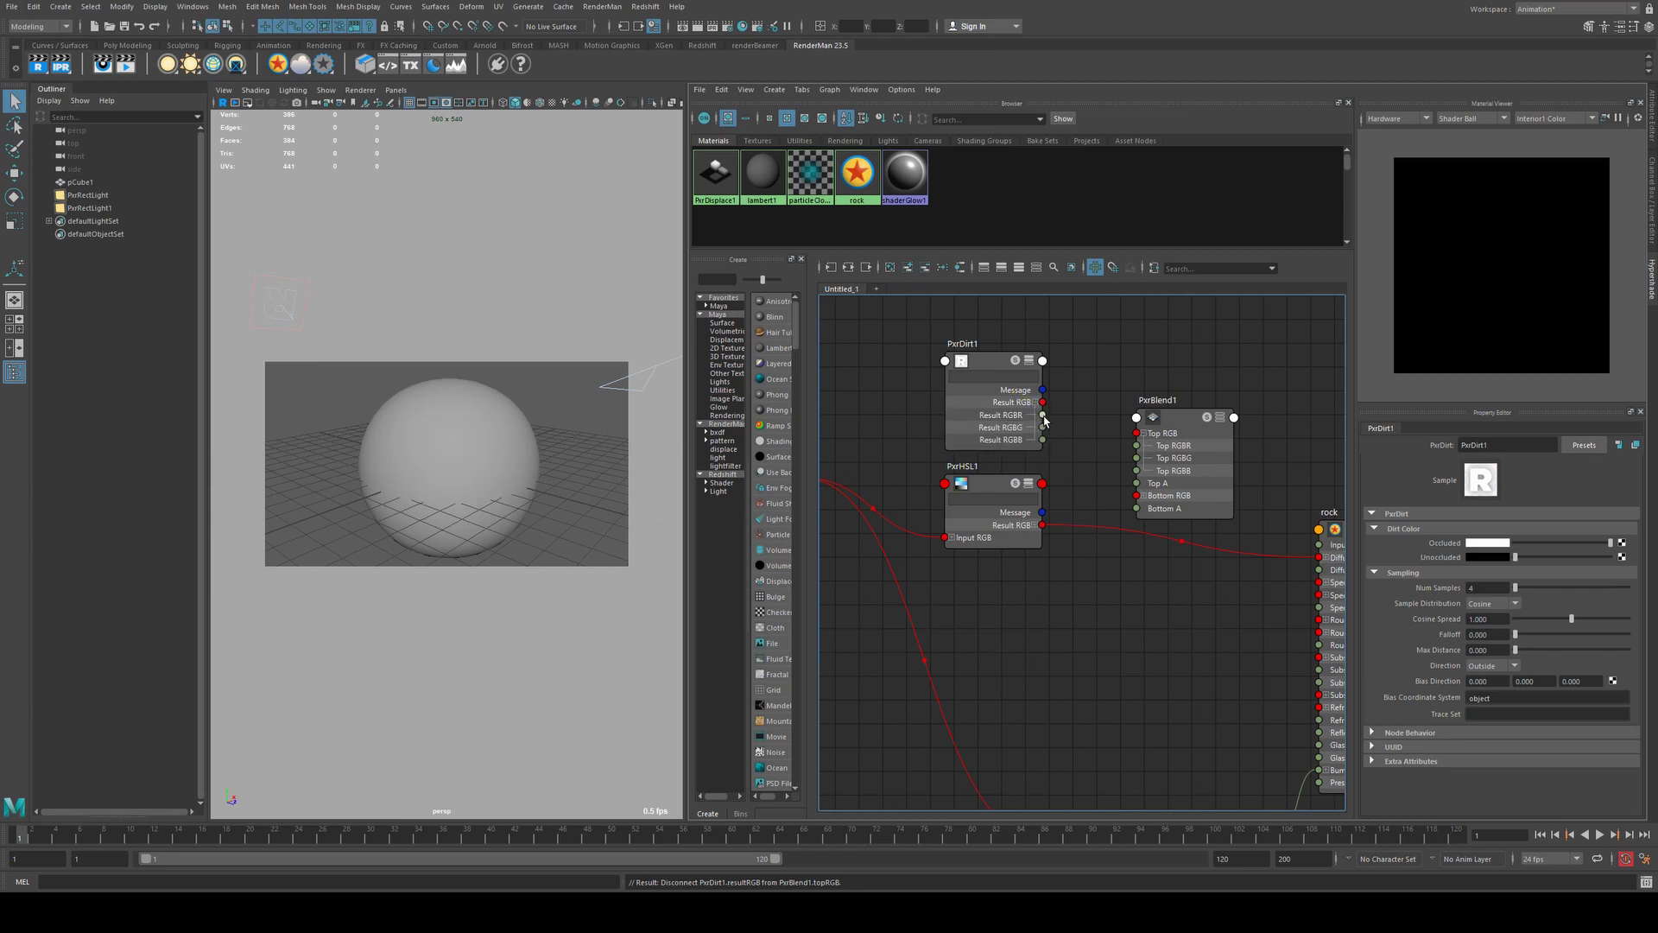
{"action": "left_click_drag", "start_coordinate": [1042, 415], "coordinate": [1136, 484]}
{"action": "left_click", "coordinate": [1144, 433]}
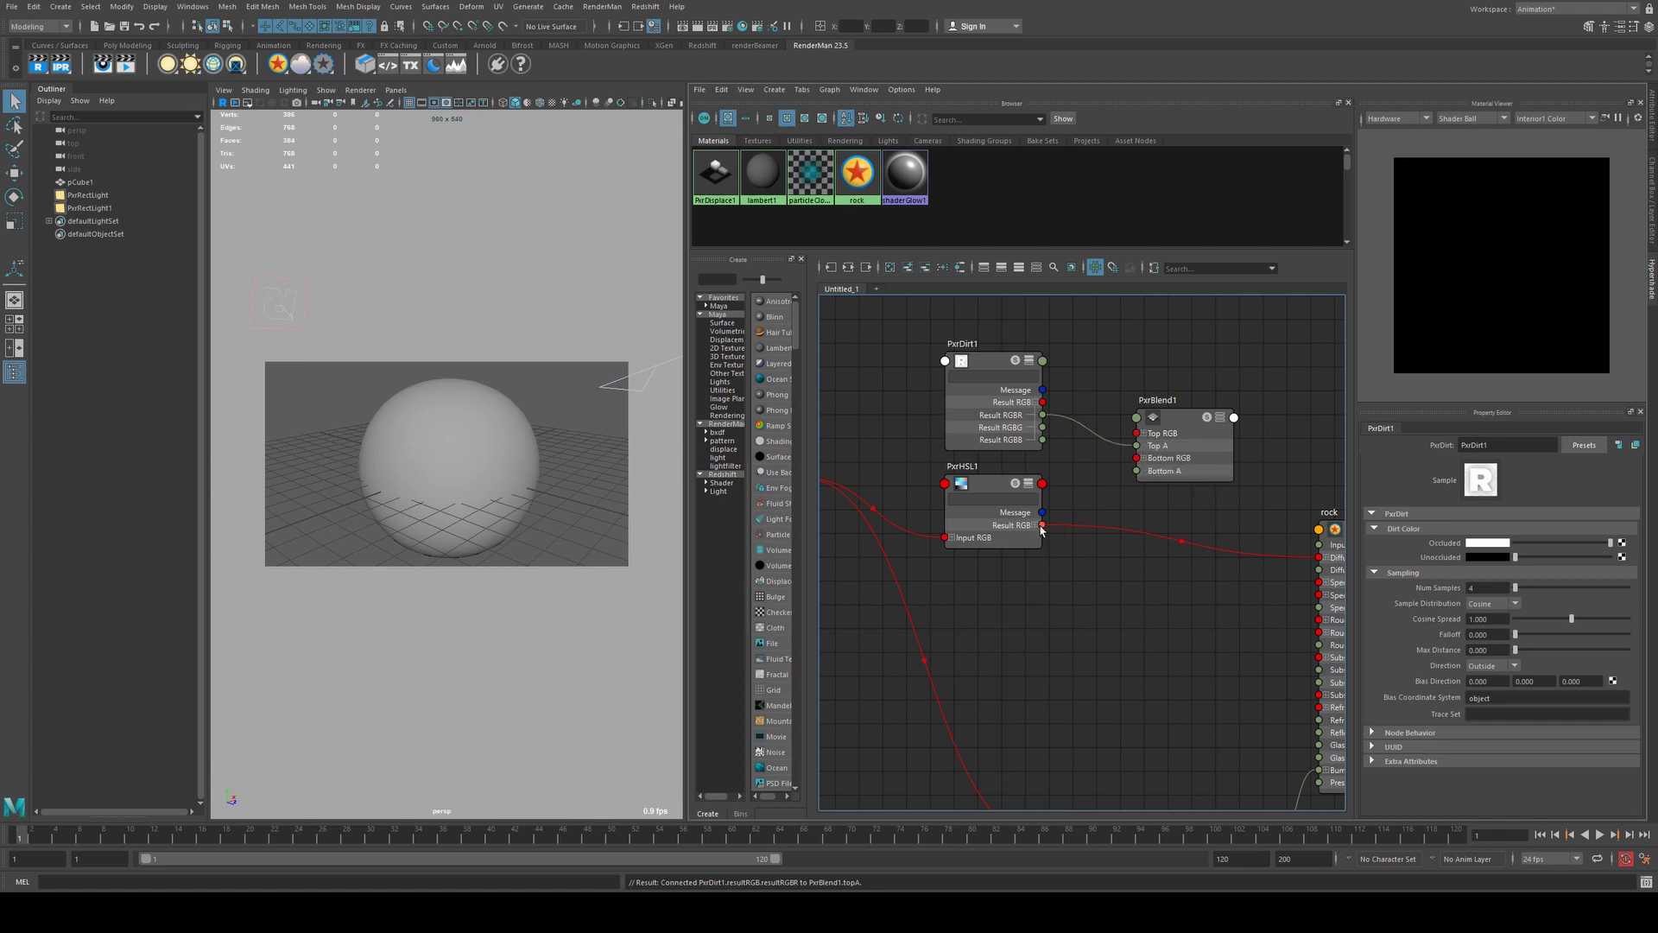
{"action": "left_click_drag", "start_coordinate": [1042, 529], "coordinate": [1147, 460]}
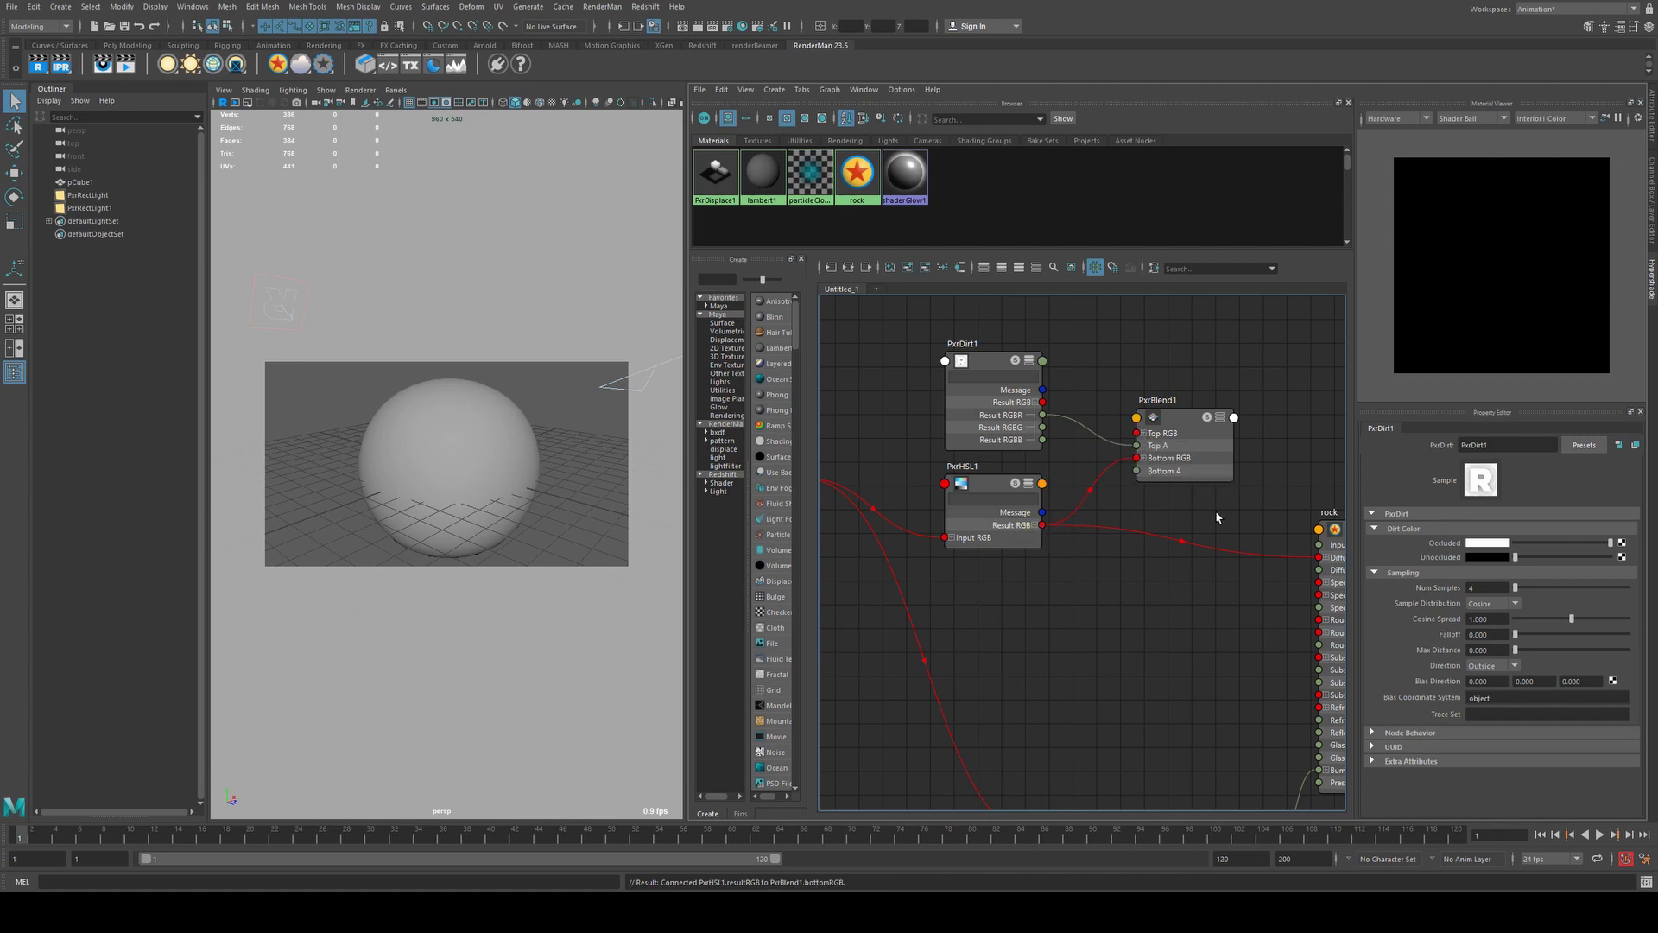
- Connect PxrBlend1's Result RGB output to the rock material's Diffuse Color
{"action": "left_click", "coordinate": [1206, 418]}
{"action": "middle_click_drag", "start_coordinate": [1263, 456], "coordinate": [1125, 406], "text": "alt"}
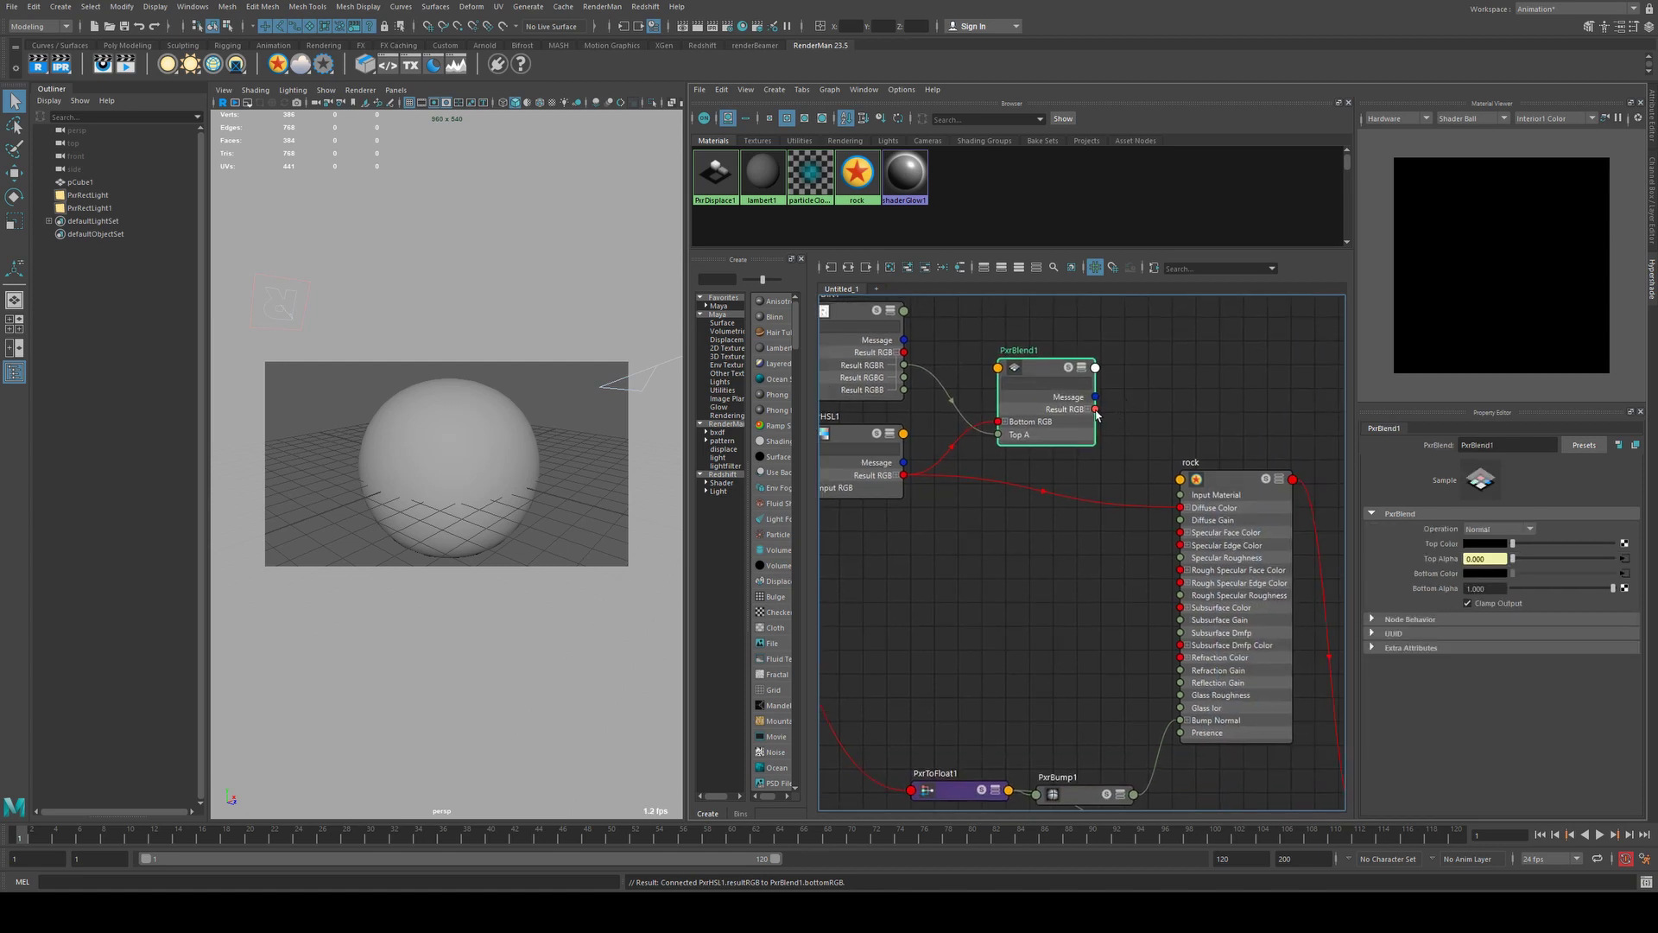
{"action": "left_click_drag", "start_coordinate": [1095, 408], "coordinate": [1181, 507]}
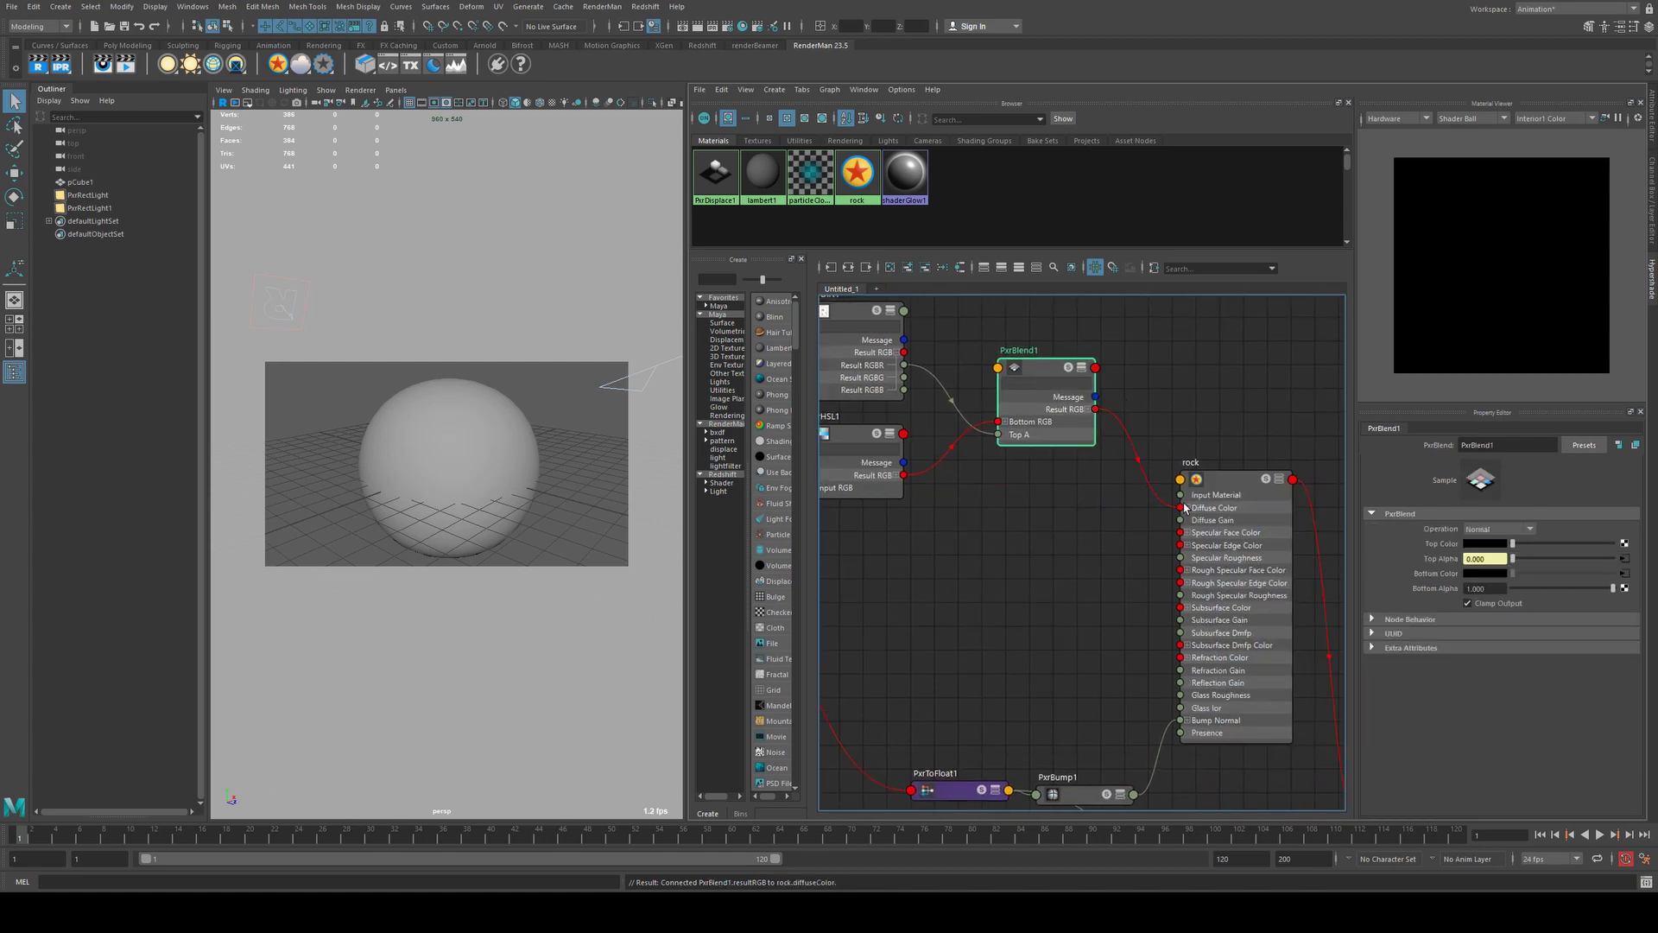
- Set PxrBlend1's Top Color to magenta and check the dirt mask in the render
{"action": "left_click", "coordinate": [1490, 544]}
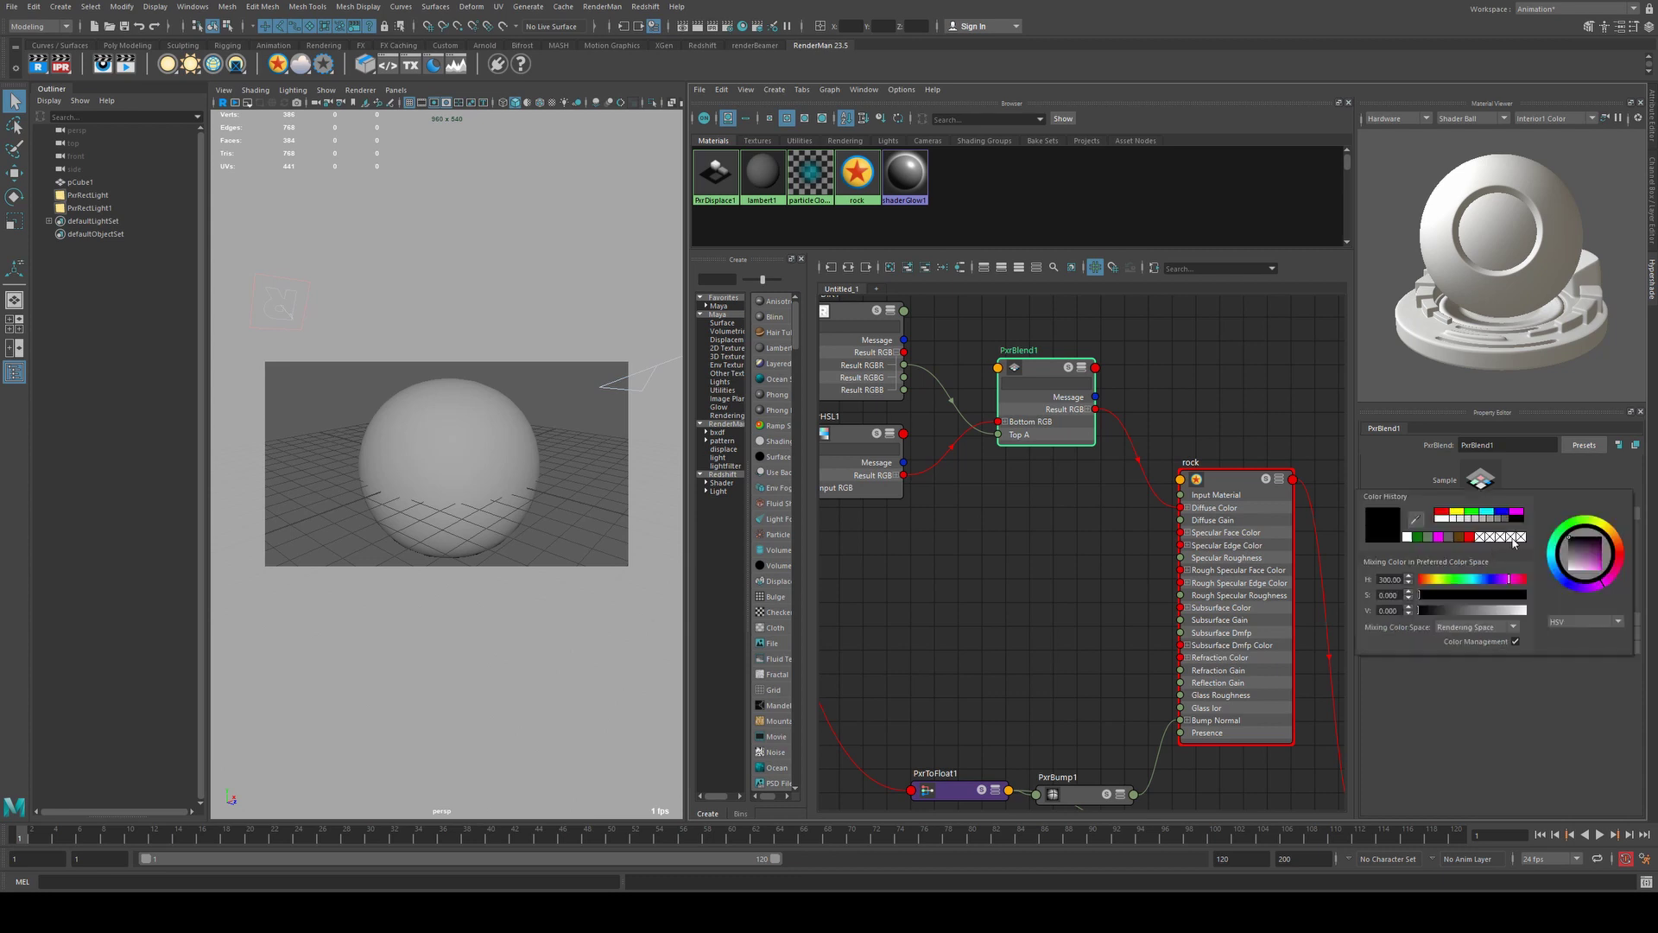
{"action": "left_click", "coordinate": [1518, 513]}
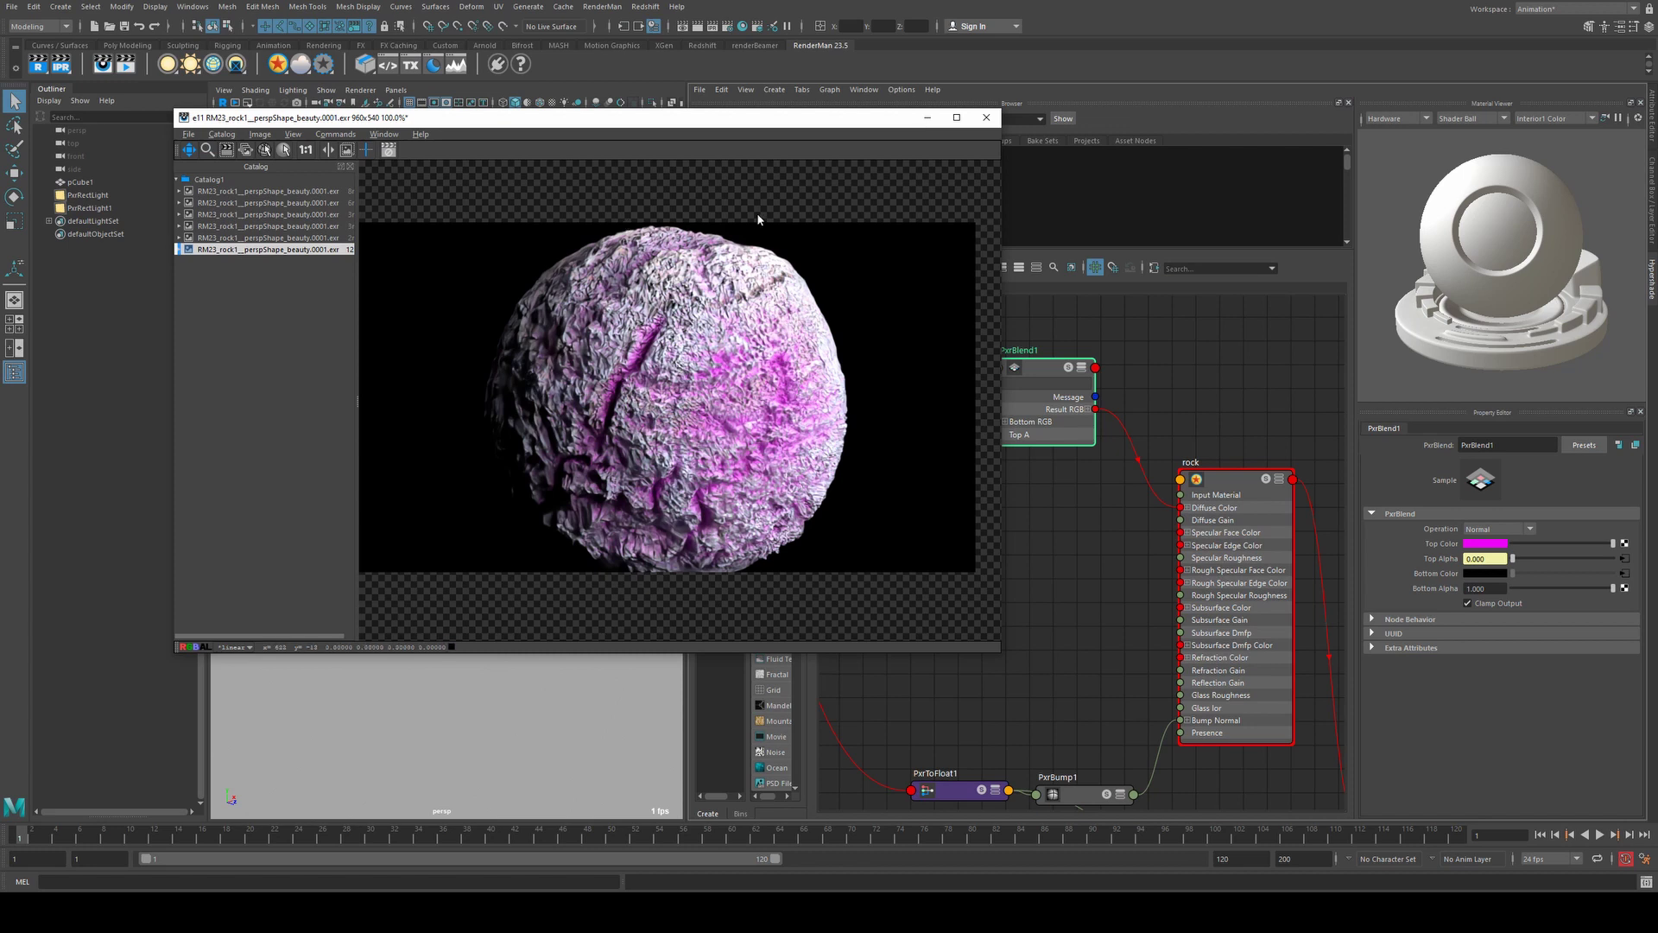
{"action": "left_click", "coordinate": [1145, 632]}
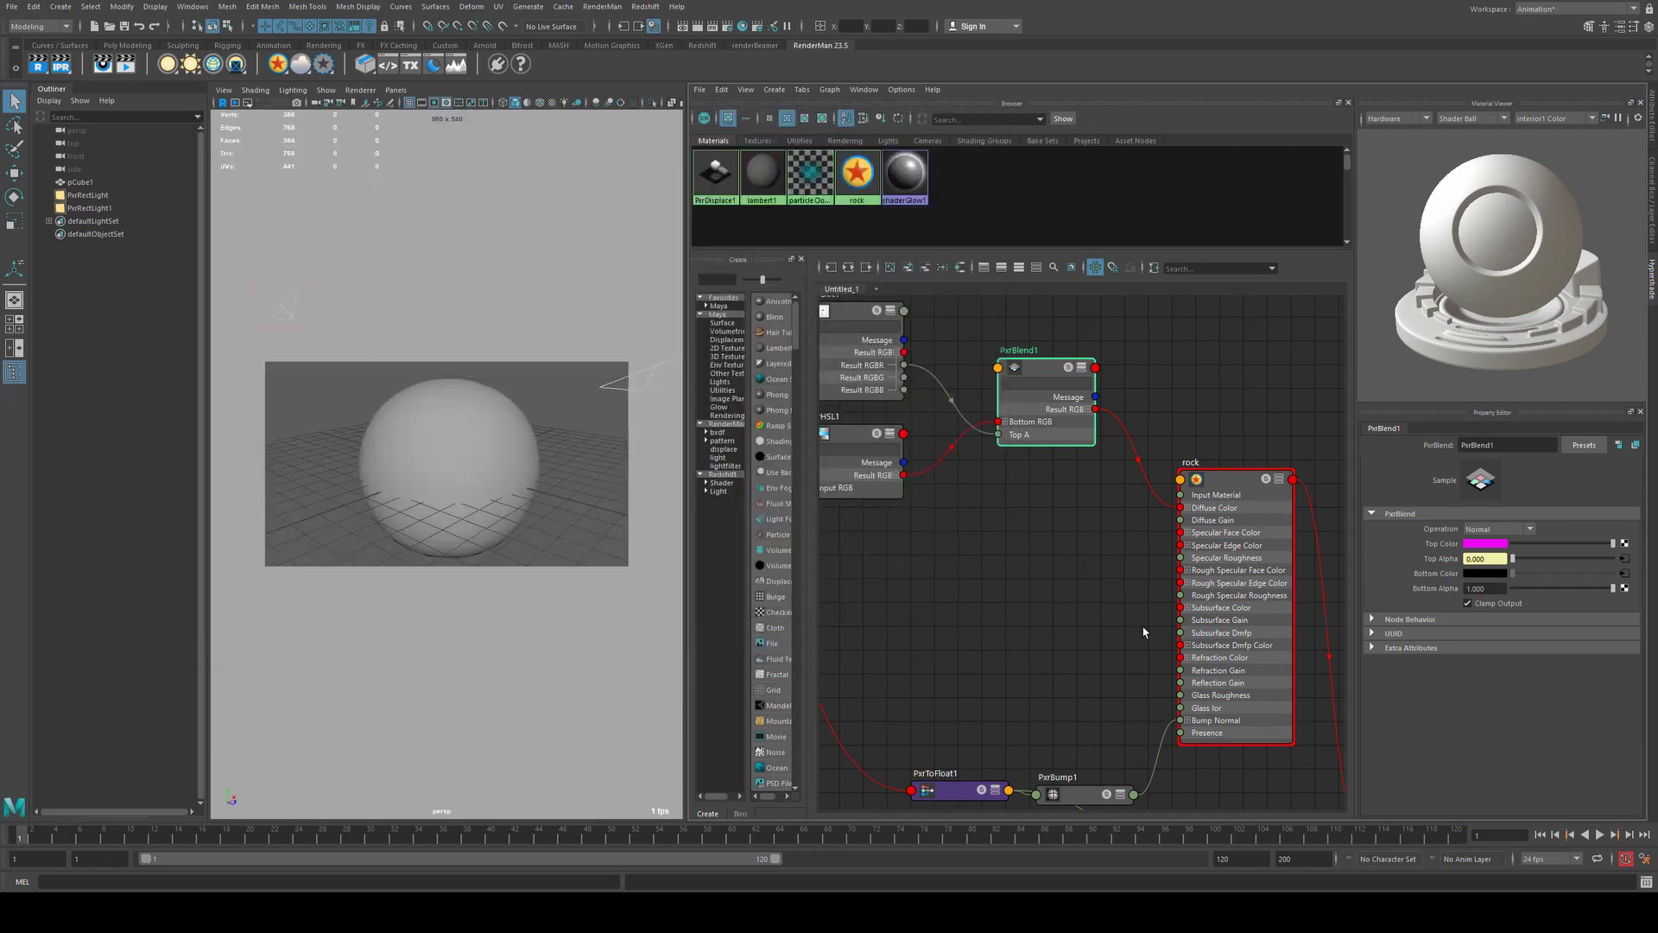
- Turn off displacement on the PxrDisplace node and disable the PxrBump node
{"action": "key", "text": "a"}
{"action": "left_click", "coordinate": [1187, 728]}
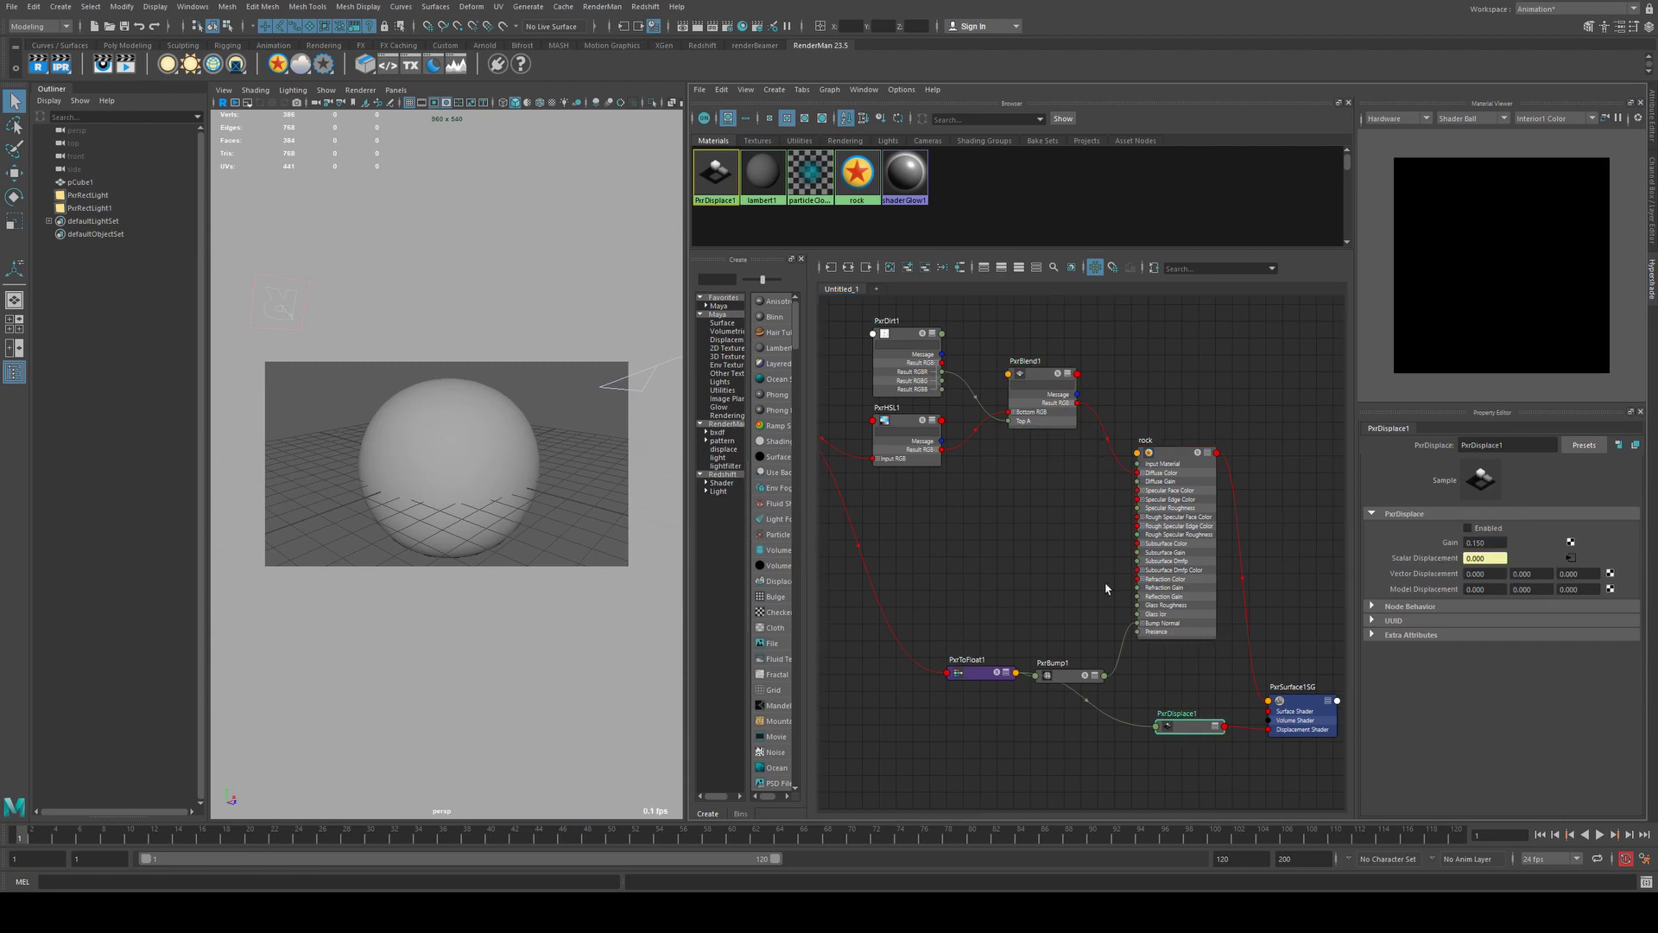
{"action": "left_click", "coordinate": [1068, 675]}
{"action": "left_click", "coordinate": [1499, 542]}
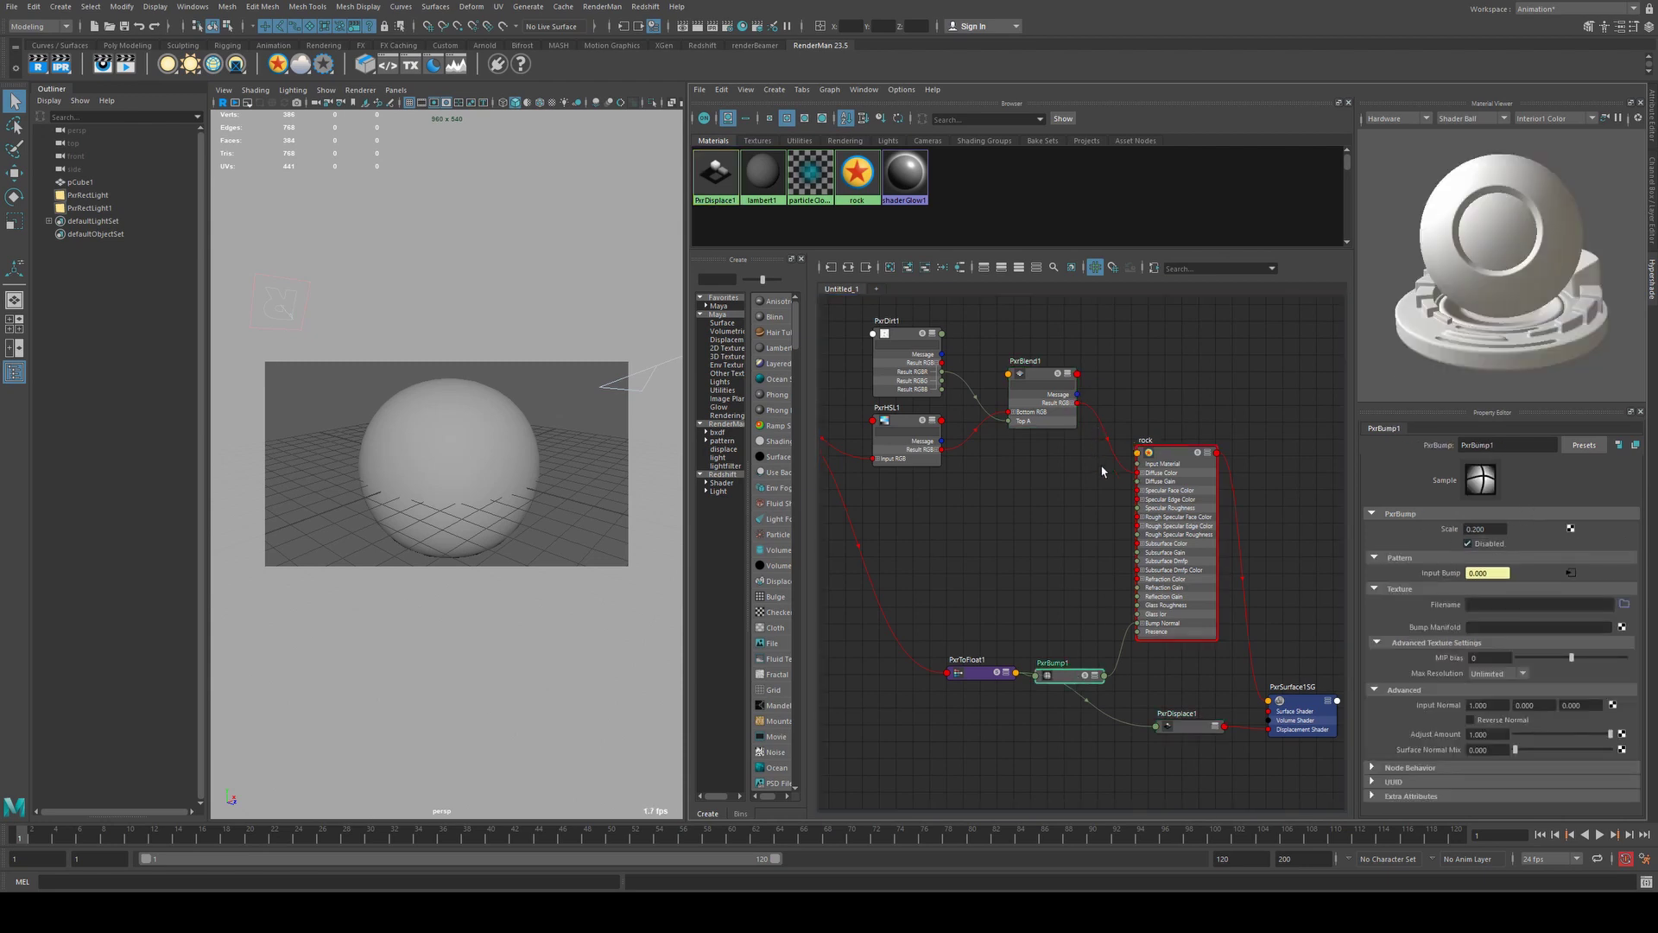
- Disconnect PxrBlend1 from the rock's Diffuse Color and move the PxrDirt, PxrHSL and PxrBlend nodes farther from the rock material
{"action": "left_click_drag", "start_coordinate": [1126, 467], "coordinate": [1104, 475]}
{"action": "middle_click_drag", "start_coordinate": [1116, 364], "coordinate": [1126, 456], "text": "alt"}
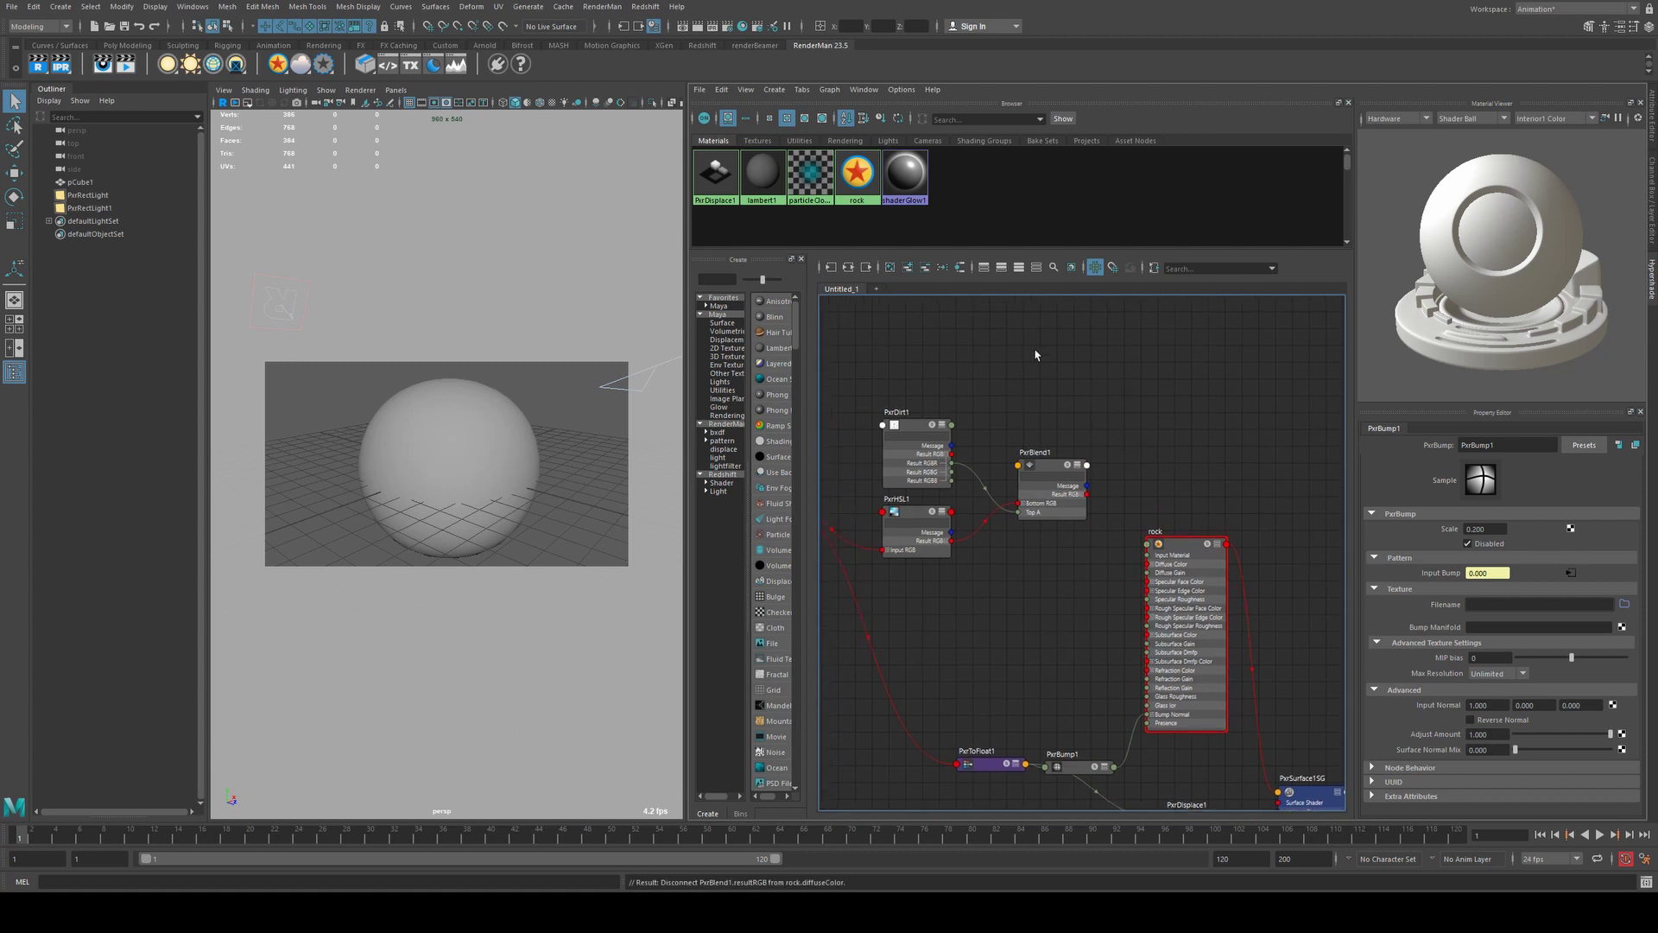
{"action": "left_click_drag", "start_coordinate": [926, 565], "coordinate": [925, 565]}
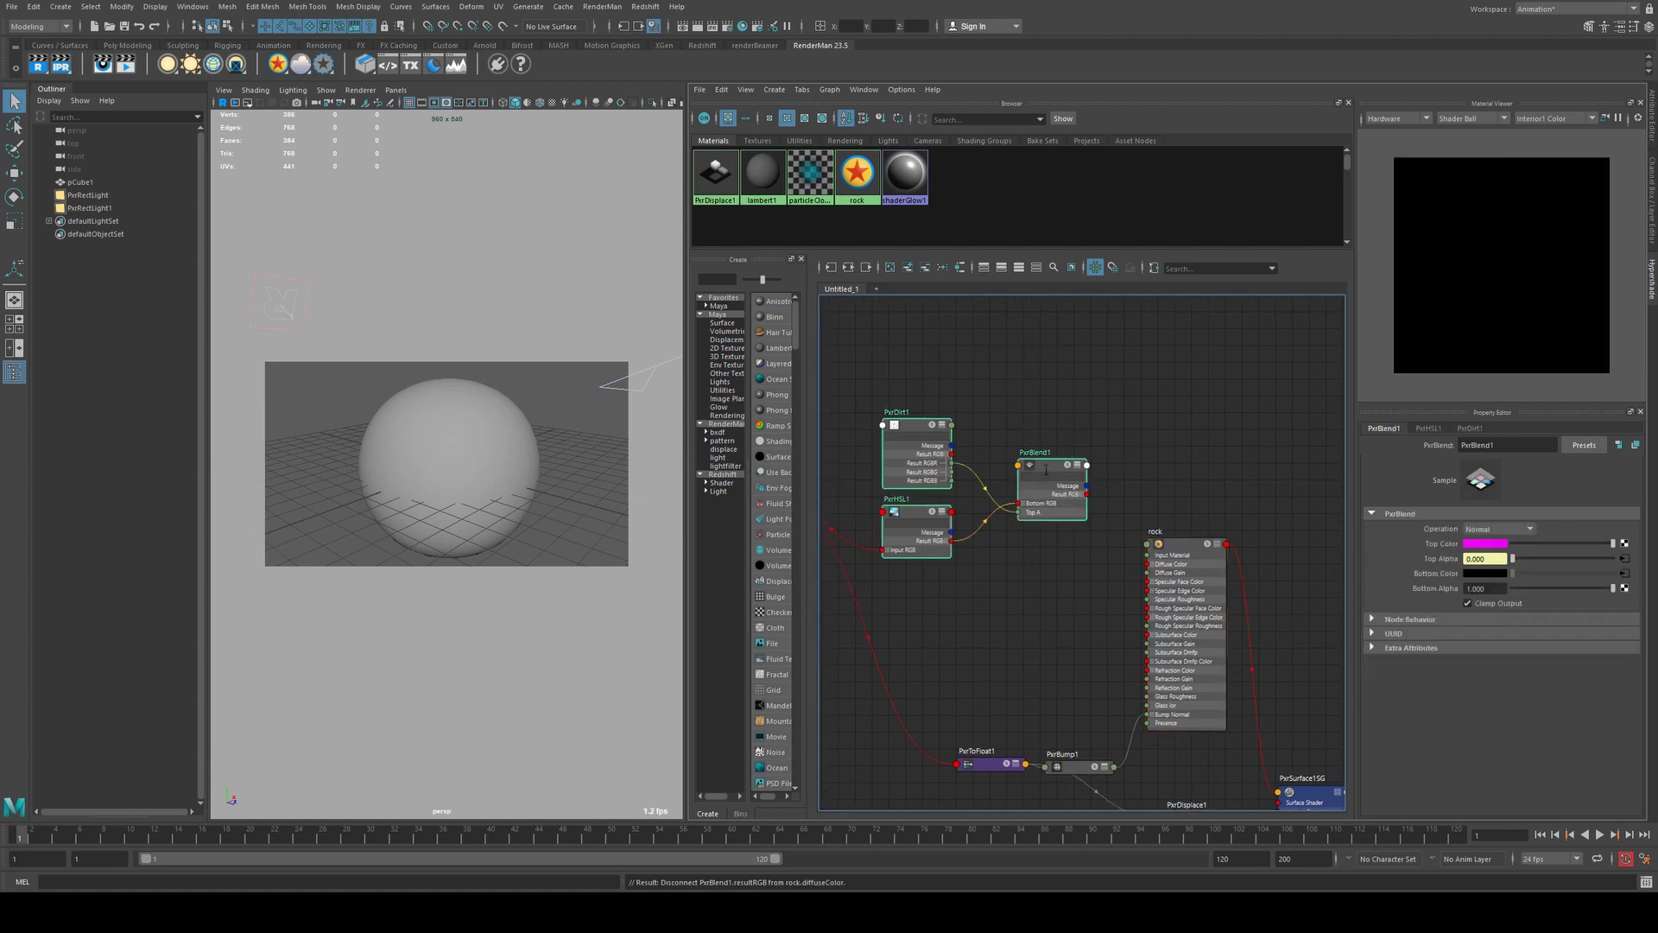
{"action": "left_click_drag", "start_coordinate": [1036, 466], "coordinate": [947, 385]}
{"action": "middle_click_drag", "start_coordinate": [1050, 478], "coordinate": [1135, 479], "text": "alt"}
- Add a second PxrBlend node near the rock material and connect PxrDirt's Result RGB to its Top RGB
{"action": "left_click", "coordinate": [1135, 480]}
{"action": "key", "text": "Tab"}
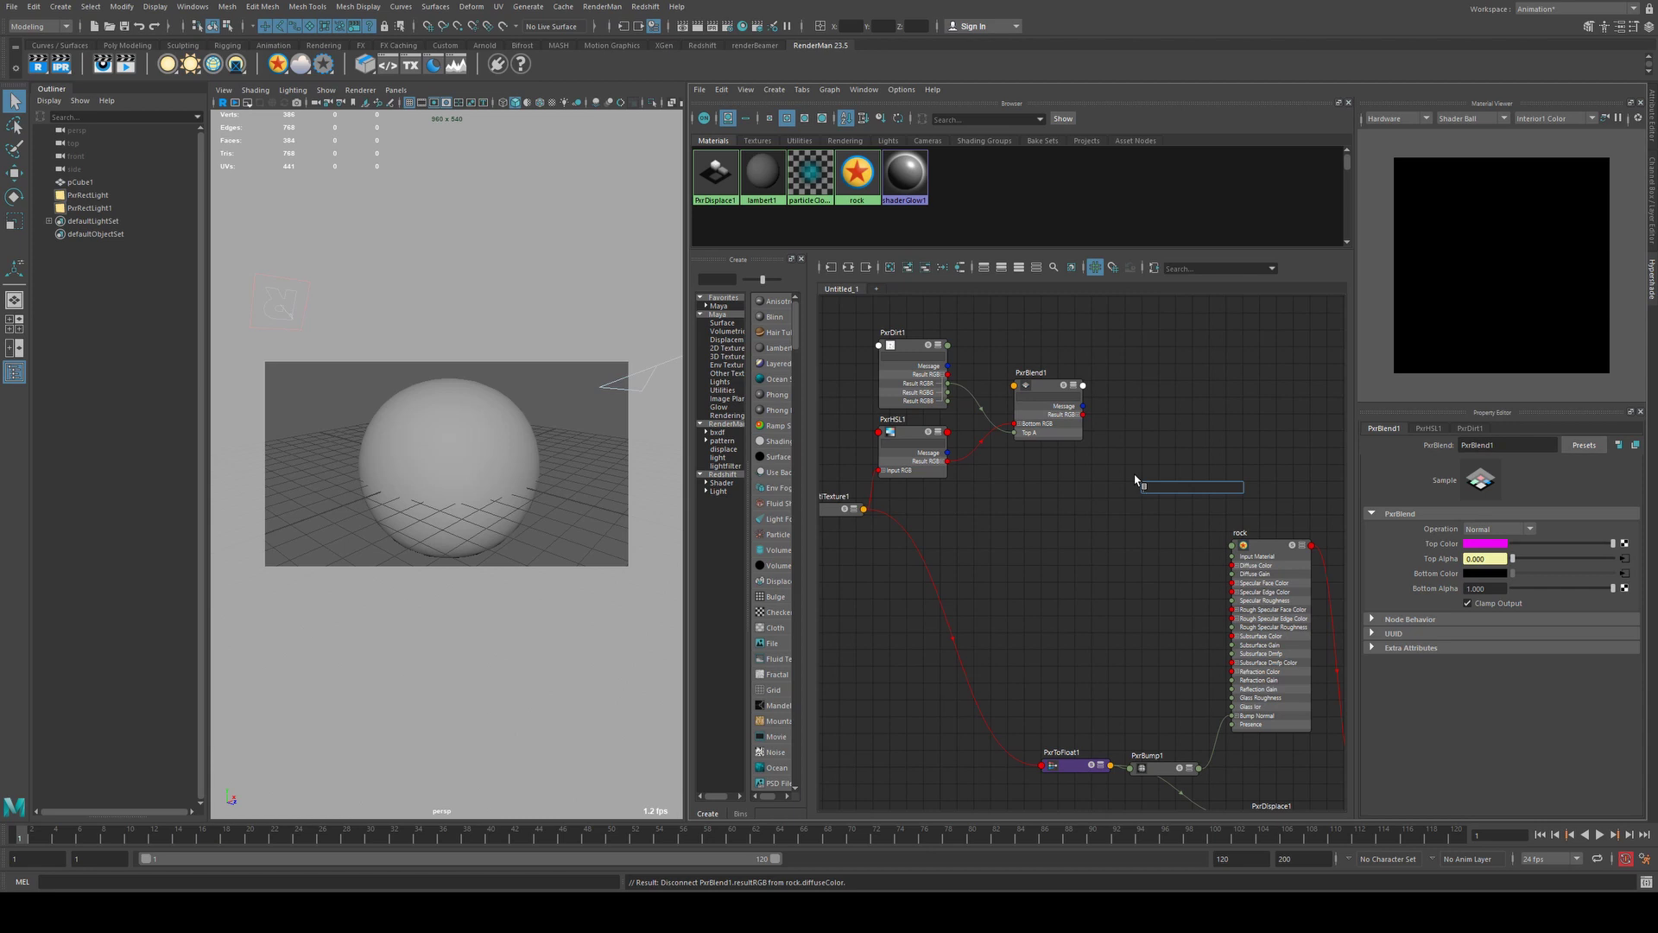
{"action": "type", "text": "blen"}
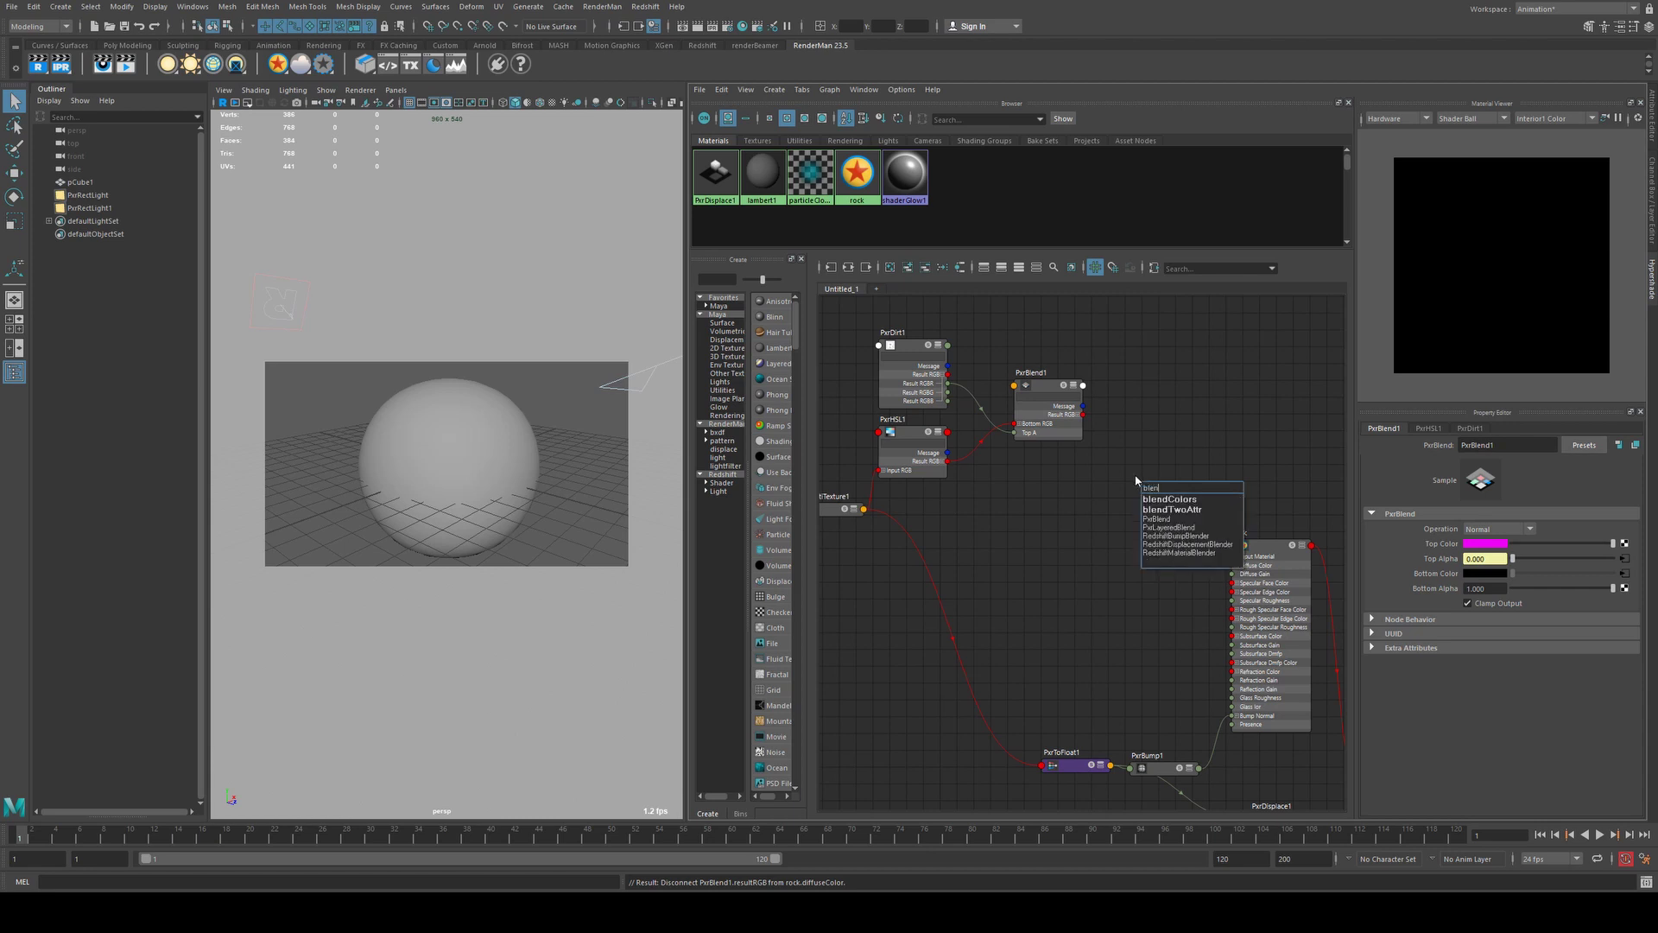
{"action": "key", "text": "Down"}
{"action": "key", "text": "Down"}
{"action": "key", "text": "Down"}
{"action": "key", "text": "Return"}
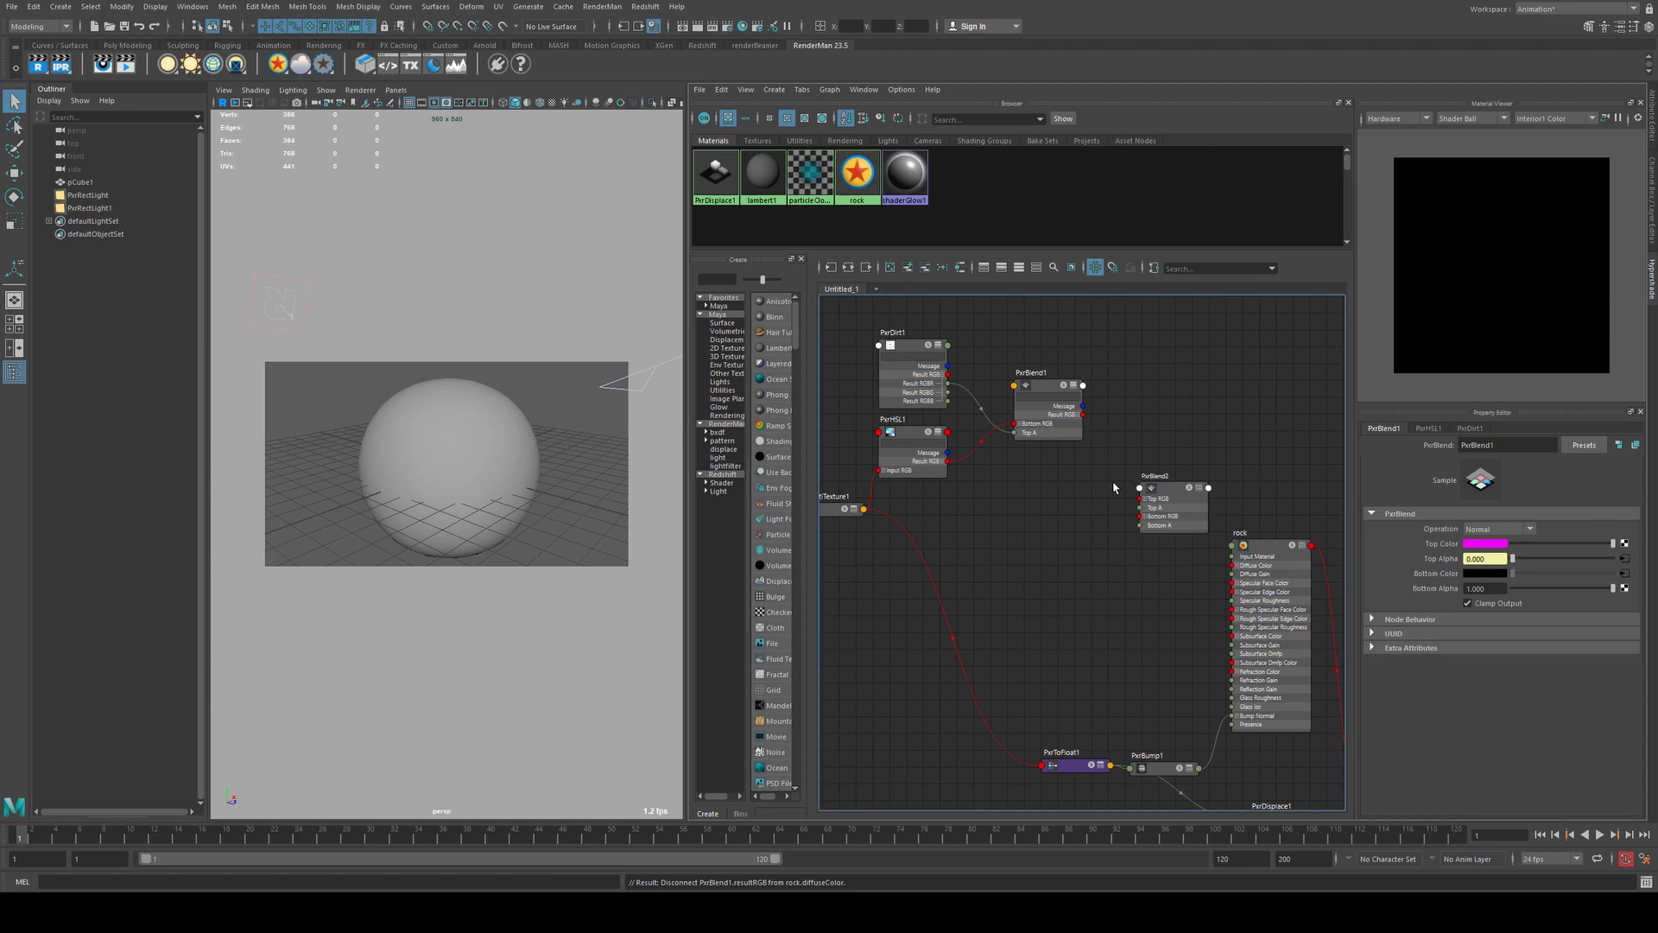
- Add a PxrFractal node and connect its Result RGB to PxrBlend2's Bottom RGB
{"action": "key", "text": "Tab"}
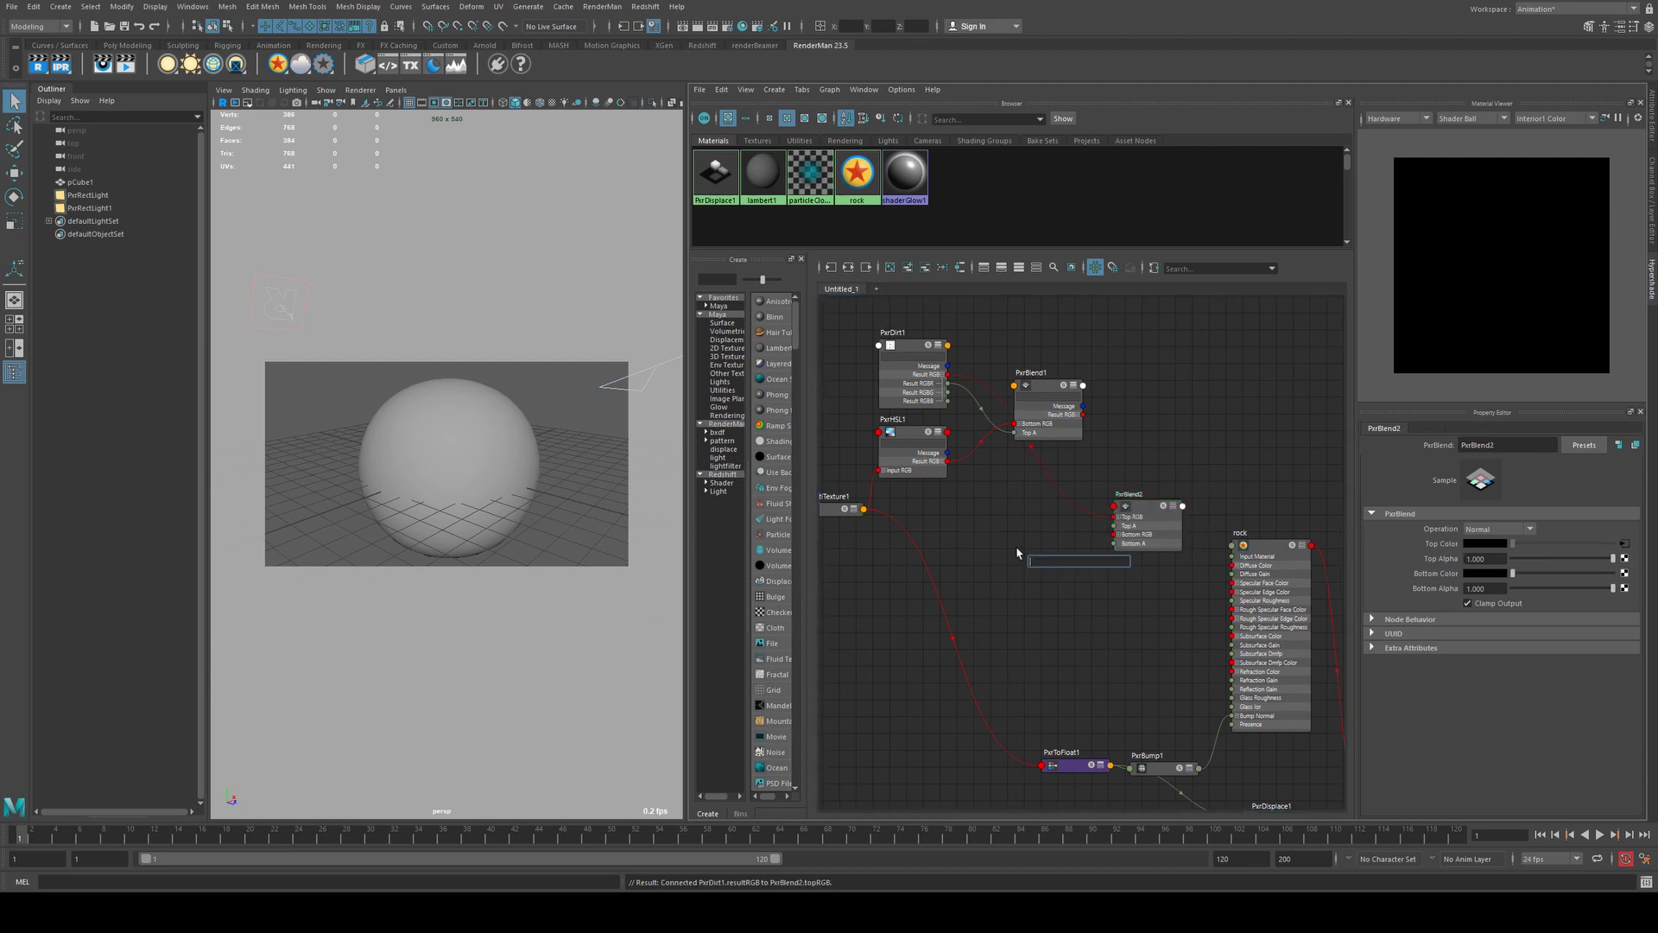
{"action": "type", "text": "frac"}
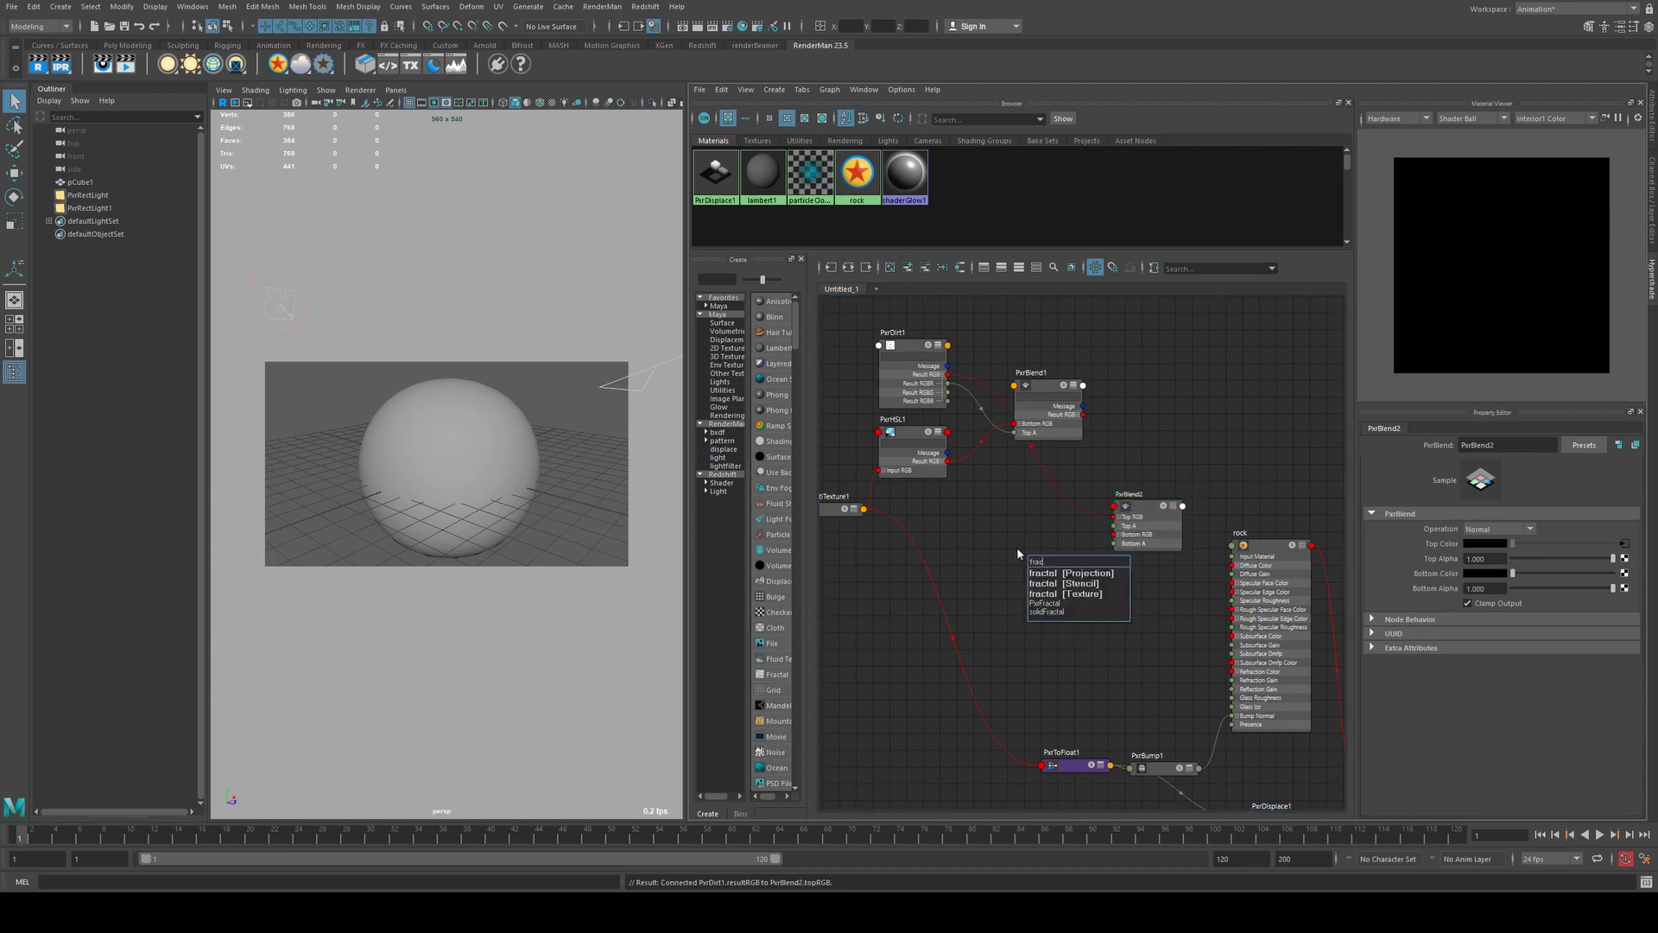
{"action": "key", "text": "Down"}
{"action": "key", "text": "Down"}
{"action": "key", "text": "Down"}
{"action": "key", "text": "Return"}
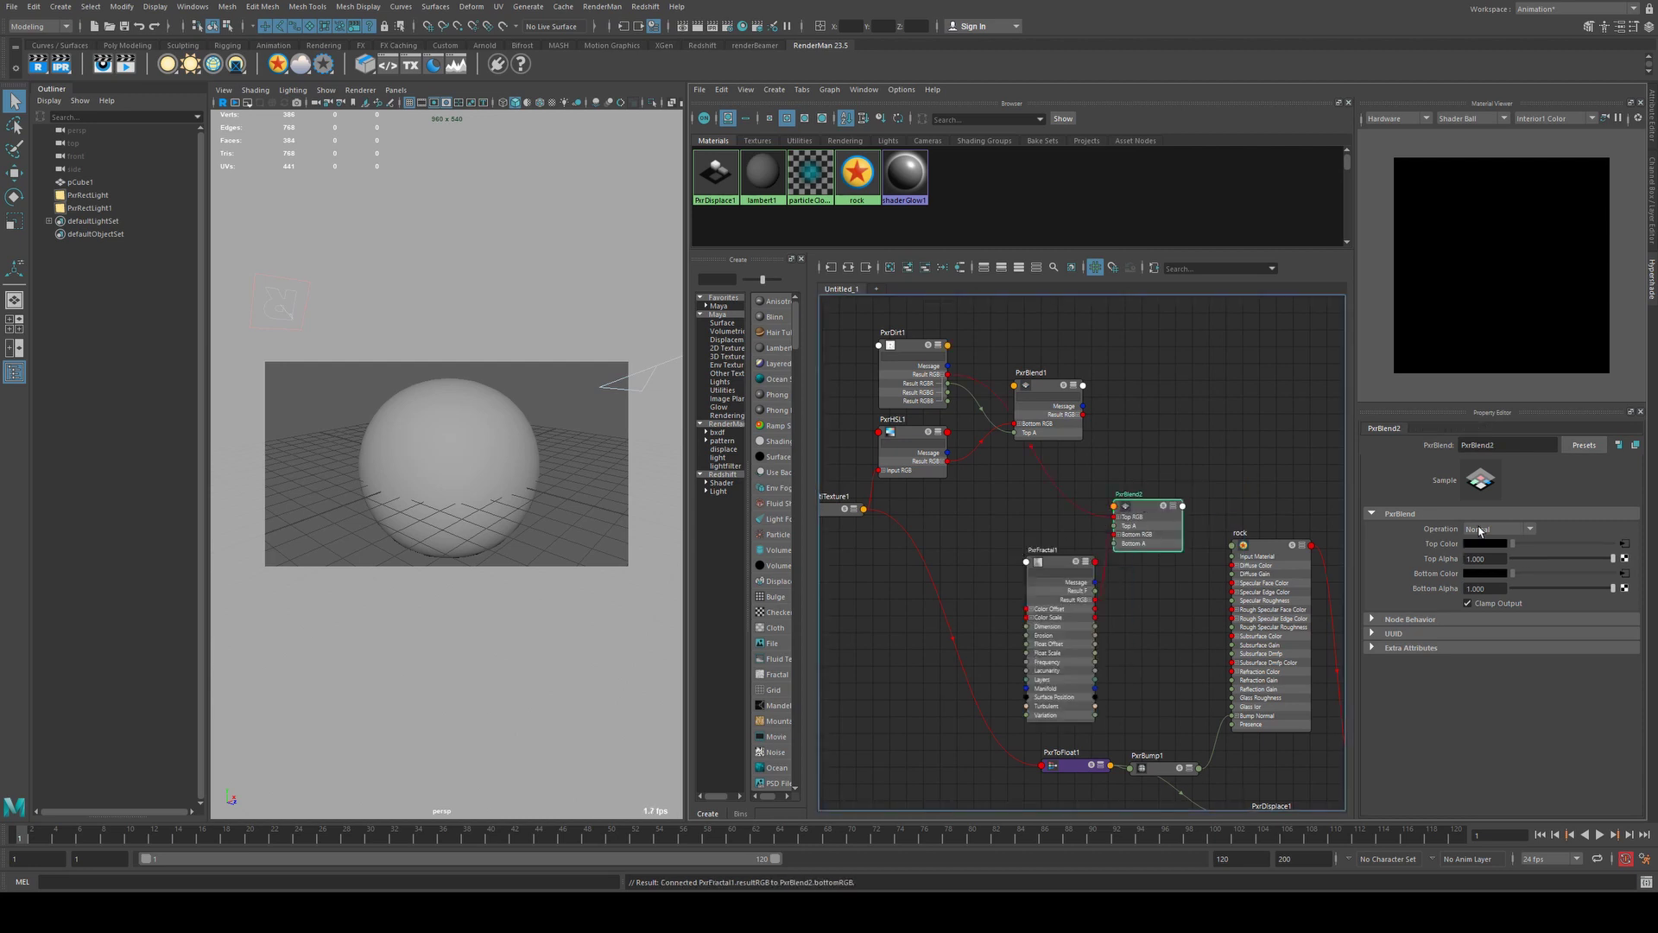
- Set PxrBlend2's operation to Multiply and connect its result to the rock's Diffuse Color to preview the mask
{"action": "left_click", "coordinate": [1479, 531]}
{"action": "left_click", "coordinate": [1485, 644]}
{"action": "key", "text": "2"}
{"action": "mouse_move", "coordinate": [1183, 535]}
{"action": "left_mouse_down"}
{"action": "mouse_move", "coordinate": [1240, 567]}
{"action": "mouse_move", "coordinate": [1166, 513]}
{"action": "left_mouse_up"}
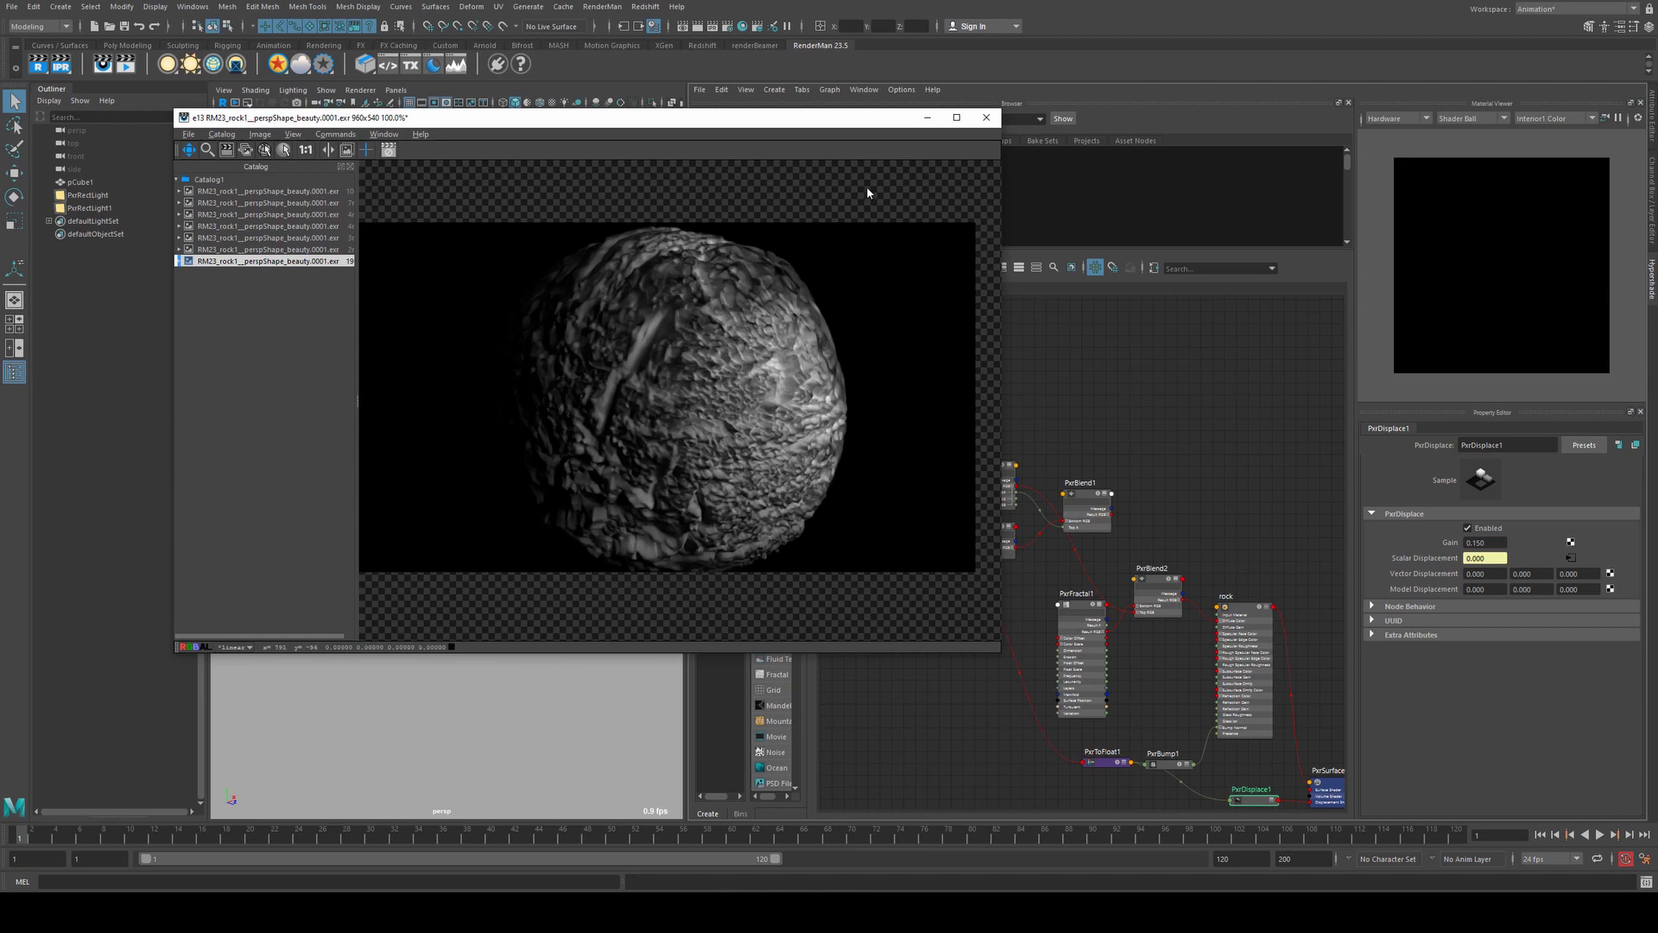
{"action": "left_click", "coordinate": [927, 118]}
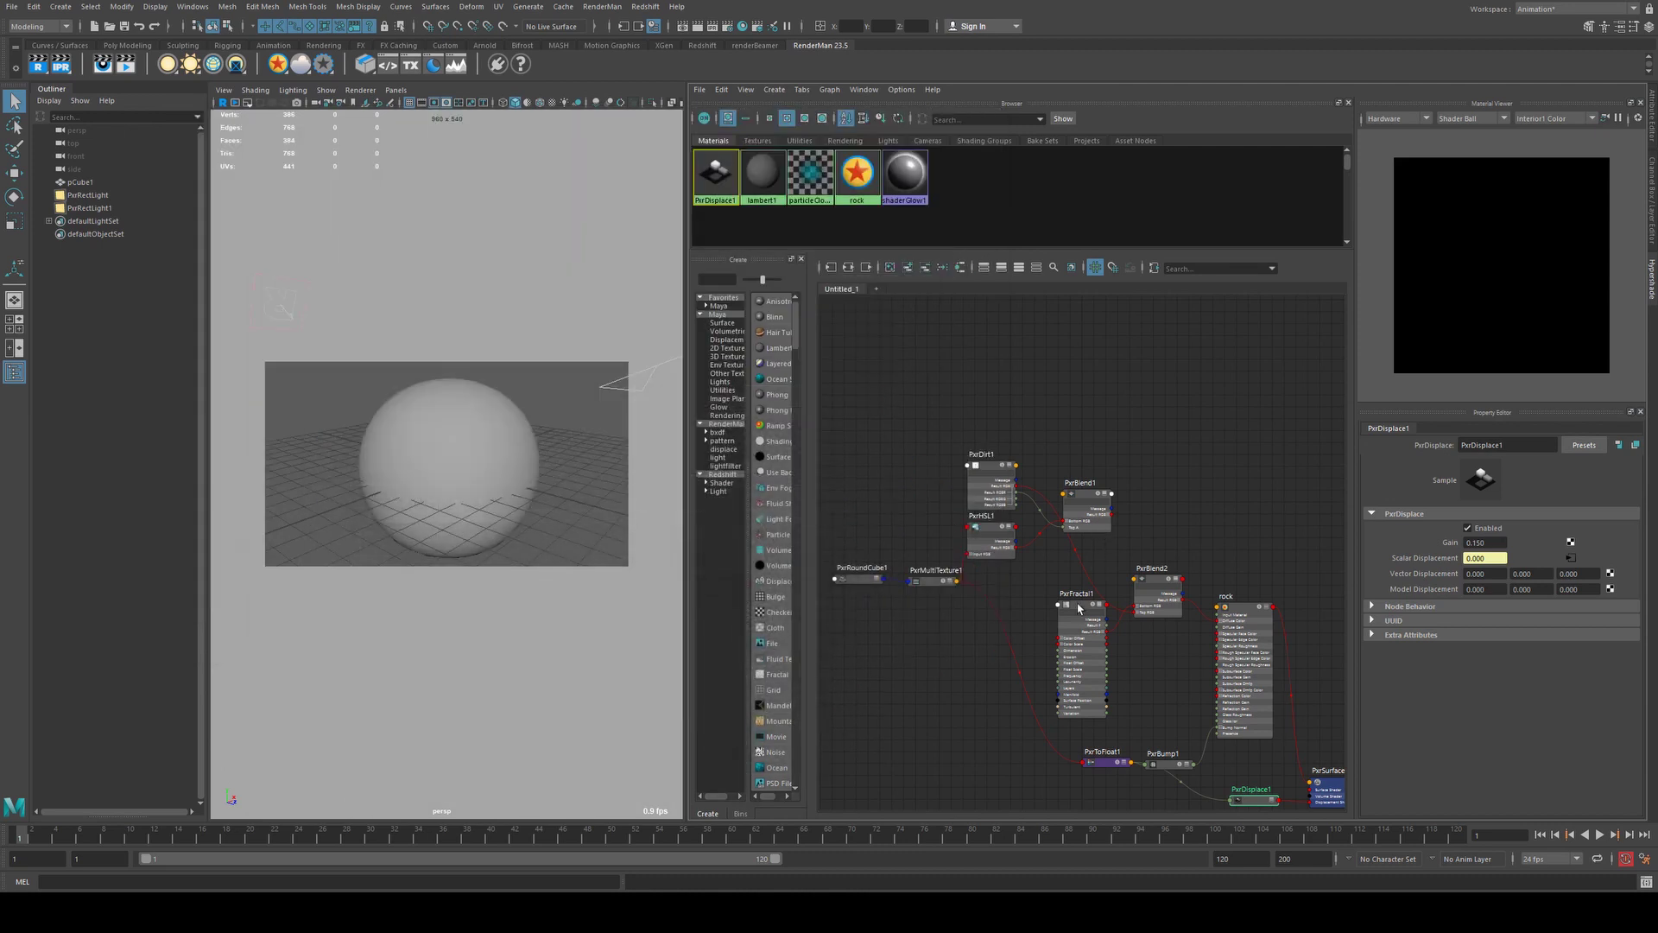
- Try a Frequency of 10 on the PxrFractal node and raise it to 50
{"action": "left_click", "coordinate": [1079, 604]}
{"action": "left_click_drag", "start_coordinate": [1499, 560], "coordinate": [1331, 521]}
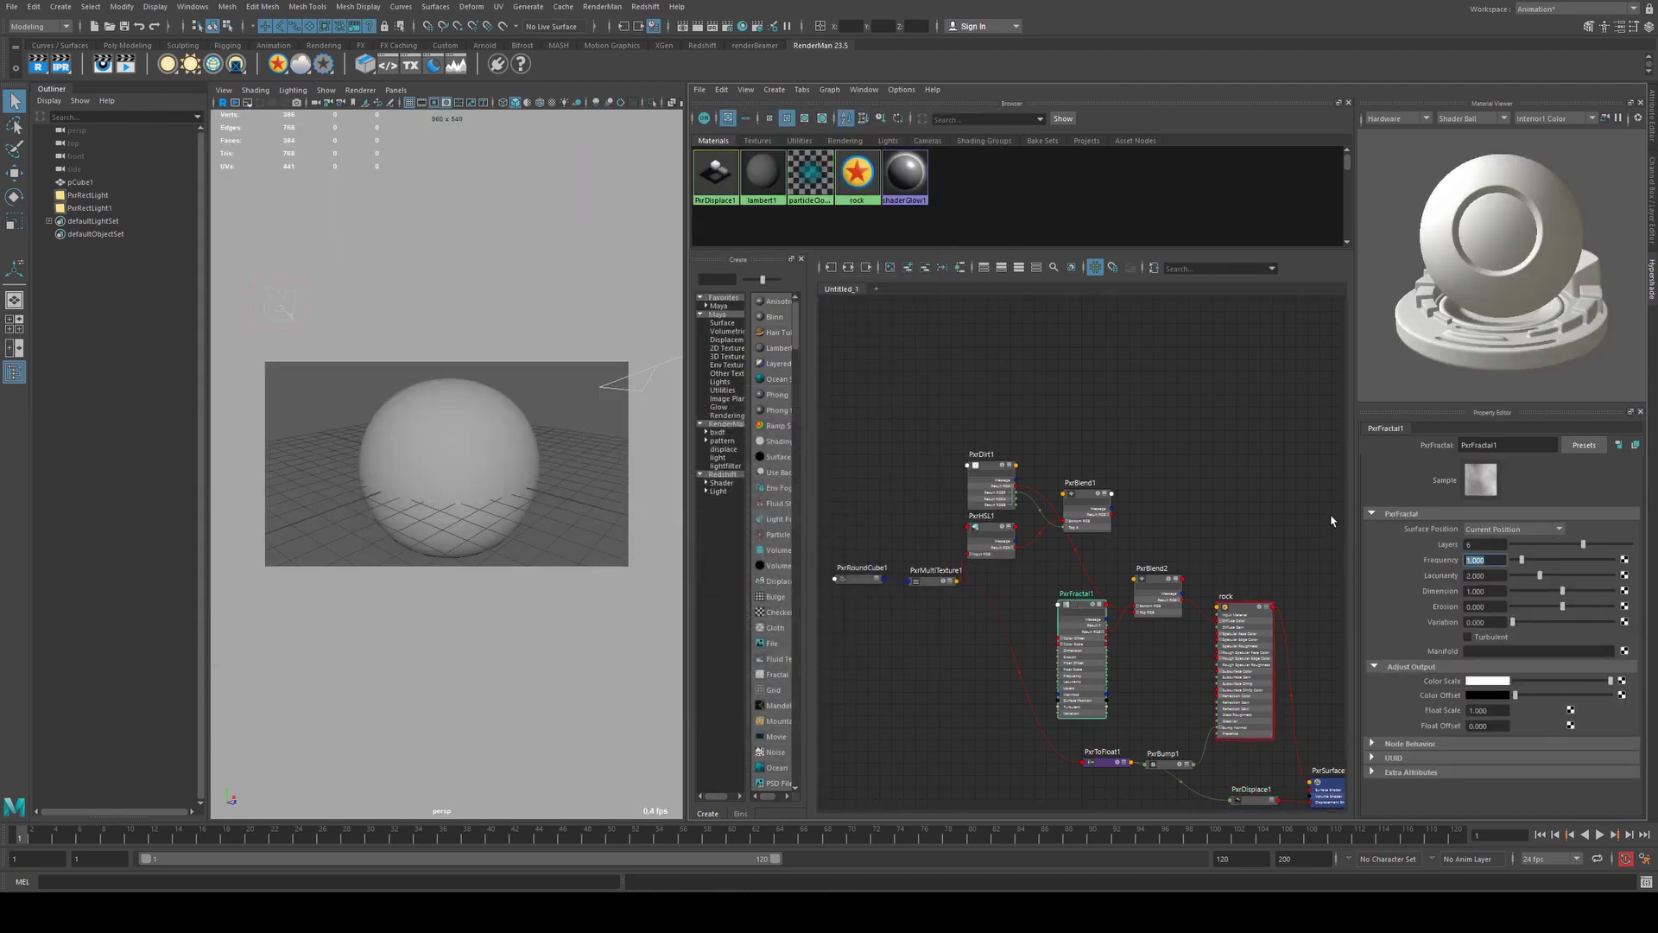
{"action": "type", "text": "10"}
{"action": "key", "text": "Return"}
{"action": "type", "text": "50"}
{"action": "key", "text": "Return"}
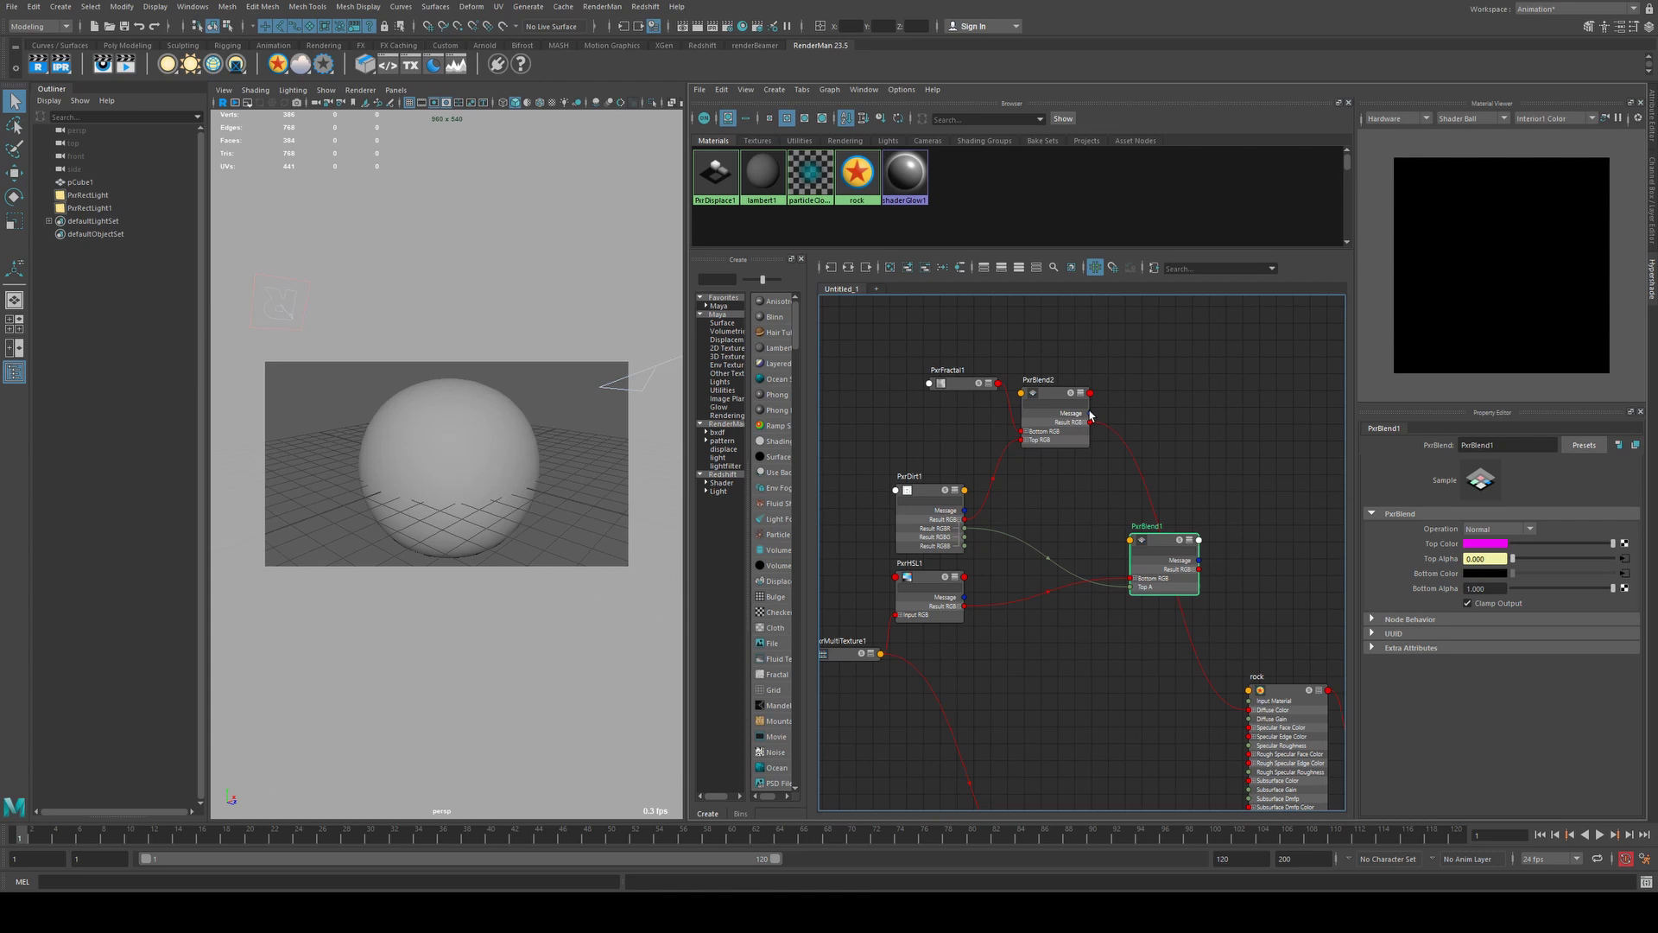
- Connect PxrBlend2's Result RGBR to PxrBlend1's Top A, and PxrBlend1's Result RGB to the rock's Diffuse Color
{"action": "left_click", "coordinate": [1084, 423]}
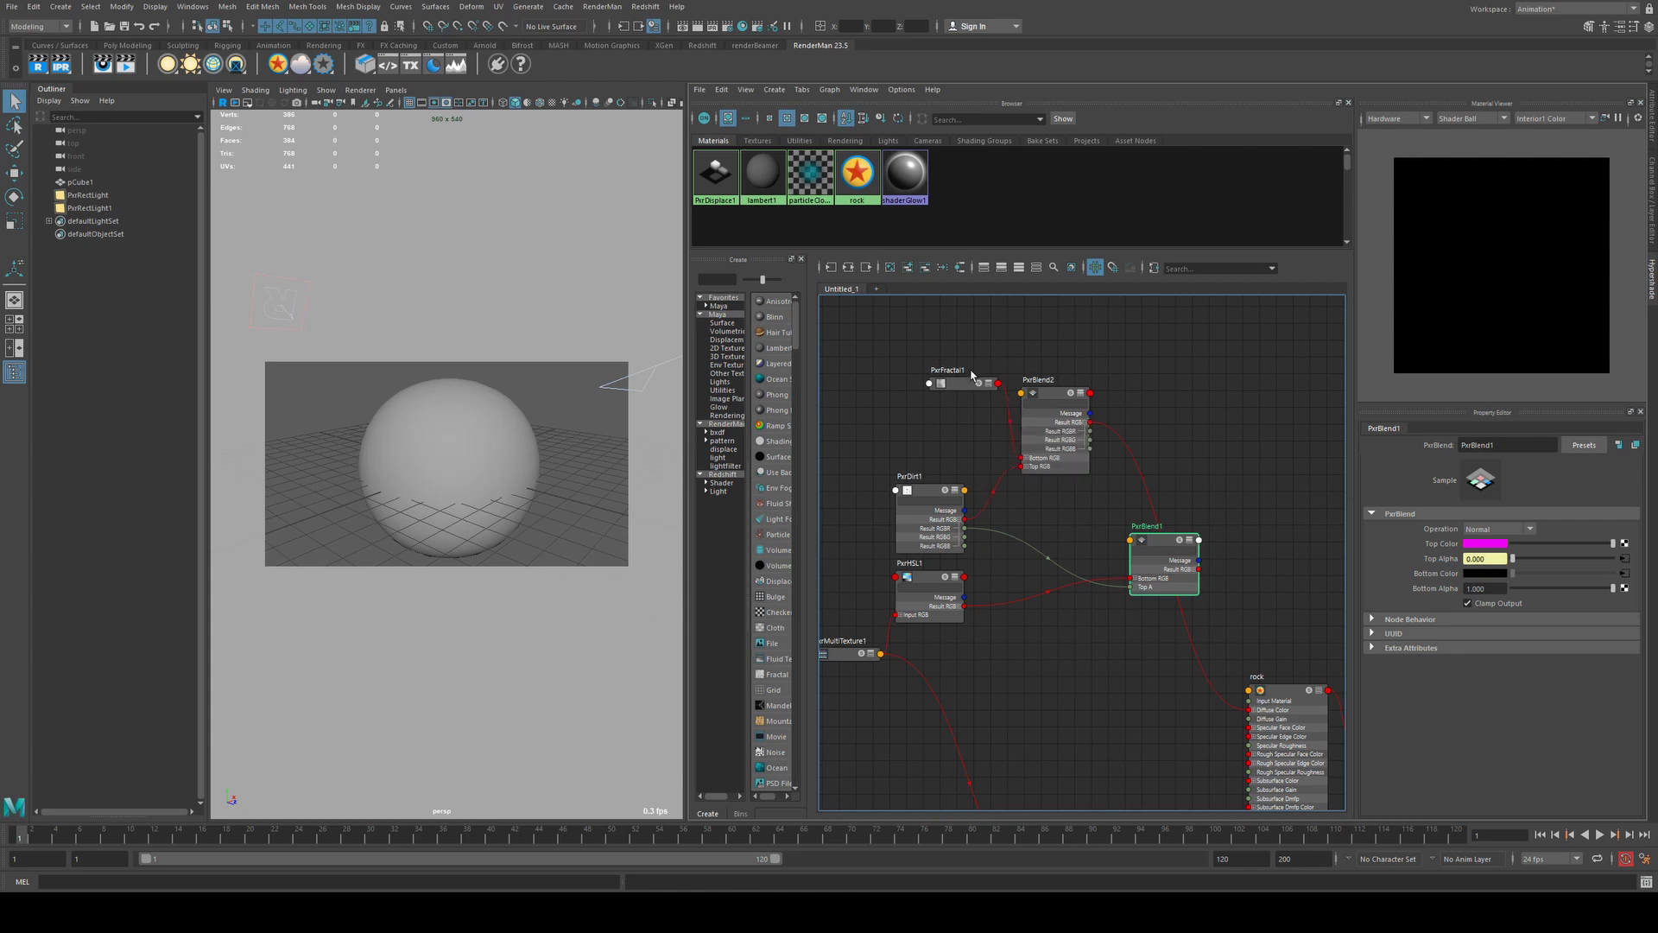
{"action": "left_click_drag", "start_coordinate": [1090, 432], "coordinate": [1131, 587]}
{"action": "middle_click_drag", "start_coordinate": [1287, 593], "coordinate": [1177, 459], "text": "alt"}
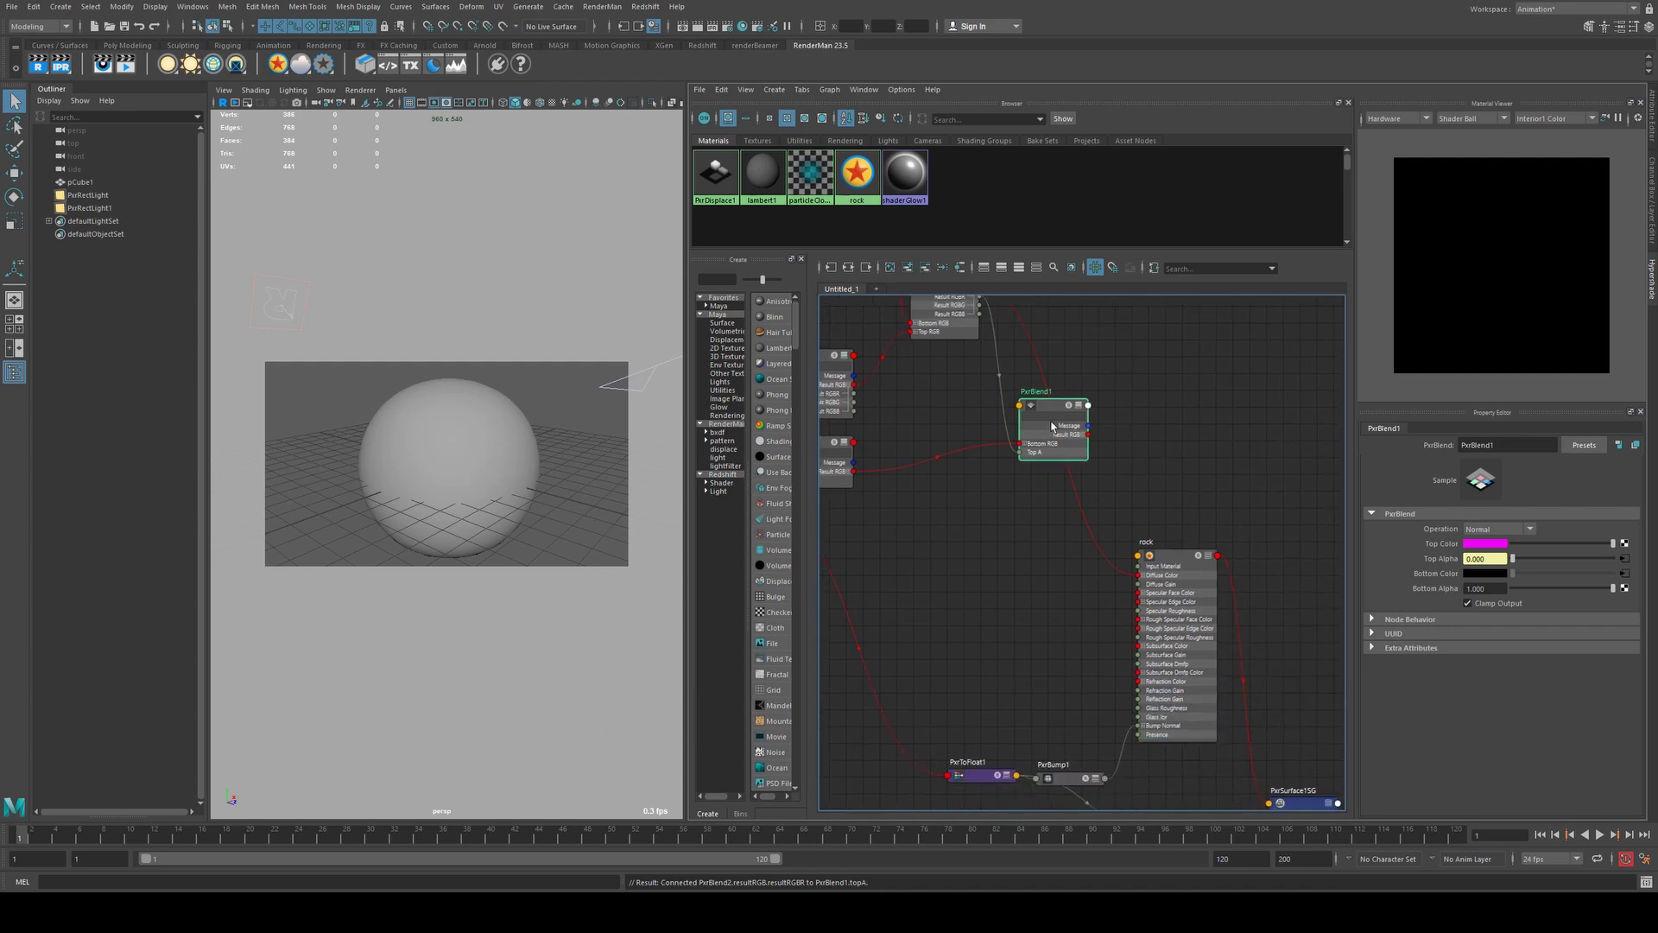
{"action": "left_click_drag", "start_coordinate": [1054, 426], "coordinate": [1138, 574]}
- Compare the current render with the earlier magenta render that has no fractal breakup
{"action": "left_click", "coordinate": [256, 250]}
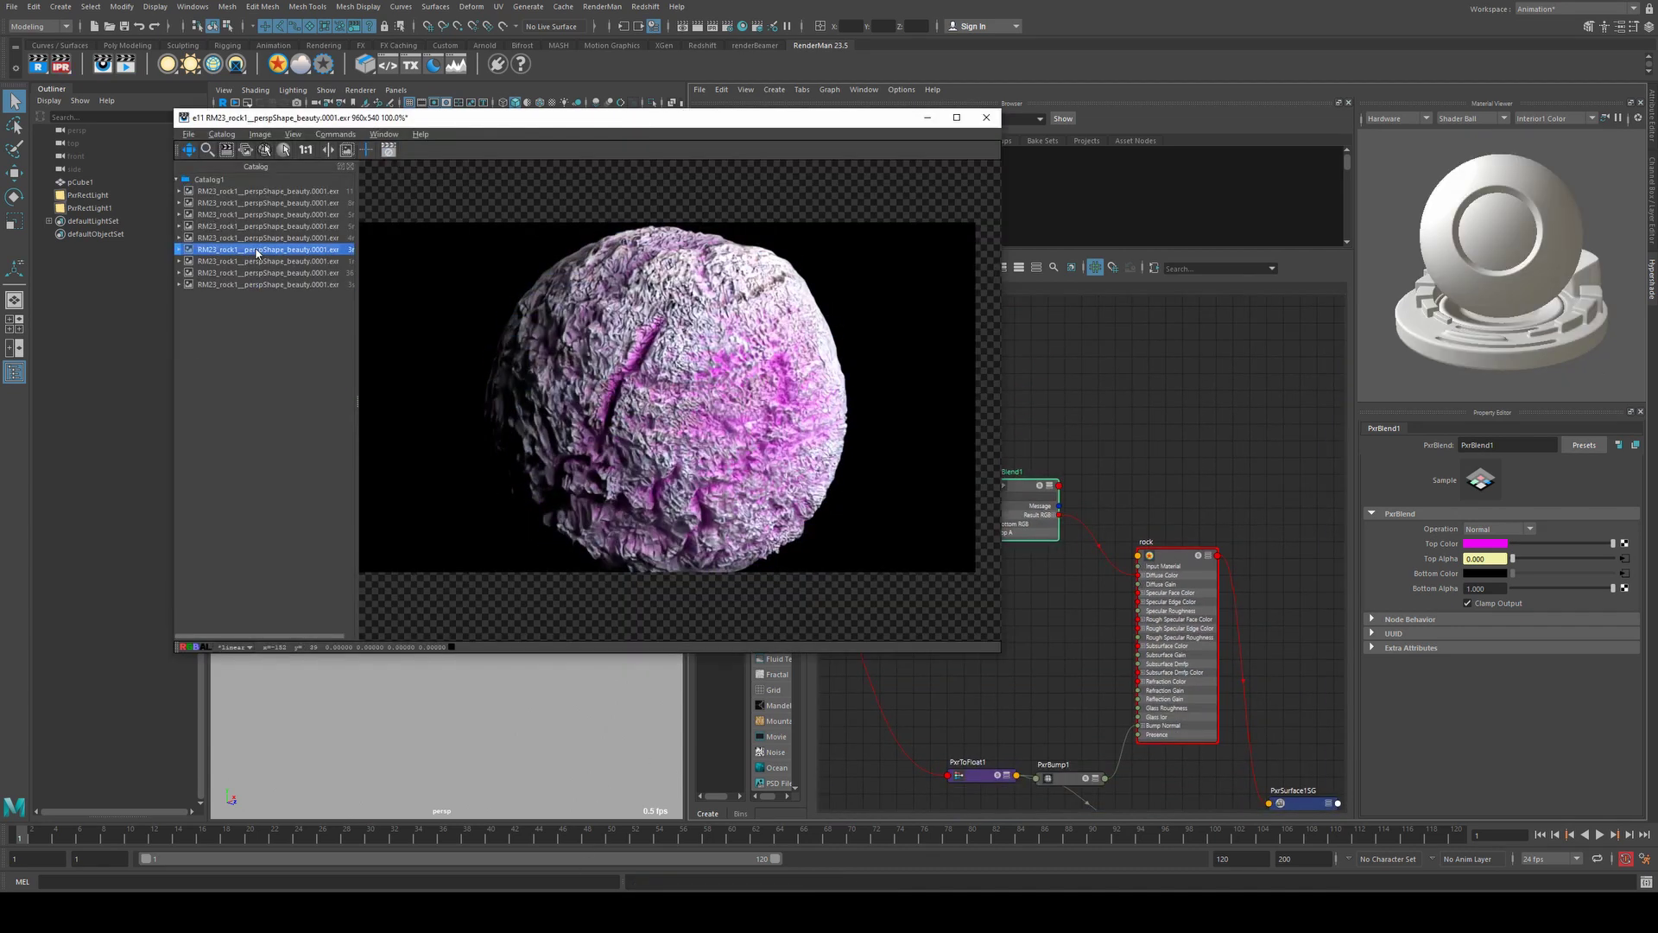
{"action": "left_click", "coordinate": [259, 285]}
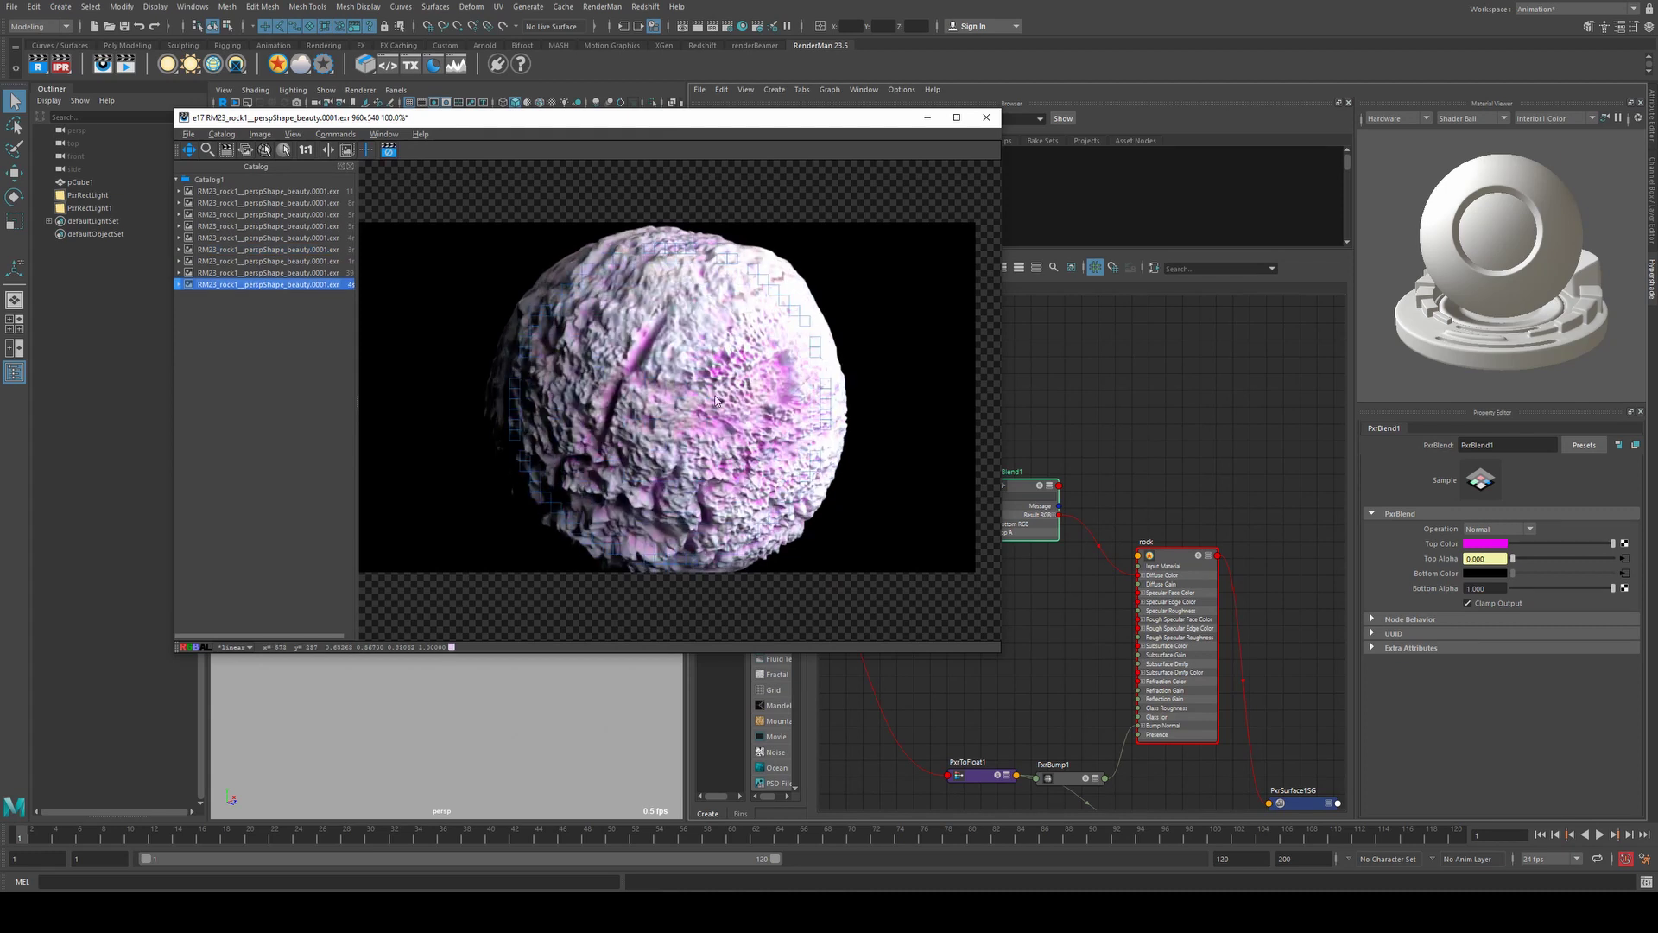
{"action": "left_click", "coordinate": [316, 250]}
{"action": "left_click", "coordinate": [320, 285]}
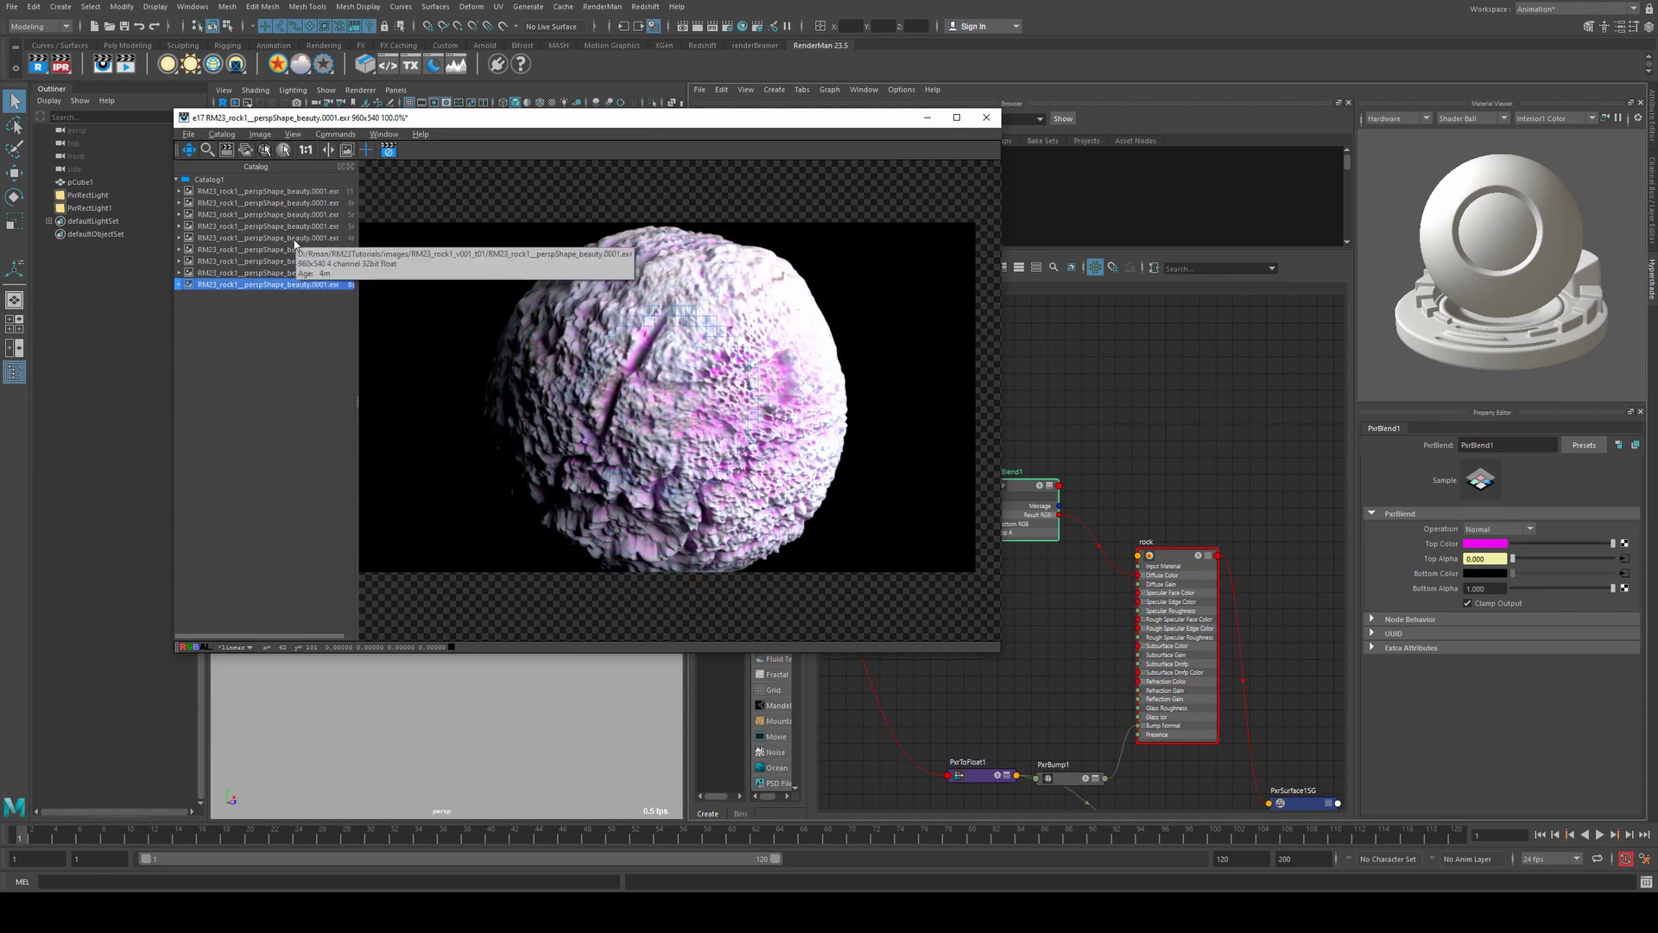
{"action": "left_click_drag", "start_coordinate": [837, 120], "coordinate": [623, 139]}
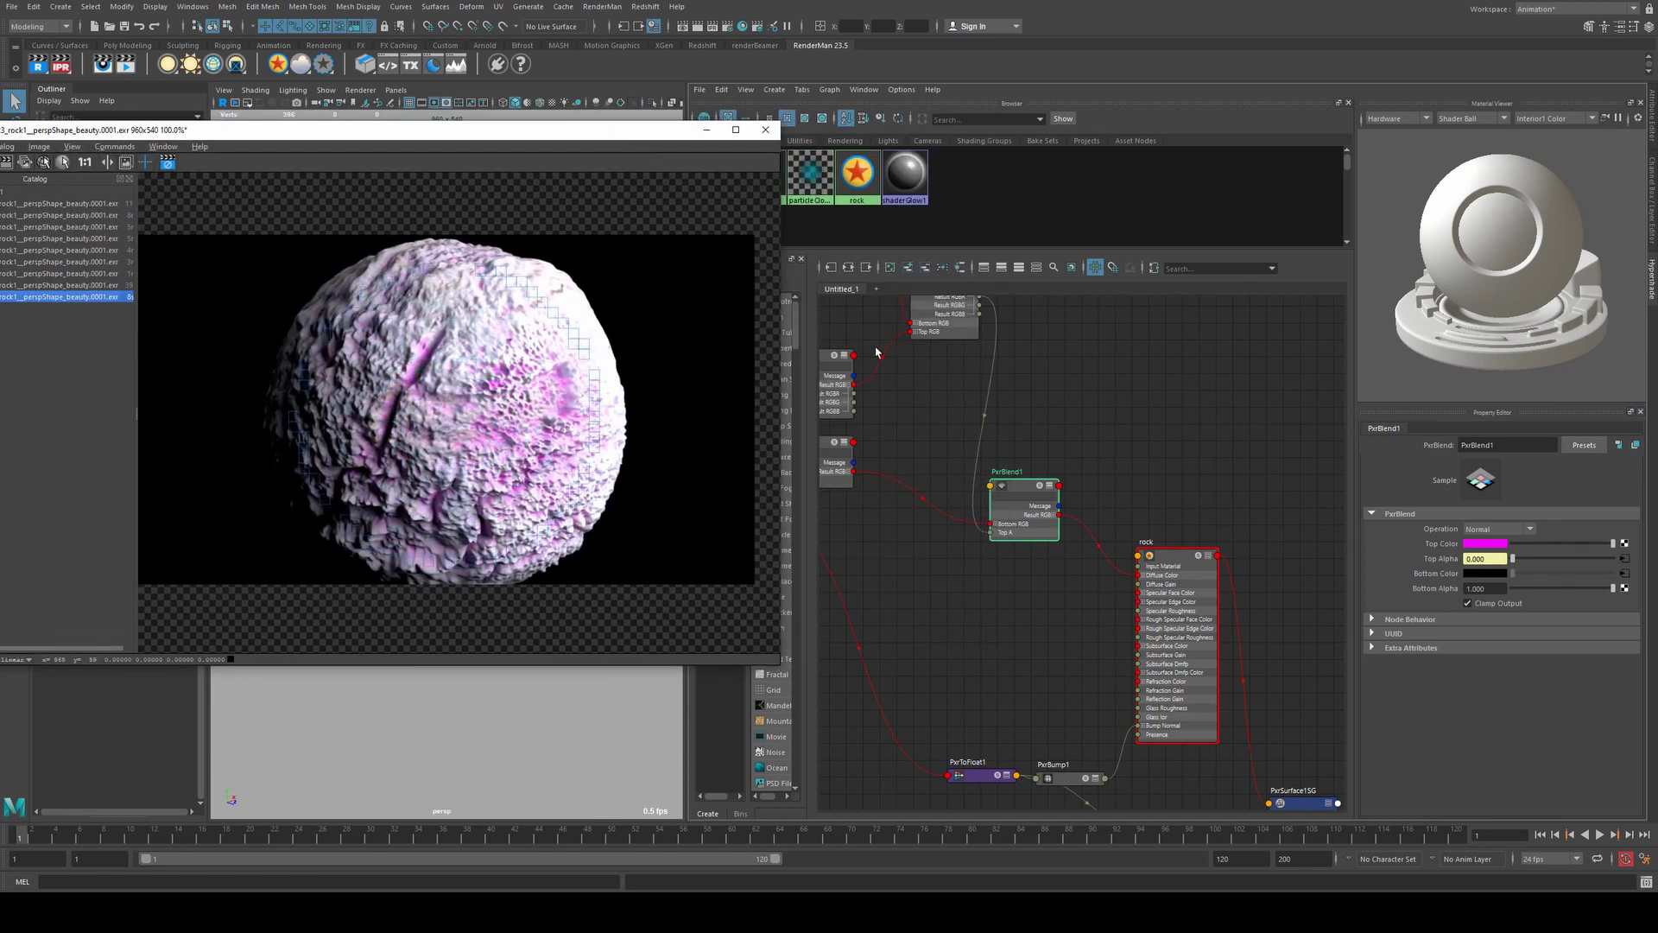
- Turn on Turbulent for the PxrFractal node, set its Erosion to about -1.294 and check the render
{"action": "middle_click_drag", "start_coordinate": [917, 381], "coordinate": [1049, 510], "text": "alt"}
{"action": "left_click", "coordinate": [993, 380]}
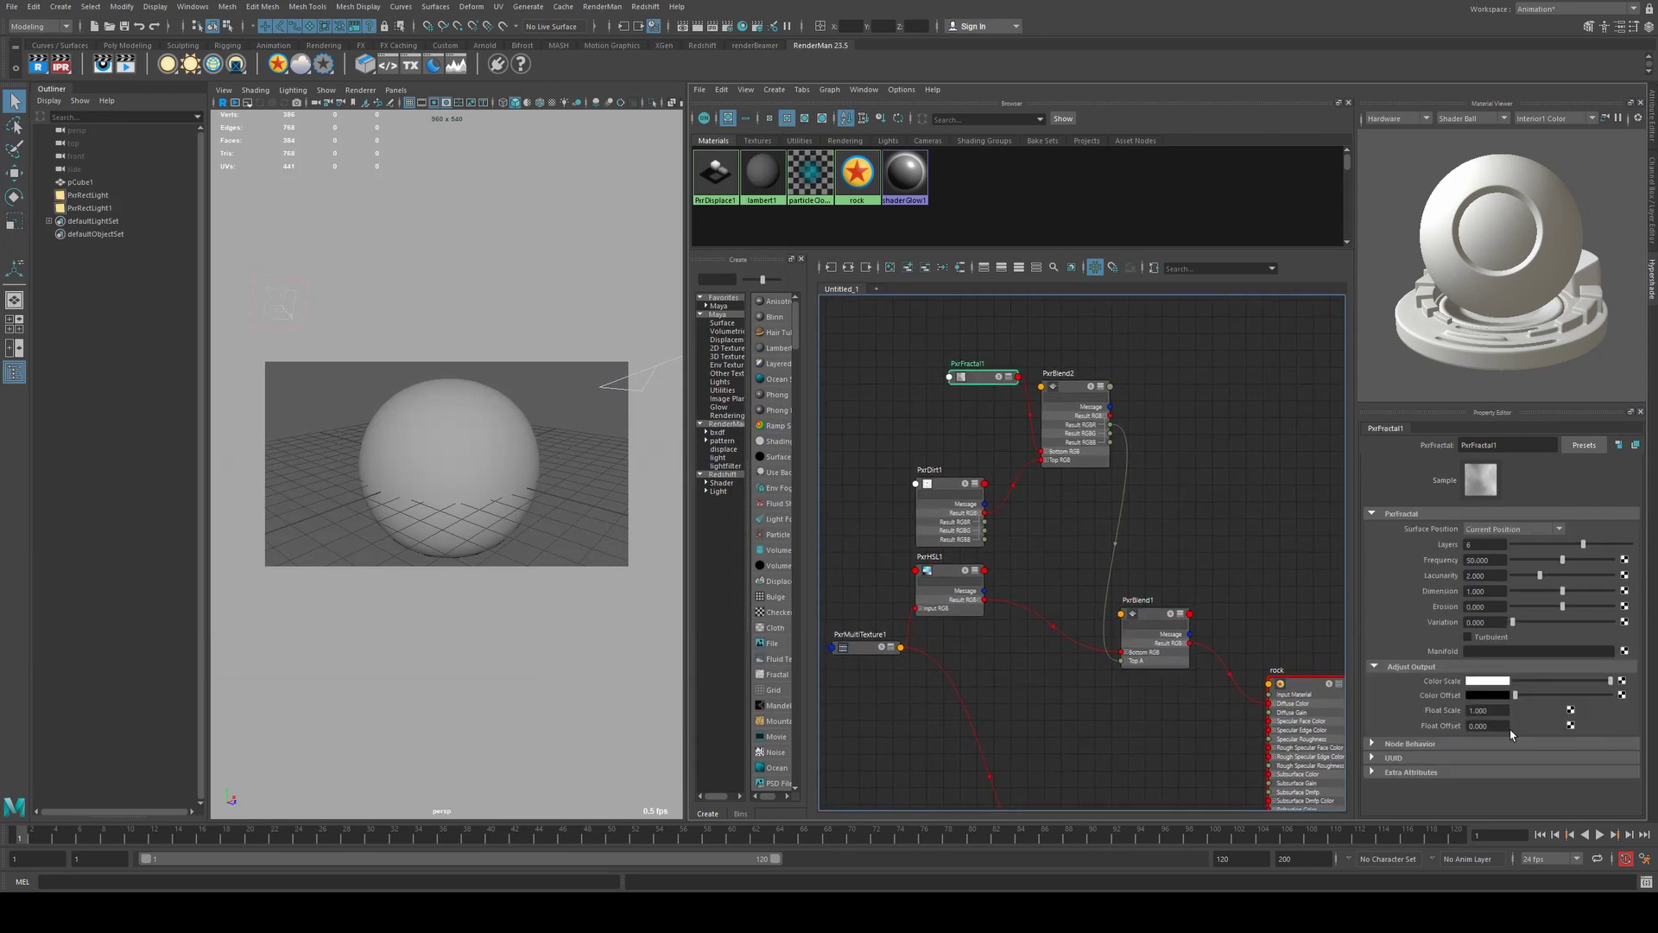
{"action": "left_click", "coordinate": [1507, 638]}
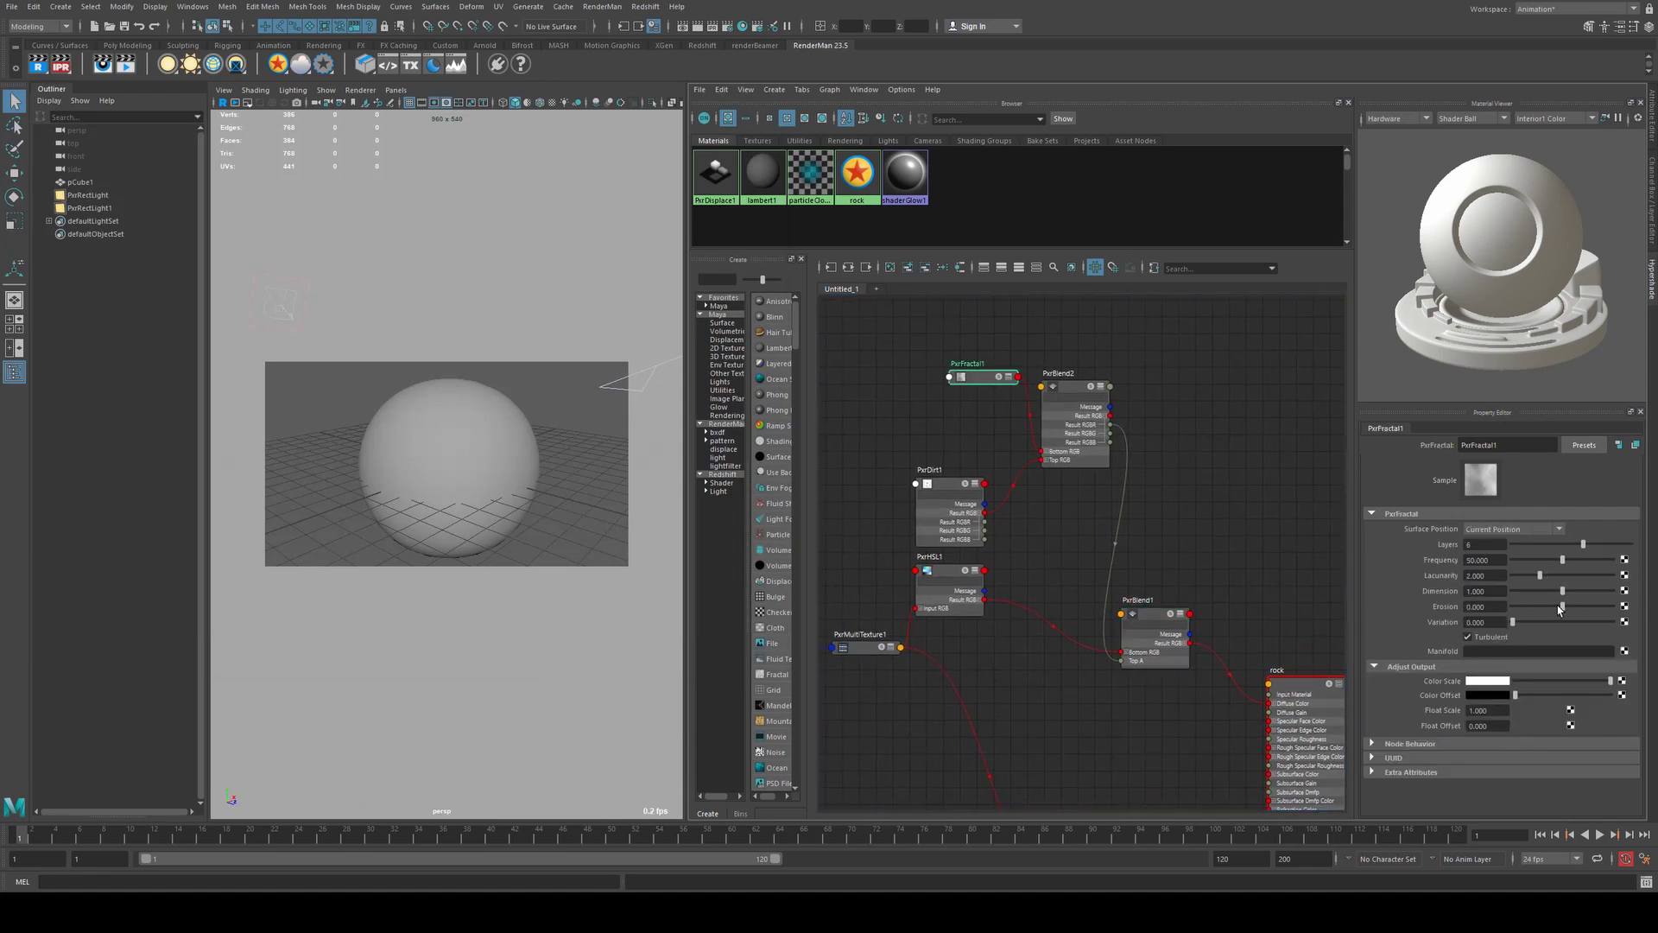
{"action": "left_click_drag", "start_coordinate": [1560, 608], "coordinate": [1529, 608]}
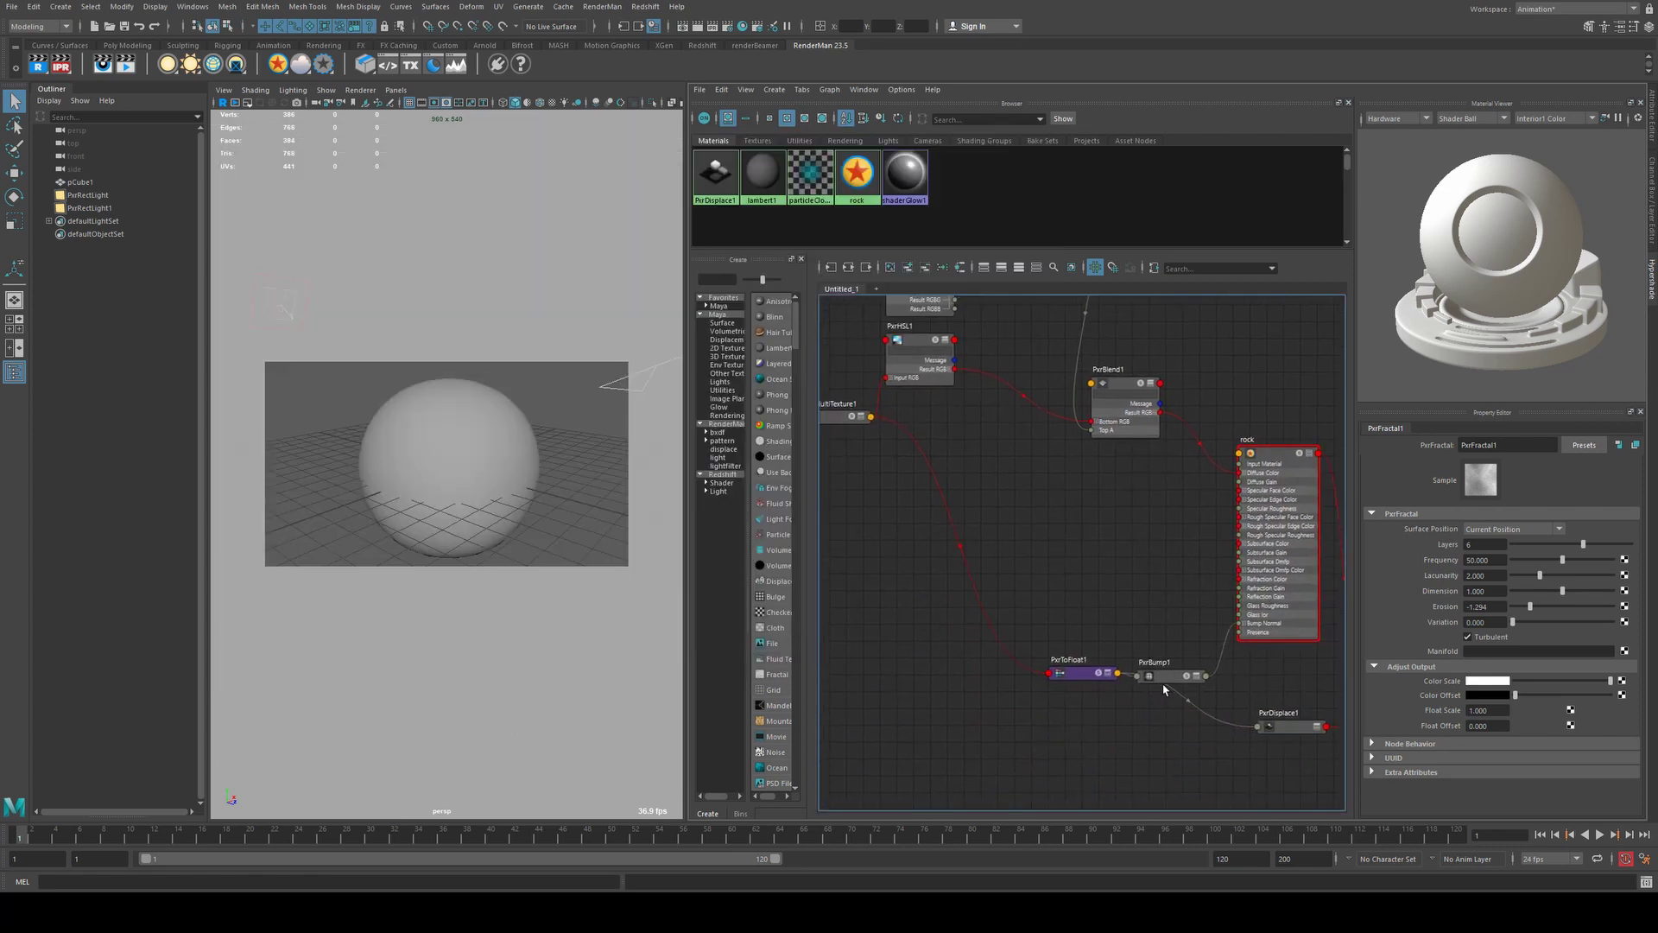
{"action": "left_click", "coordinate": [1171, 676]}
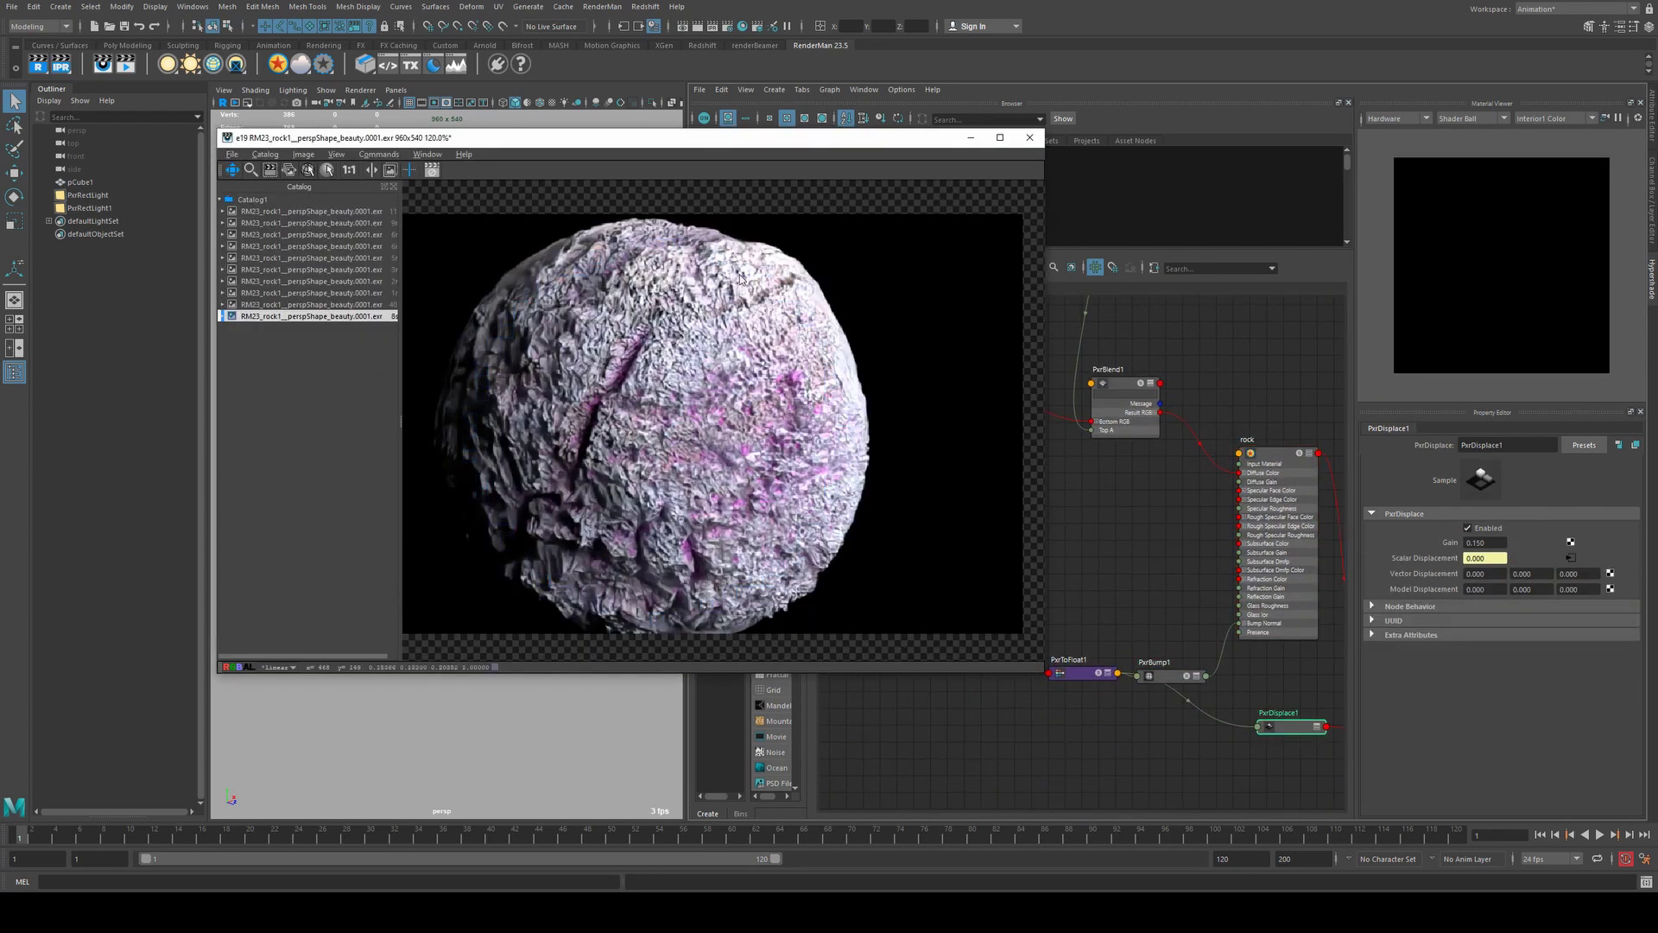
{"action": "left_click", "coordinate": [971, 138]}
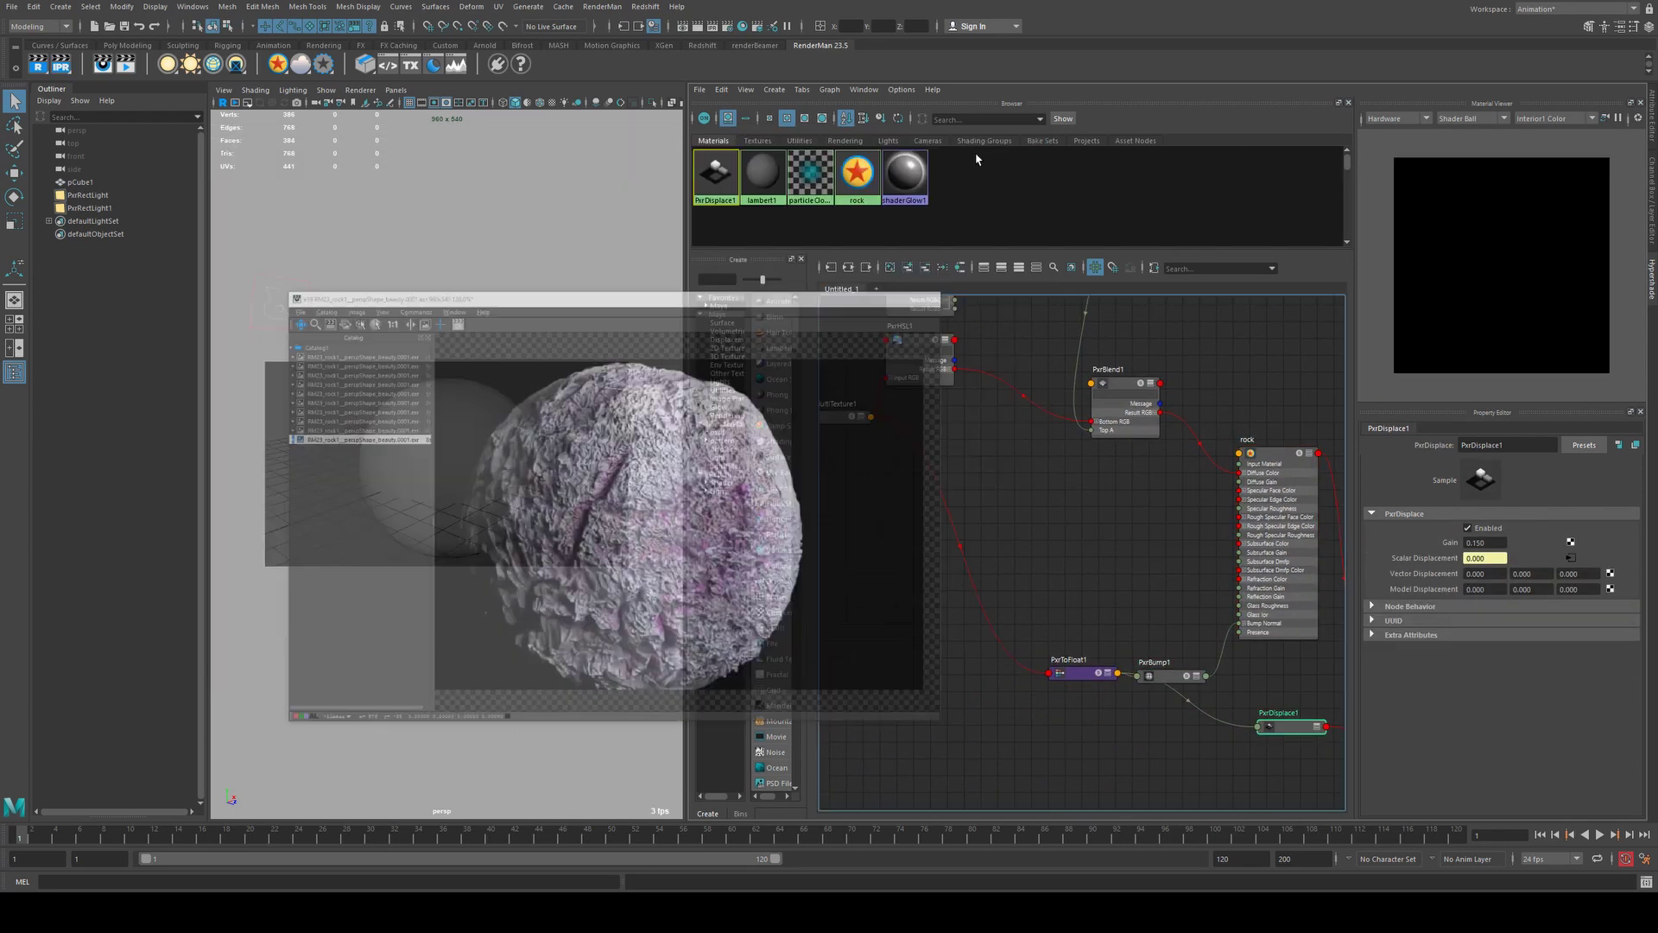
- Set PxrBlend1's Top Color to dark green and inspect the mossy crevices in the render up close
{"action": "left_click", "coordinate": [1135, 389]}
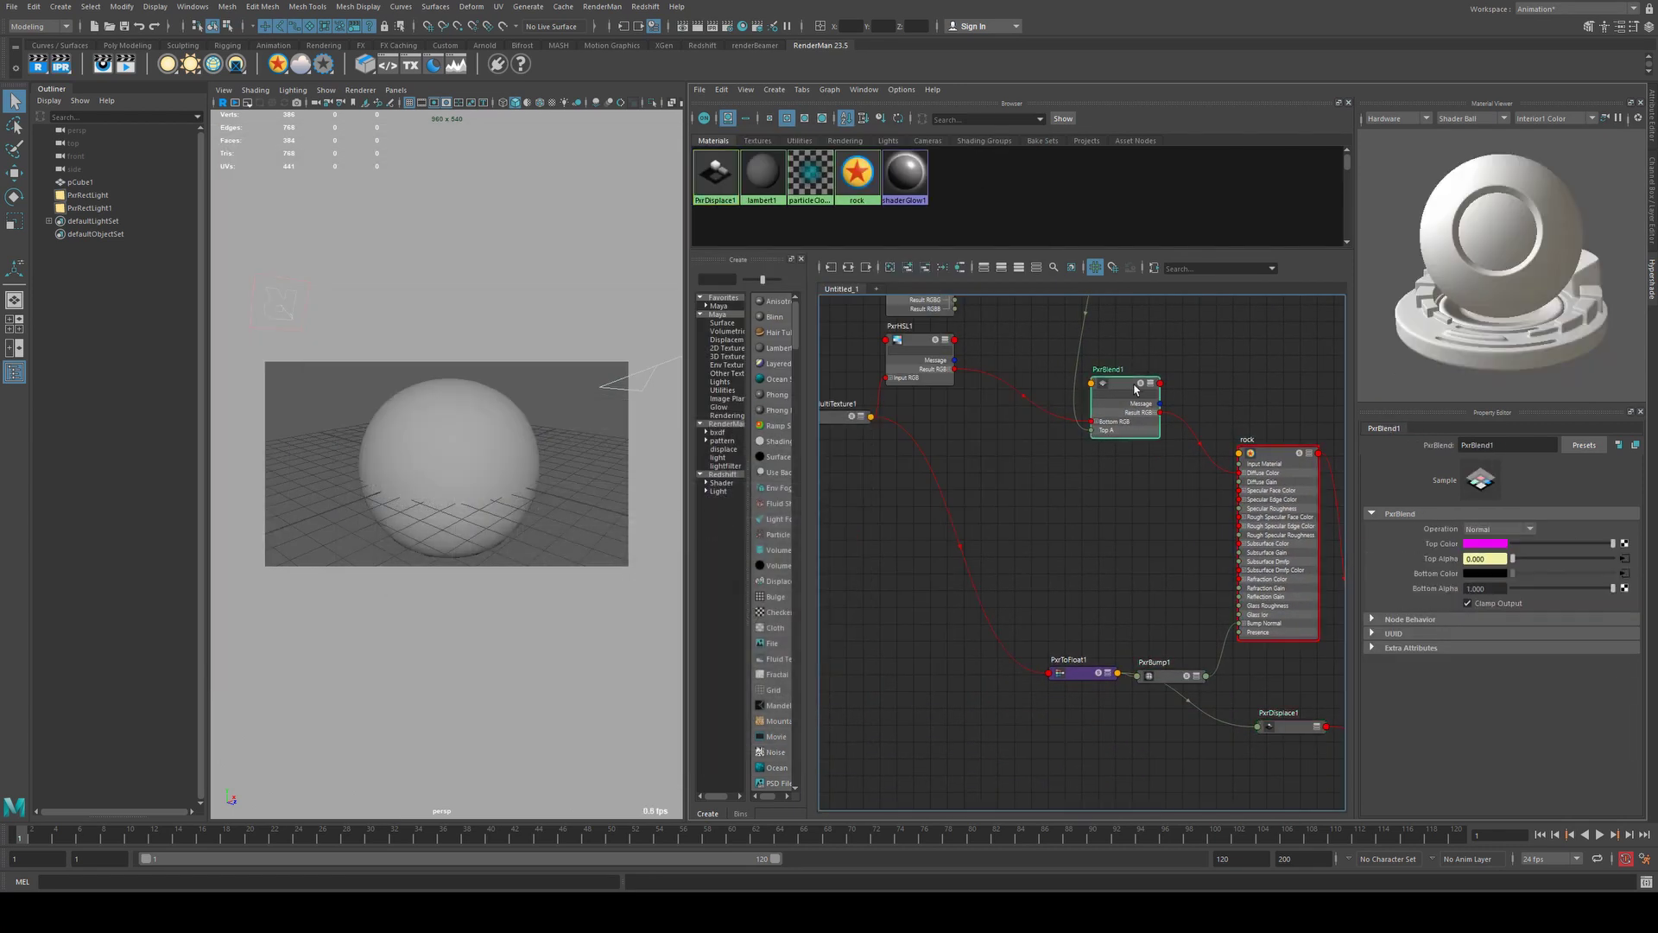
{"action": "left_click", "coordinate": [1480, 546]}
{"action": "left_click", "coordinate": [1439, 533]}
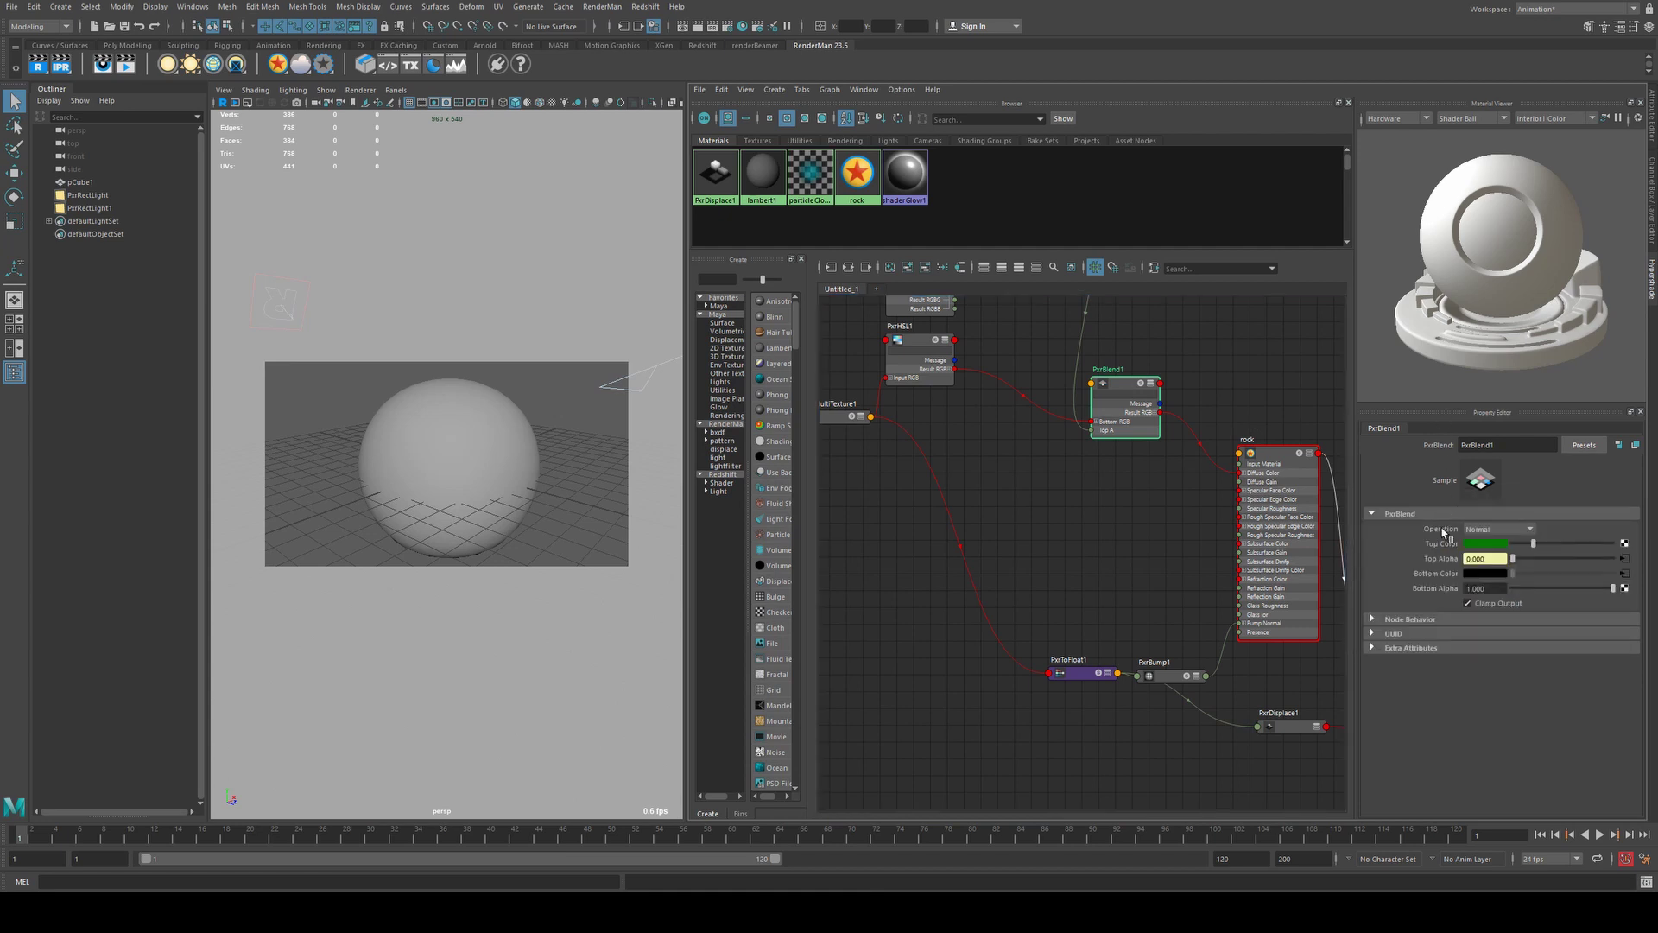
{"action": "left_click", "coordinate": [1482, 544]}
{"action": "key", "text": "alt+Tab"}
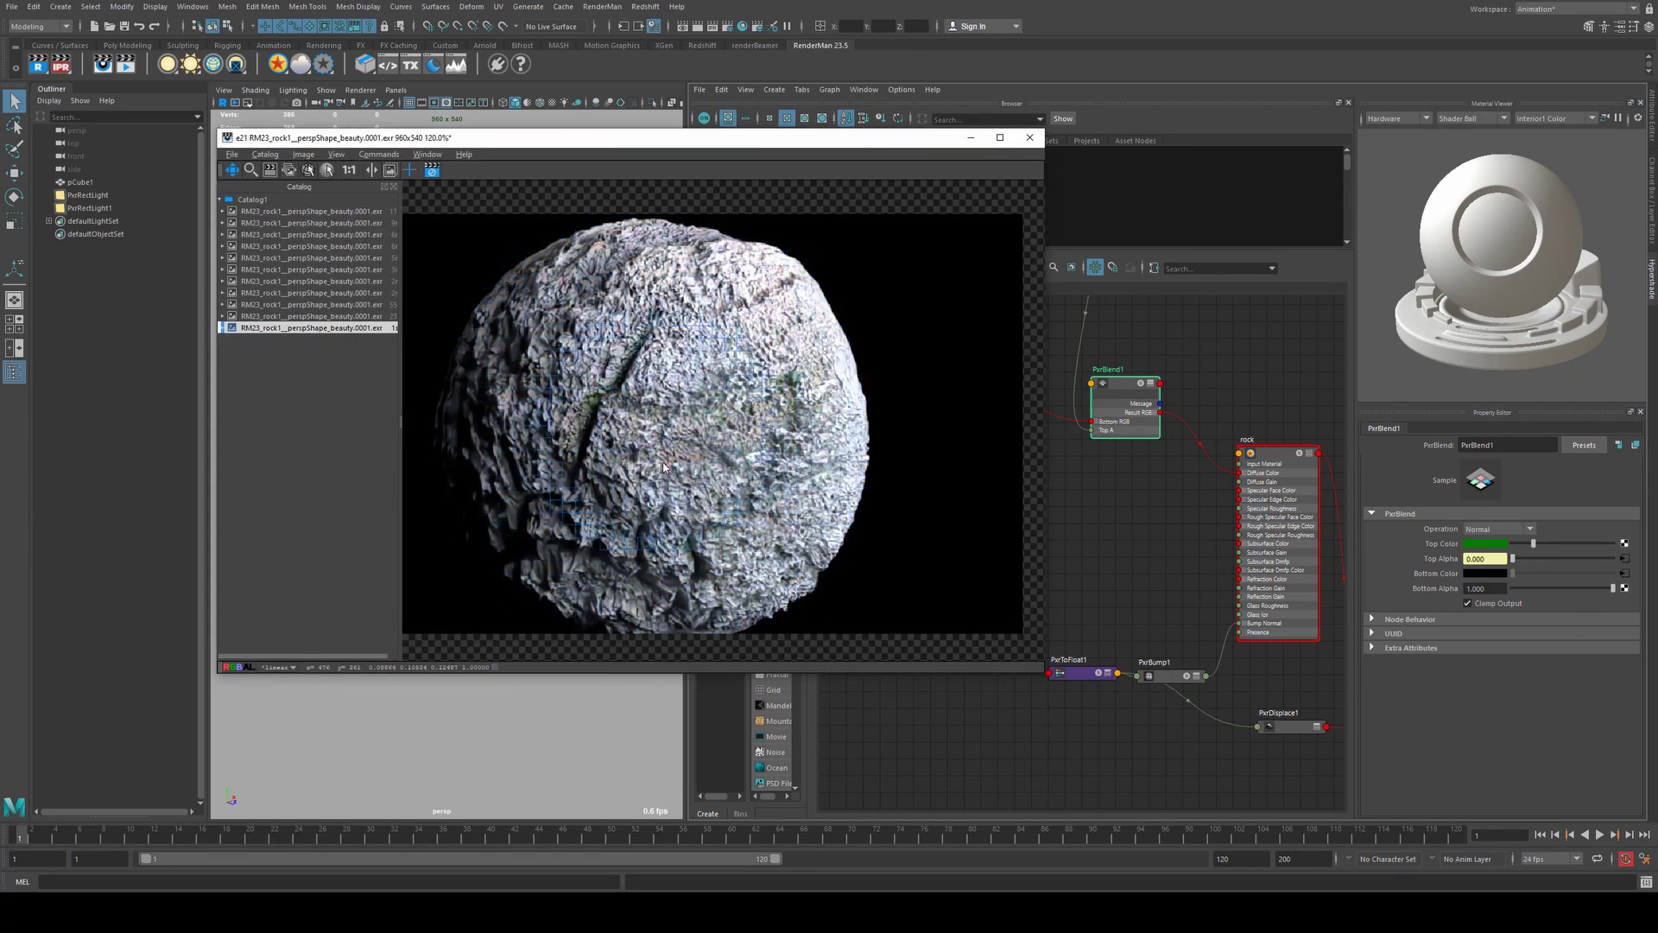
{"action": "scroll", "coordinate": [722, 386], "scroll_direction": "up", "scroll_amount": 1}
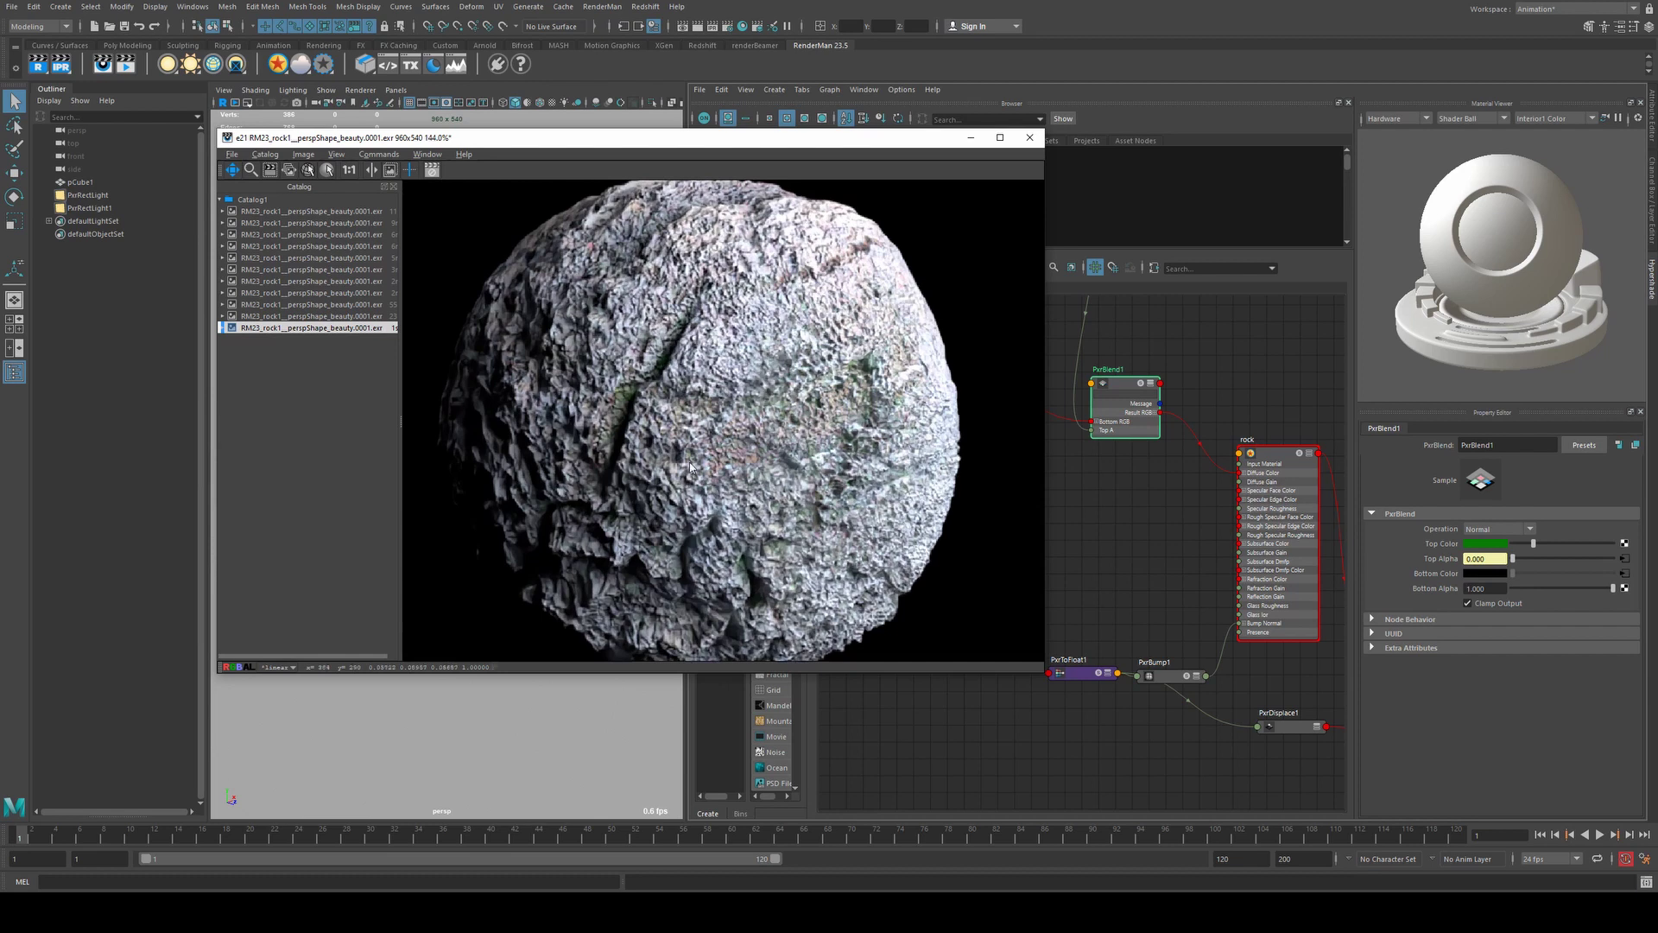
{"action": "scroll", "coordinate": [676, 440], "scroll_direction": "down", "scroll_amount": 1}
{"action": "left_click", "coordinate": [354, 329]}
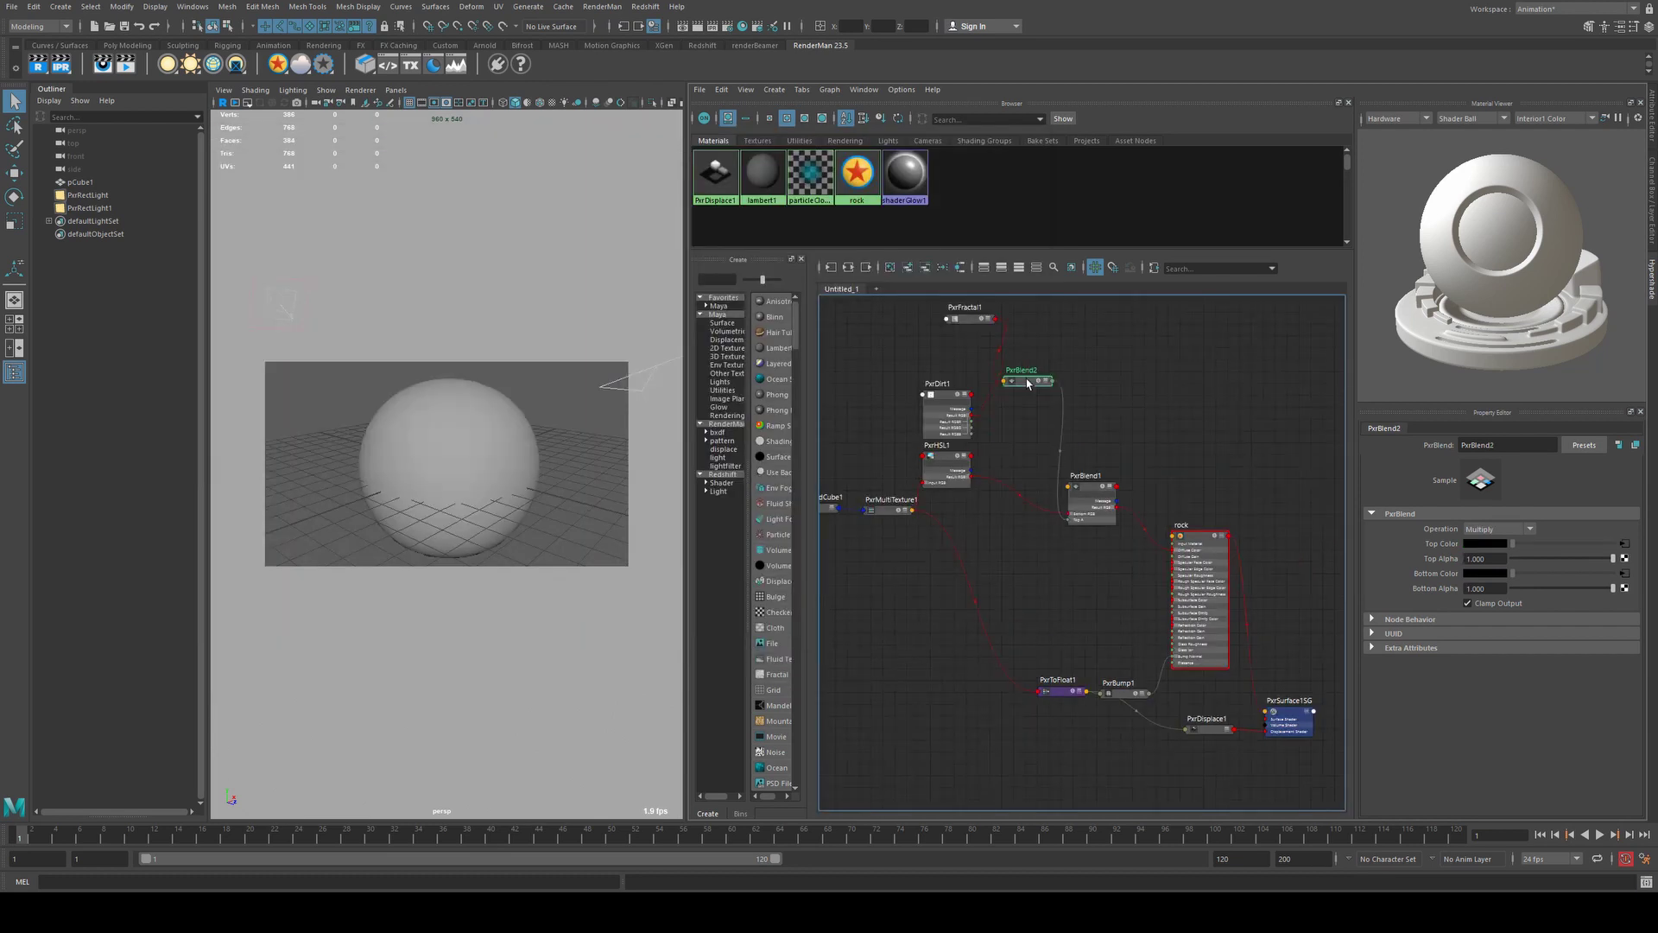
- Connect PxrBlend2's Result RGBR output to the rock material's Glow Gain
{"action": "scroll", "coordinate": [1114, 473], "scroll_direction": "up", "scroll_amount": 3}
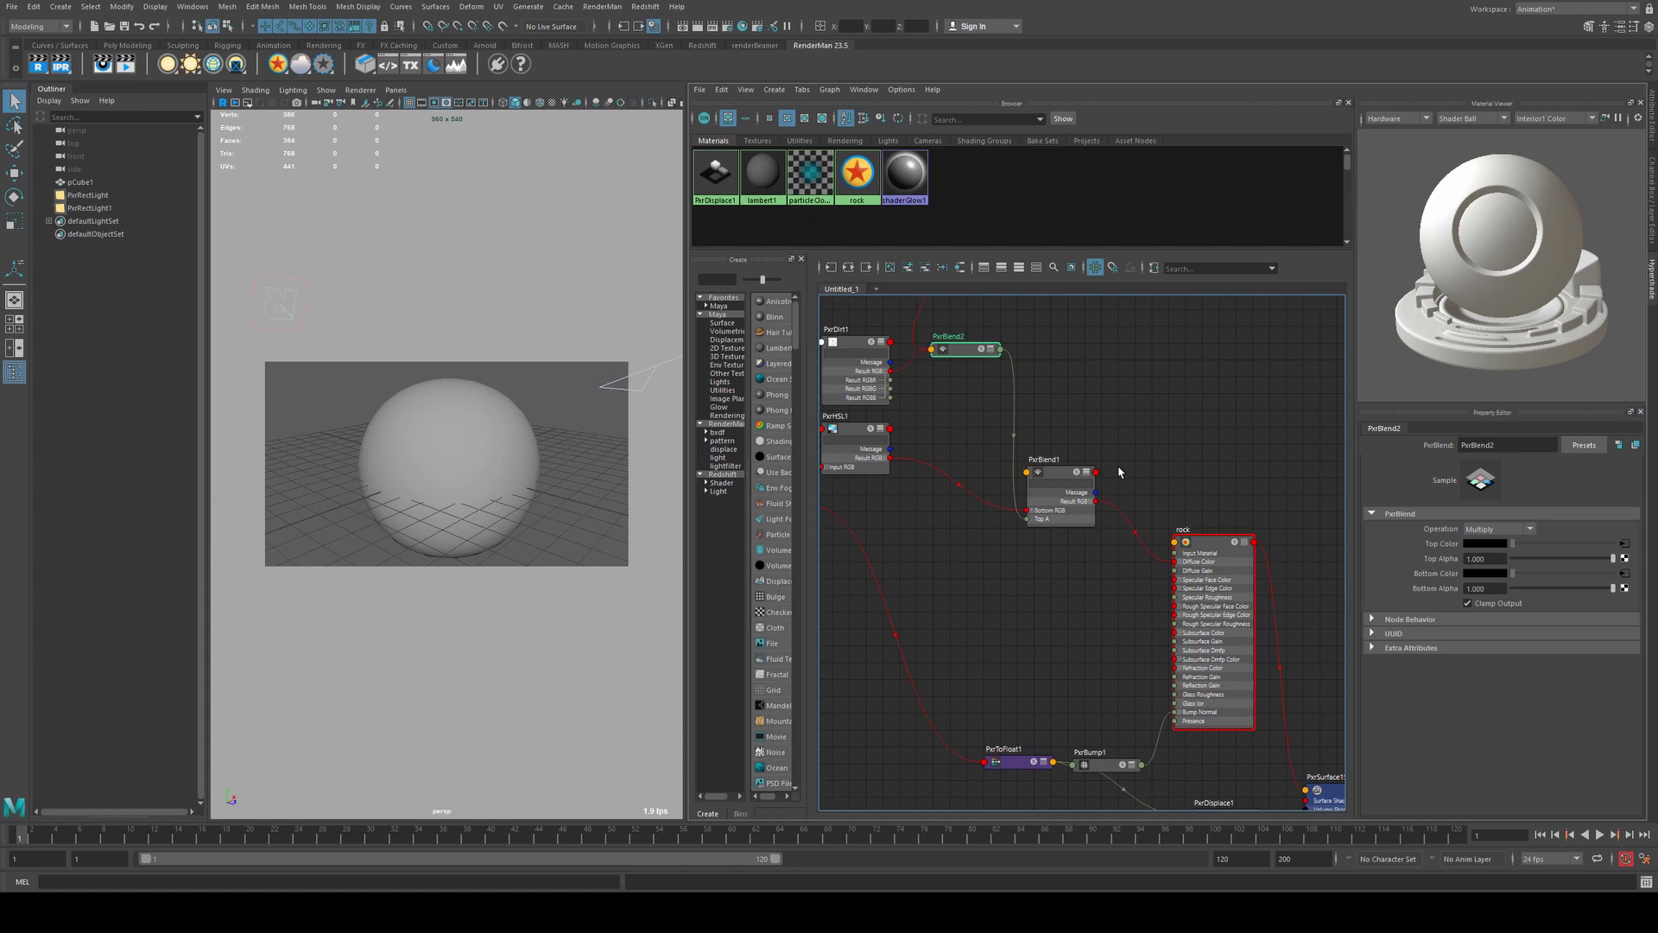
{"action": "left_click", "coordinate": [975, 352]}
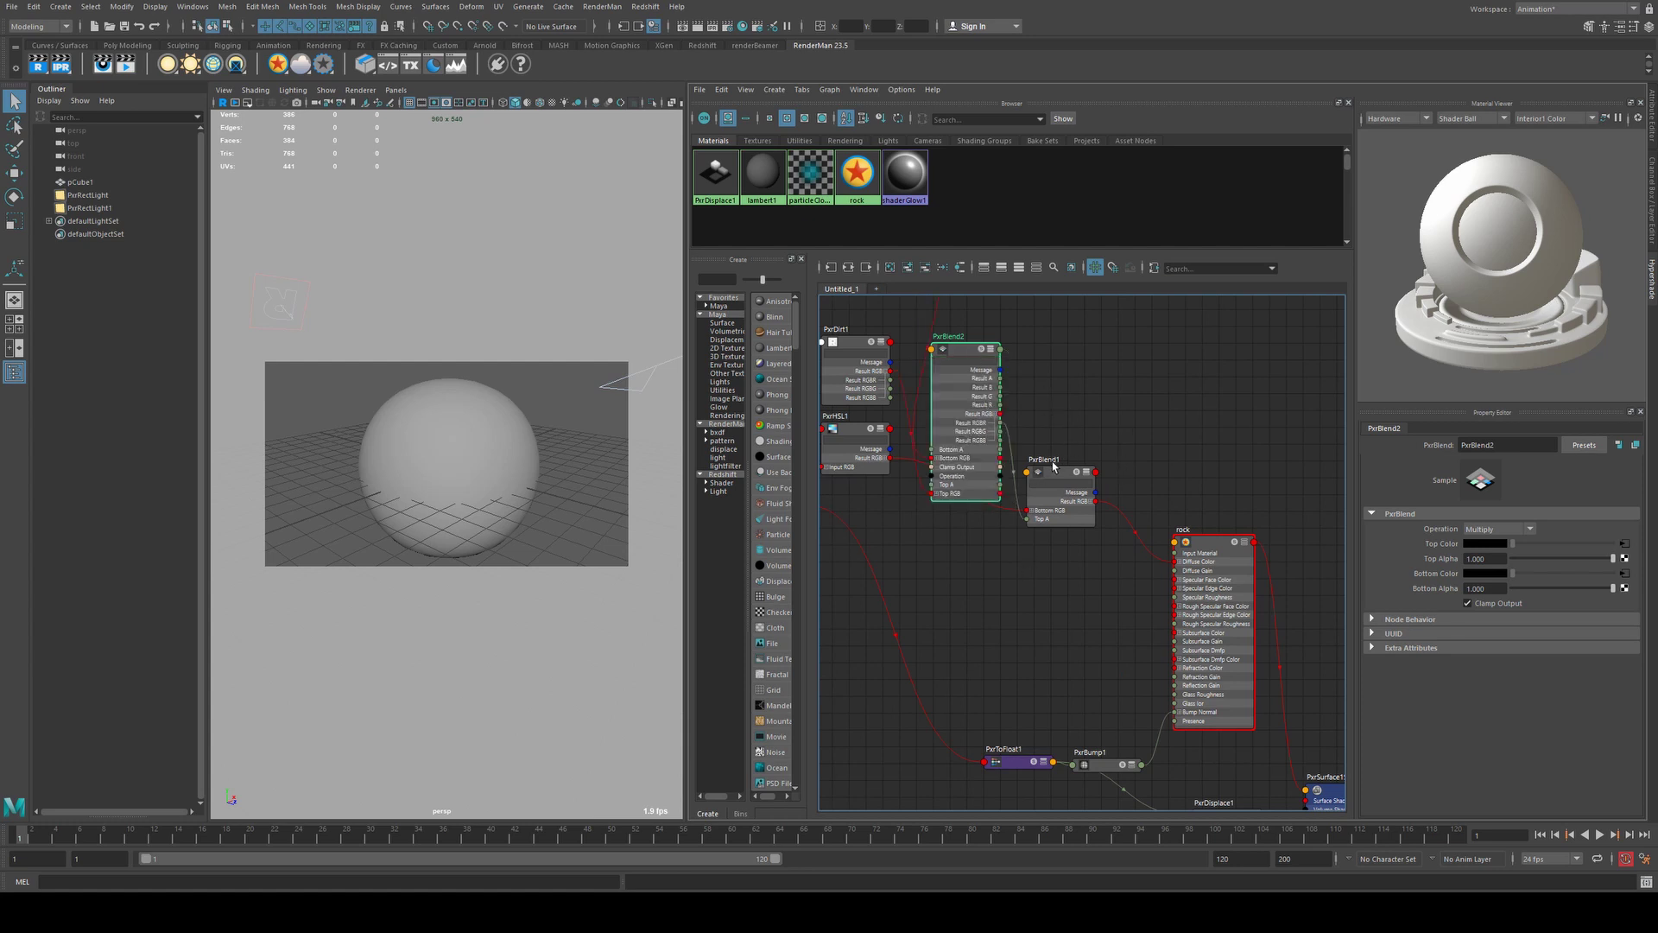
{"action": "left_click_drag", "start_coordinate": [1052, 469], "coordinate": [1065, 466]}
{"action": "middle_click_drag", "start_coordinate": [1004, 327], "coordinate": [1046, 466], "text": "alt"}
{"action": "left_click_drag", "start_coordinate": [930, 374], "coordinate": [901, 397]}
{"action": "middle_click_drag", "start_coordinate": [1161, 541], "coordinate": [1061, 324], "text": "alt"}
{"action": "middle_click_drag", "start_coordinate": [996, 495], "coordinate": [1019, 525], "text": "alt"}
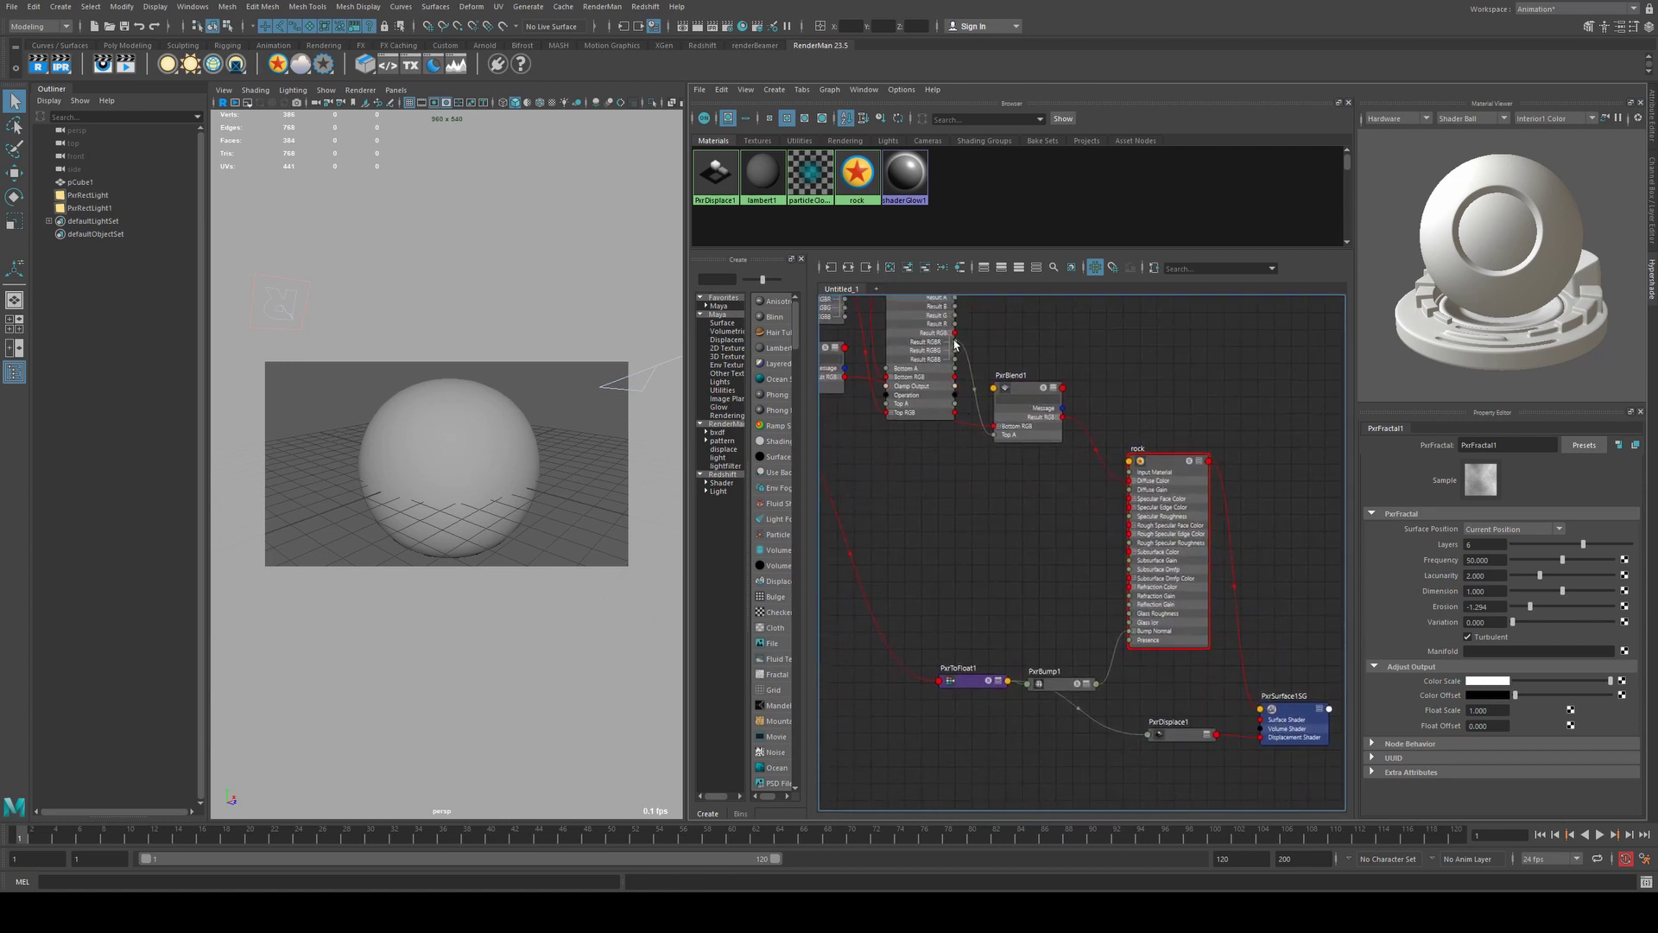
{"action": "left_click_drag", "start_coordinate": [954, 342], "coordinate": [1131, 459]}
{"action": "mouse_move", "coordinate": [1177, 150]}
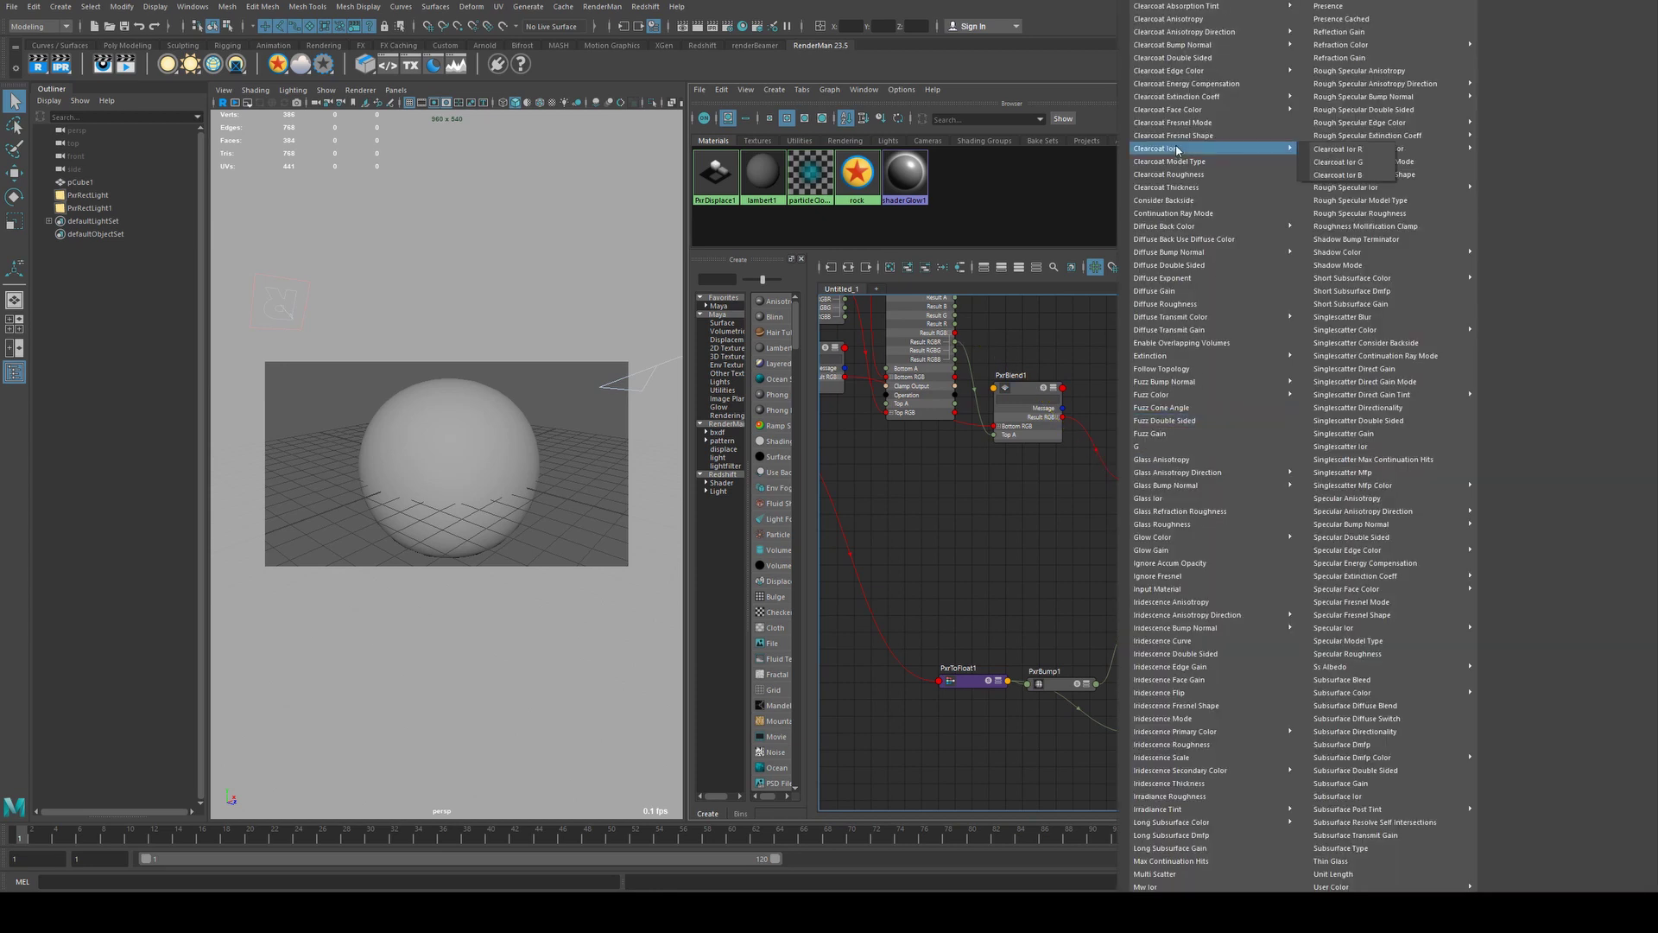
{"action": "left_click", "coordinate": [1168, 551]}
{"action": "left_click", "coordinate": [1406, 719]}
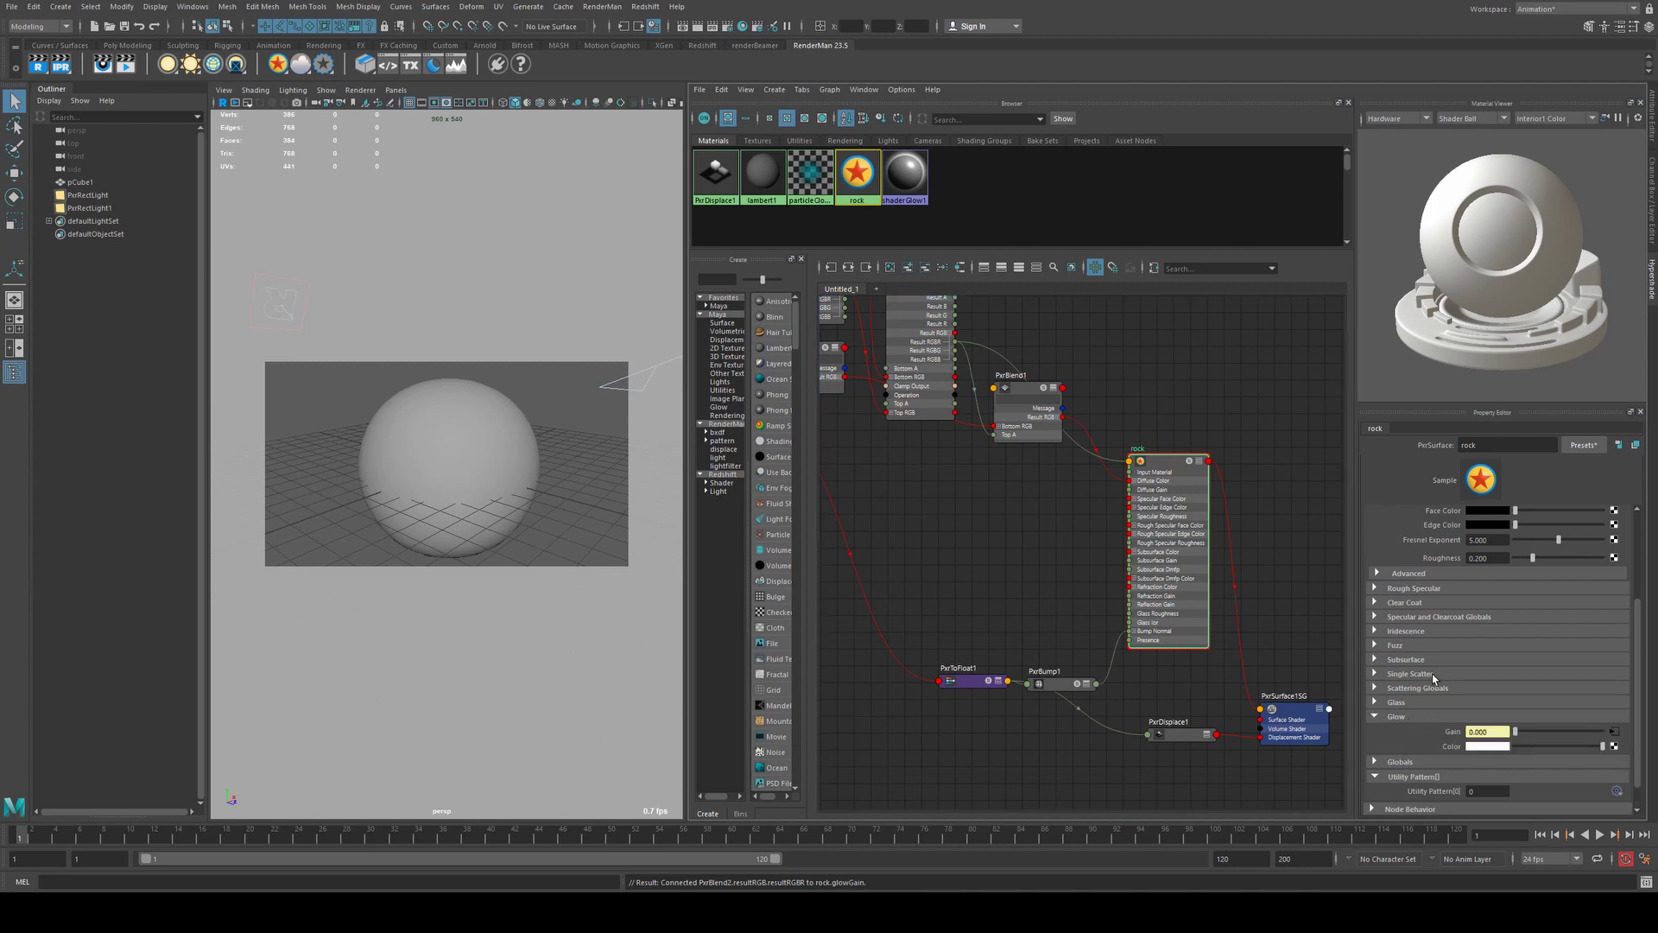
- Preview the dirt mask in the render with a yellow Glow Color on the rock, and disconnect PxrBlend2 from Glow Gain
{"action": "left_click", "coordinate": [1487, 716]}
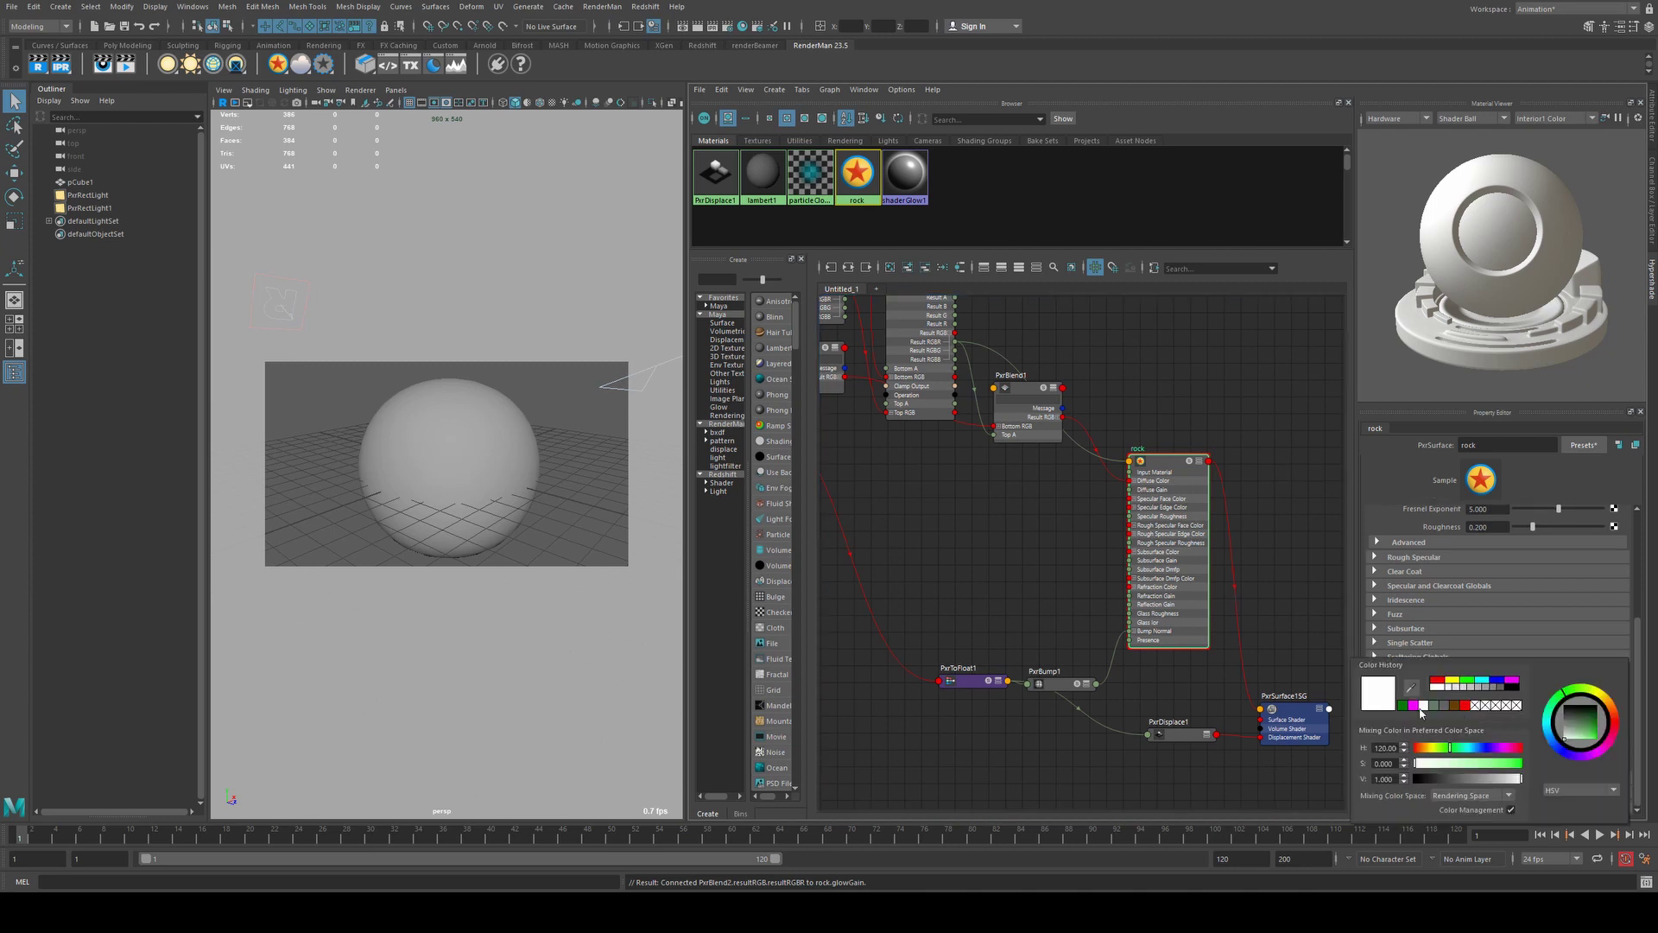
{"action": "left_click", "coordinate": [1454, 682]}
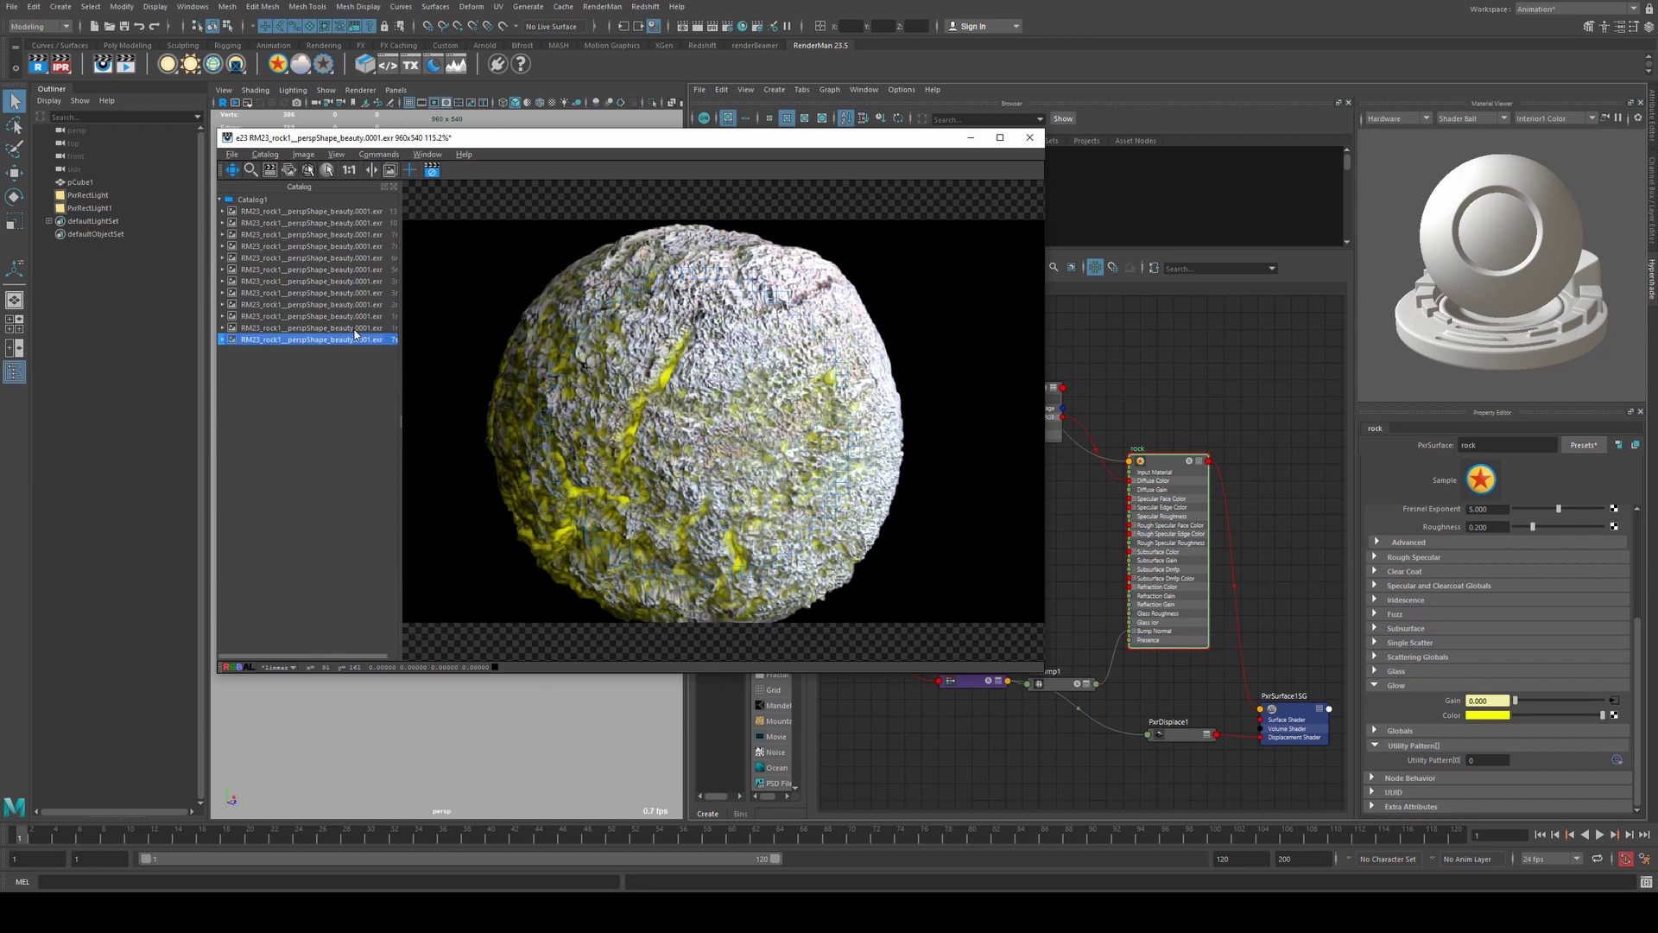
{"action": "left_click", "coordinate": [427, 173]}
{"action": "left_click", "coordinate": [330, 328]}
{"action": "left_click", "coordinate": [335, 339]}
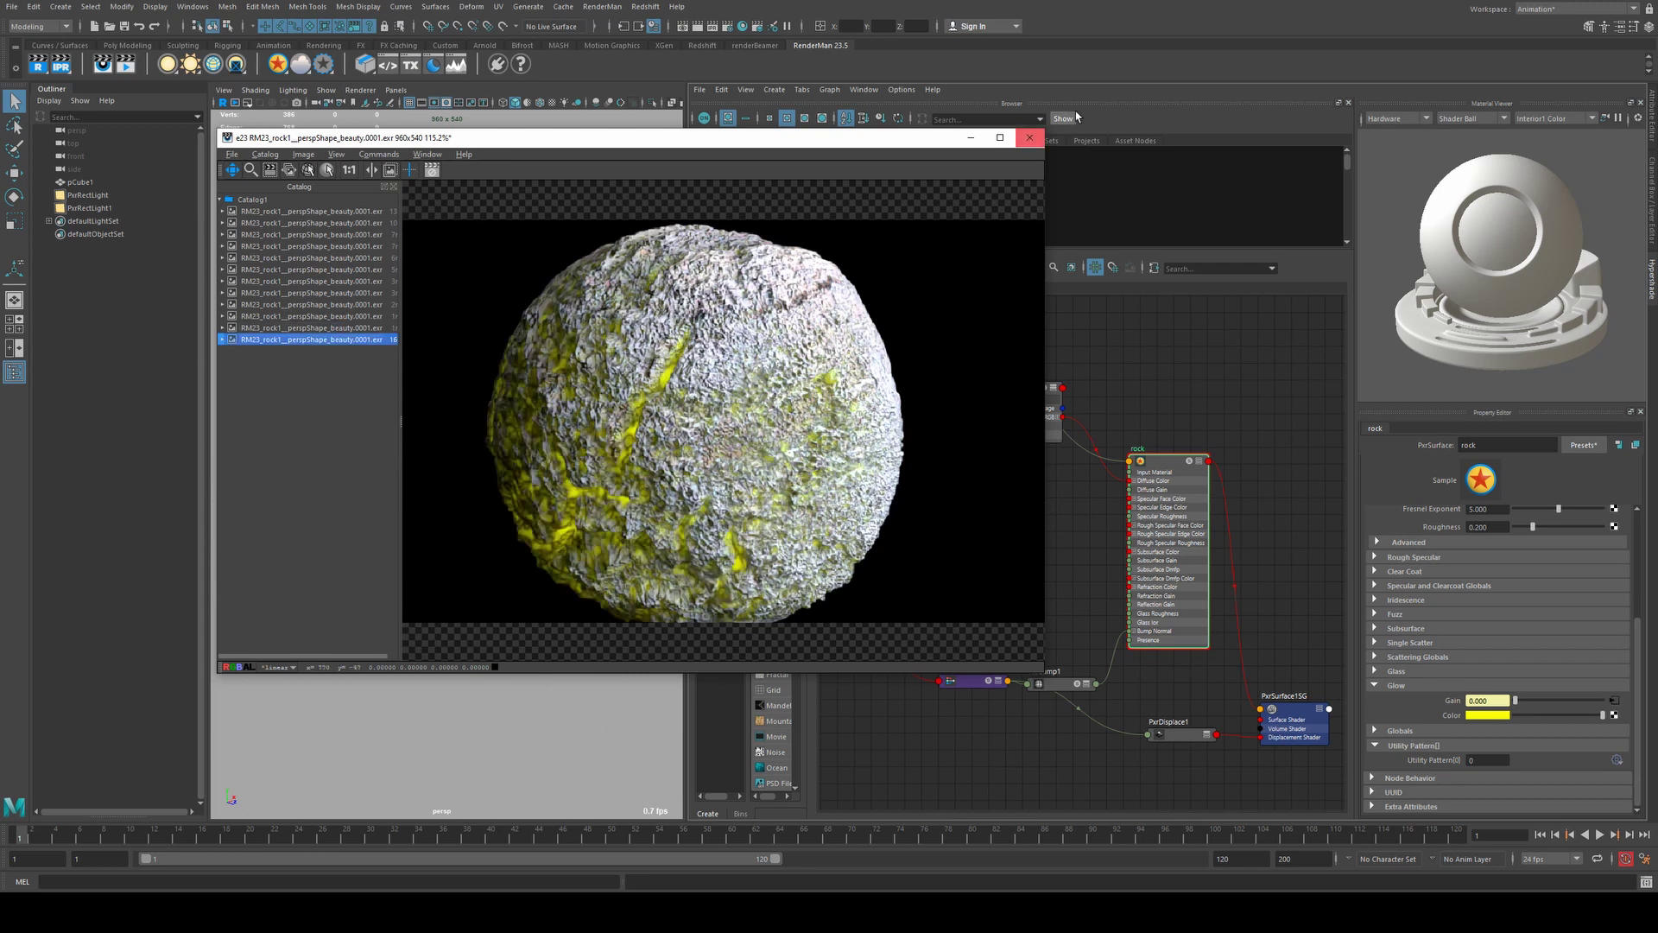
{"action": "left_click", "coordinate": [1030, 137]}
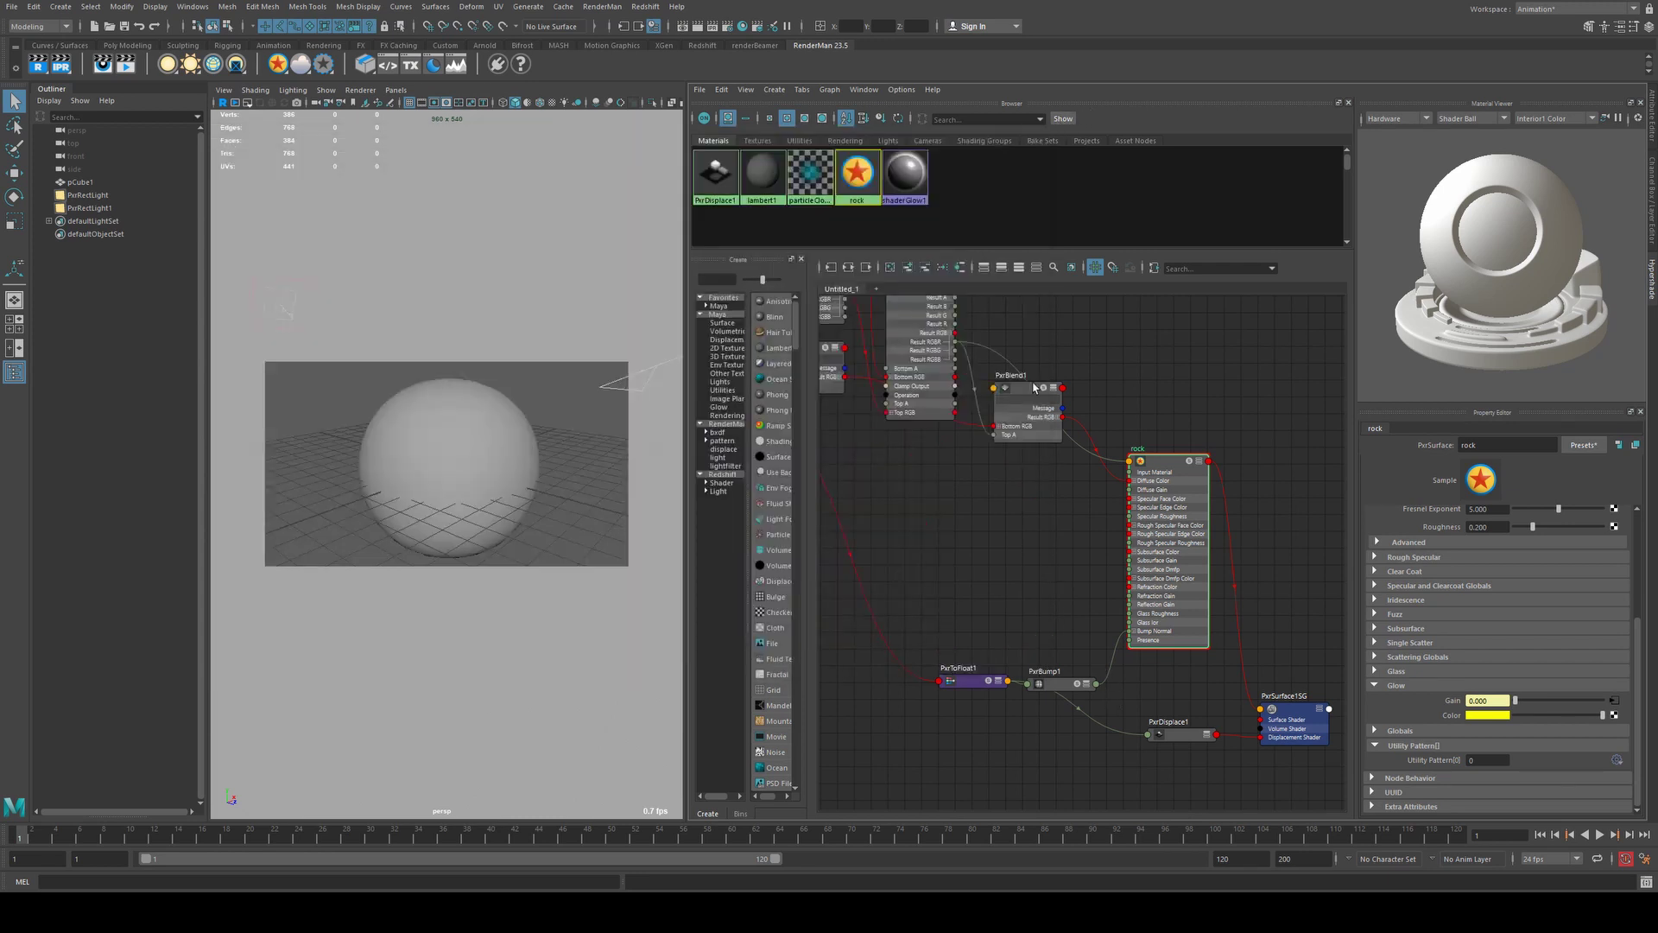
{"action": "left_click_drag", "start_coordinate": [1042, 398], "coordinate": [1015, 485]}
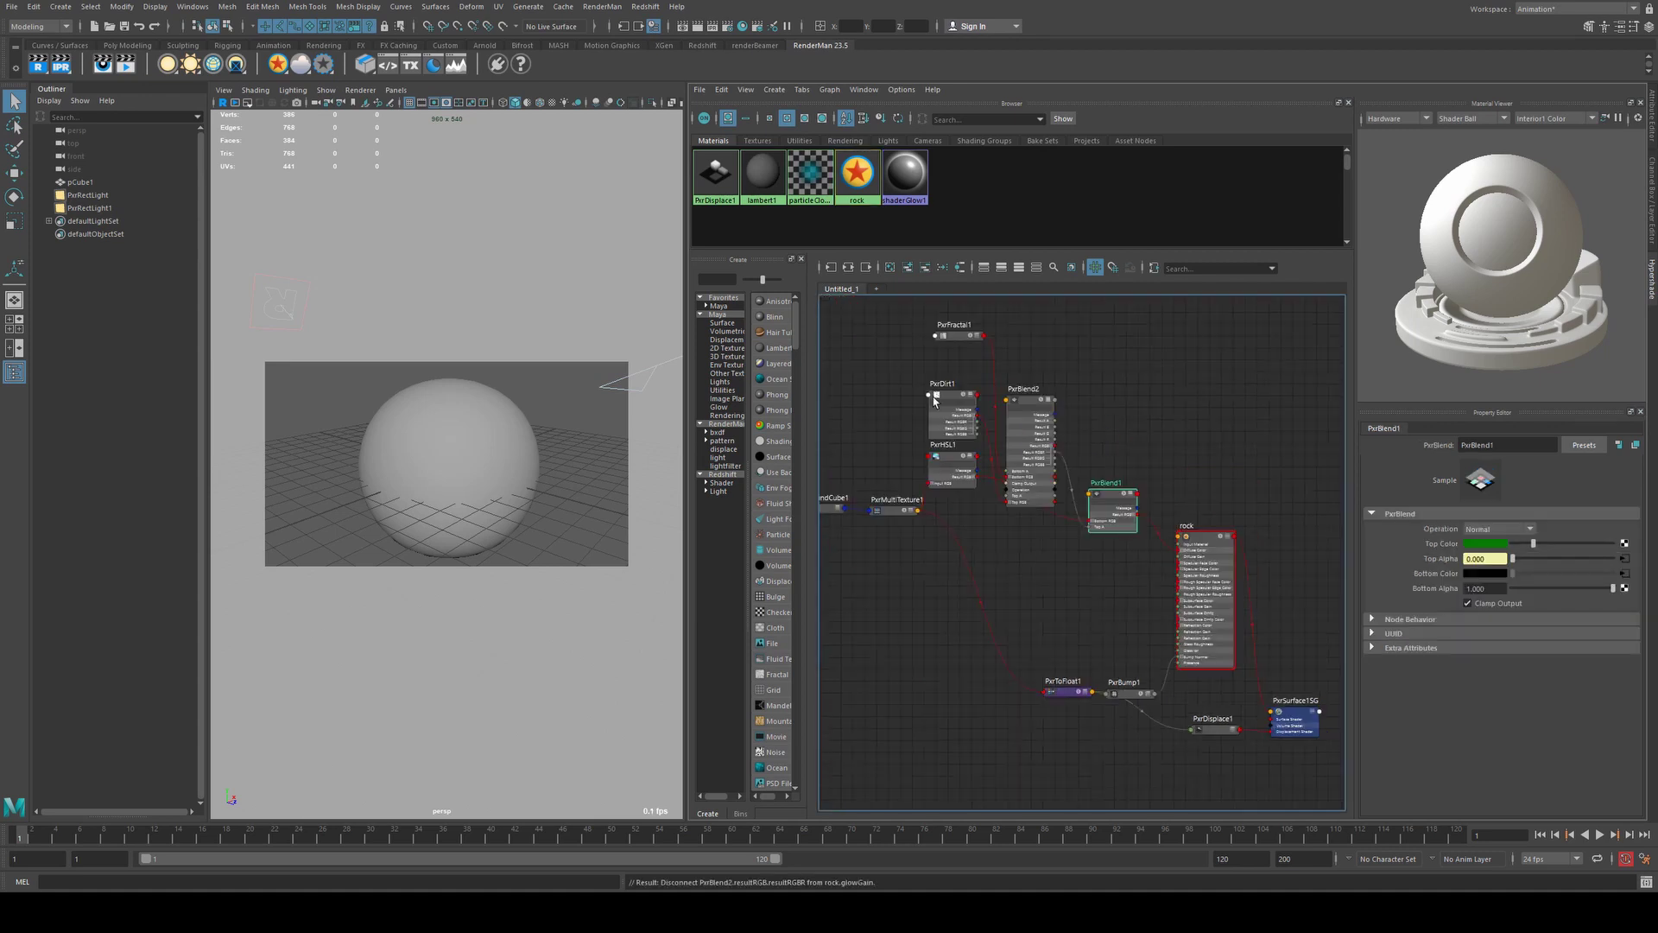
- Set PxrDirt1's Bias Direction Y to 1 and compare the new render with the earlier one, viewing the rock from several angles
{"action": "left_click", "coordinate": [943, 398]}
{"action": "left_click", "coordinate": [945, 397]}
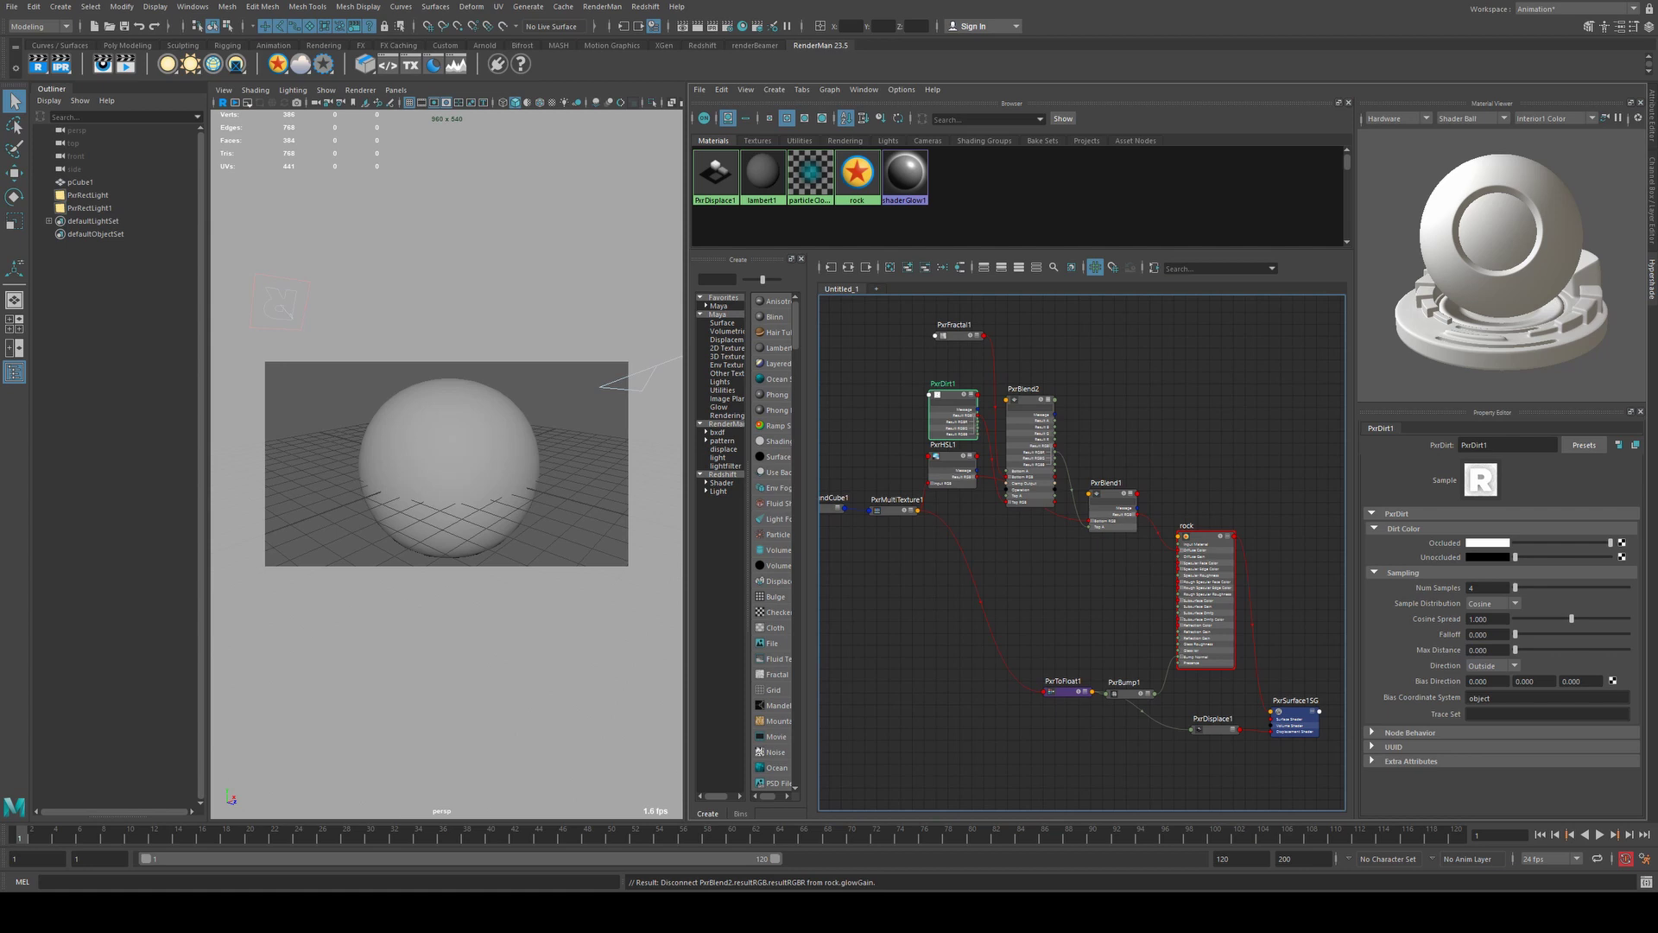
{"action": "key", "text": "alt+Tab"}
{"action": "left_click", "coordinate": [335, 329]}
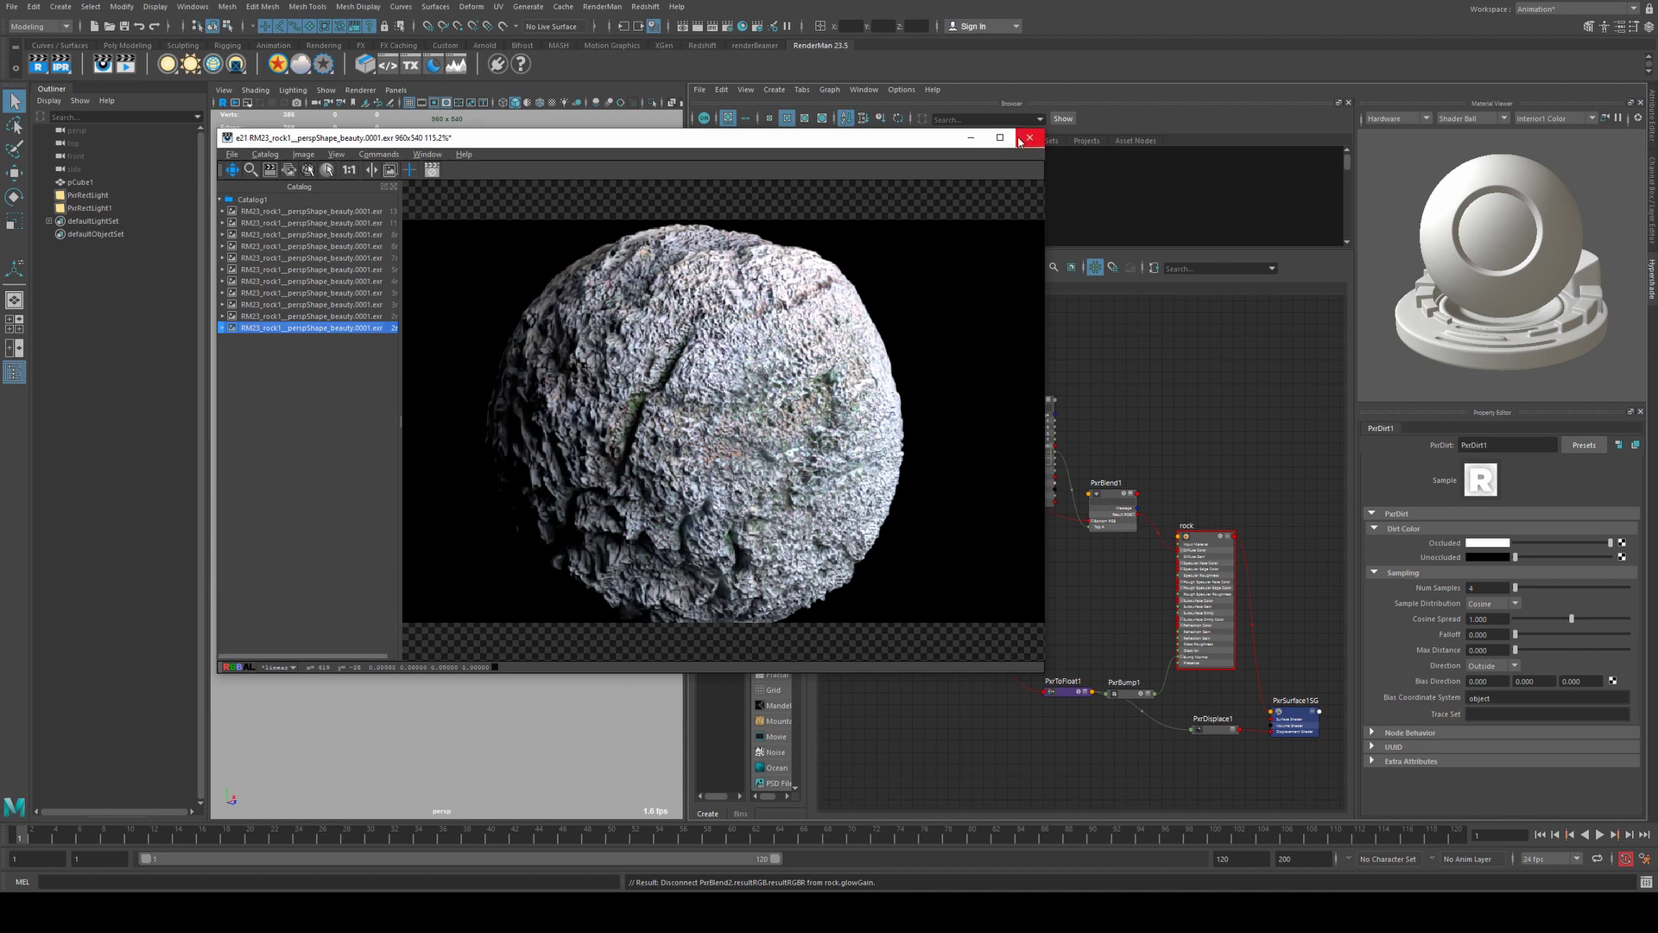
{"action": "left_click", "coordinate": [971, 138]}
{"action": "left_click", "coordinate": [1524, 680]}
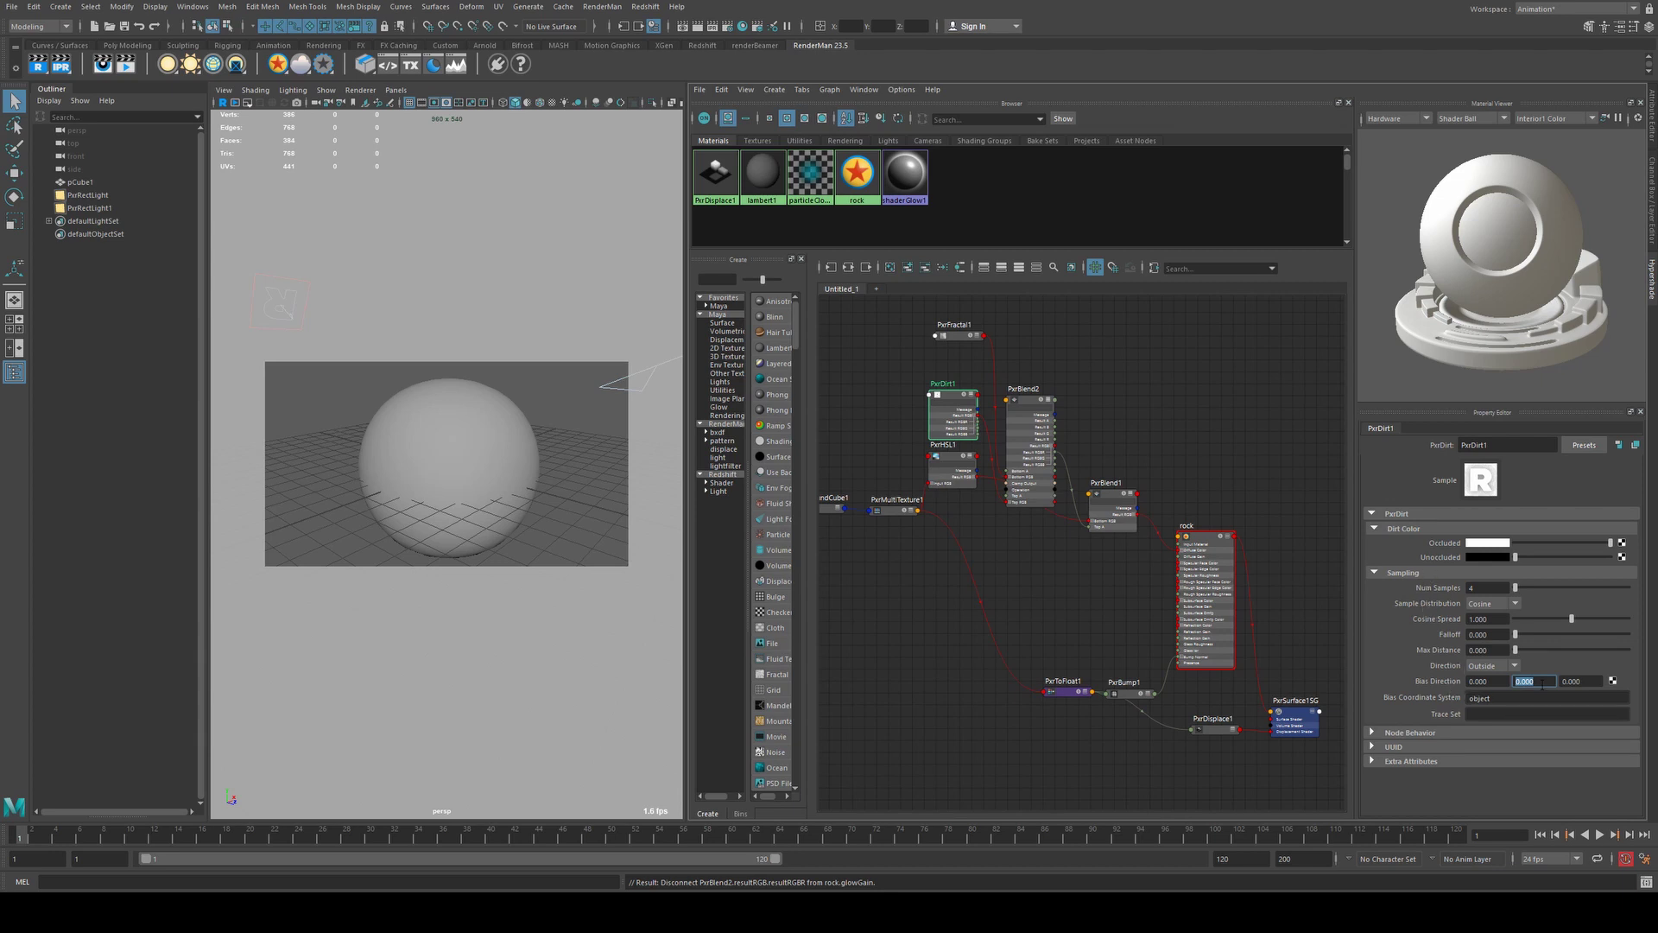
{"action": "type", "text": "1"}
{"action": "key", "text": "Return"}
{"action": "left_click", "coordinate": [770, 907]}
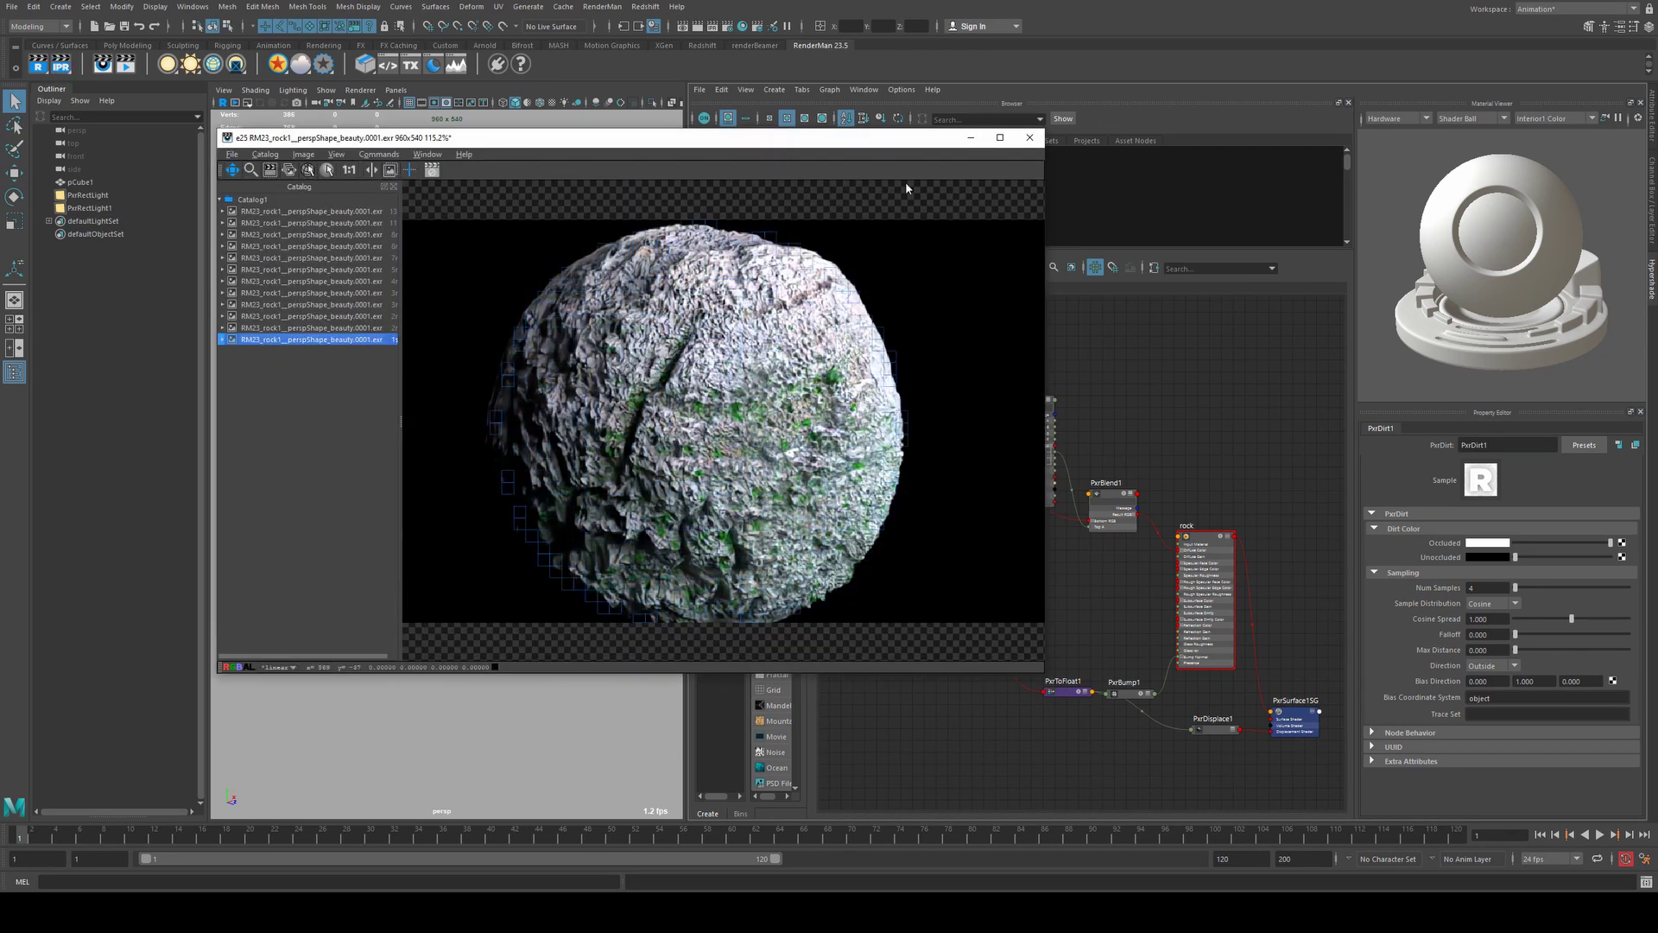
{"action": "left_click", "coordinate": [973, 140]}
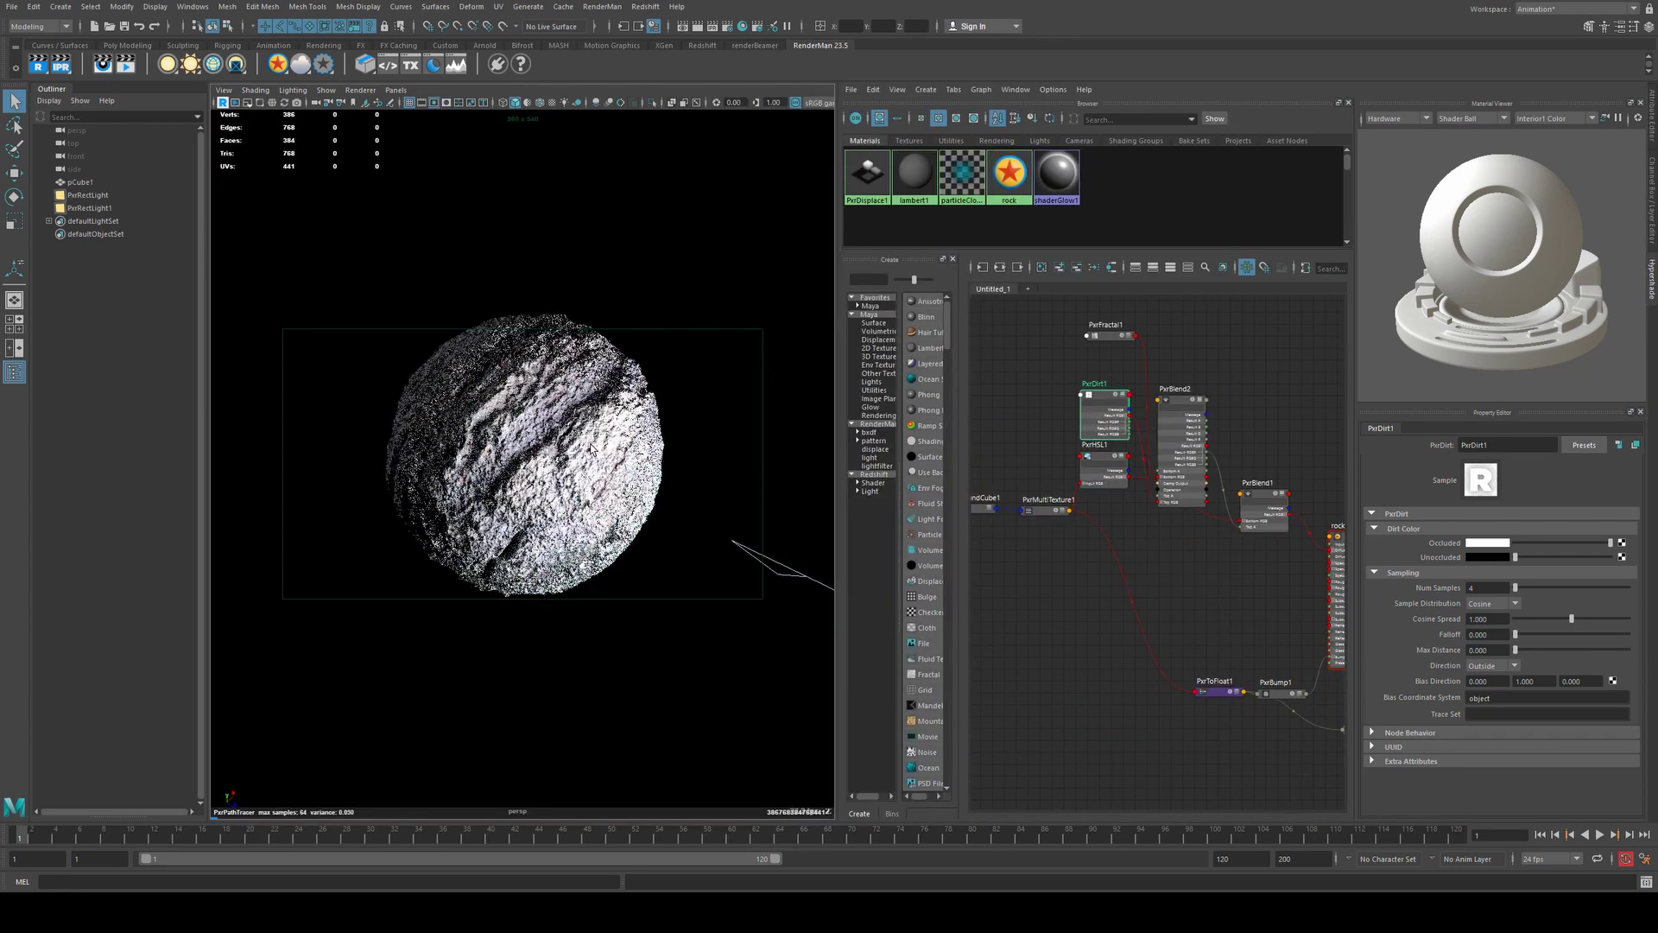
{"action": "left_click_drag", "start_coordinate": [577, 459], "coordinate": [560, 423], "text": "alt"}
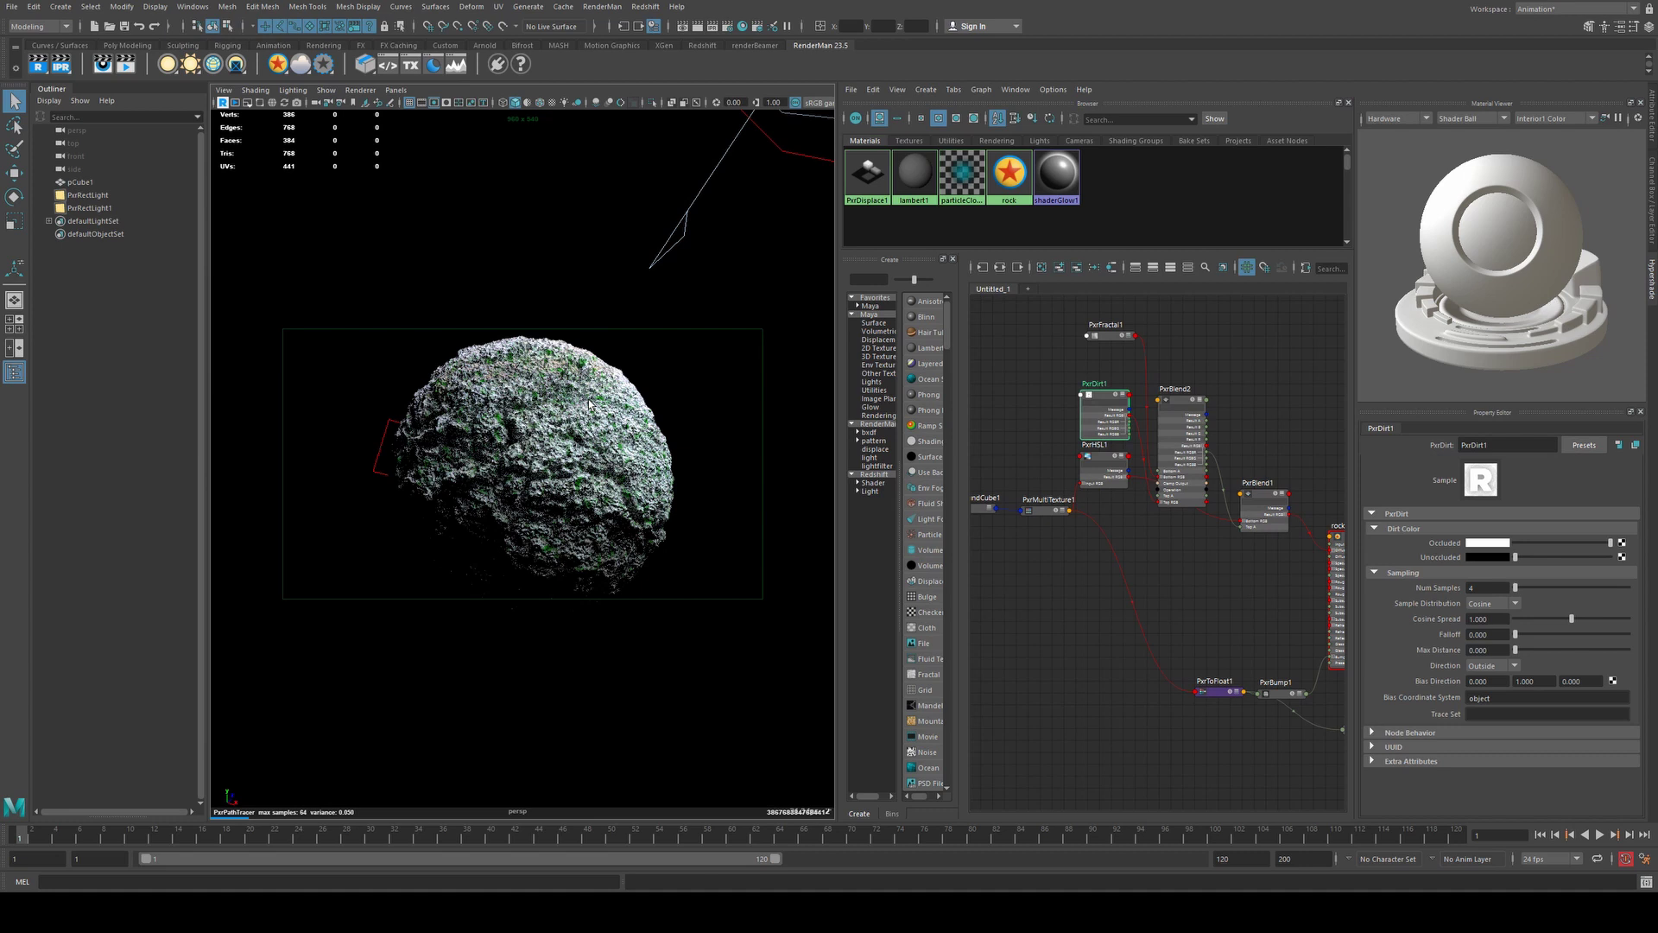
- Set PxrDirt1's Bias Direction Y to -1, check the viewport render up close and stop it
{"action": "left_click_drag", "start_coordinate": [1541, 681], "coordinate": [1371, 665]}
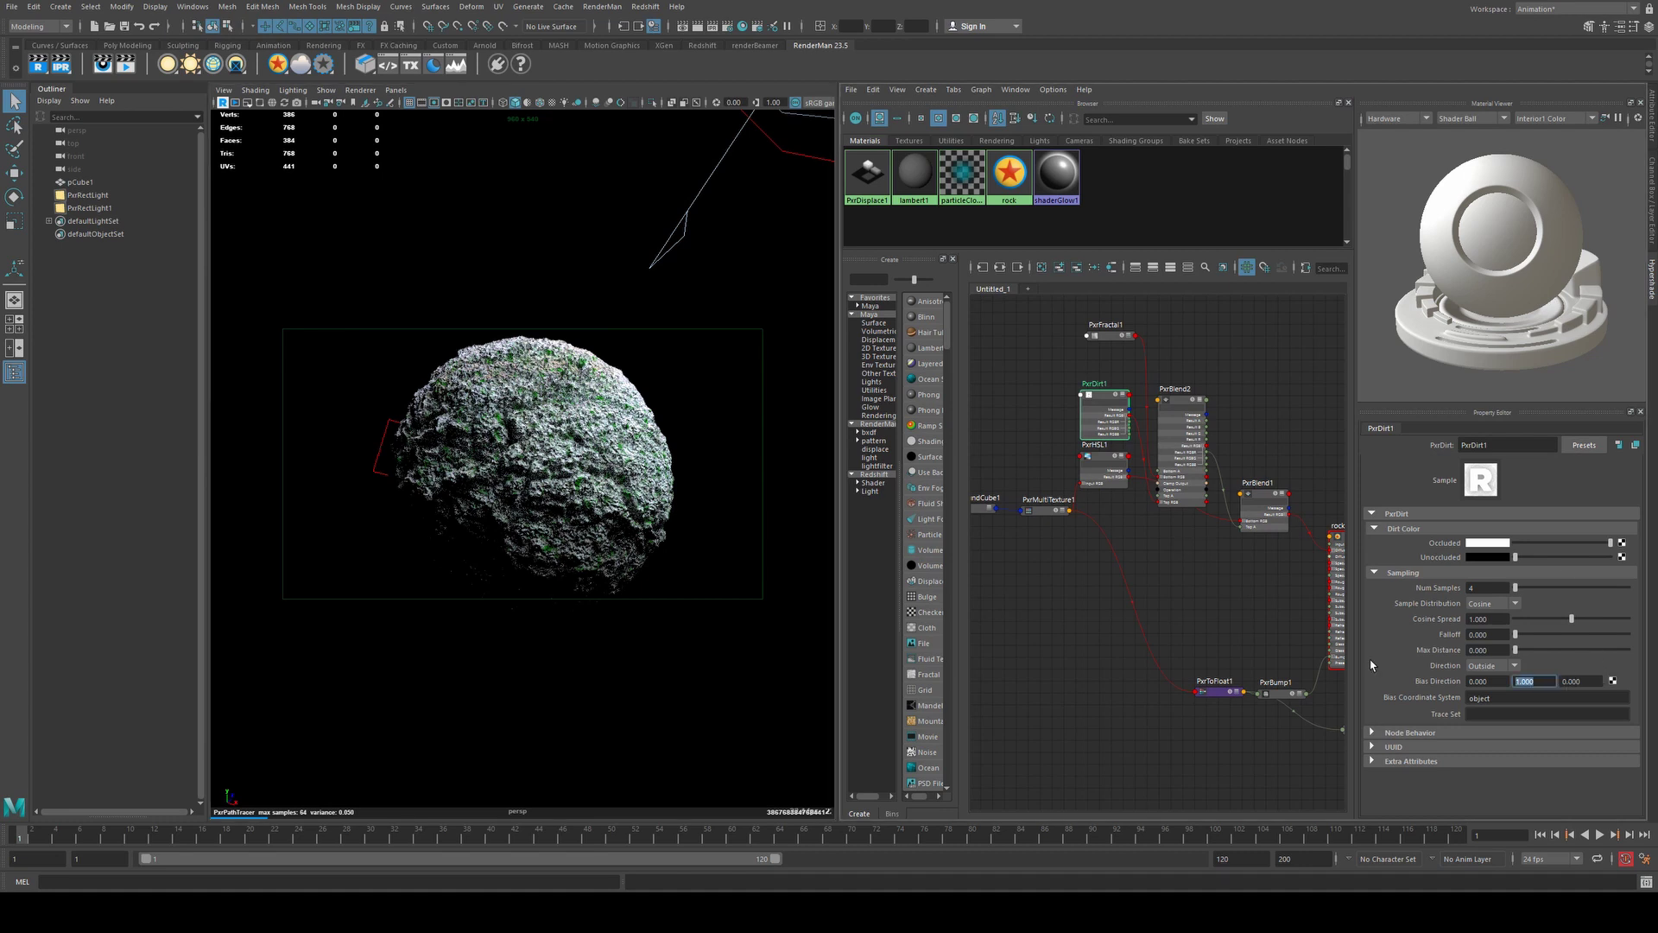
{"action": "type", "text": "-1"}
{"action": "key", "text": "Return"}
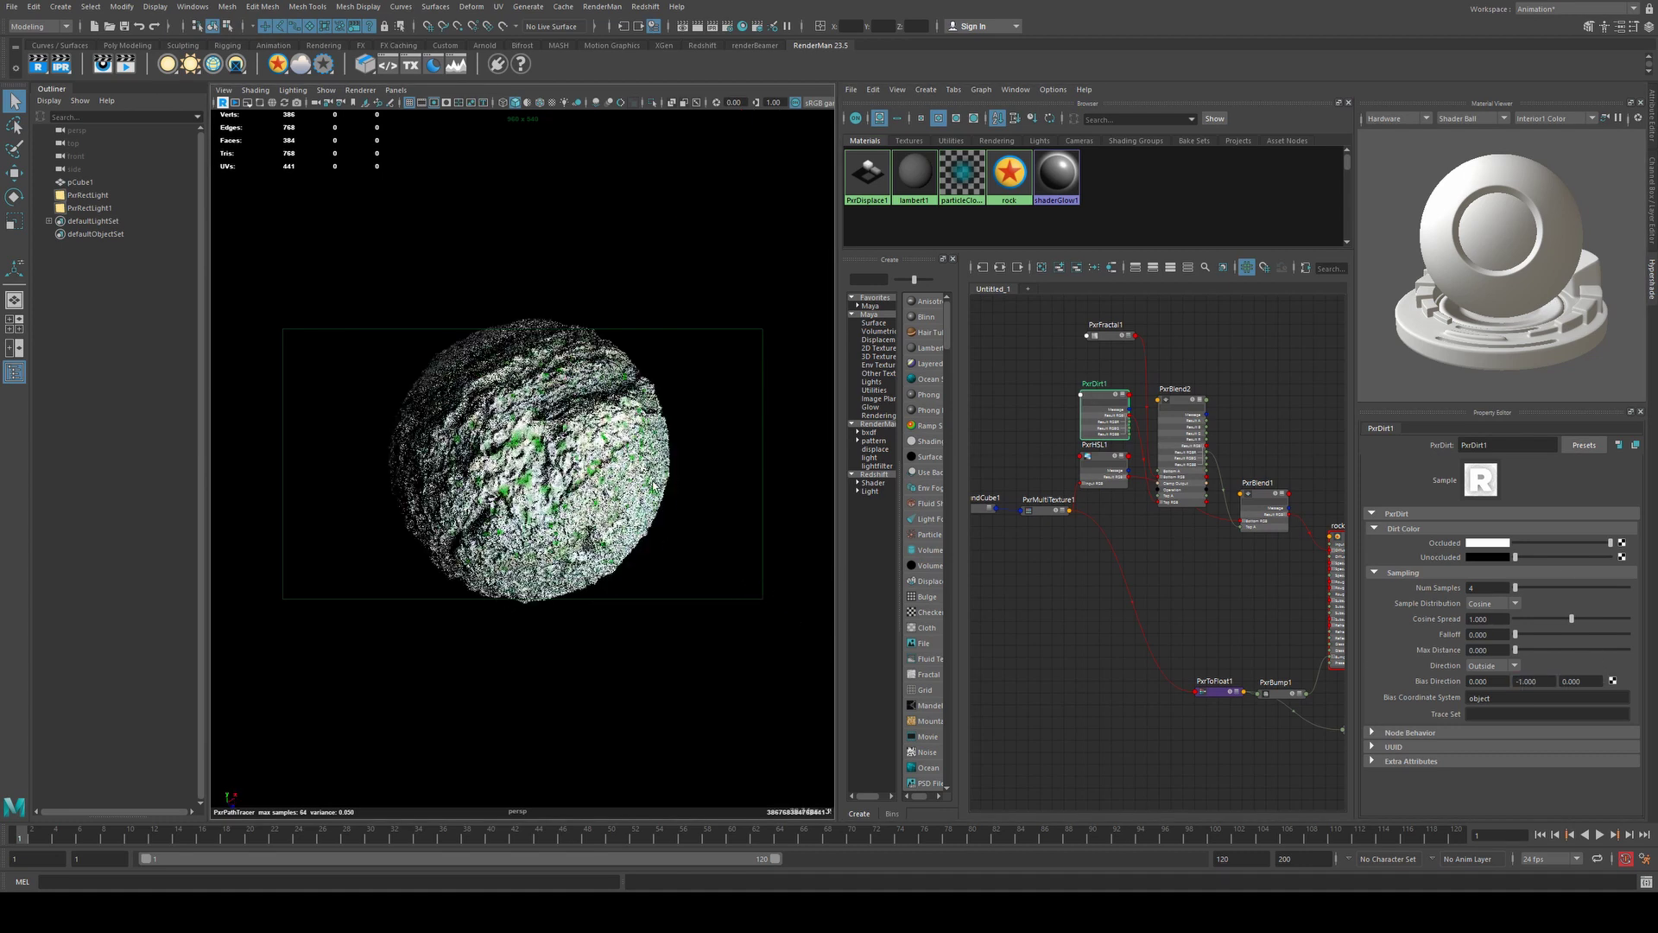
{"action": "scroll", "coordinate": [527, 445], "scroll_direction": "up", "scroll_amount": 5}
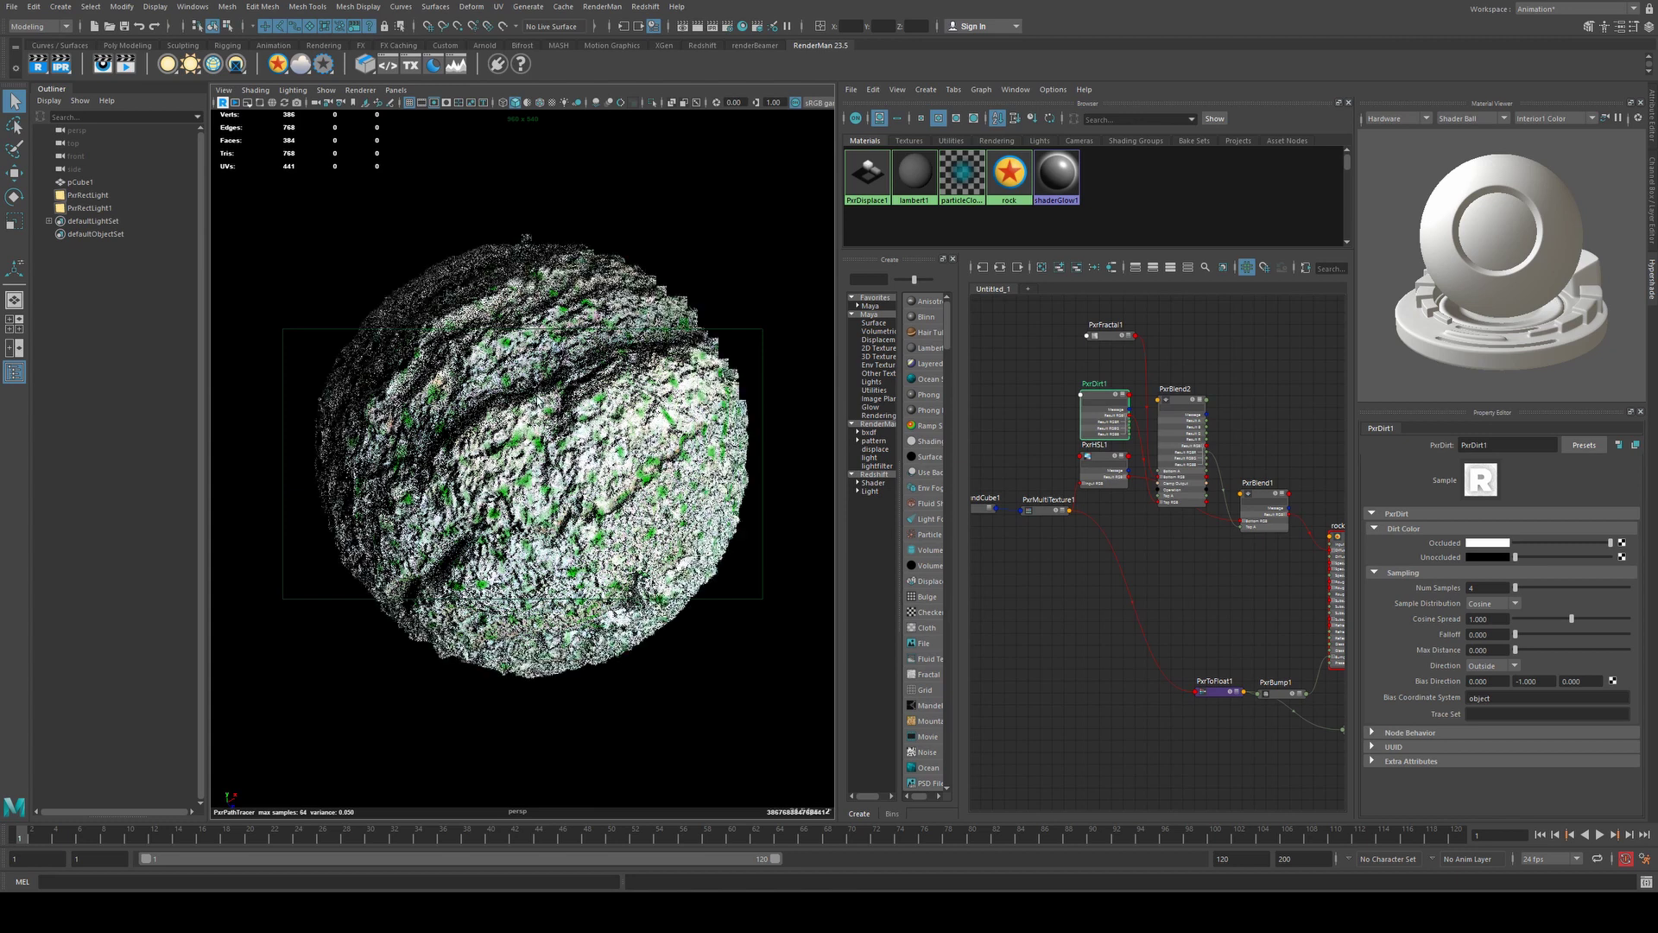
{"action": "key", "text": "Escape"}
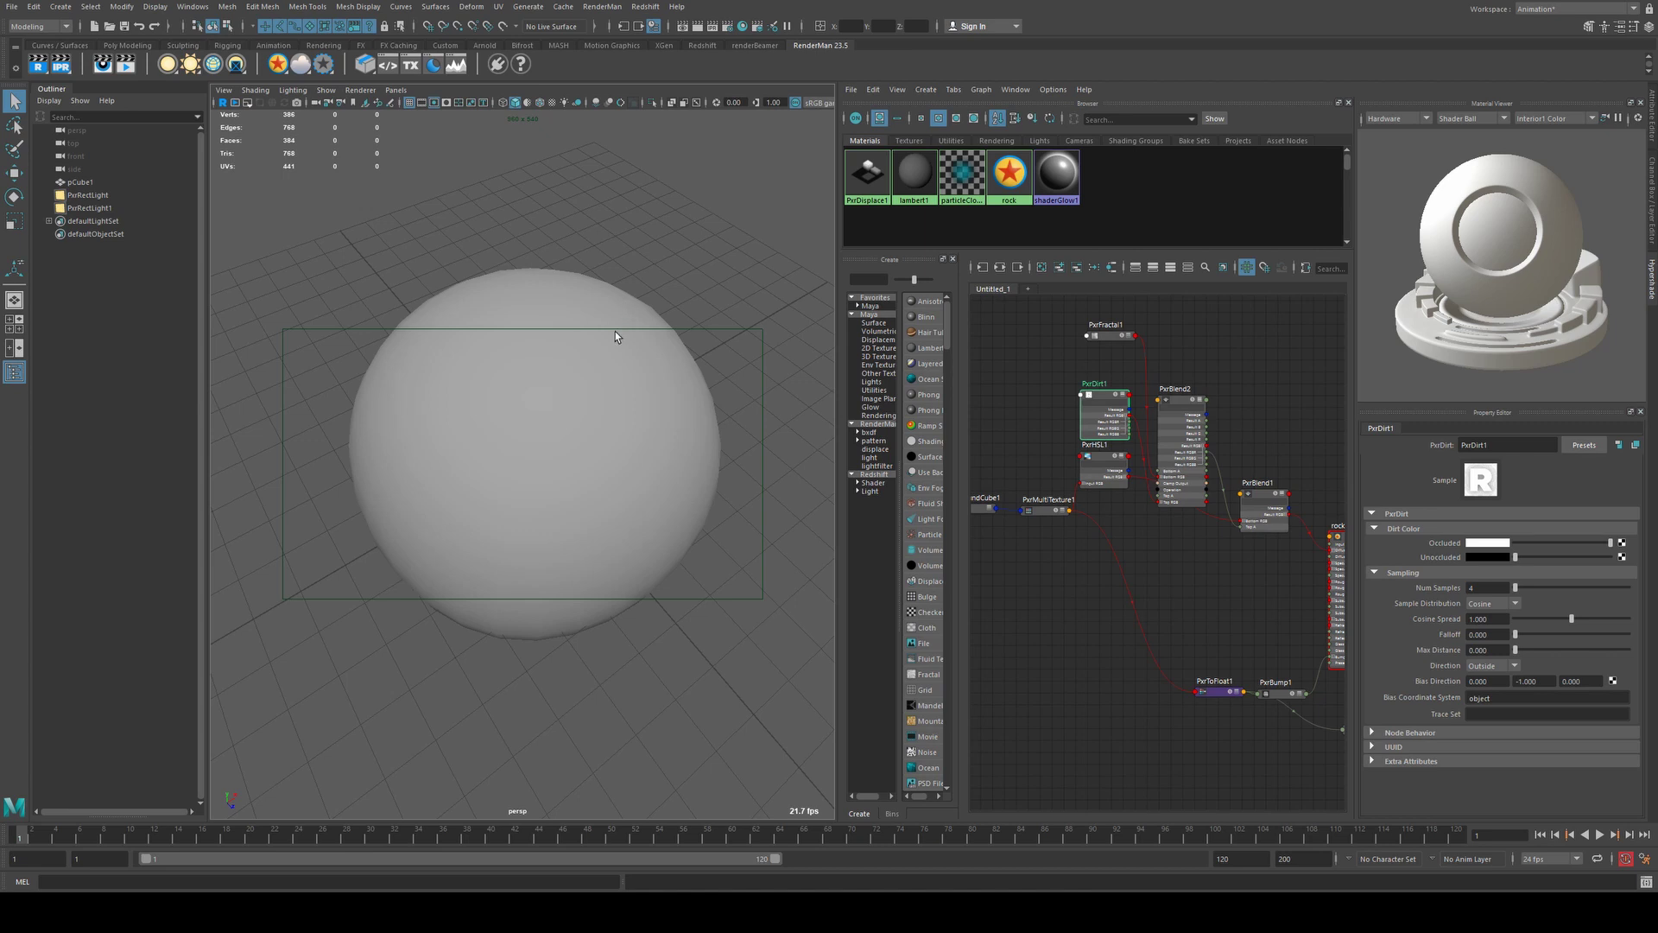
- Select the sphere and scale it vertically into a tall ellipsoid
{"action": "scroll", "coordinate": [563, 425], "scroll_direction": "down", "scroll_amount": 3}
{"action": "left_click", "coordinate": [516, 421]}
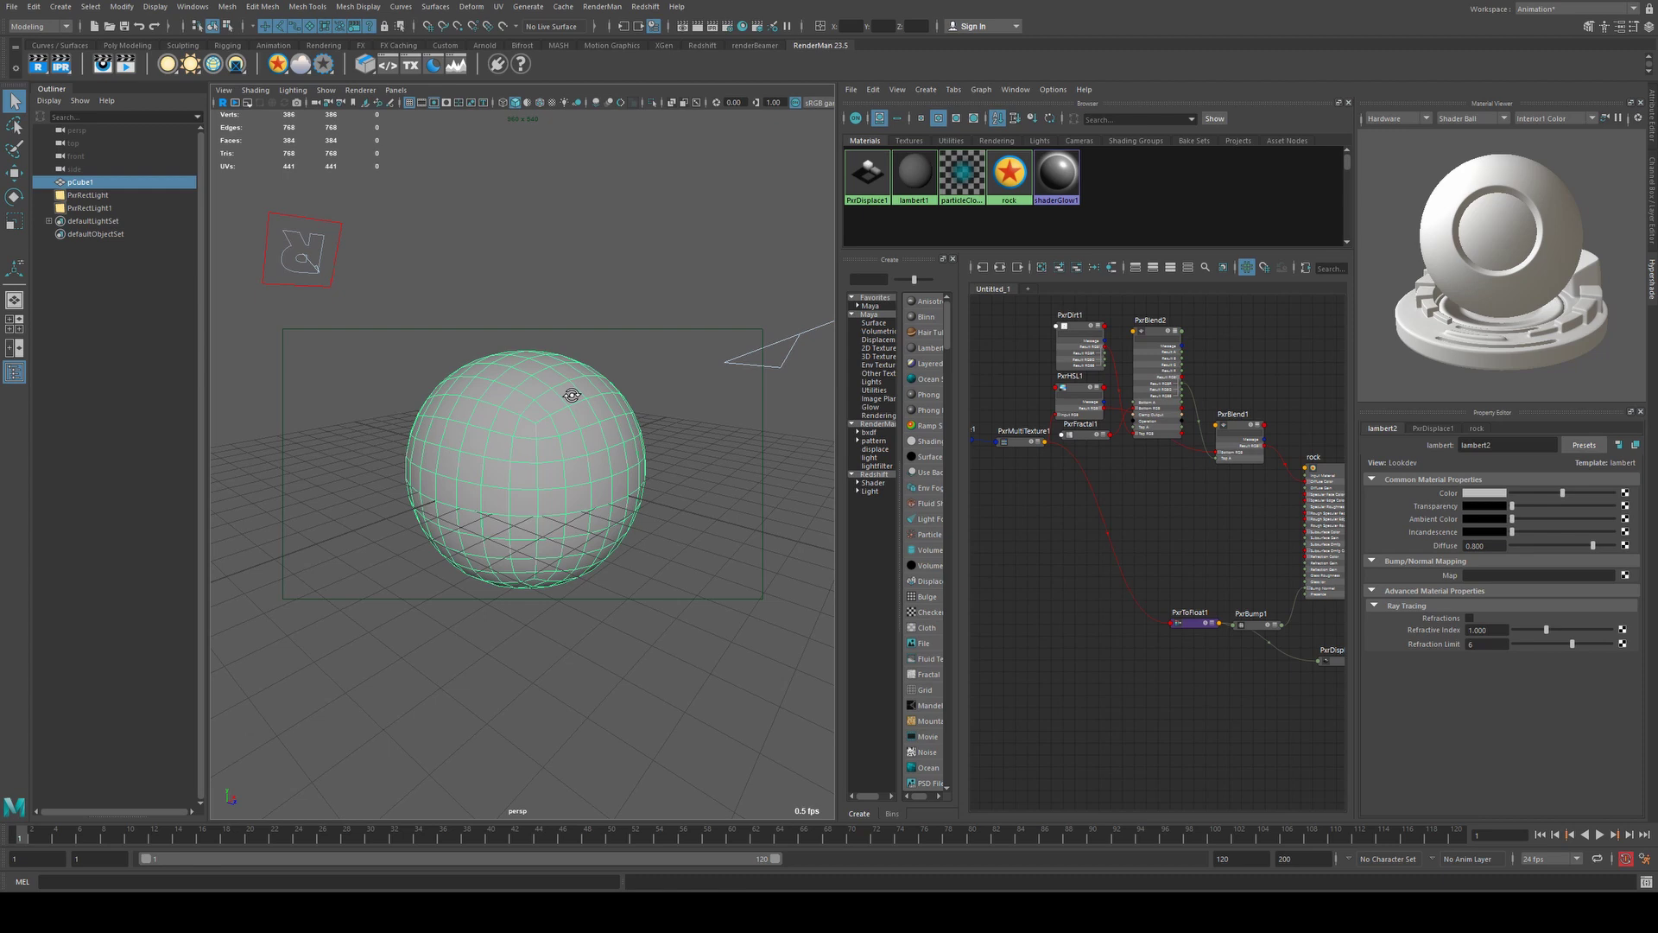
{"action": "left_click_drag", "start_coordinate": [572, 395], "coordinate": [574, 409], "text": "alt"}
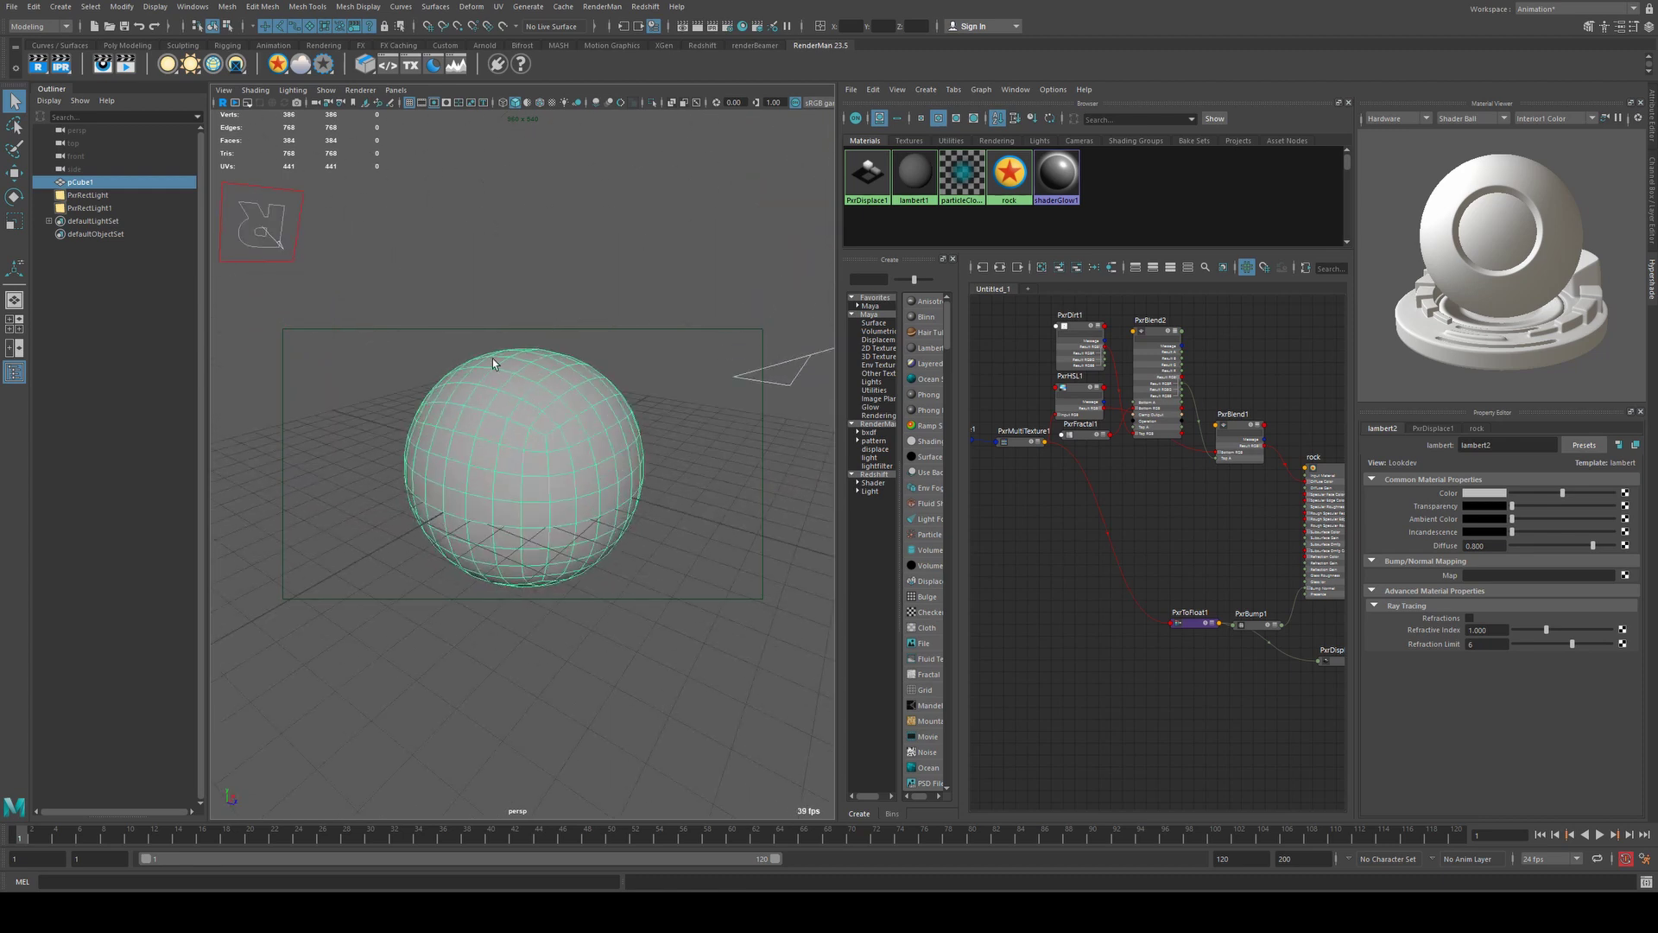
{"action": "left_click_drag", "start_coordinate": [494, 363], "coordinate": [533, 344], "text": "alt"}
{"action": "key", "text": "e"}
{"action": "key", "text": "r"}
{"action": "left_click_drag", "start_coordinate": [498, 515], "coordinate": [547, 523], "text": "alt"}
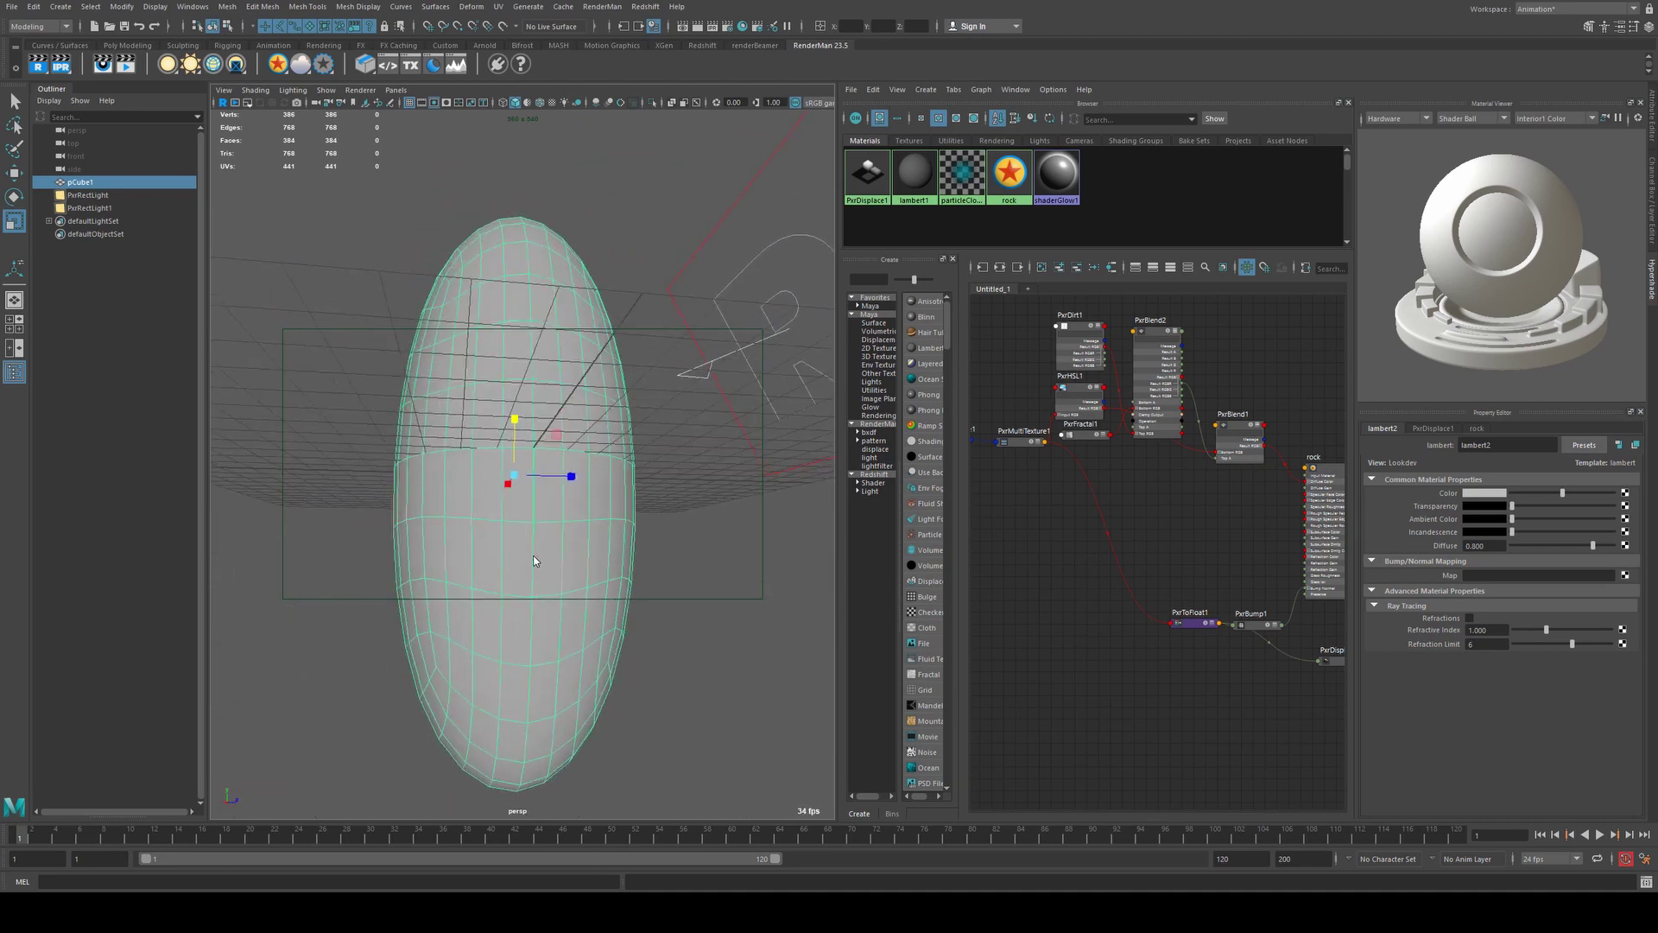
- Select the lower vertices of the stretched sphere and flatten them into a level base
{"action": "right_click_drag", "start_coordinate": [533, 561], "coordinate": [466, 555]}
{"action": "left_click_drag", "start_coordinate": [545, 555], "coordinate": [569, 595], "text": "alt"}
{"action": "right_click_drag", "start_coordinate": [569, 594], "coordinate": [409, 571], "text": "alt"}
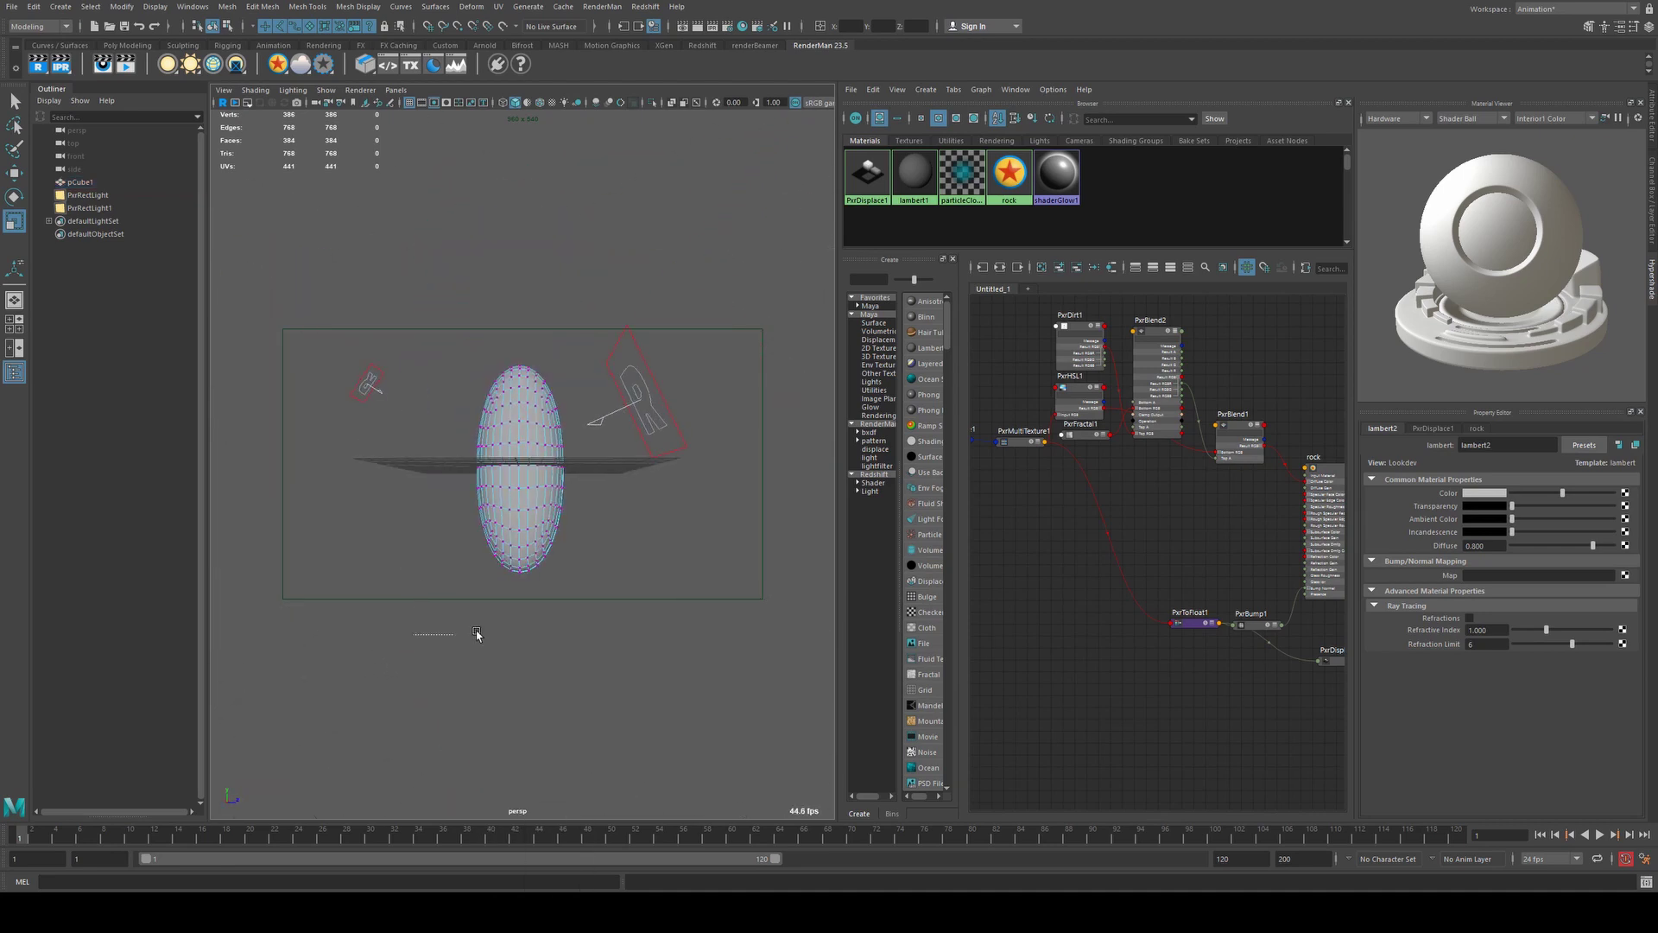
{"action": "left_click_drag", "start_coordinate": [476, 634], "coordinate": [619, 518]}
{"action": "mouse_move", "coordinate": [618, 518]}
{"action": "left_mouse_down", "text": "alt"}
{"action": "mouse_move", "coordinate": [516, 486]}
{"action": "mouse_move", "coordinate": [527, 542]}
{"action": "mouse_move", "coordinate": [521, 467]}
{"action": "left_mouse_up", "text": "alt"}
{"action": "key", "text": "w"}
{"action": "left_click_drag", "start_coordinate": [563, 415], "coordinate": [458, 421], "text": "alt"}
{"action": "right_click_drag", "start_coordinate": [474, 411], "coordinate": [585, 444], "text": "alt"}
{"action": "left_click_drag", "start_coordinate": [585, 444], "coordinate": [522, 505], "text": "alt"}
{"action": "right_click_drag", "start_coordinate": [521, 505], "coordinate": [568, 529], "text": "alt"}
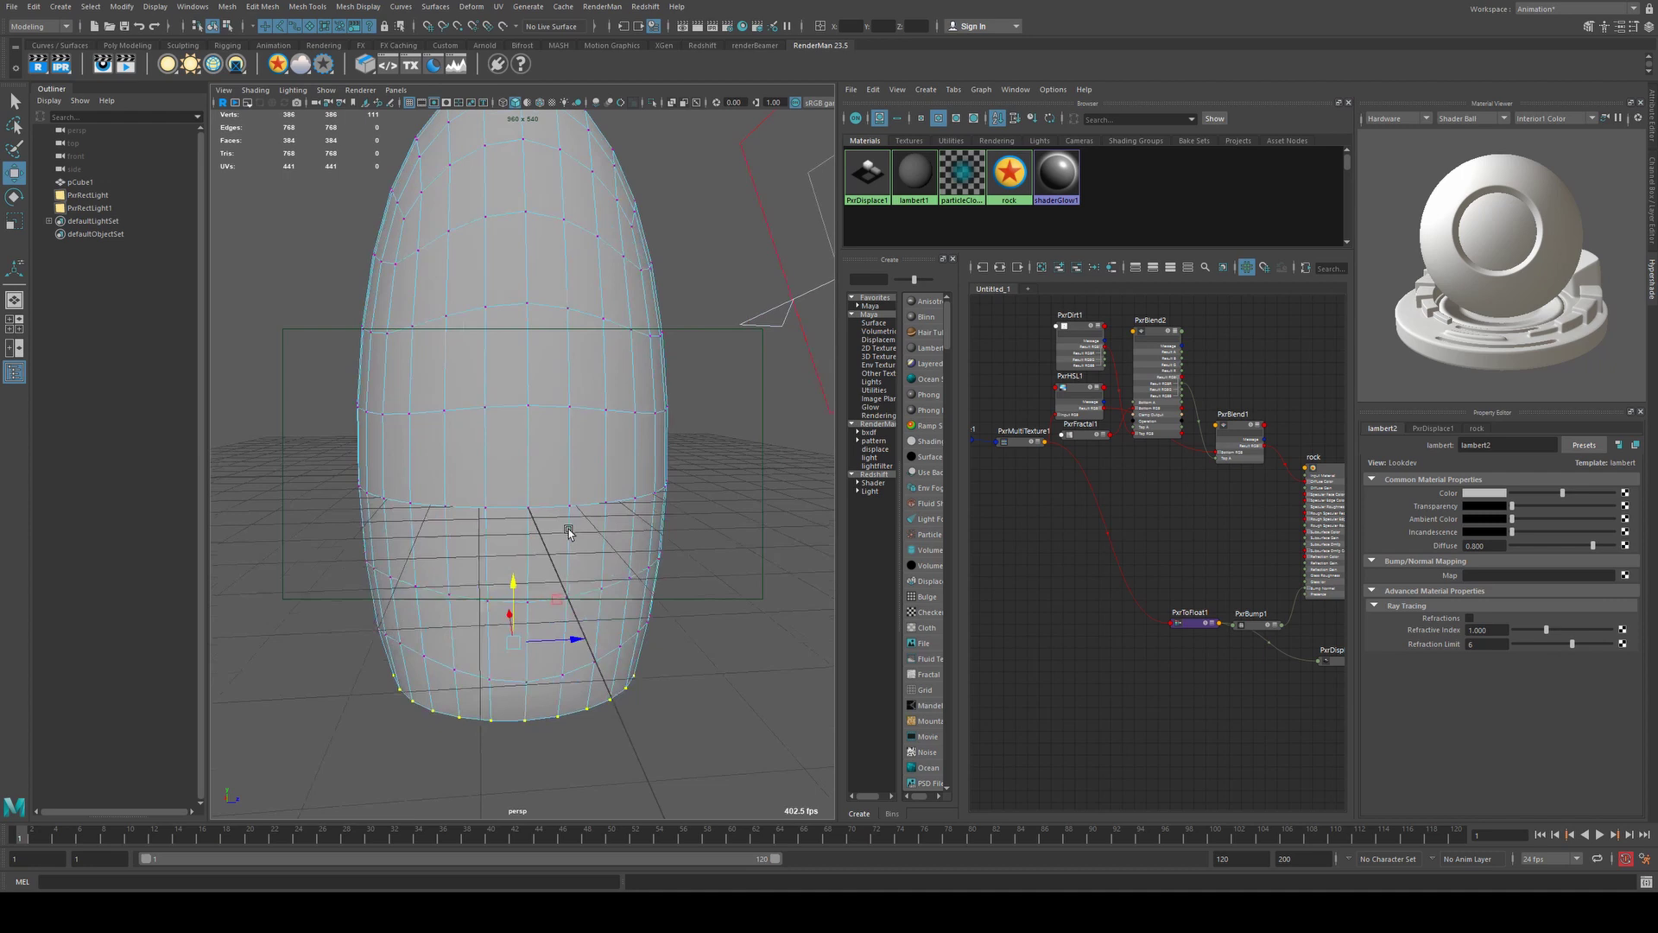
{"action": "key", "text": "a"}
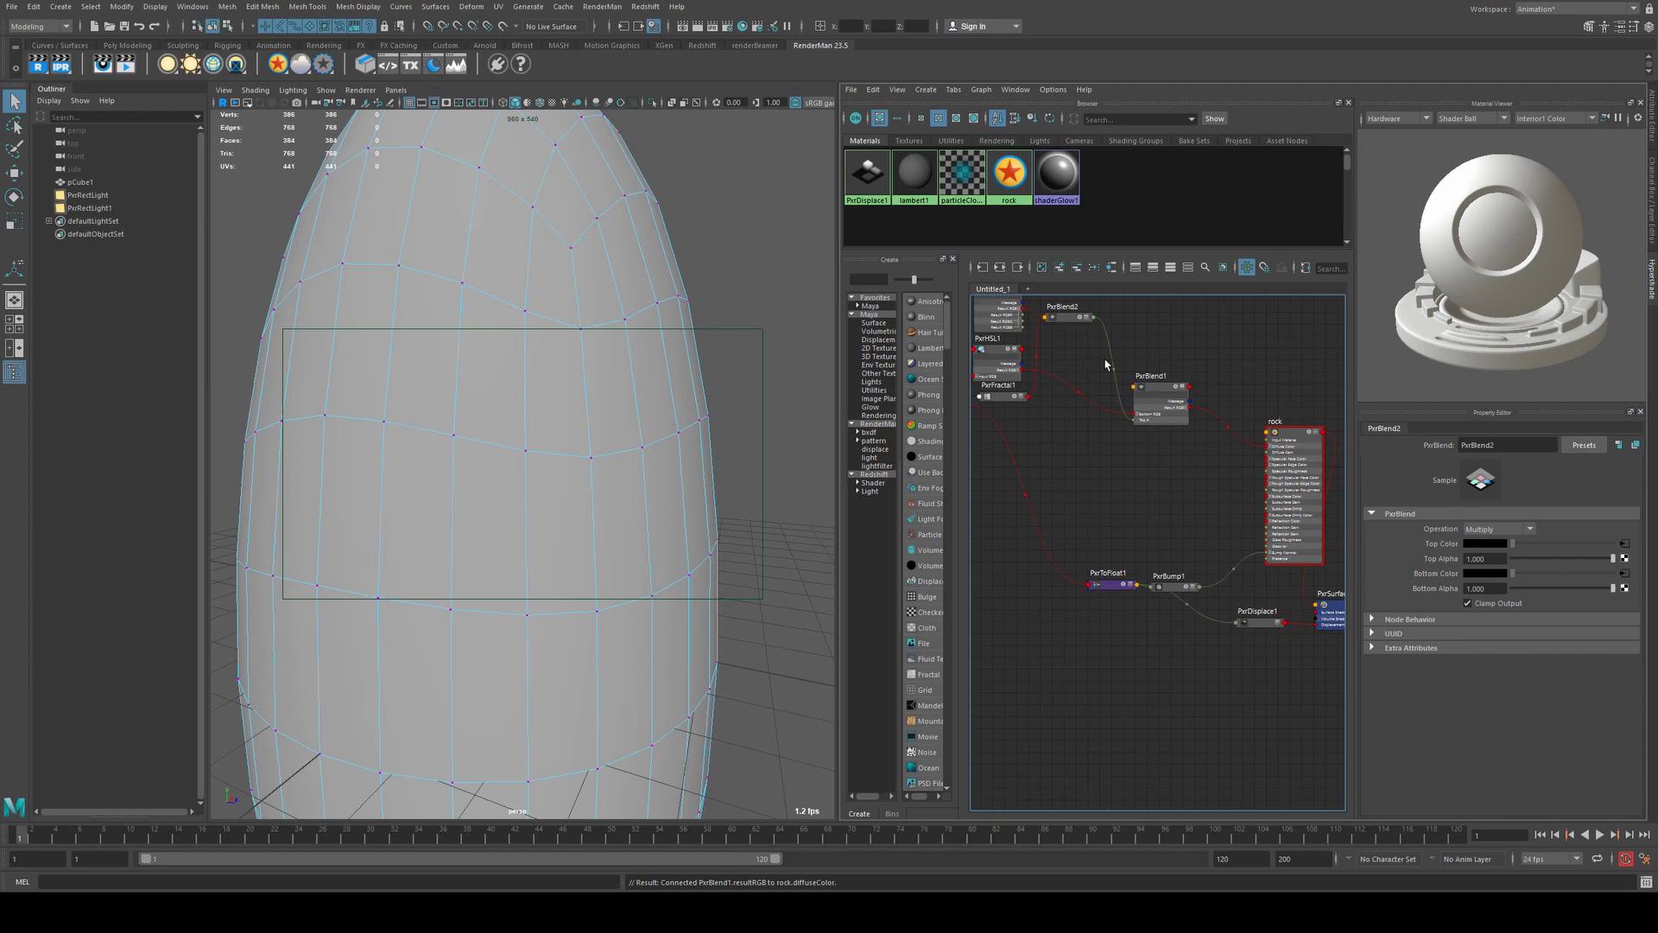
- Add a second PxrToFloat node to the graph below PxrBlend1
{"action": "left_click_drag", "start_coordinate": [1294, 434], "coordinate": [1260, 398]}
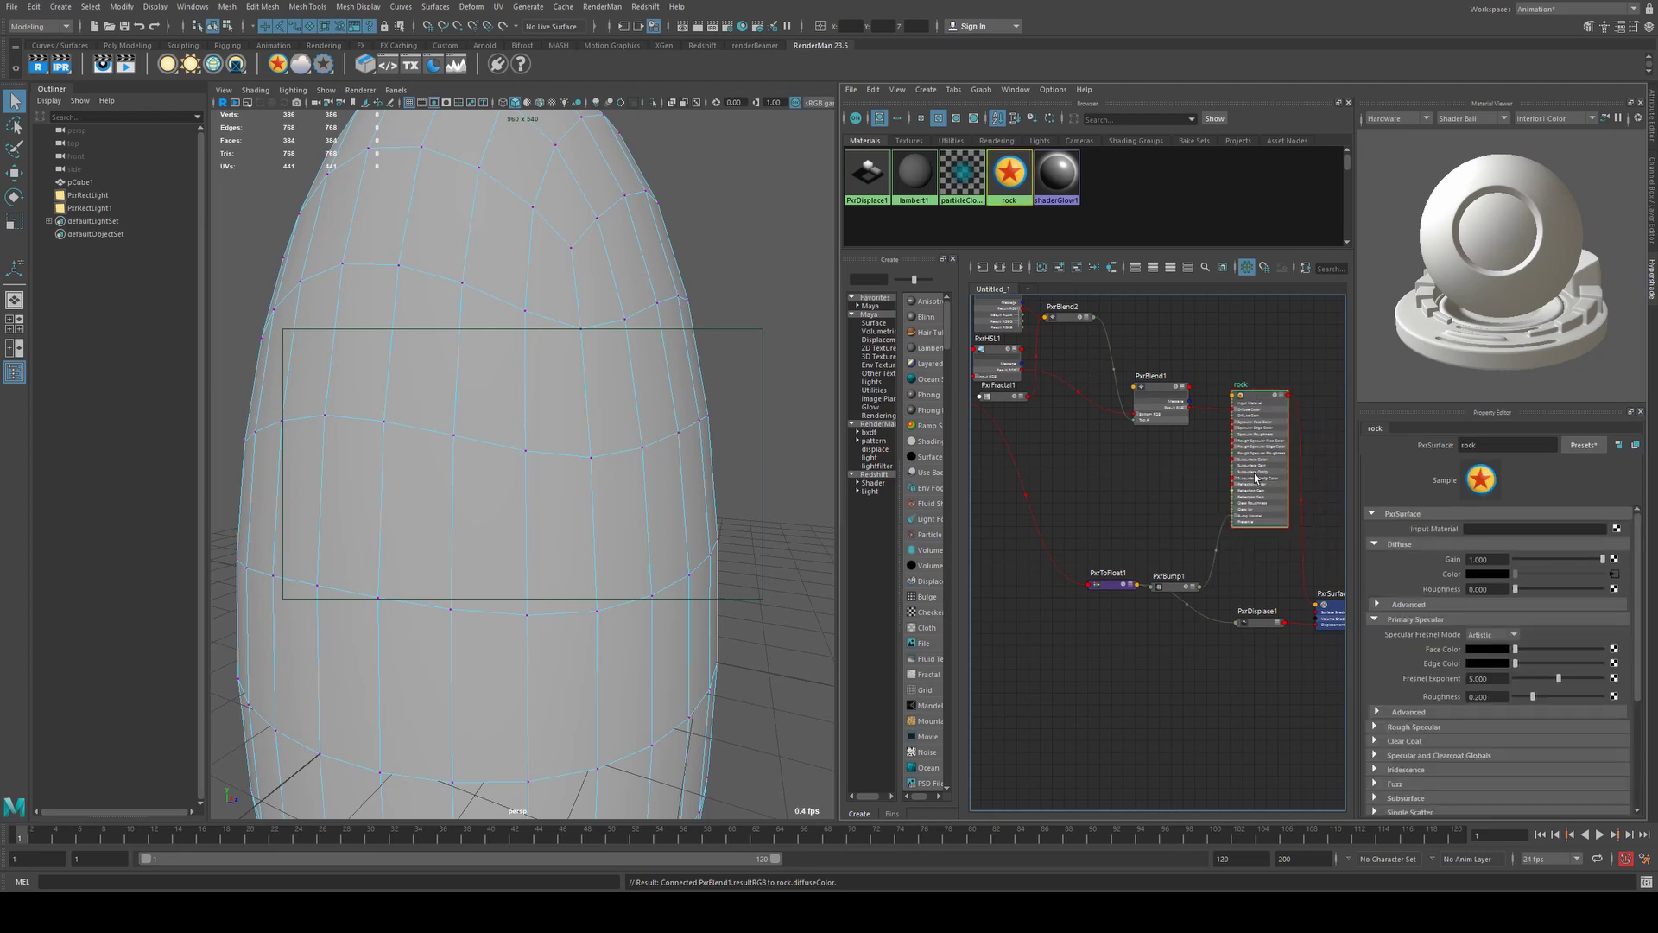
{"action": "middle_click_drag", "start_coordinate": [1177, 354], "coordinate": [1206, 426], "text": "alt"}
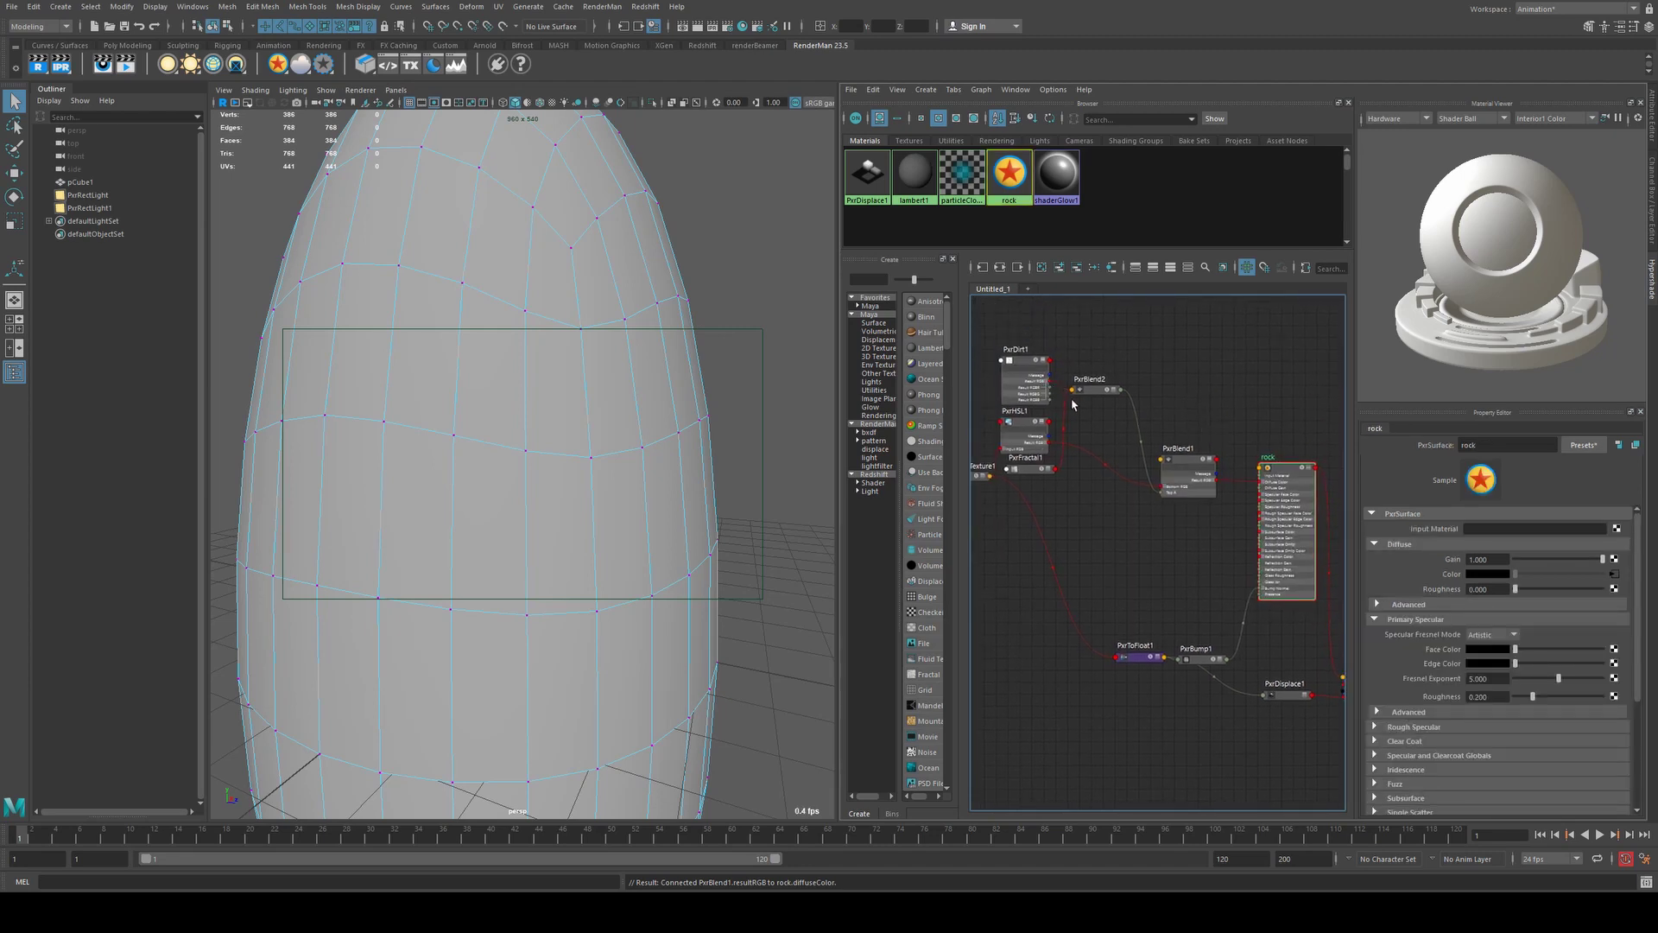
{"action": "scroll", "coordinate": [1079, 406], "scroll_direction": "up", "scroll_amount": 2}
{"action": "key", "text": "Tab"}
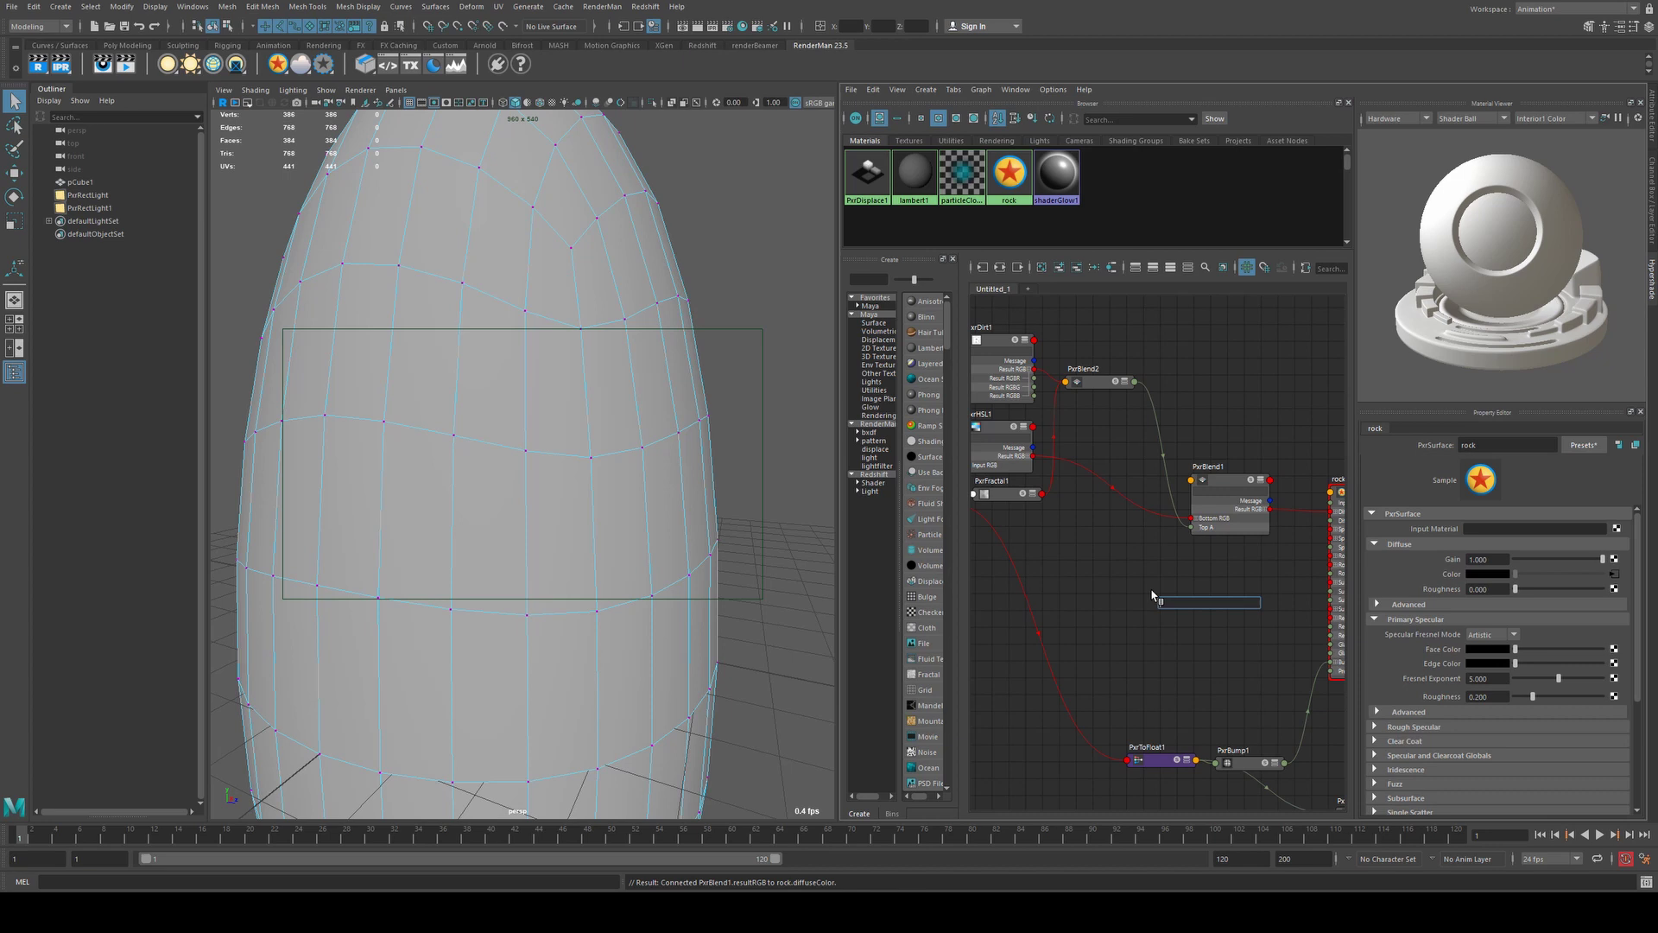
{"action": "type", "text": "pxrfl"}
{"action": "key", "text": "BackSpace"}
{"action": "key", "text": "BackSpace"}
{"action": "type", "text": "to"}
{"action": "key", "text": "Down"}
{"action": "key", "text": "Return"}
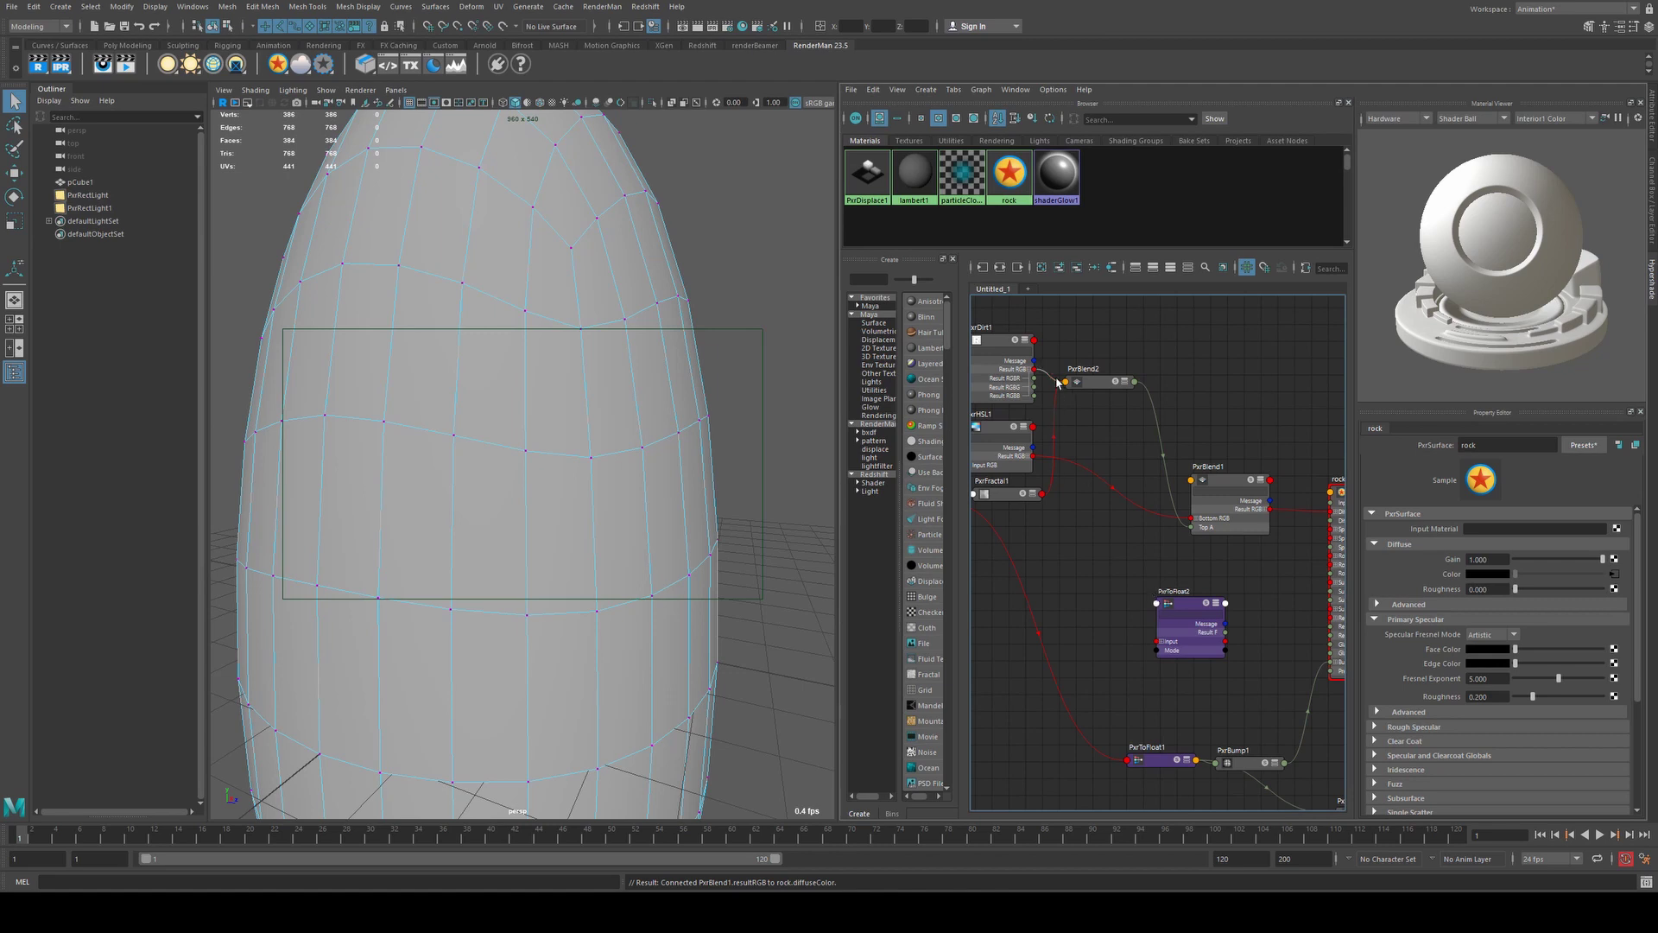
- Route PxrDirt1's Result RGB through PxrToFloat2 into the rock's Specular Roughness, and raise the primary specular Face Color slightly
{"action": "left_click_drag", "start_coordinate": [1035, 373], "coordinate": [1158, 642]}
{"action": "middle_click_drag", "start_coordinate": [1269, 631], "coordinate": [1155, 643], "text": "alt"}
{"action": "left_click_drag", "start_coordinate": [1109, 647], "coordinate": [1215, 559]}
{"action": "left_click", "coordinate": [1250, 509]}
{"action": "left_click_drag", "start_coordinate": [1515, 649], "coordinate": [1529, 649]}
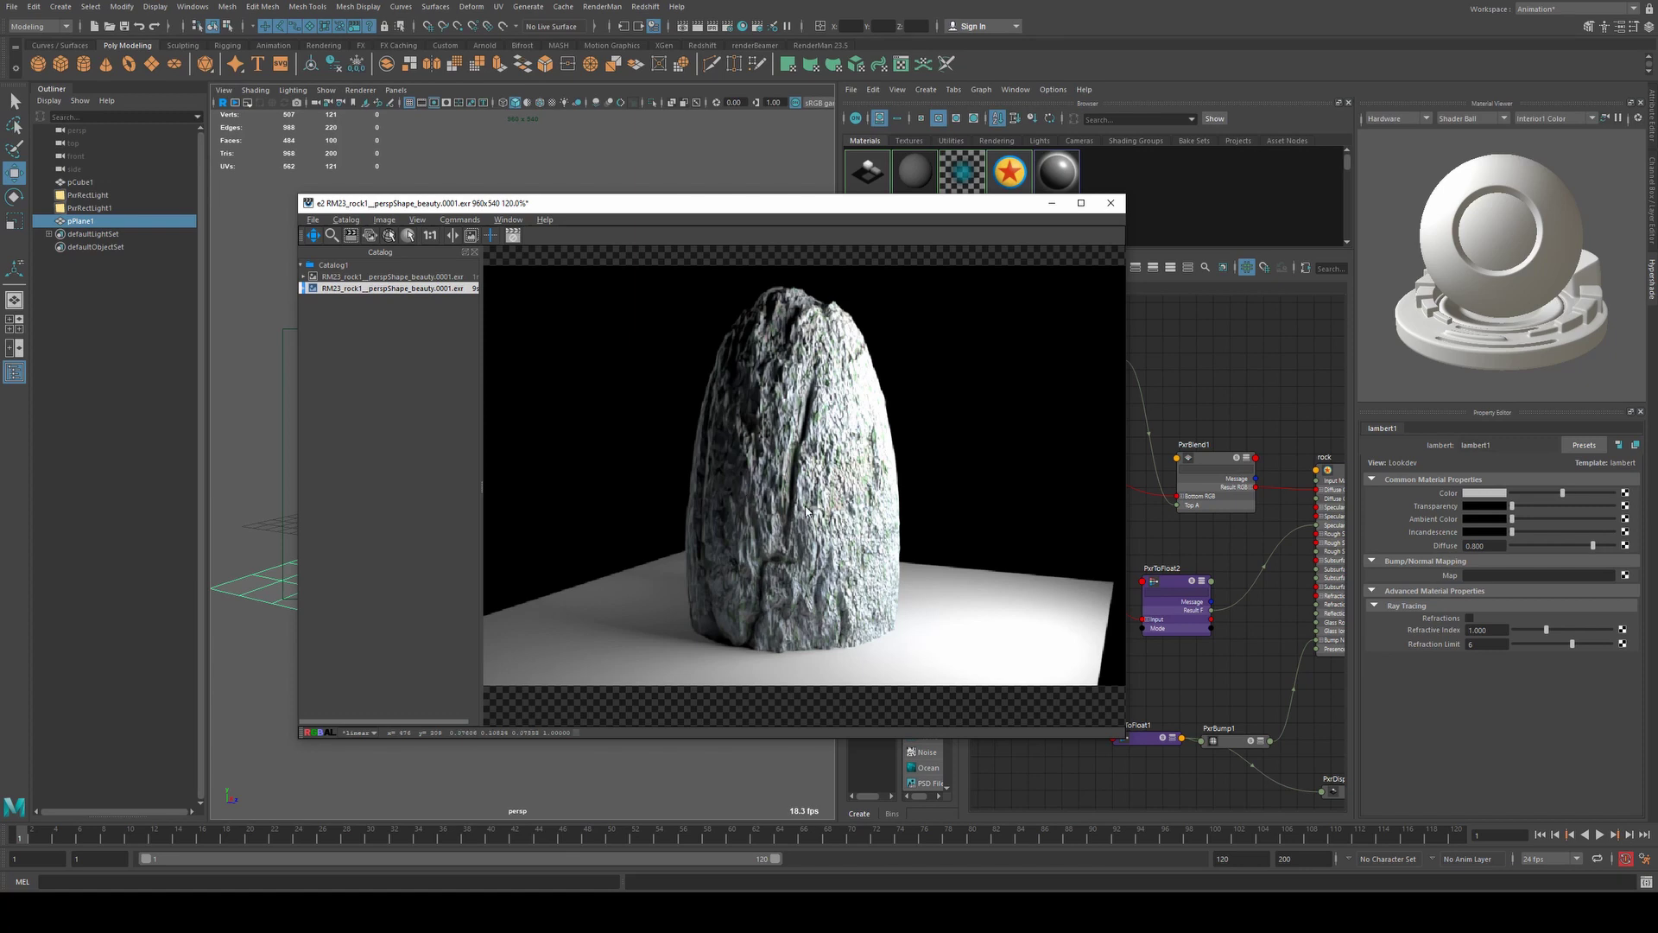
- Examine the render of the standing rock on the ground plane, checking its crevices and base up close
{"action": "scroll", "coordinate": [742, 587], "scroll_direction": "down", "scroll_amount": 1}
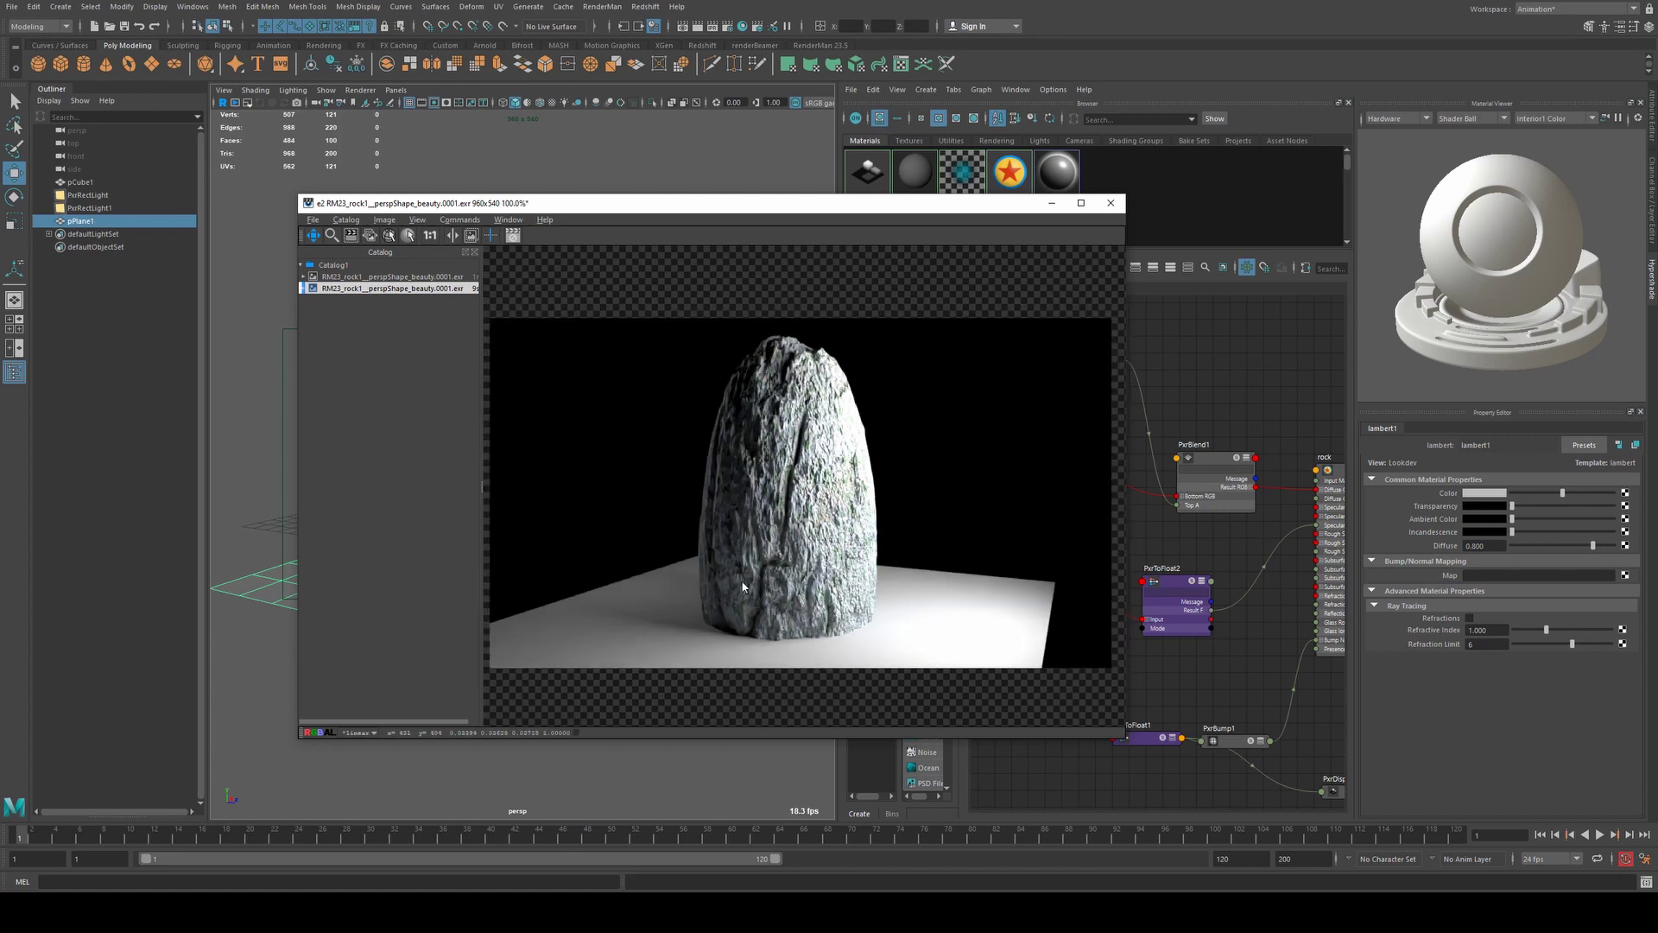
{"action": "scroll", "coordinate": [736, 577], "scroll_direction": "down", "scroll_amount": 1}
{"action": "scroll", "coordinate": [695, 630], "scroll_direction": "up", "scroll_amount": 4}
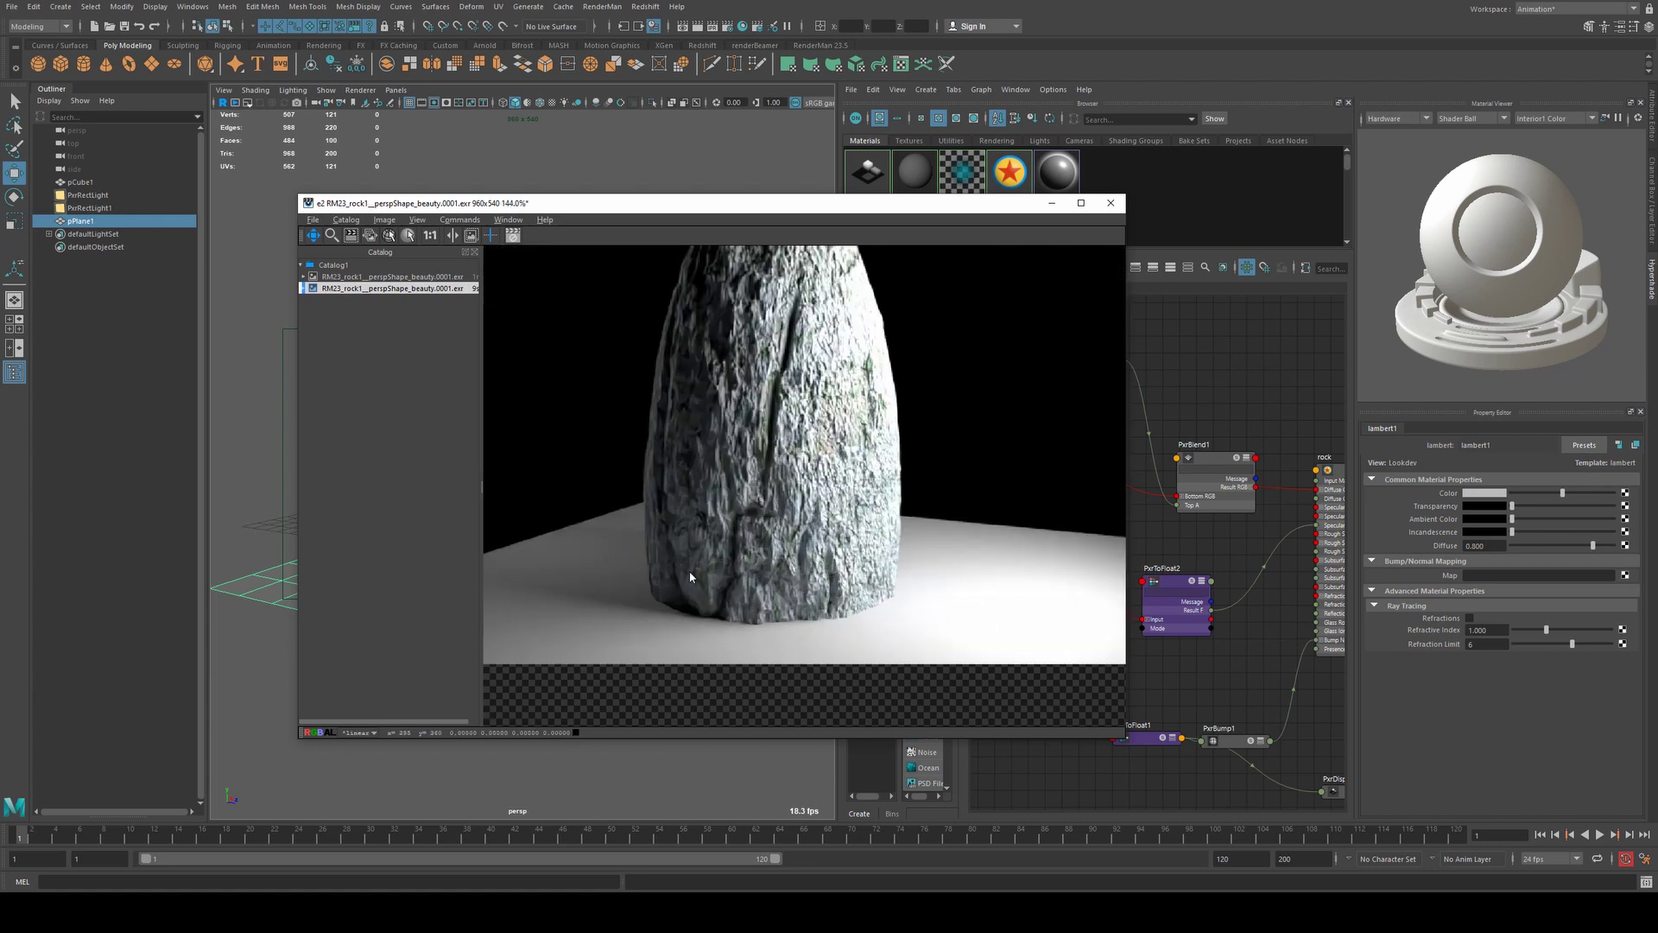
{"action": "left_click_drag", "start_coordinate": [740, 417], "coordinate": [755, 482]}
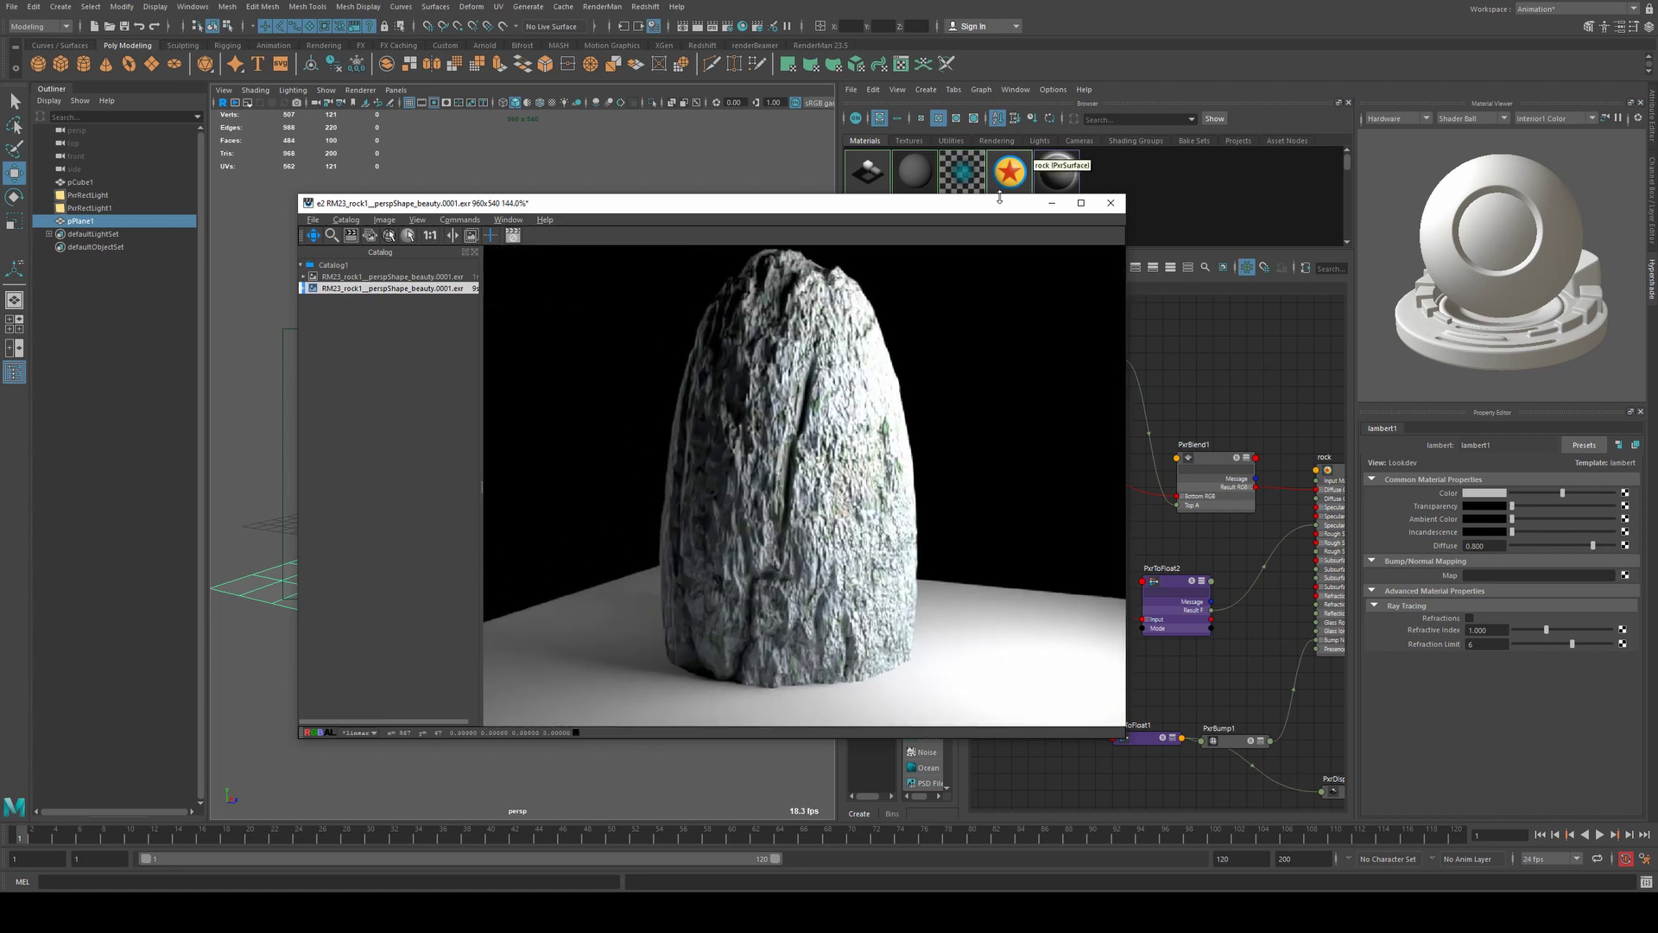
{"action": "scroll", "coordinate": [981, 337], "scroll_direction": "down", "scroll_amount": 2}
{"action": "scroll", "coordinate": [991, 330], "scroll_direction": "up", "scroll_amount": 2}
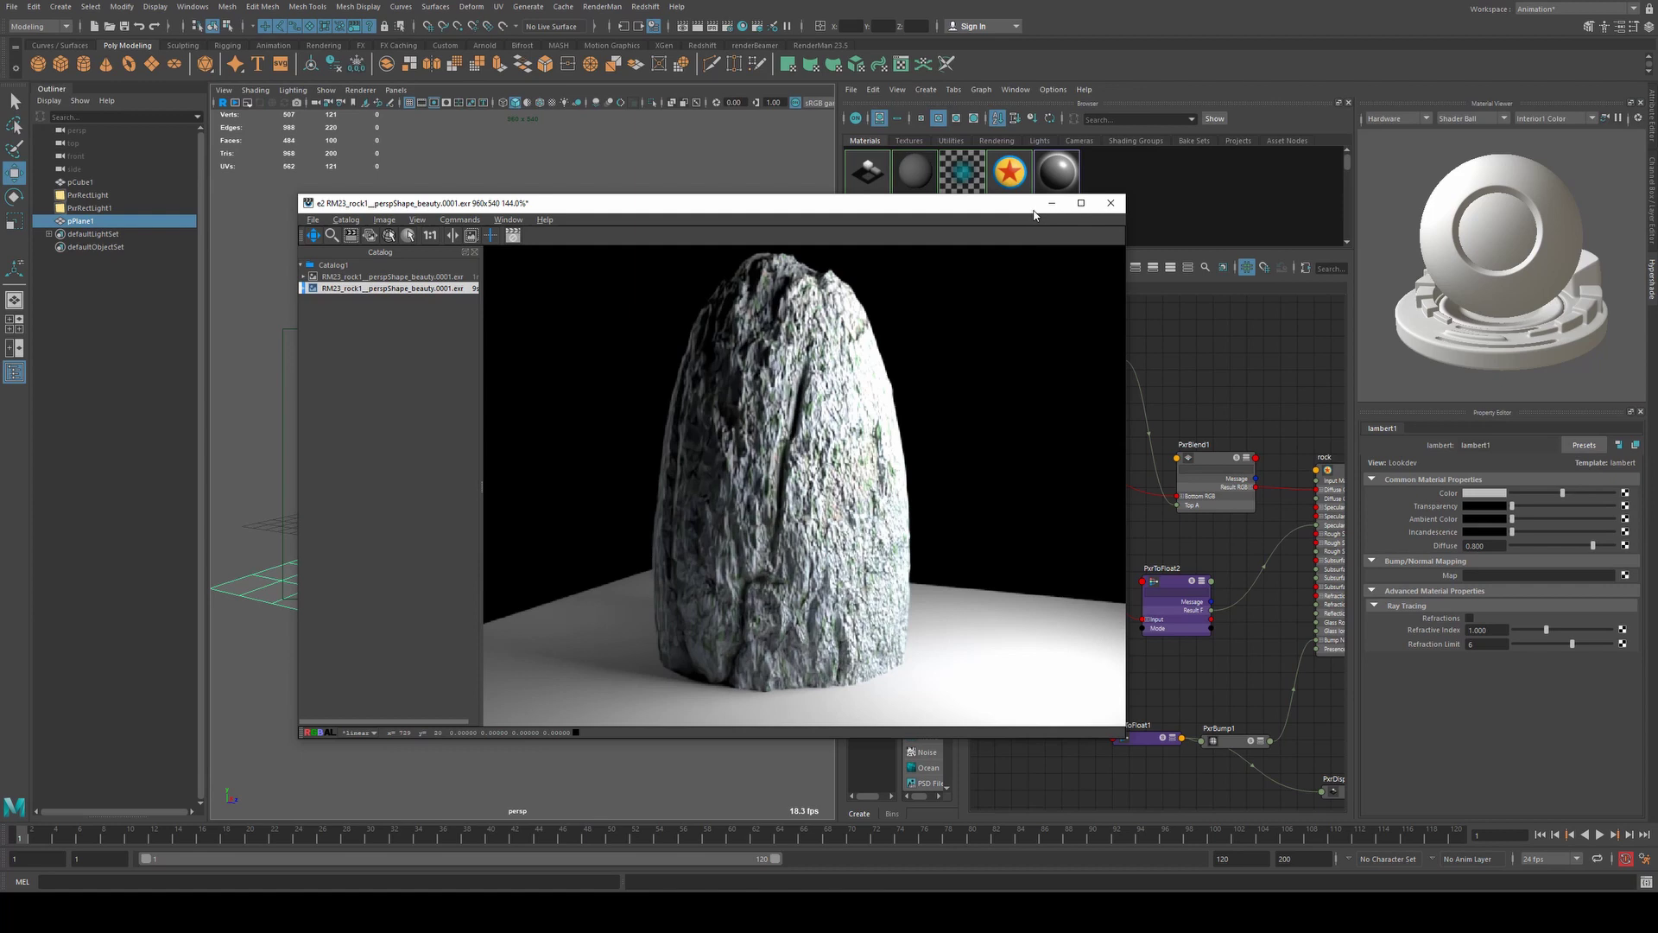
{"action": "left_click", "coordinate": [1050, 208]}
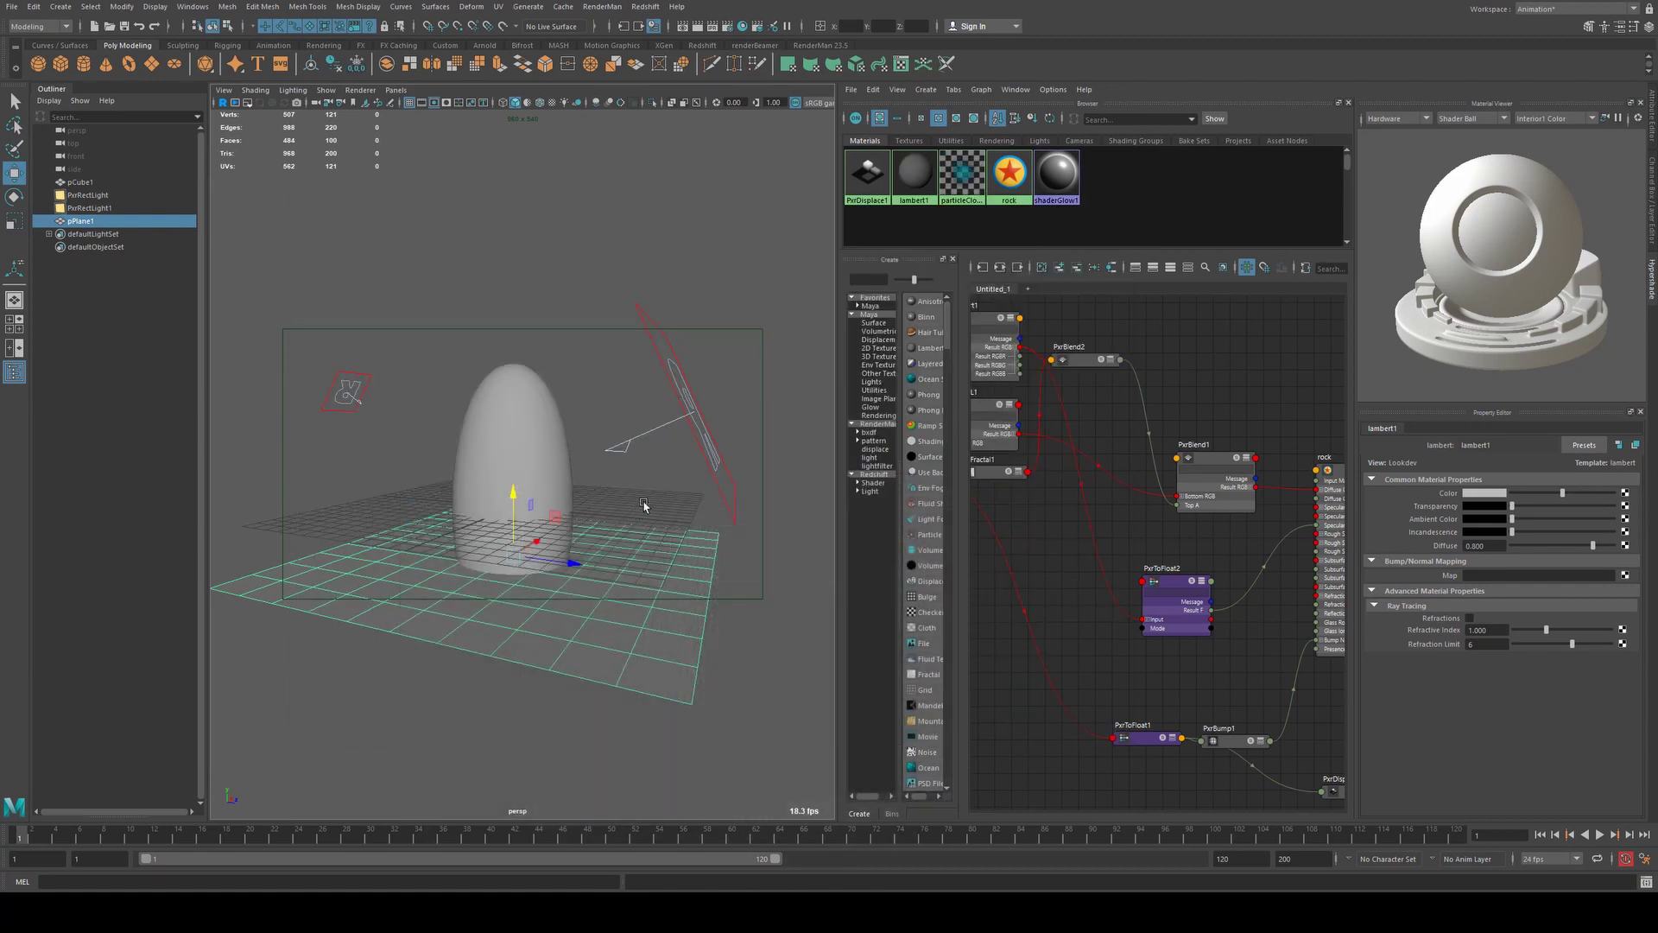
- Review the texture settings of the PxrMultiTexture1 node
{"action": "middle_click_drag", "start_coordinate": [1024, 503], "coordinate": [1376, 531], "text": "alt"}
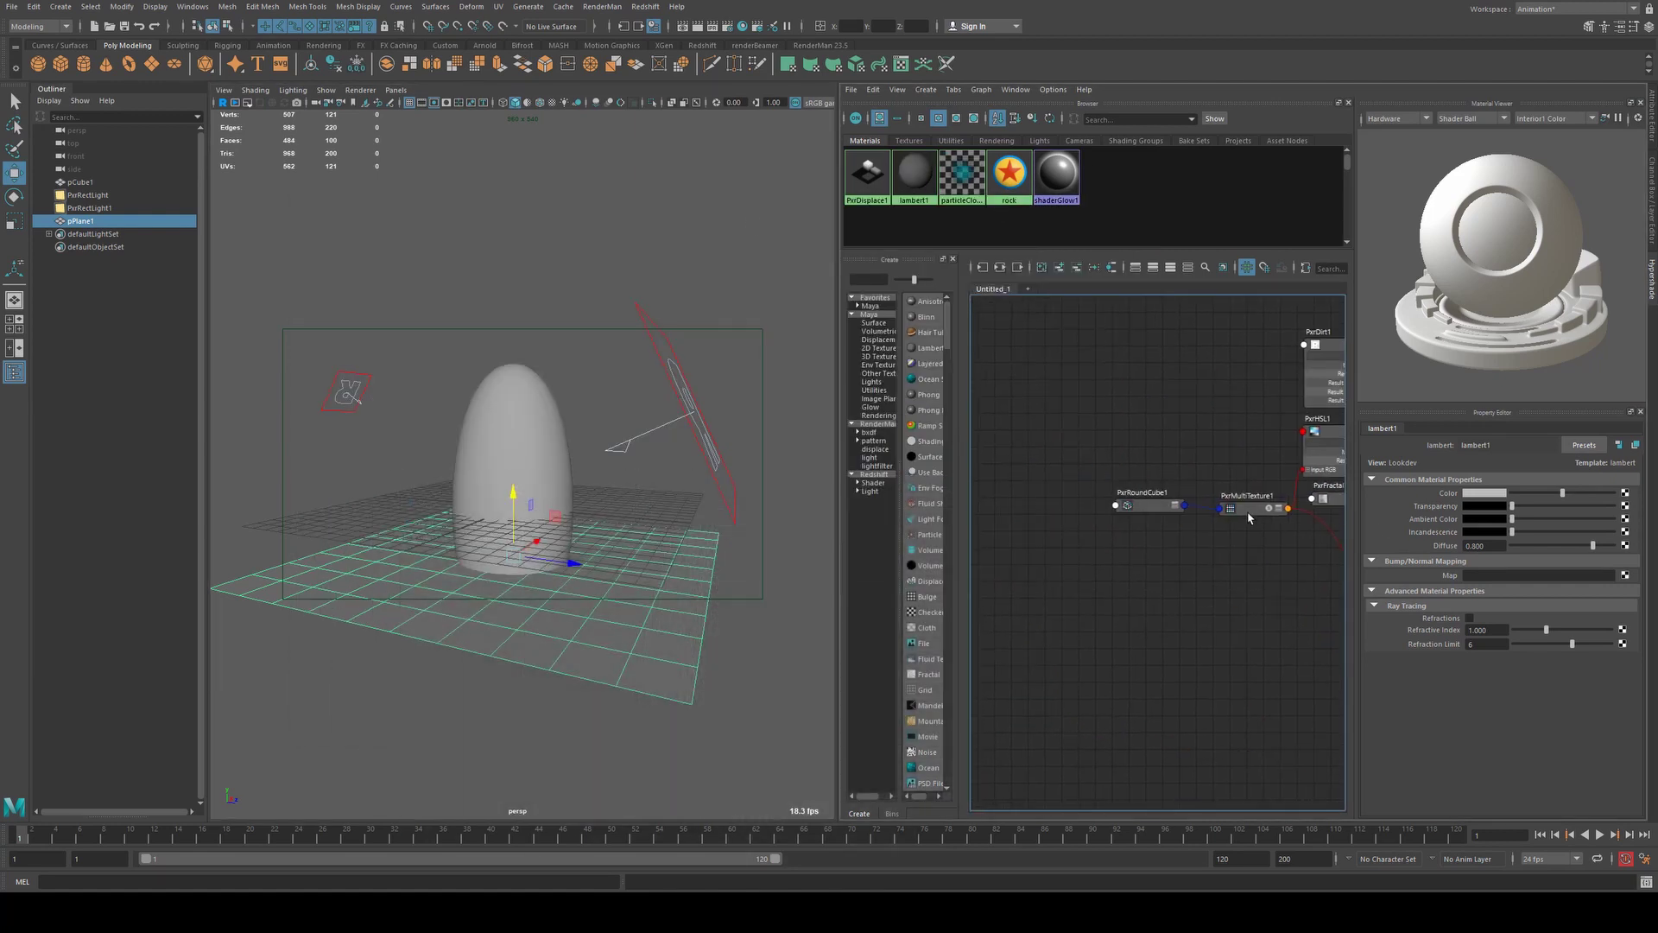
{"action": "middle_click_drag", "start_coordinate": [1239, 522], "coordinate": [1144, 536], "text": "alt"}
{"action": "left_click", "coordinate": [1145, 524]}
{"action": "middle_click_drag", "start_coordinate": [1214, 636], "coordinate": [1029, 555], "text": "alt"}
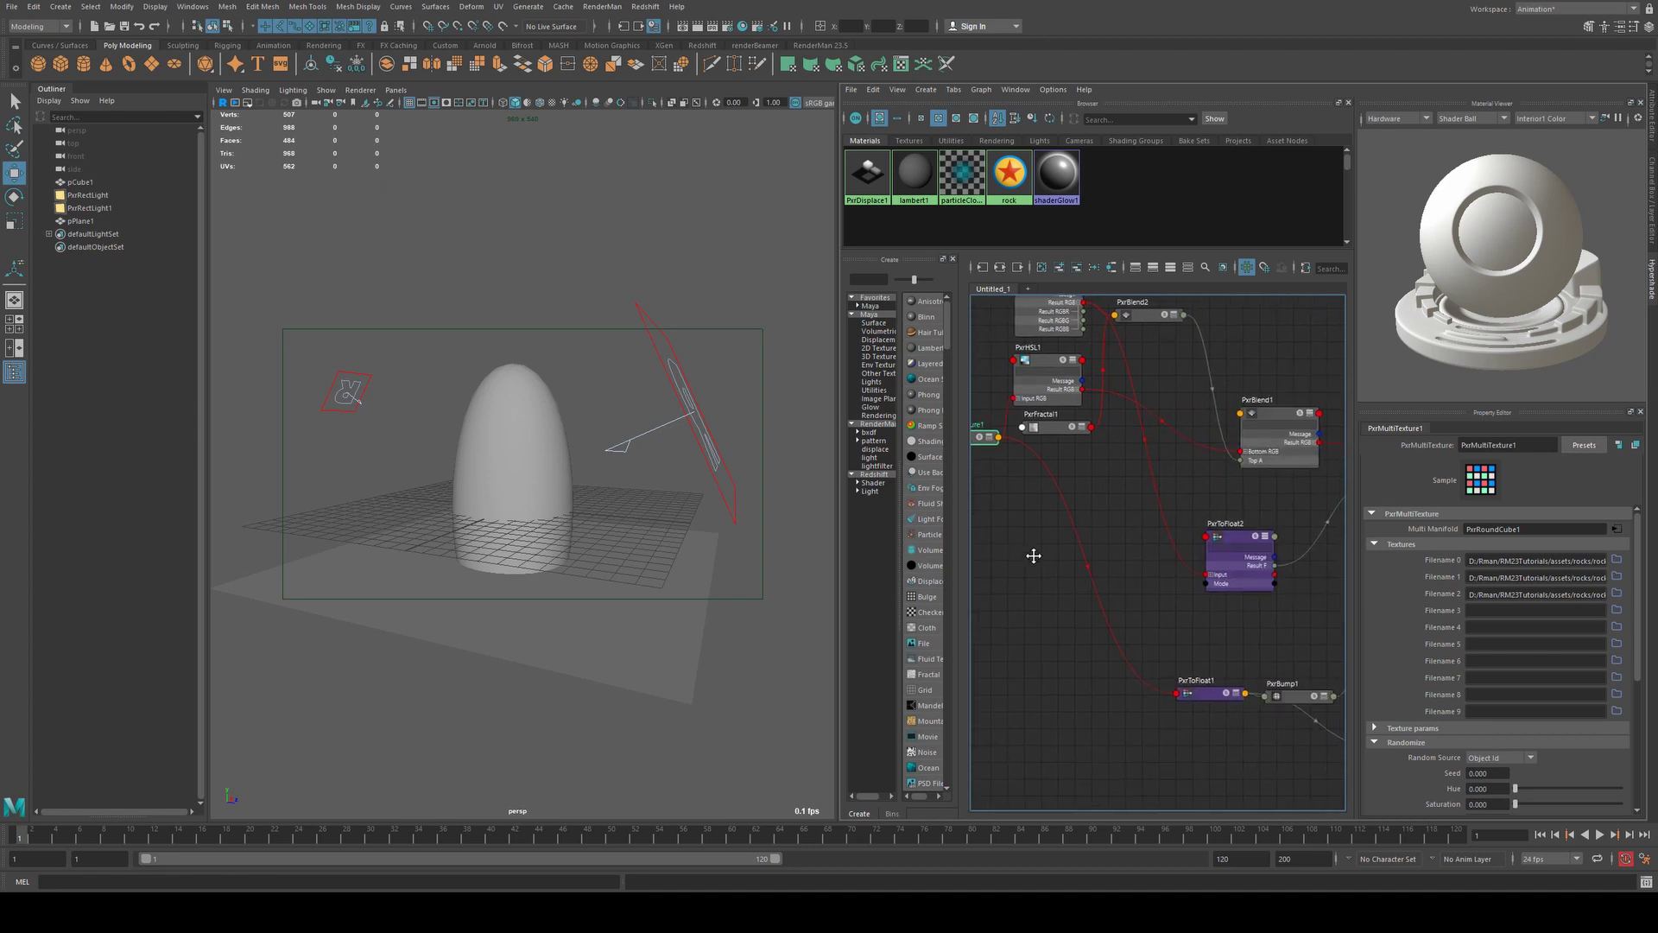